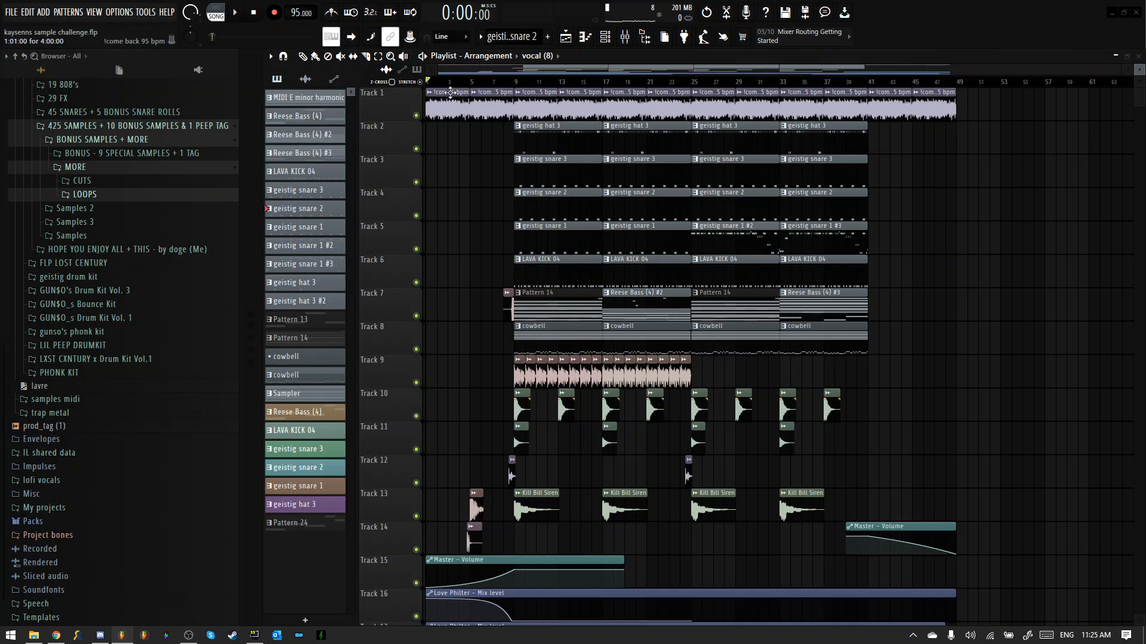
# Step: Examine the whole playlist arrangement, from the sample on Track 1 down to the automation clips on Tracks 15 to 18
pyautogui.scroll(-3, 445, 197)
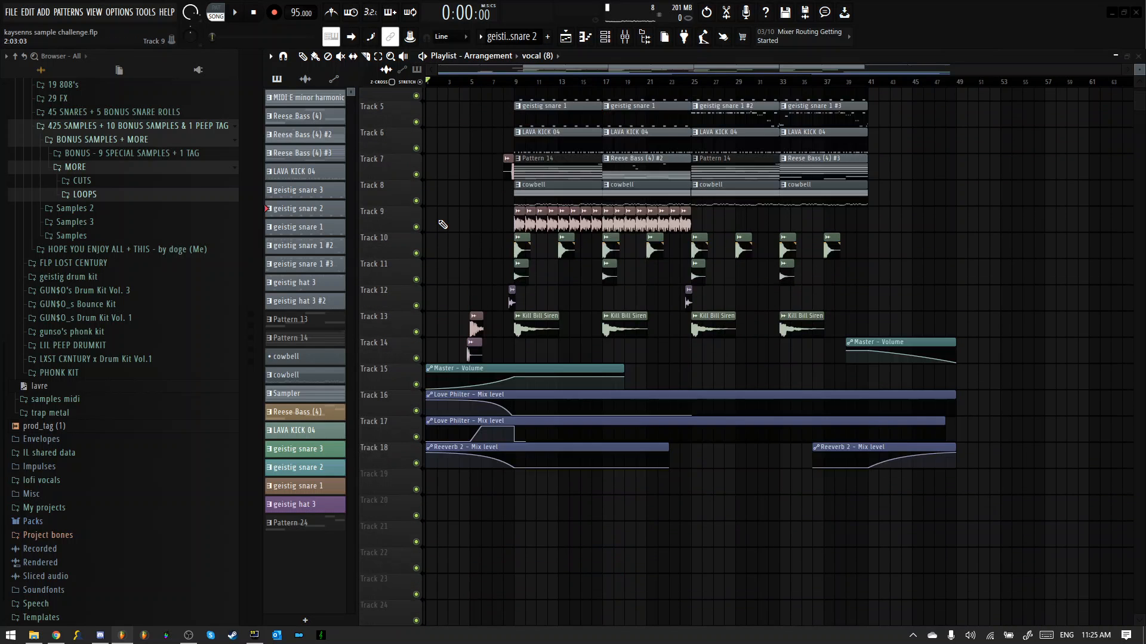
pyautogui.scroll(4, 442, 225)
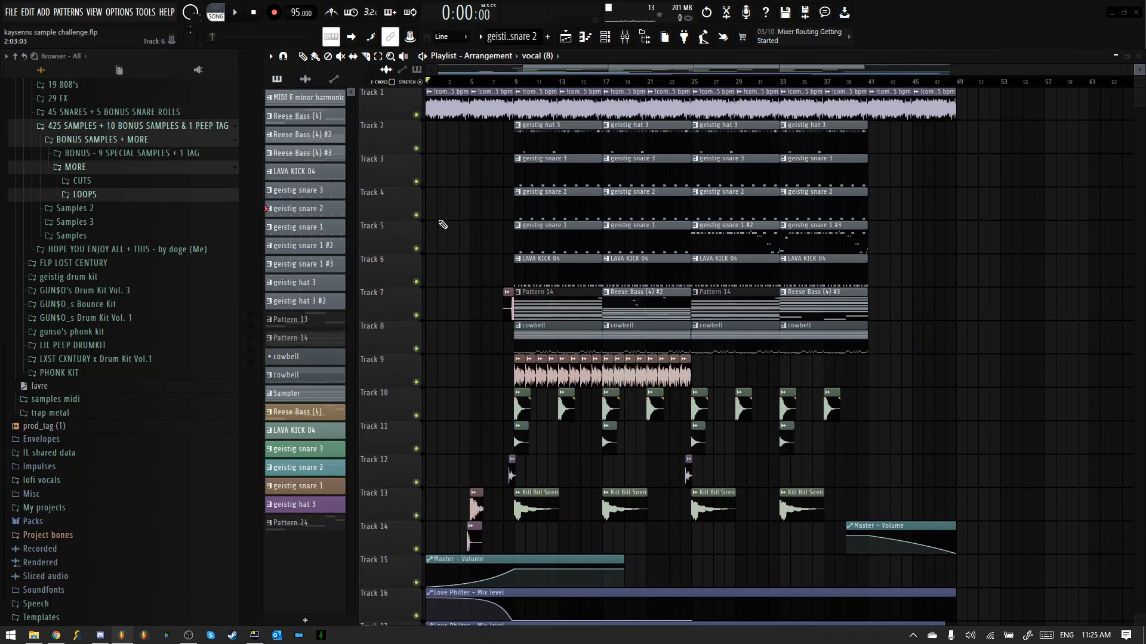
pyautogui.scroll(-3, 448, 197)
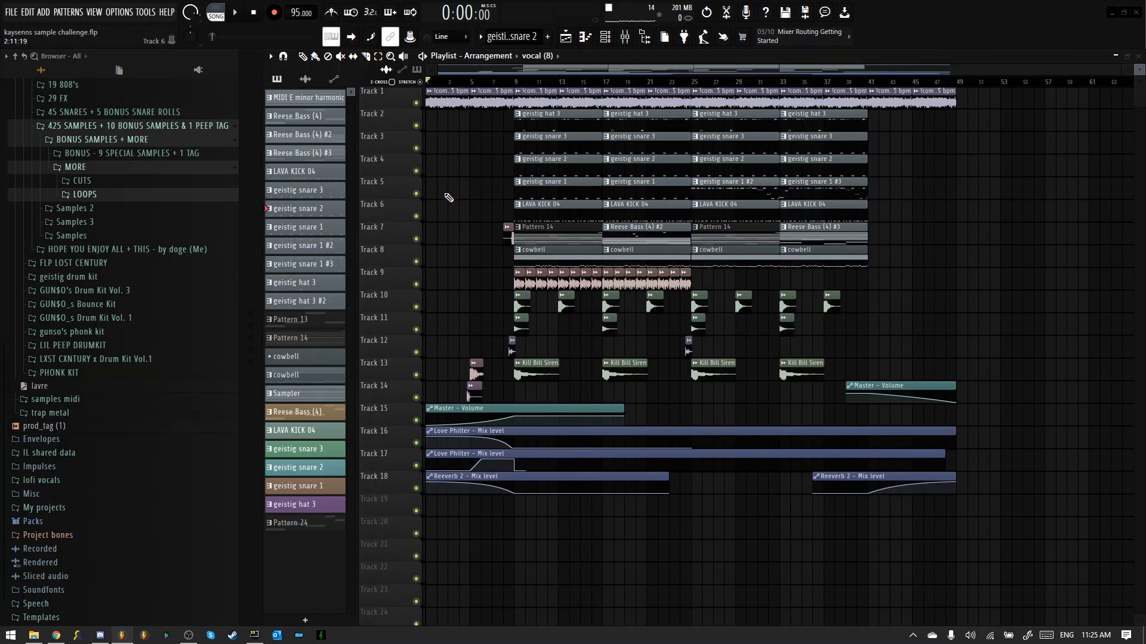
pyautogui.scroll(2, 459, 196)
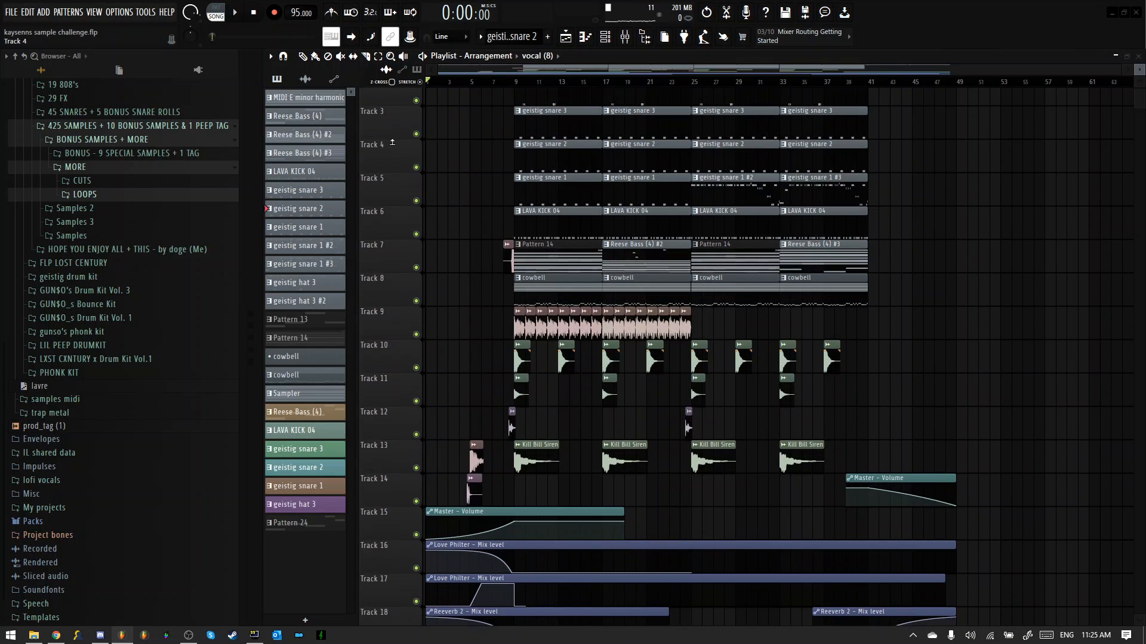
pyautogui.scroll(-3, 450, 181)
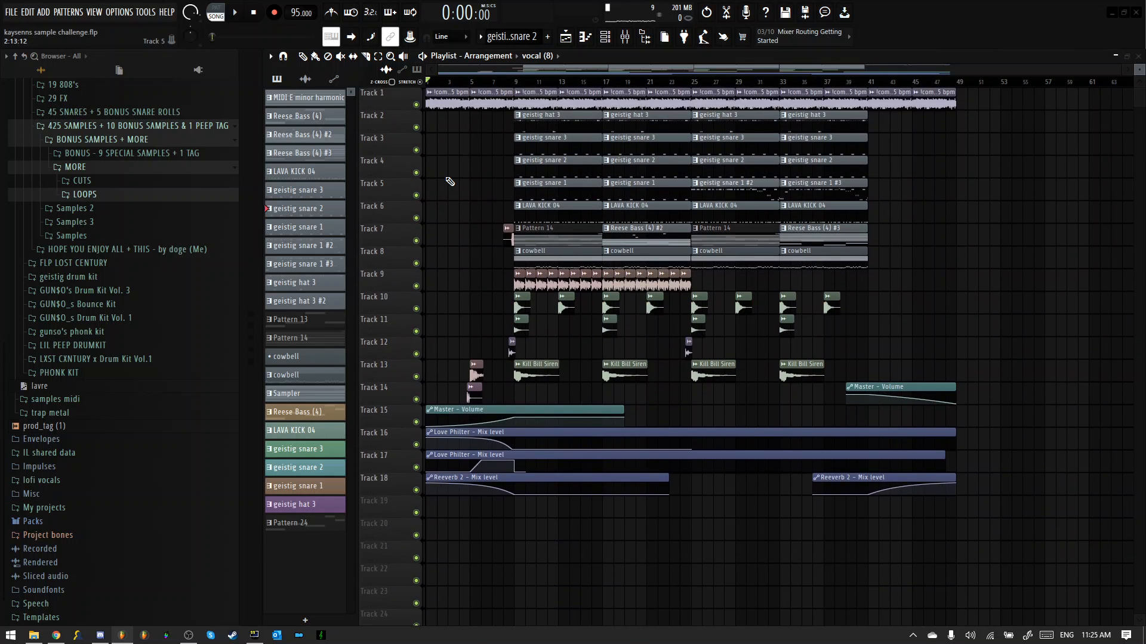
pyautogui.scroll(3, 450, 181)
pyautogui.scroll(-3, 449, 180)
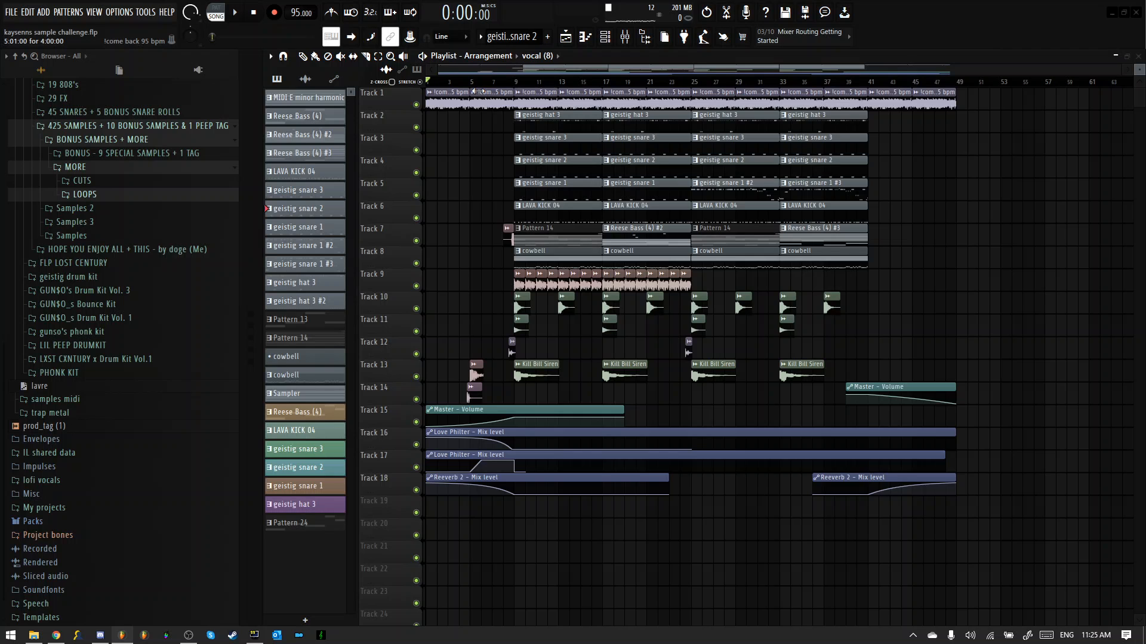
pyautogui.scroll(3, 483, 89)
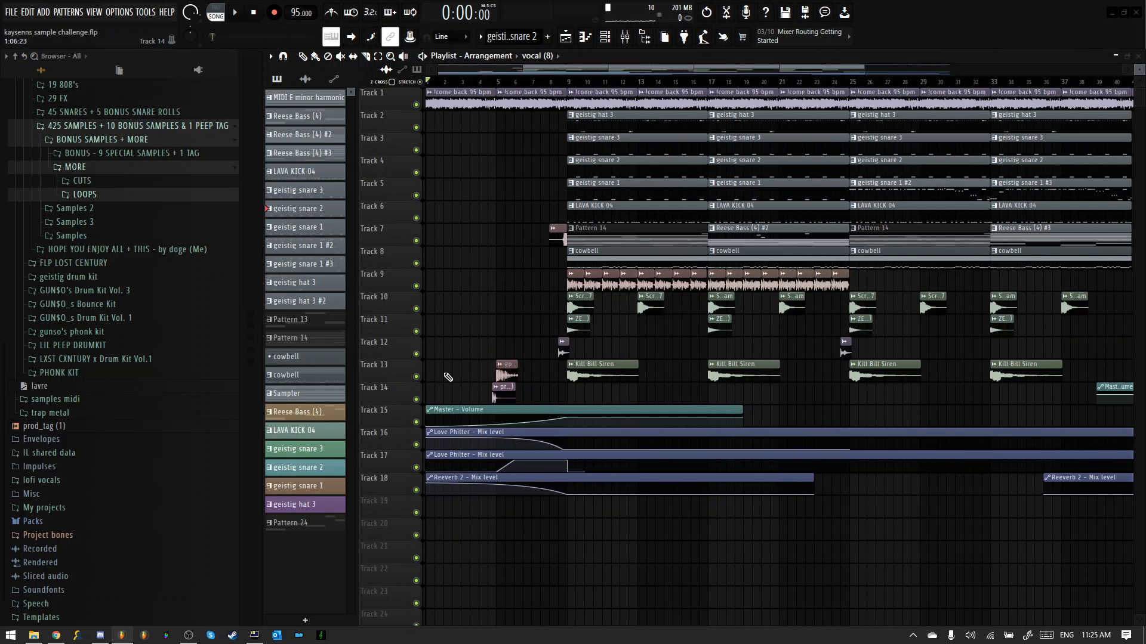
pyautogui.scroll(-3, 494, 340)
pyautogui.scroll(3, 494, 330)
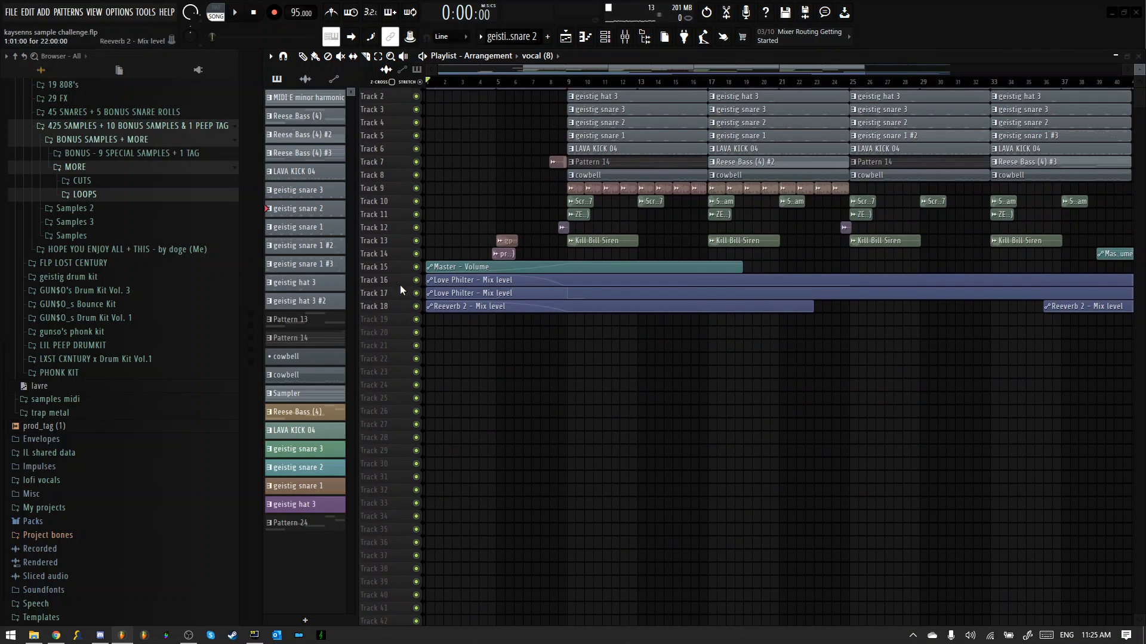
pyautogui.scroll(3, 507, 173)
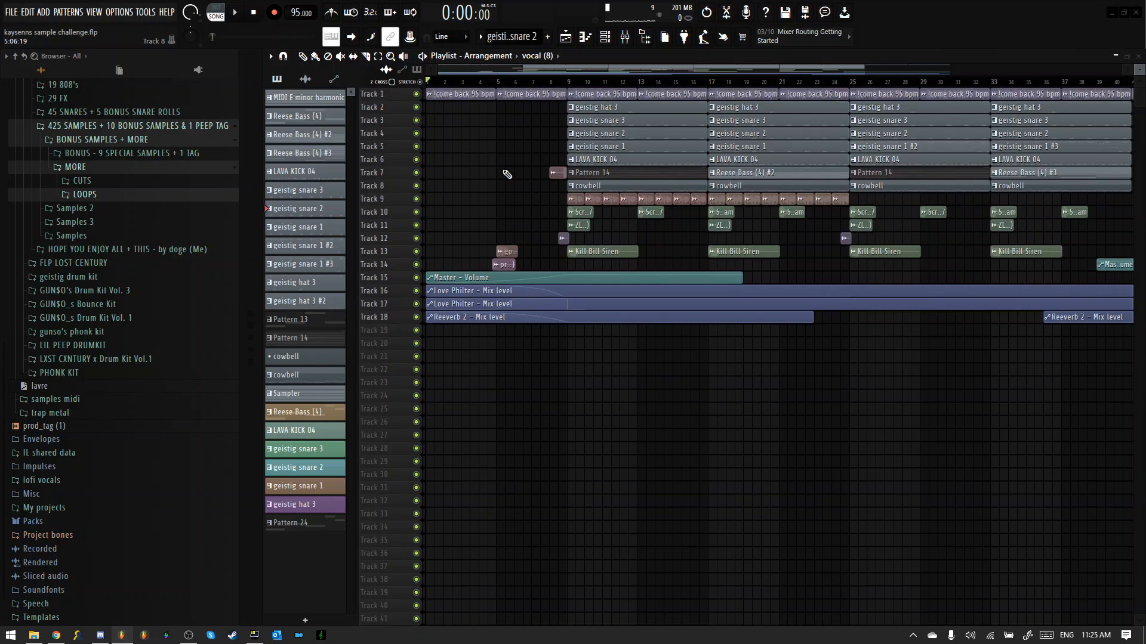
# Step: Collapse the phonk drum kit folders and expand the kaysenn's sample challenge folder inside drumkits to list its samples
pyautogui.click(76, 126)
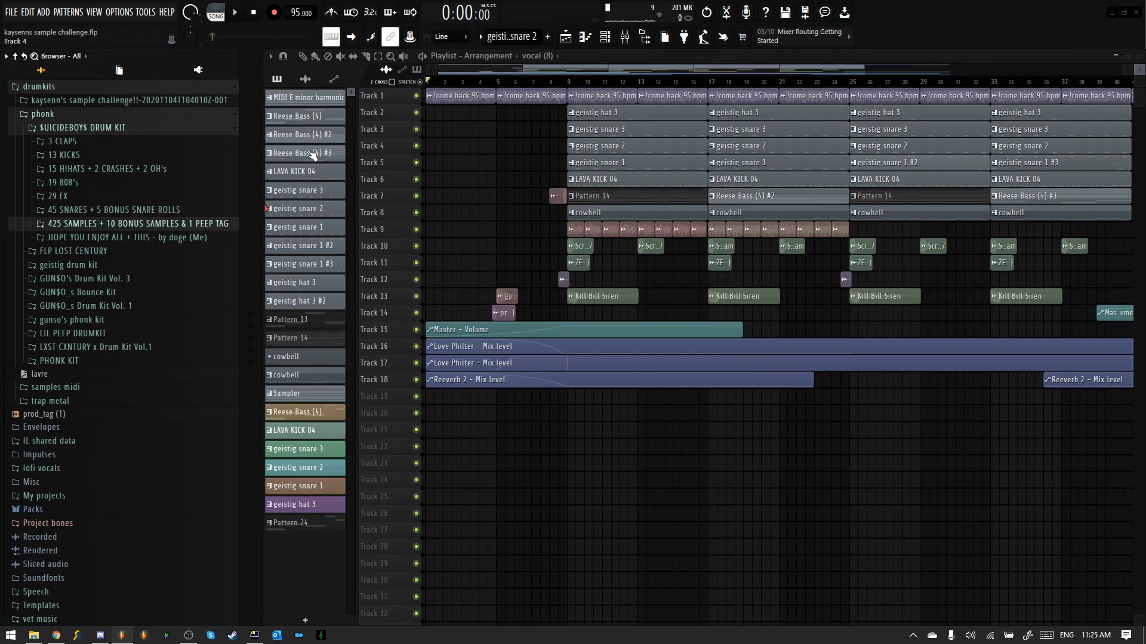
pyautogui.click(123, 115)
pyautogui.click(72, 253)
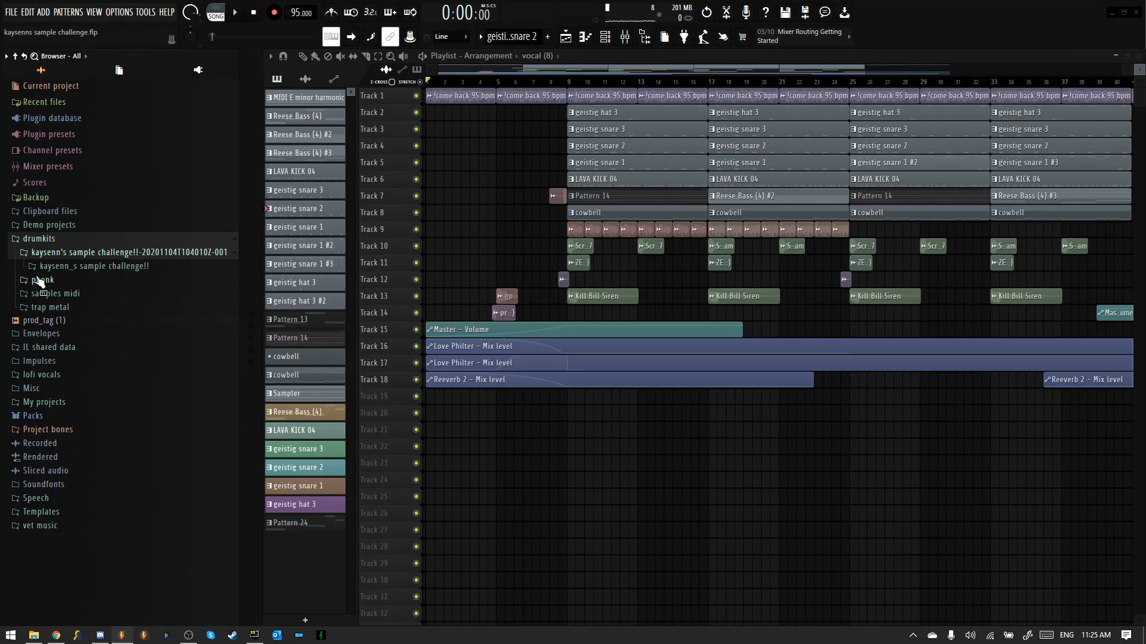
pyautogui.click(90, 266)
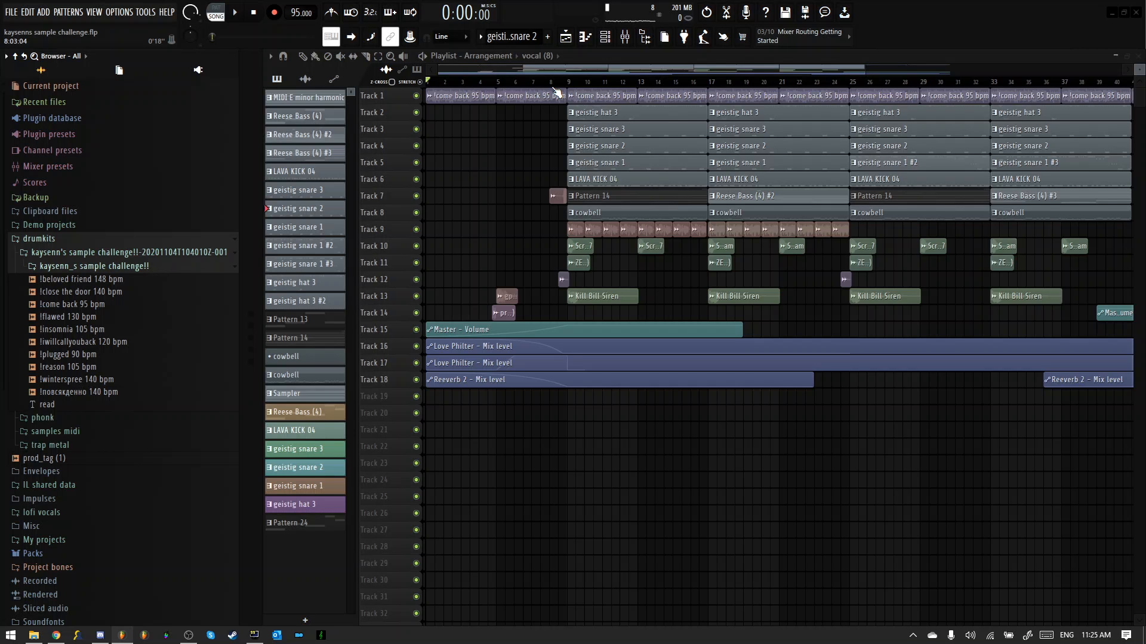
# Step: Examine the arrangement's layers and the intro section around the Master volume automation on Track 15
pyautogui.scroll(3, 532, 212)
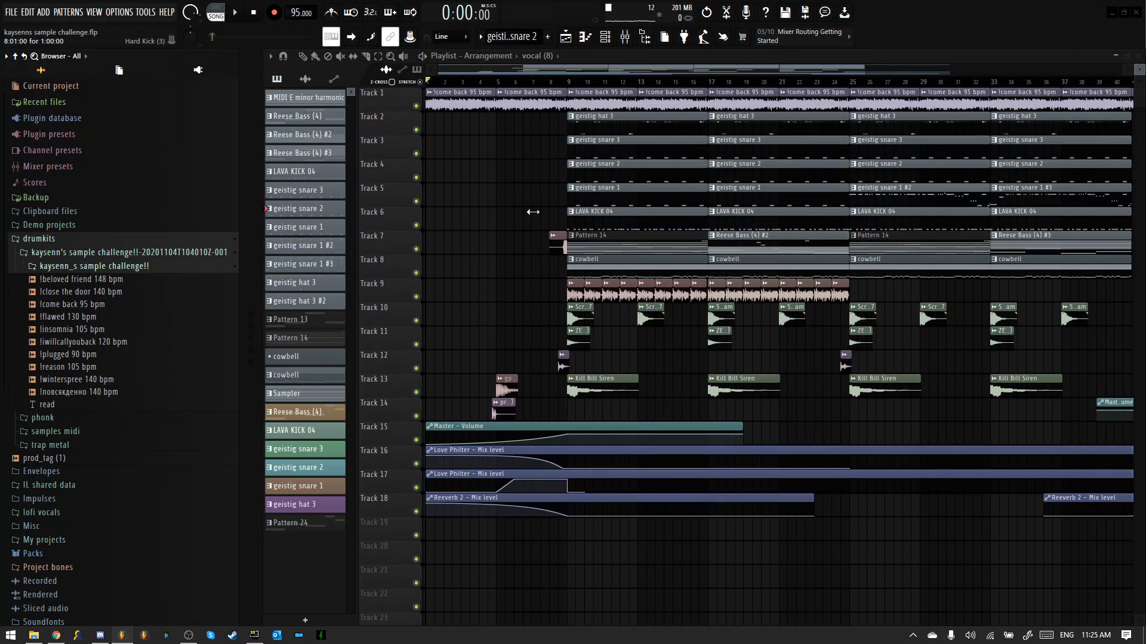
pyautogui.scroll(-3, 554, 211)
pyautogui.scroll(-3, 783, 279)
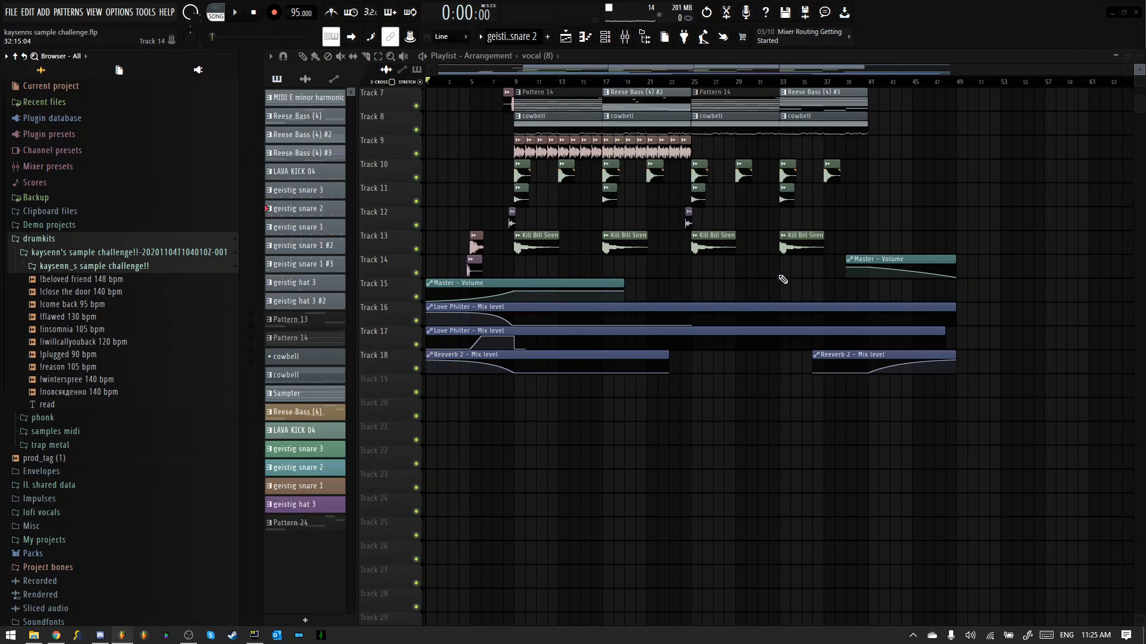
pyautogui.scroll(3, 778, 281)
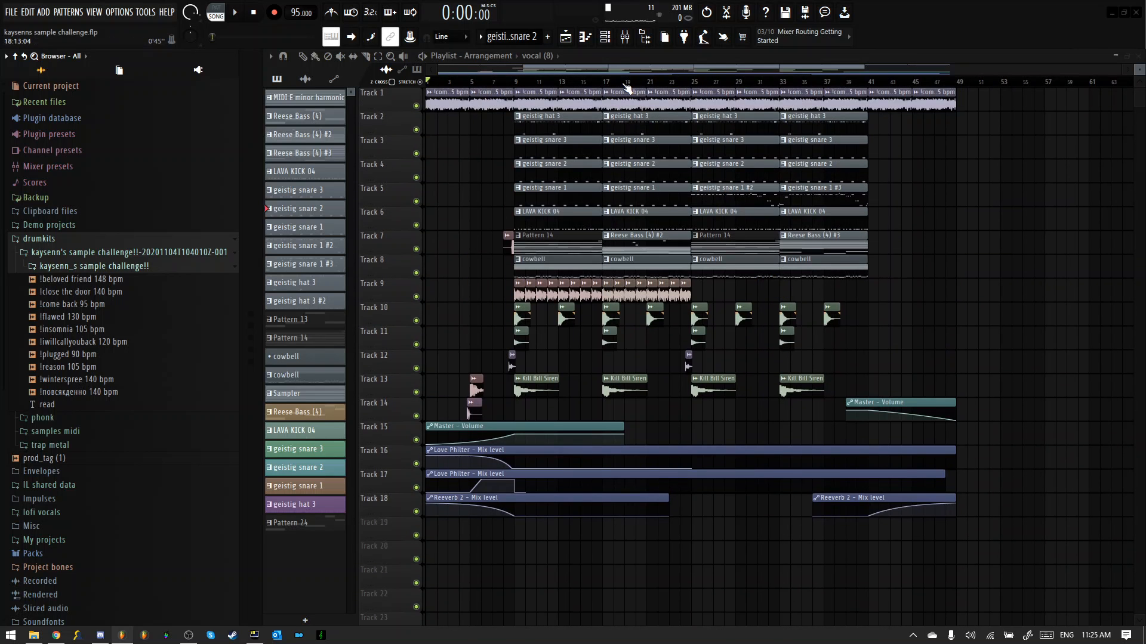
pyautogui.click(624, 37)
pyautogui.click(624, 37)
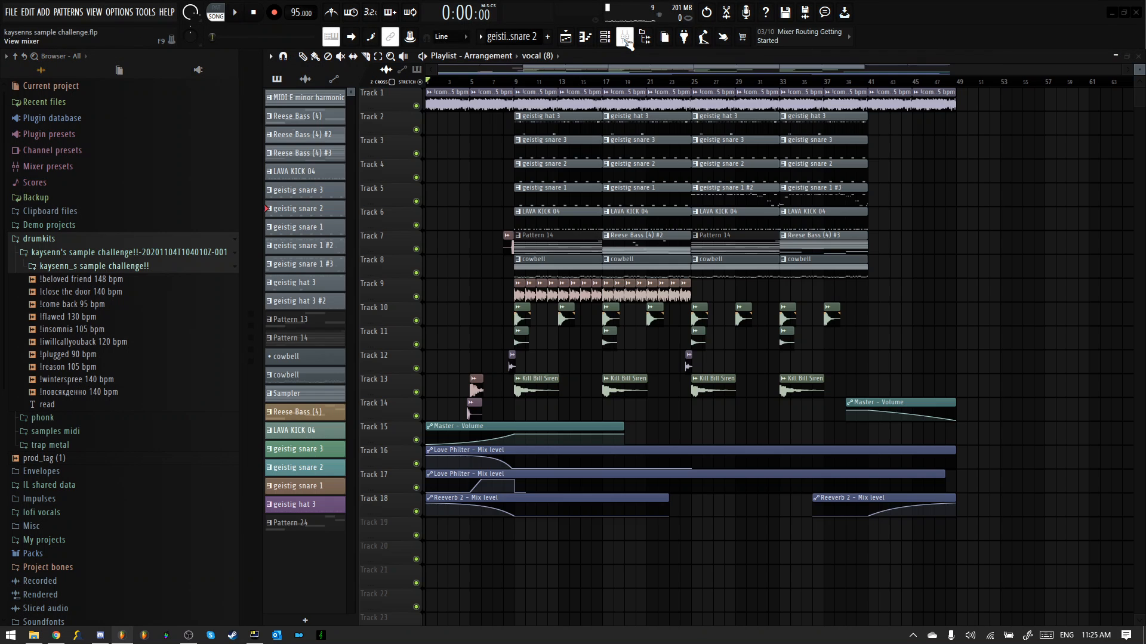
pyautogui.scroll(3, 437, 251)
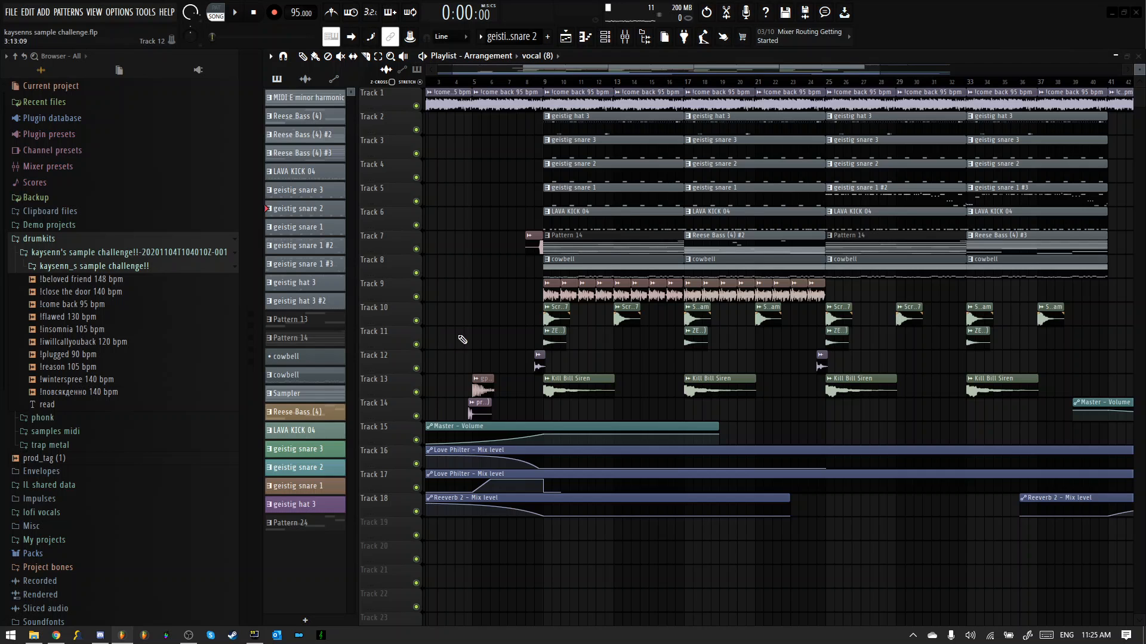
pyautogui.scroll(-3, 475, 426)
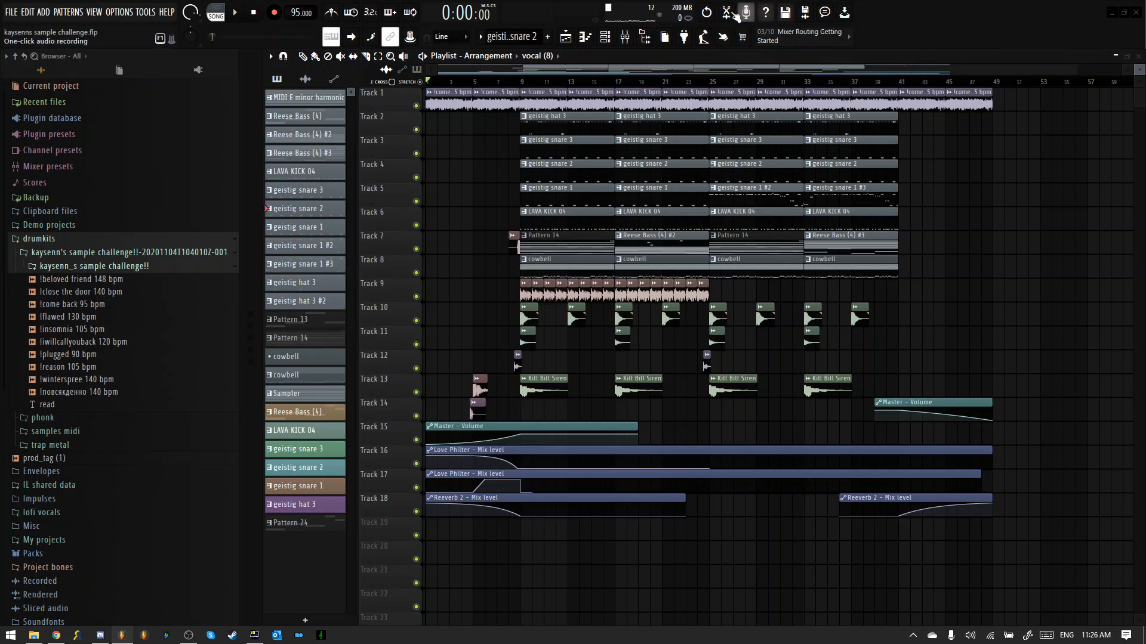
pyautogui.scroll(5, 464, 383)
pyautogui.scroll(3, 463, 383)
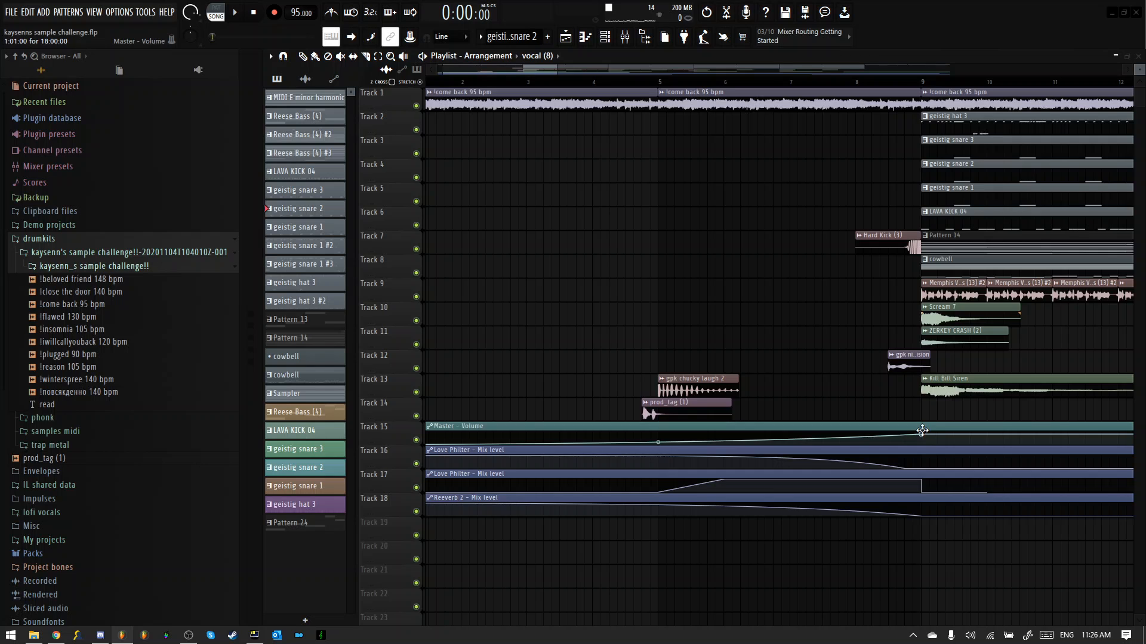
# Step: Inspect the Master channel's effect chain in the mixer and return to the playlist
pyautogui.click(606, 36)
pyautogui.click(625, 36)
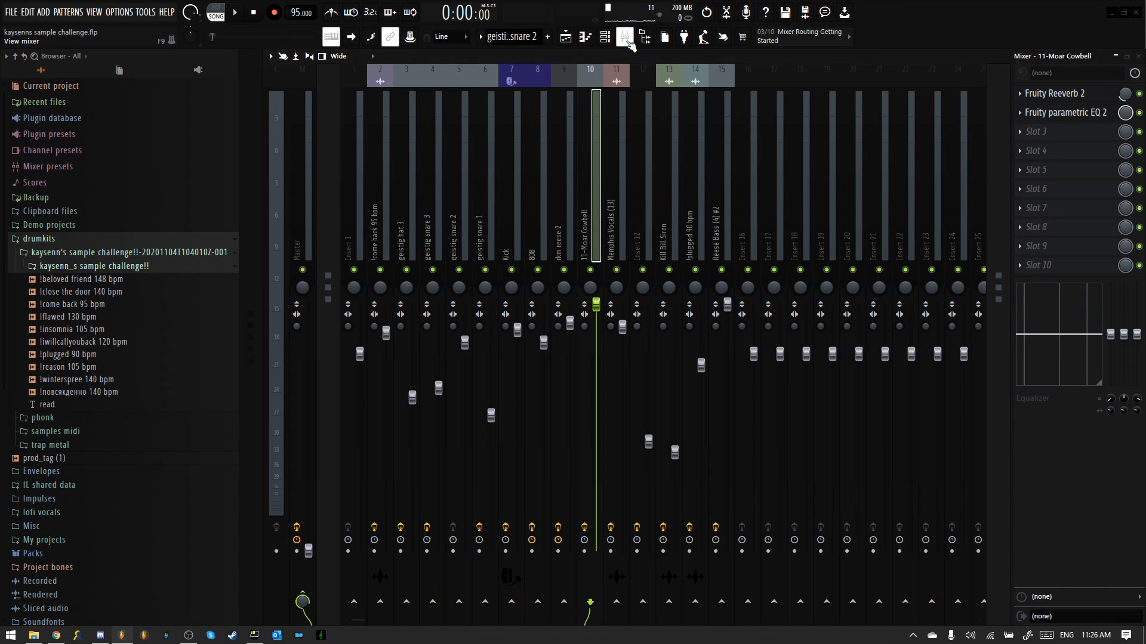
pyautogui.click(307, 245)
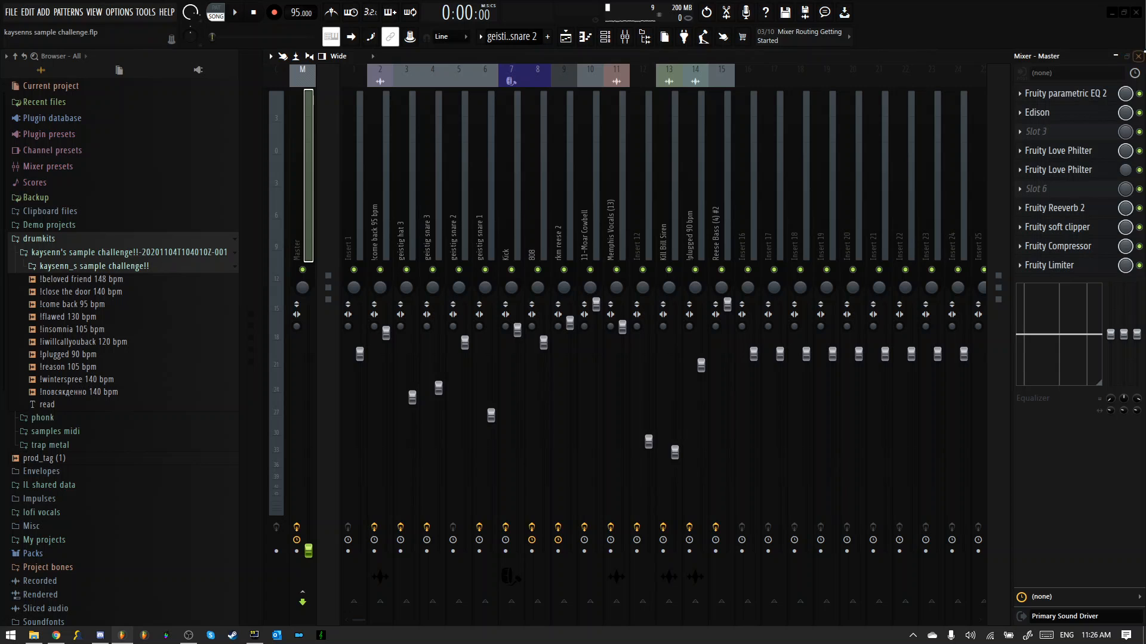
pyautogui.click(1138, 55)
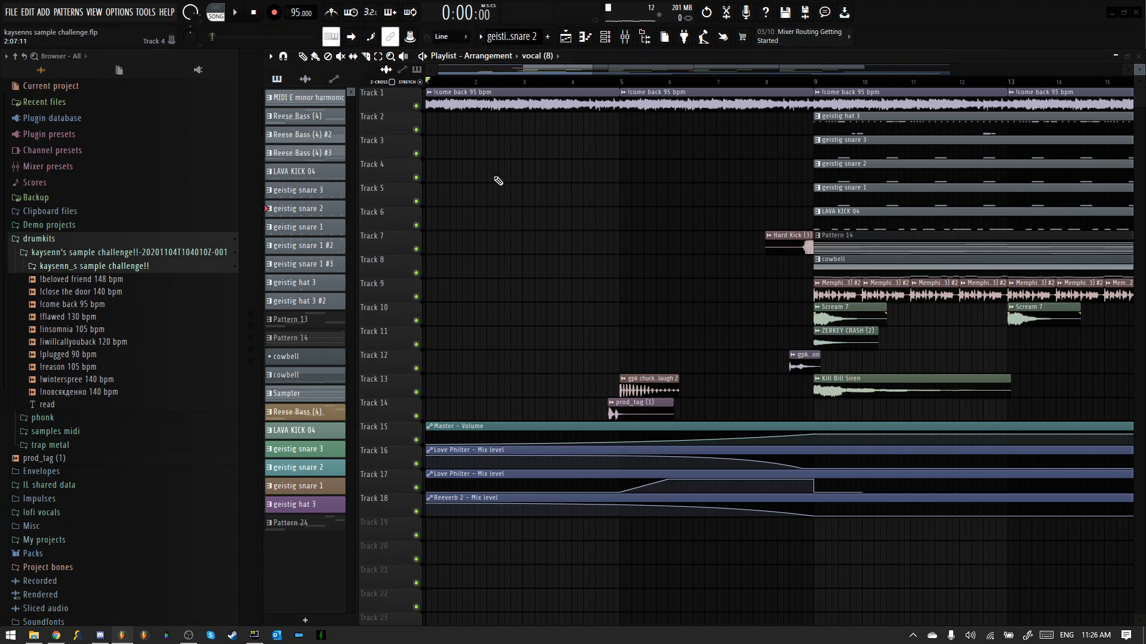
pyautogui.scroll(-6, 499, 181)
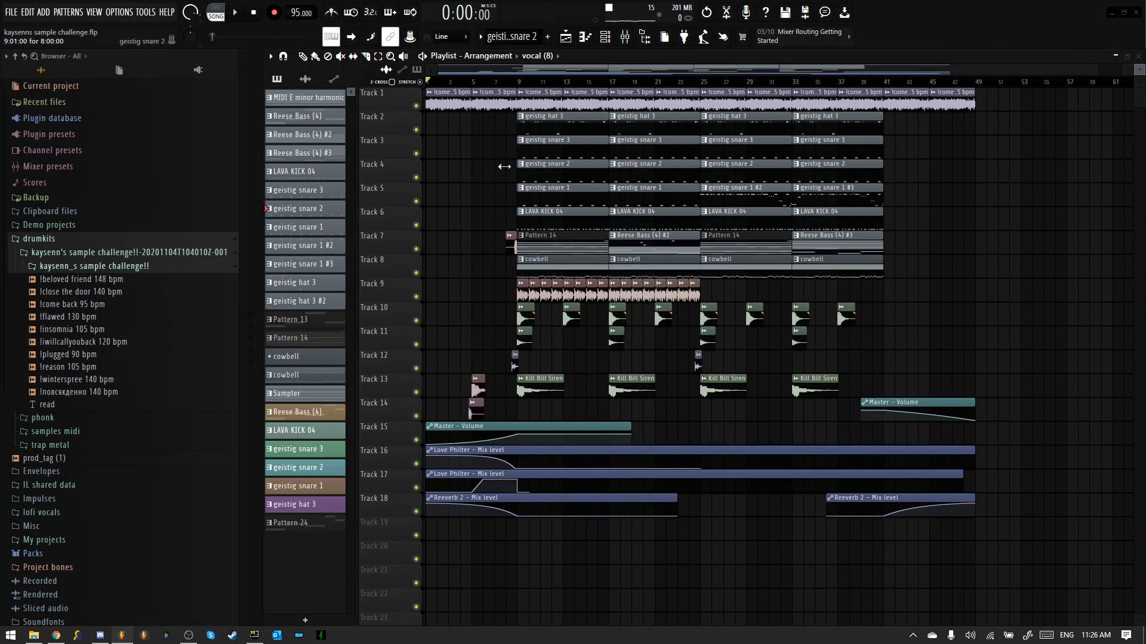
pyautogui.click(628, 40)
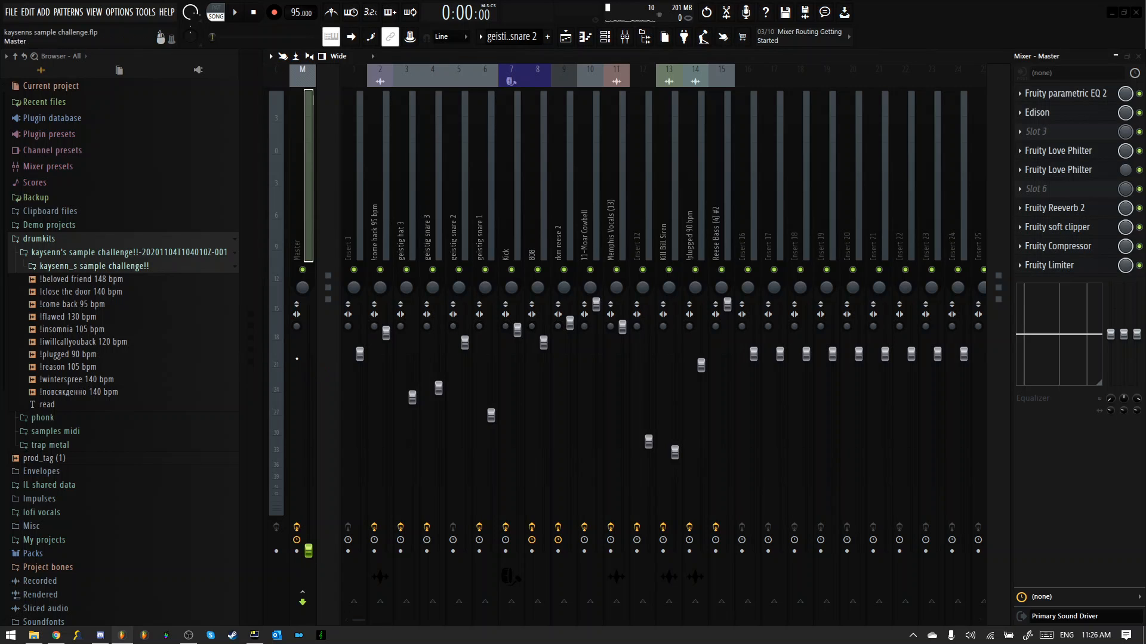
pyautogui.click(1138, 56)
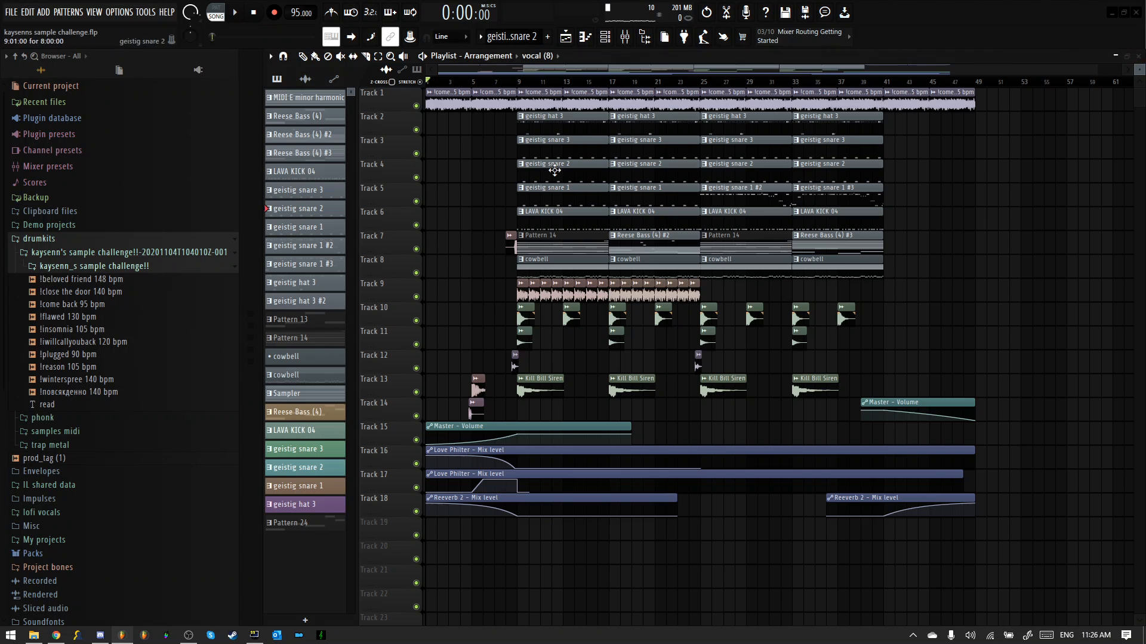
# Step: Solo the sample on Track 1 and enable only the Master volume automation on Track 15 alongside it
pyautogui.scroll(3, 551, 433)
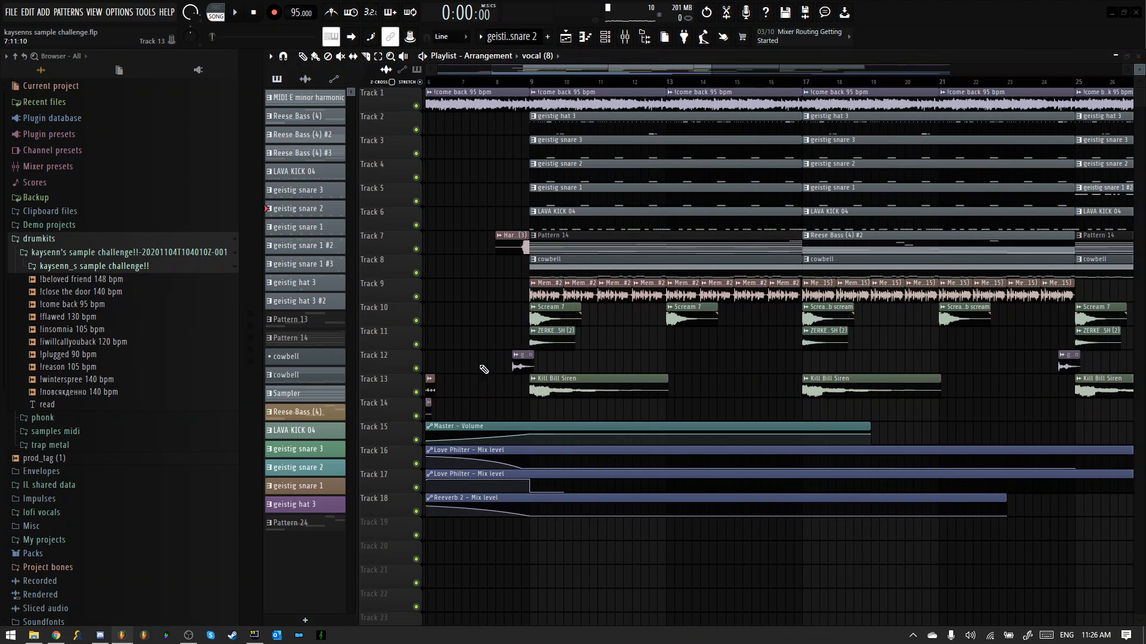
pyautogui.moveTo(417, 418); pyautogui.dragTo(422, 368)
pyautogui.moveTo(426, 327); pyautogui.dragTo(418, 247)
pyautogui.rightClick(416, 106)
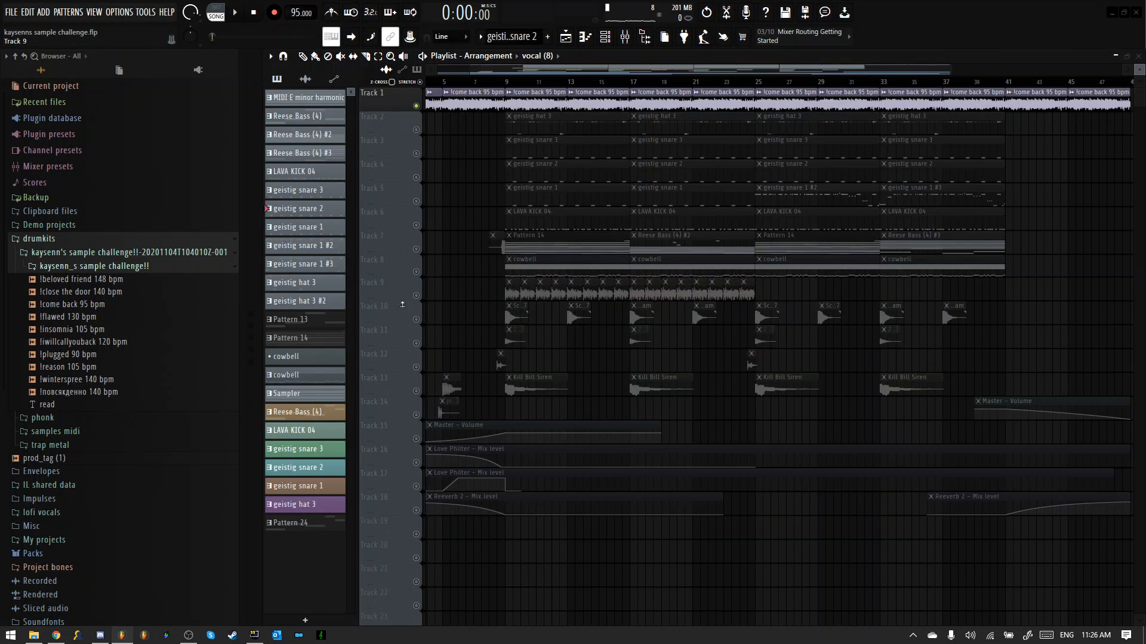
pyautogui.moveTo(411, 441); pyautogui.dragTo(424, 510)
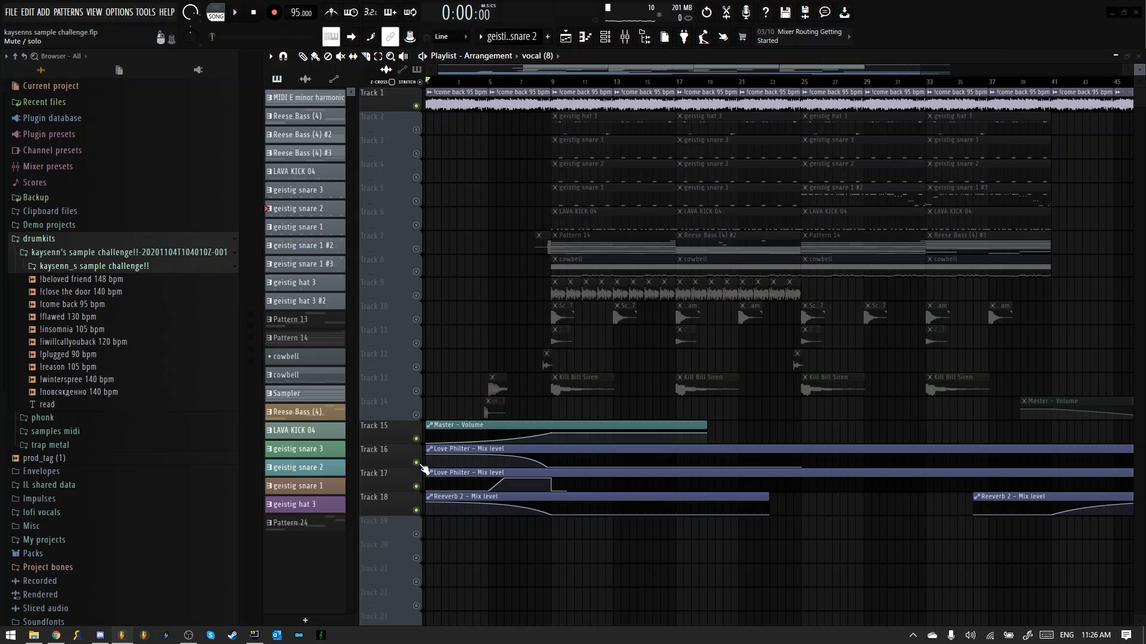
pyautogui.moveTo(424, 467); pyautogui.dragTo(425, 507)
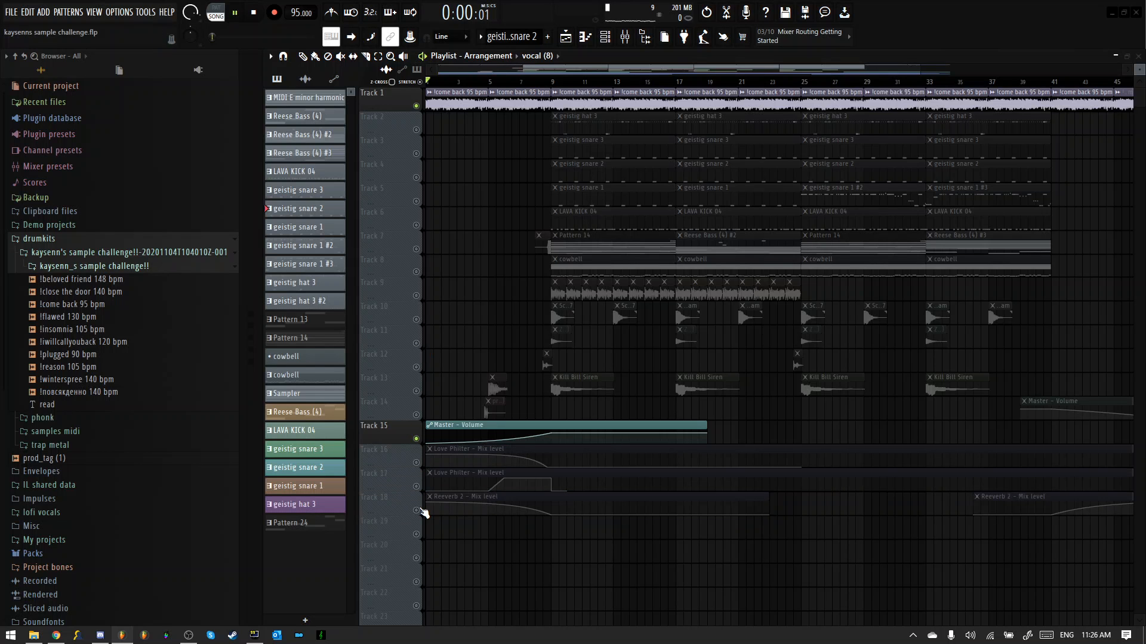
# Step: Play the intro and watch the Master fader in the mixer while the volume automation runs
pyautogui.press('space')
pyautogui.scroll(2, 444, 166)
pyautogui.scroll(1, 444, 166)
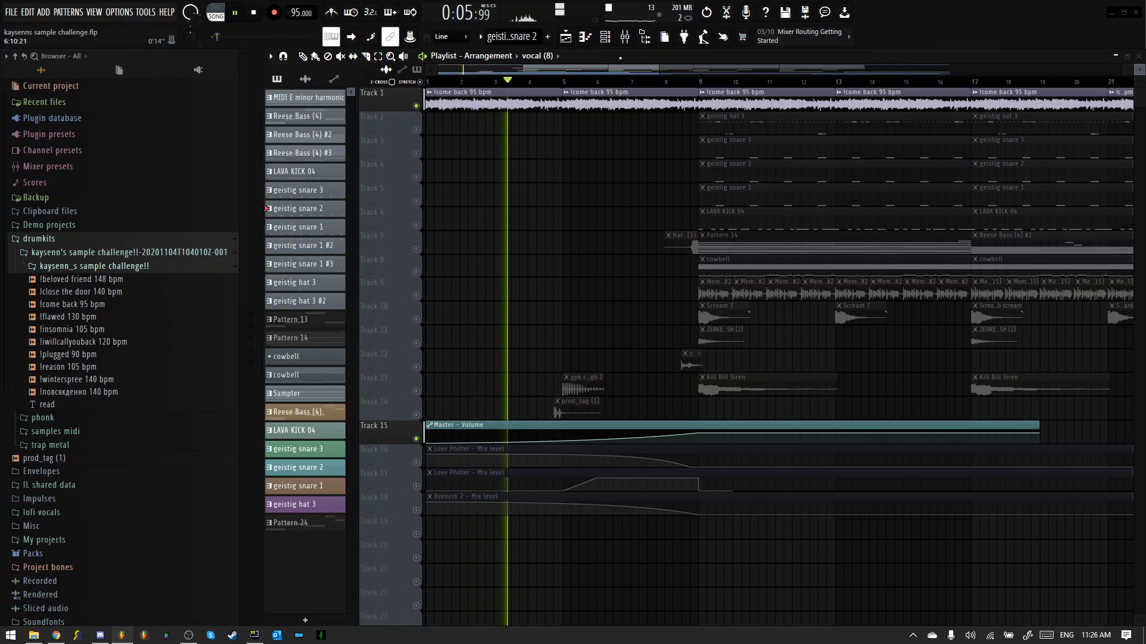
pyautogui.click(628, 37)
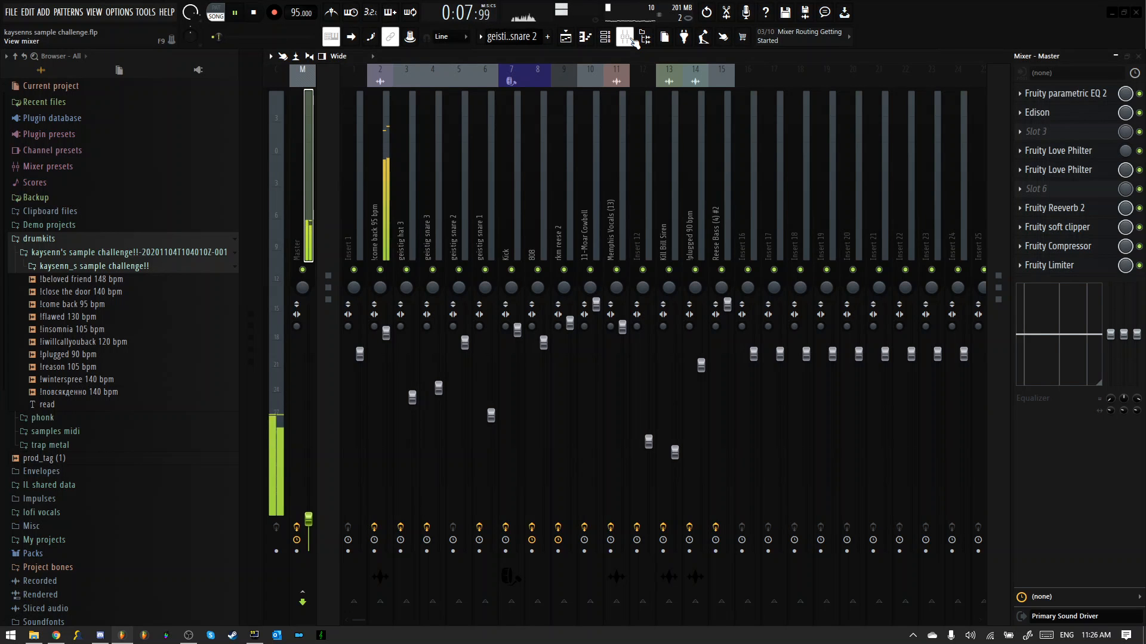
pyautogui.click(633, 40)
pyautogui.click(634, 40)
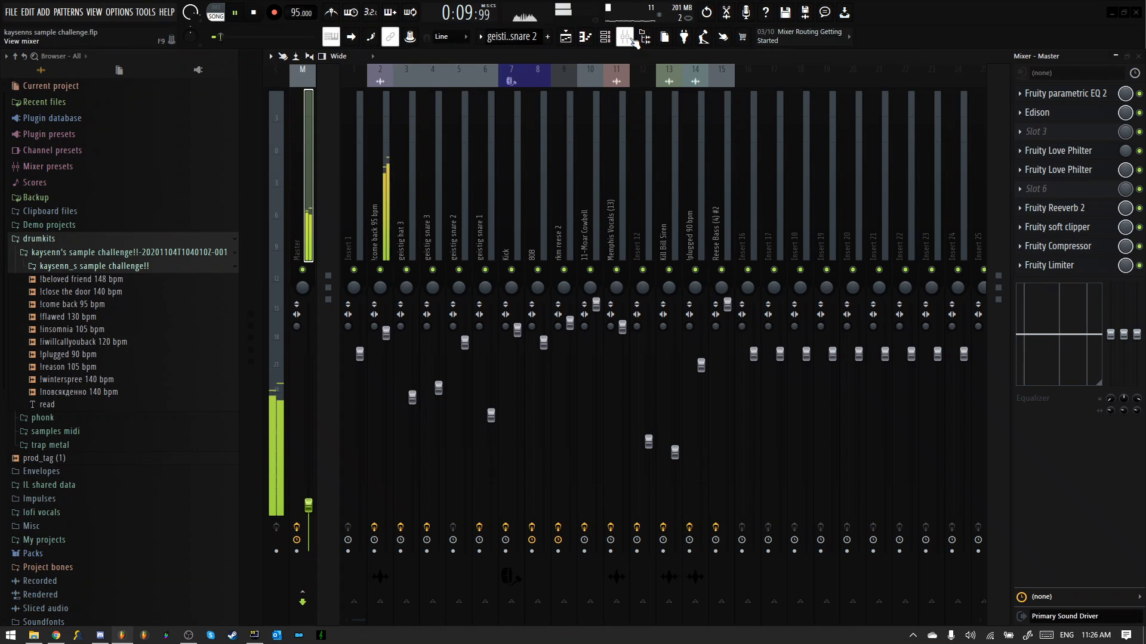
pyautogui.moveTo(309, 505); pyautogui.dragTo(308, 546)
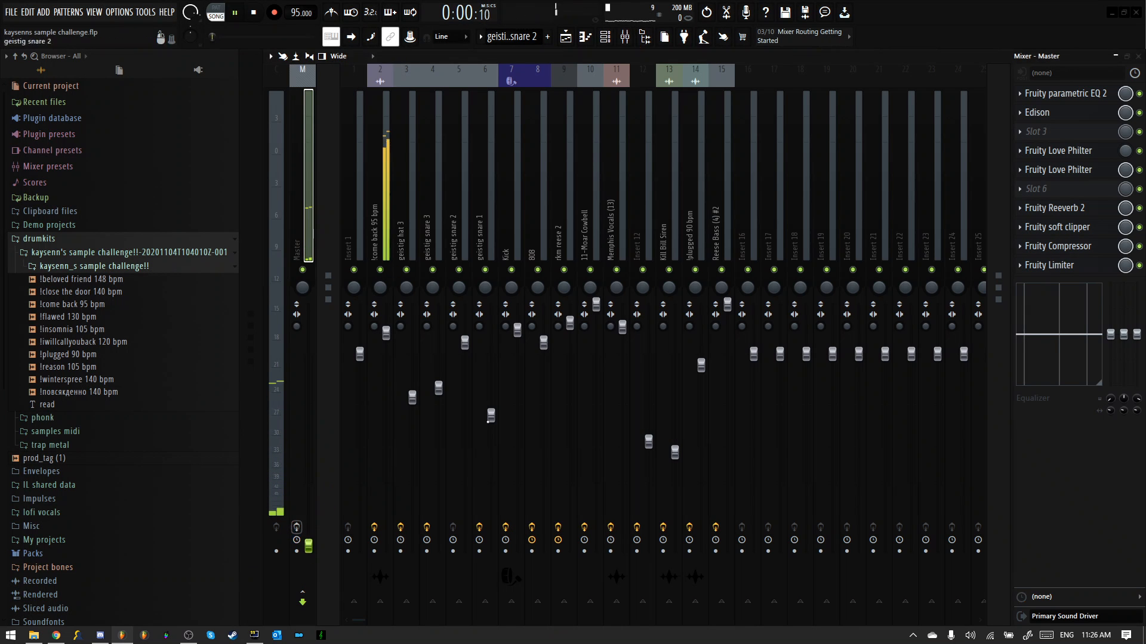
# Step: Return to the playlist, audition the sample's volume fade-in up to bar 9, and stop playback
pyautogui.click(1138, 55)
pyautogui.moveTo(519, 81); pyautogui.dragTo(550, 81)
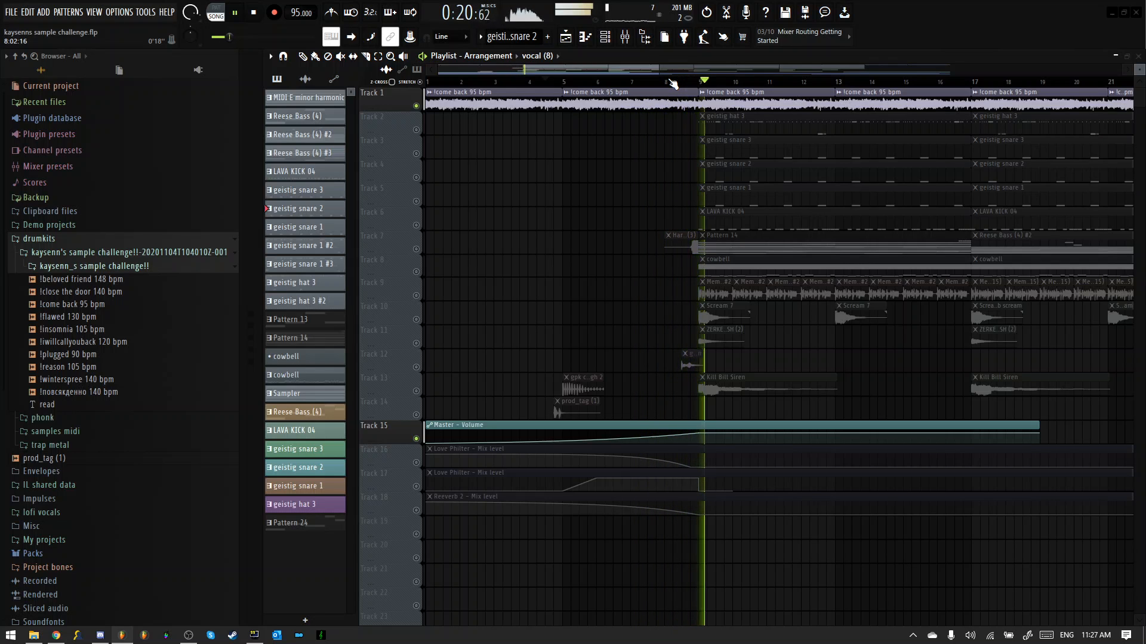
pyautogui.press('space')
pyautogui.scroll(-2, 505, 152)
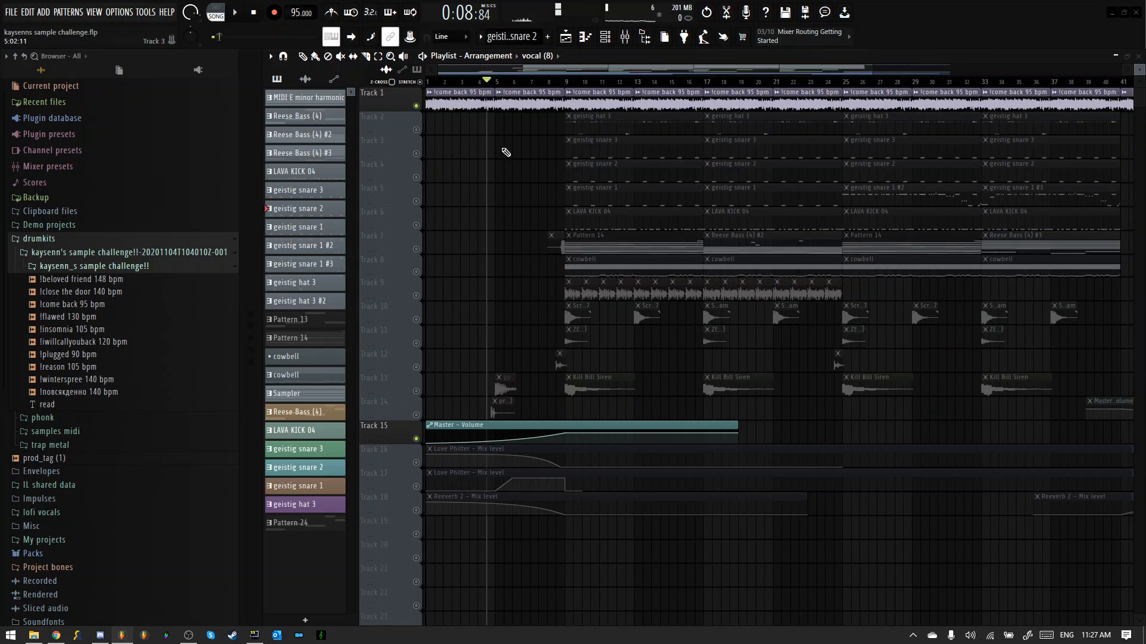
# Step: Return to the song start and leave only the sample on Track 1 and the Love Philter automation on Track 16 enabled
pyautogui.click(427, 81)
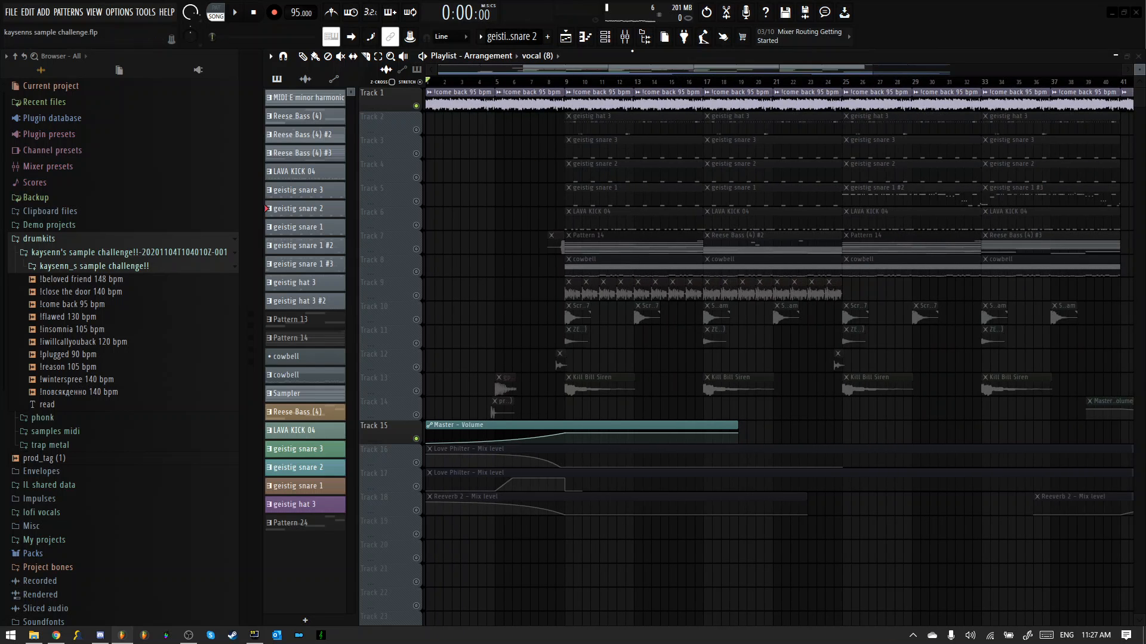
pyautogui.rightClick(416, 107)
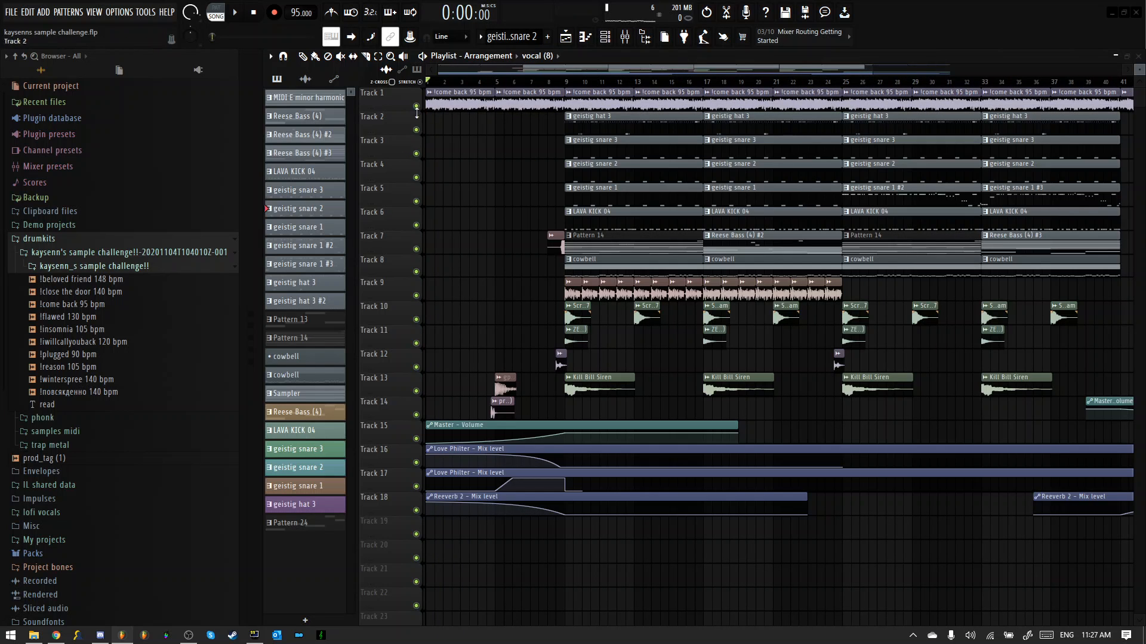
pyautogui.rightClick(417, 107)
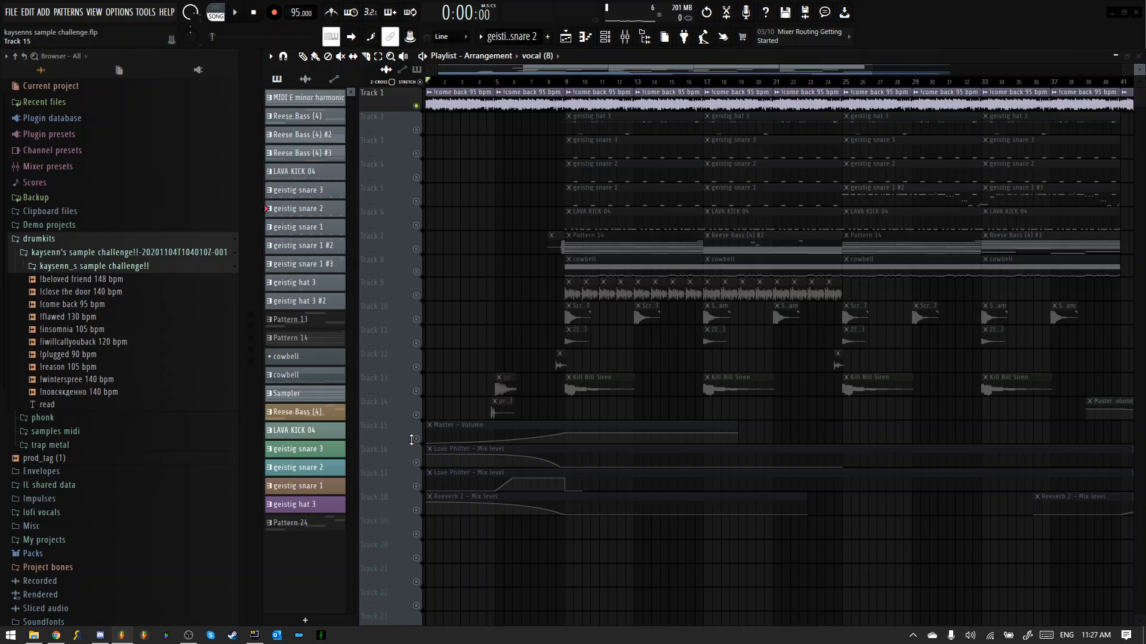
pyautogui.moveTo(416, 439); pyautogui.dragTo(417, 463)
pyautogui.press('space')
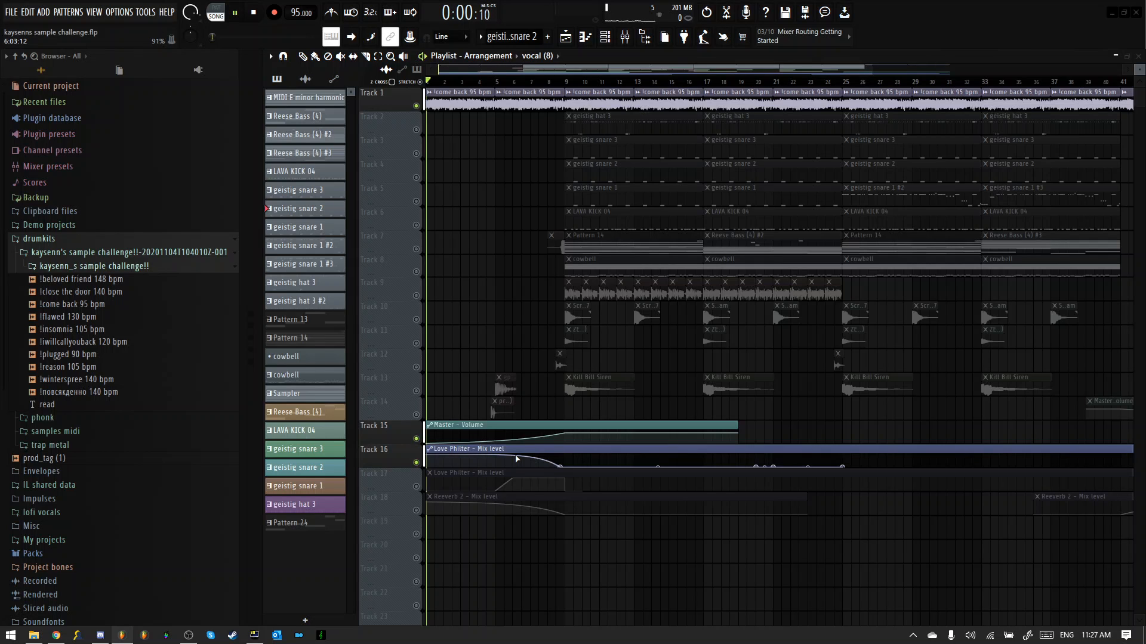
pyautogui.click(417, 440)
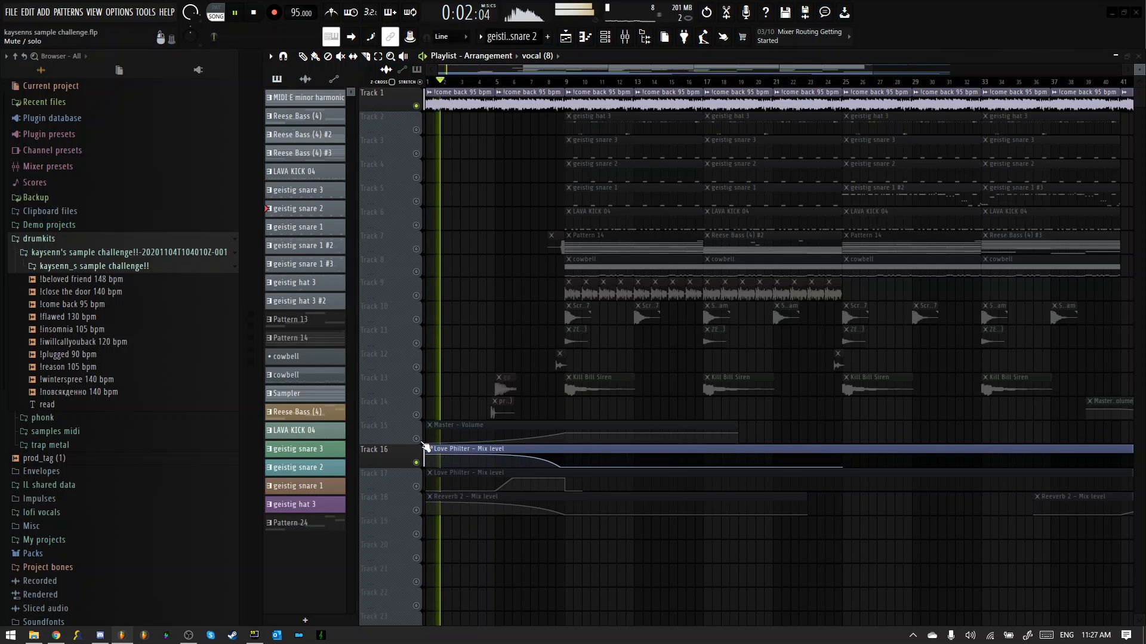
pyautogui.press('space')
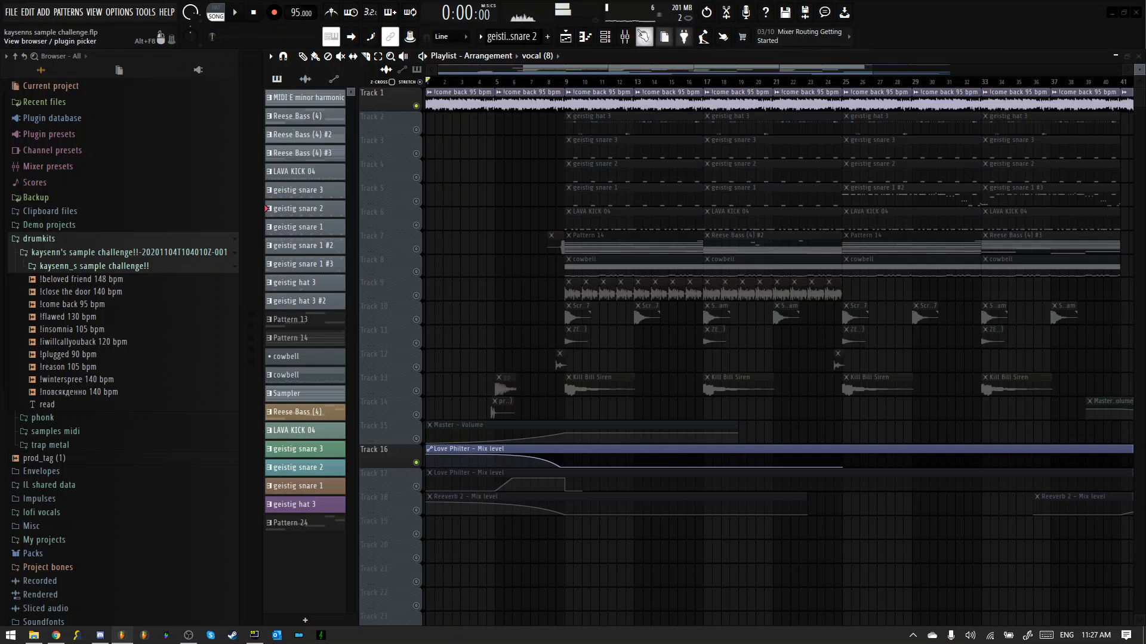
# Step: Bypass Fruity Reeverb 2 and the second Fruity Love Philter on the Master channel and return to the stopped playlist
pyautogui.click(626, 37)
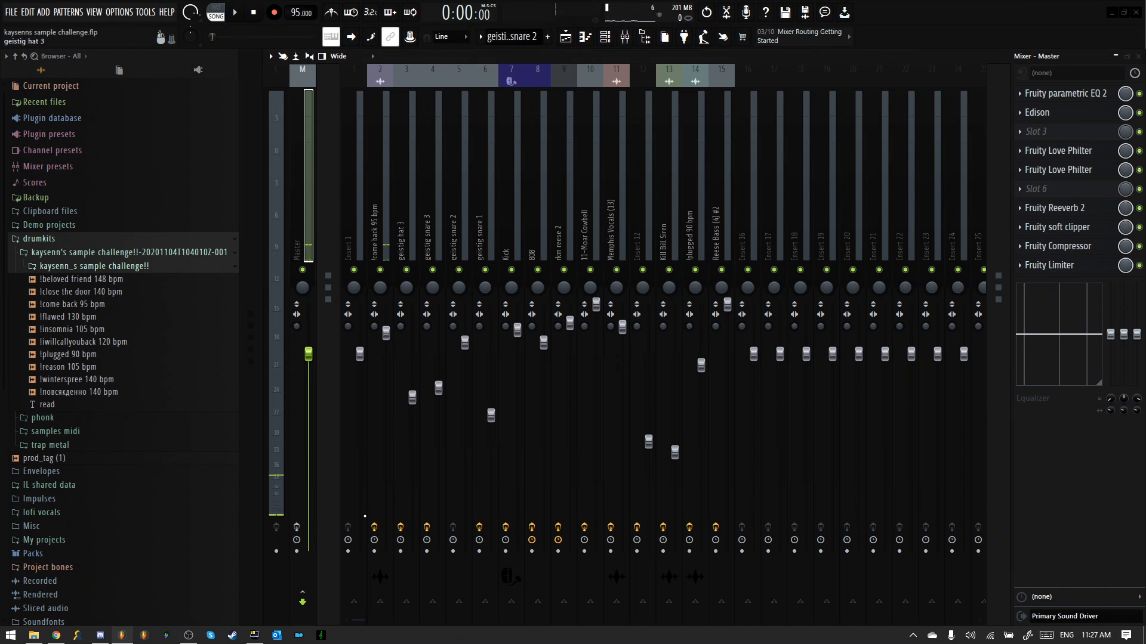
pyautogui.click(298, 537)
pyautogui.click(1139, 208)
pyautogui.click(1139, 170)
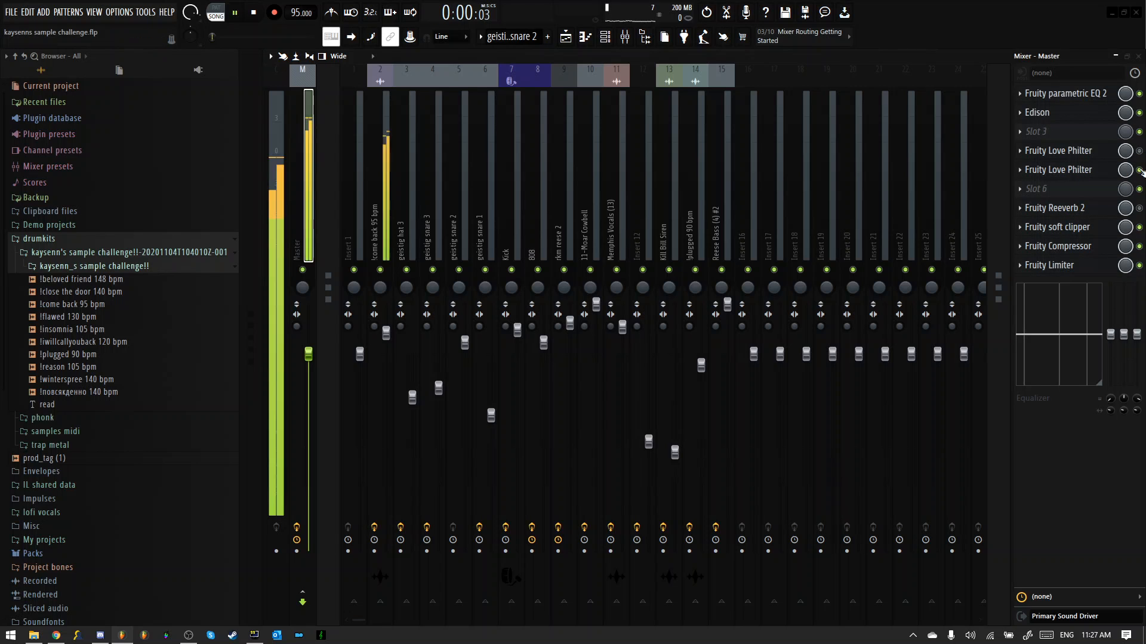
pyautogui.press('space')
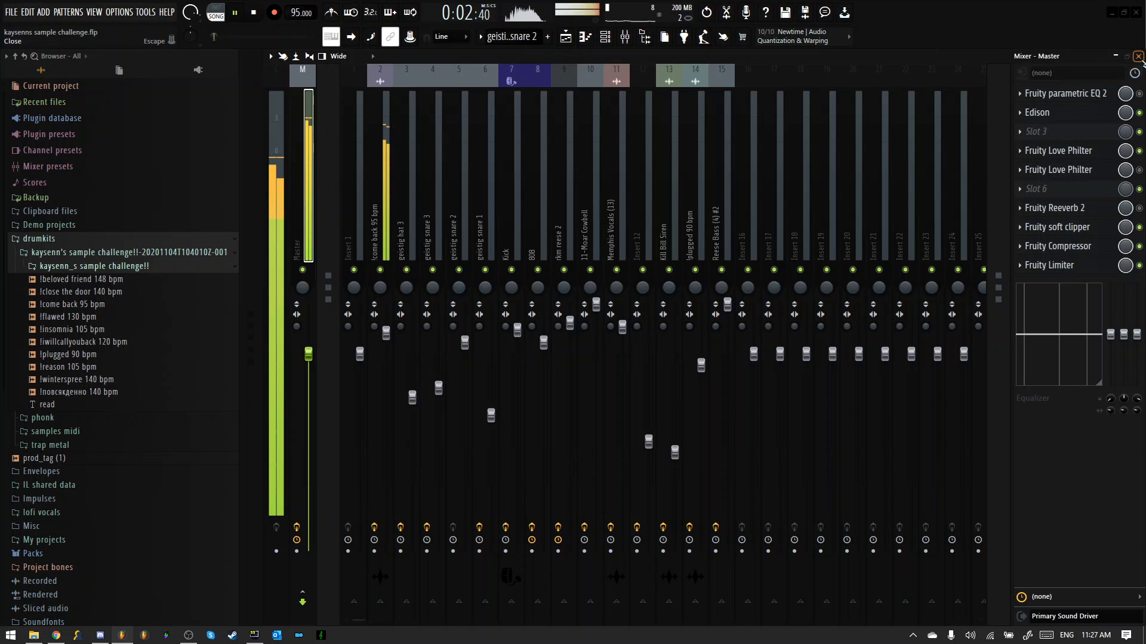
pyautogui.press('F5')
pyautogui.press('space')
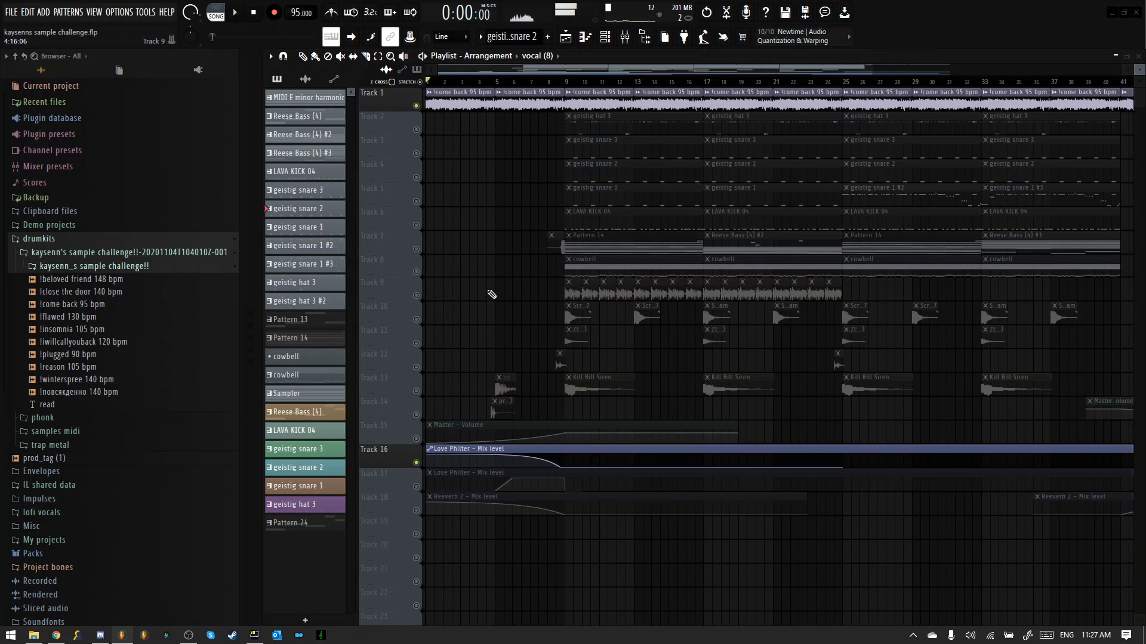
# Step: Audition the Track 16 Love Philter automation from the start to bar 5 and re-enable the Master volume automation on Track 15
pyautogui.scroll(4, 491, 295)
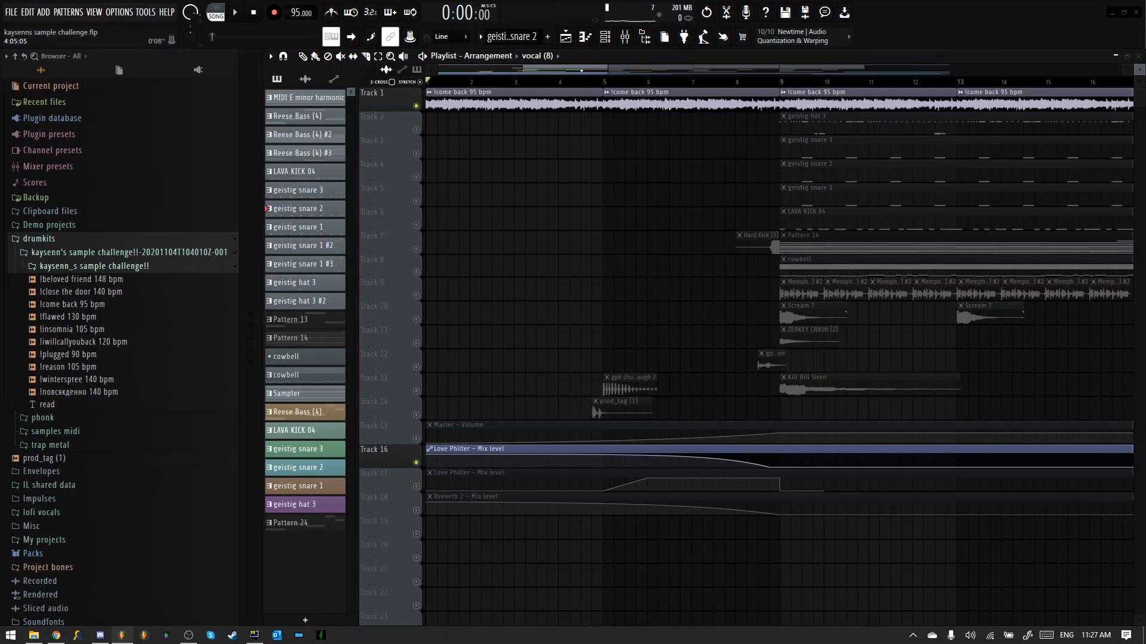
pyautogui.press('space')
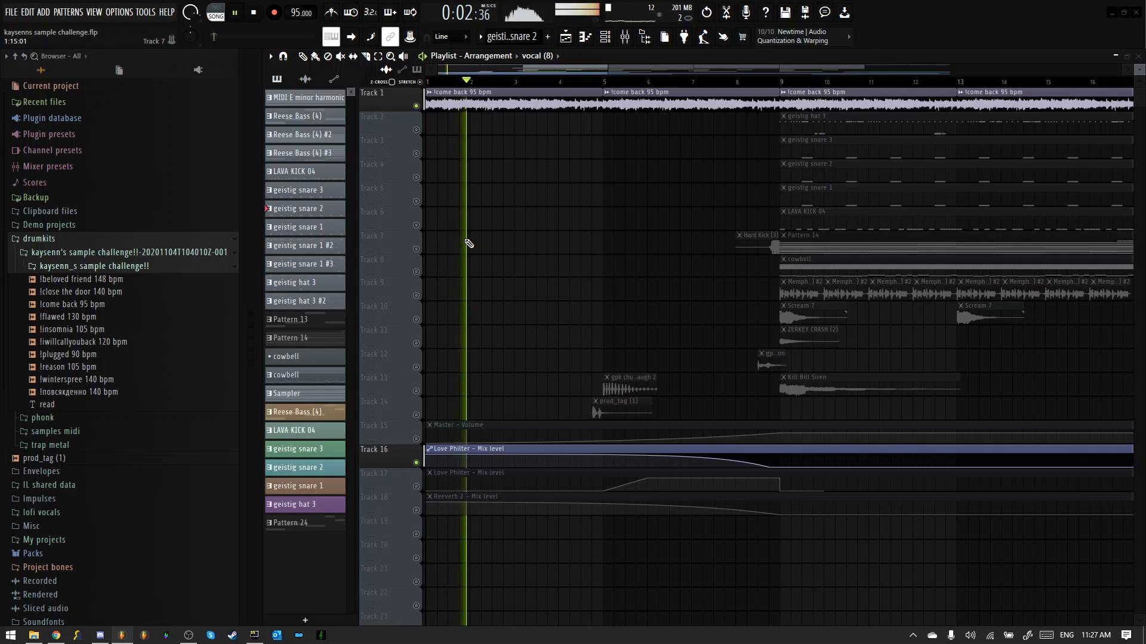
pyautogui.click(416, 438)
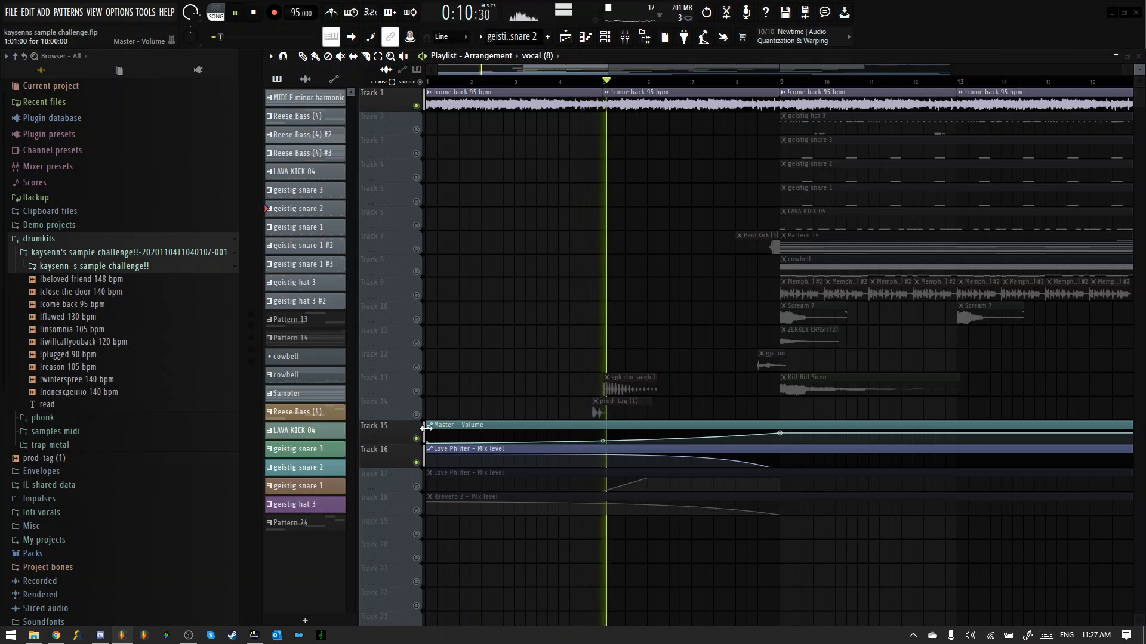
pyautogui.press('space')
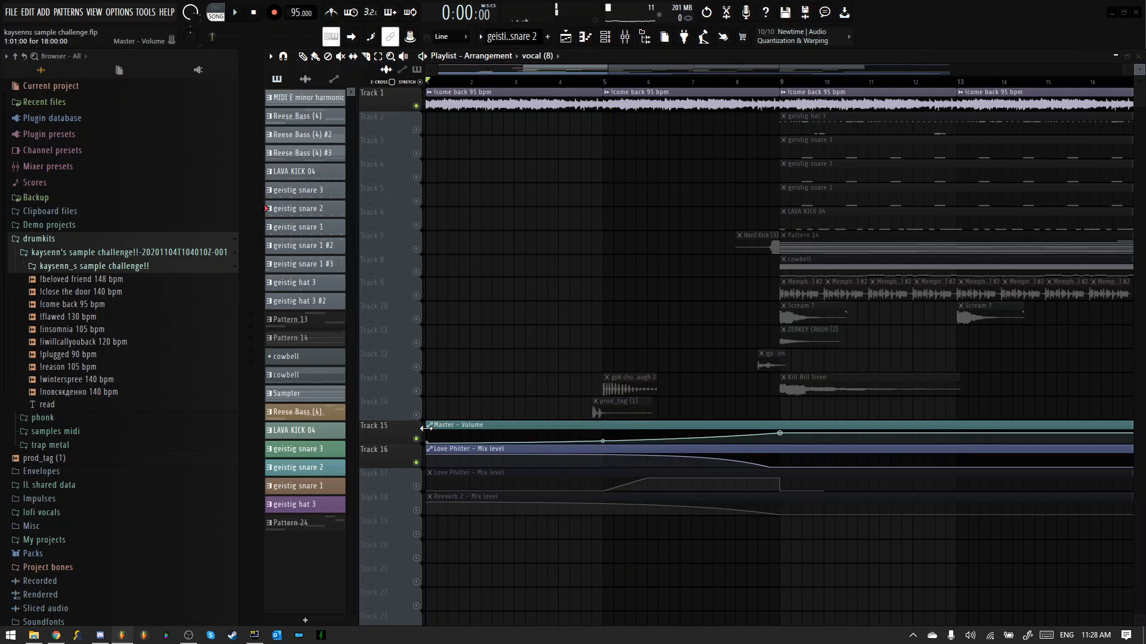
# Step: Enable the Love Philter automation on Track 17 and view the preset list of the Master channel's second Fruity Love Philter
pyautogui.click(416, 487)
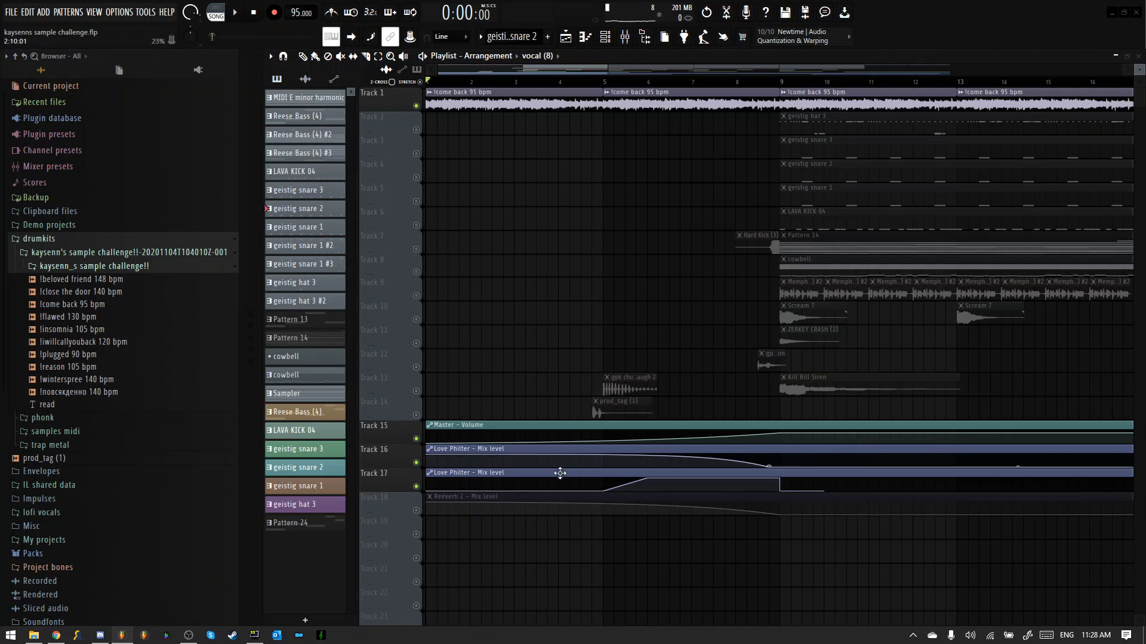
pyautogui.click(625, 37)
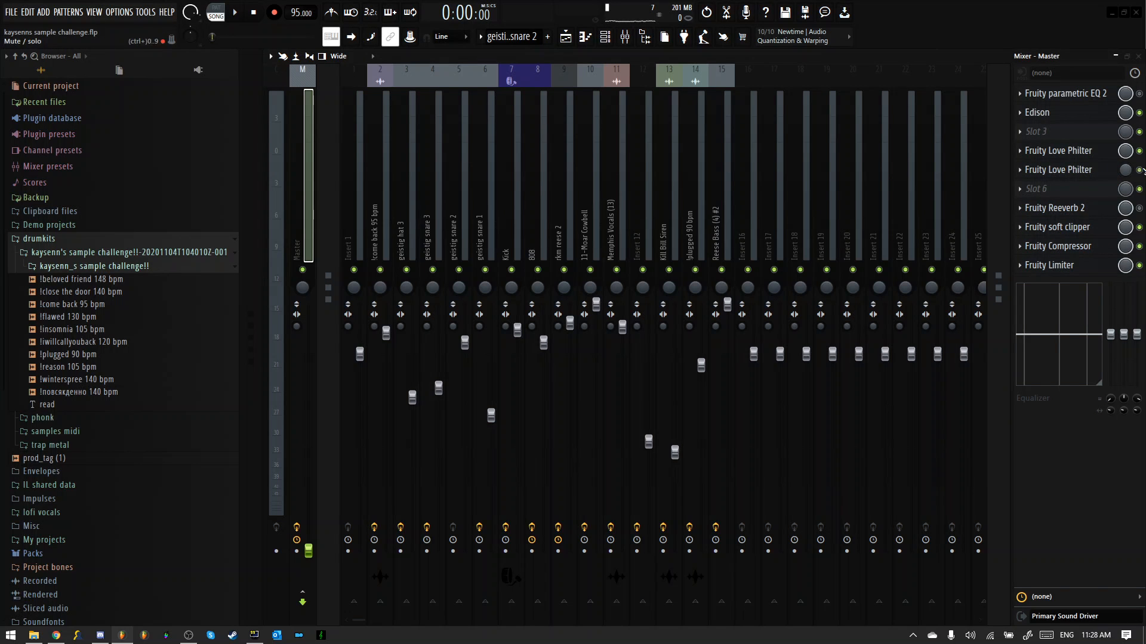
pyautogui.click(1060, 170)
pyautogui.click(705, 185)
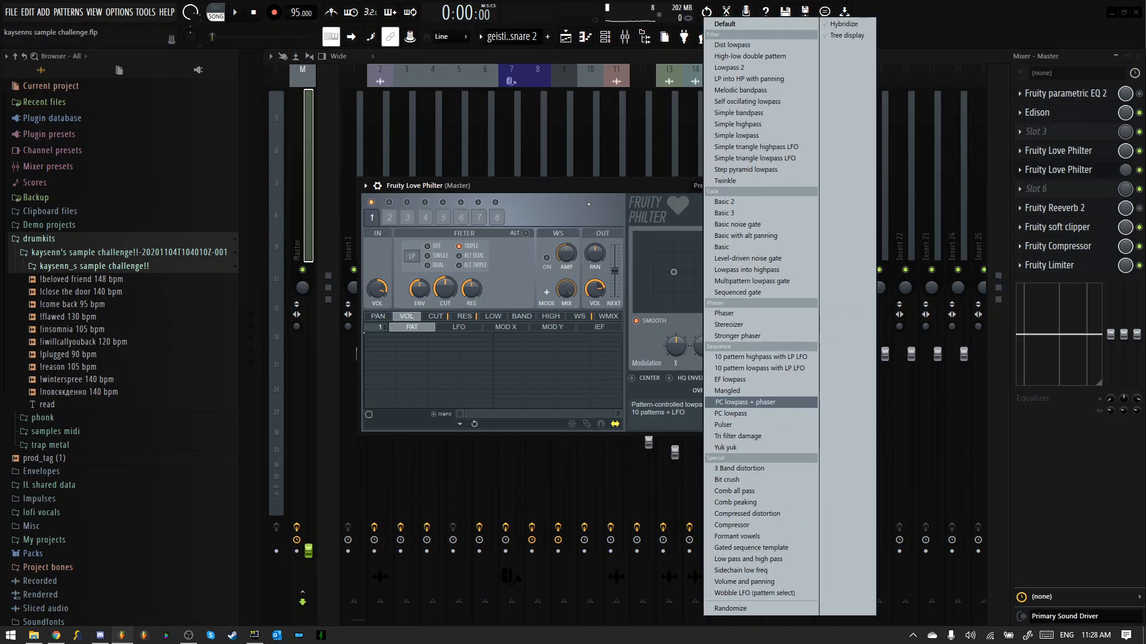
pyautogui.click(676, 190)
pyautogui.click(756, 186)
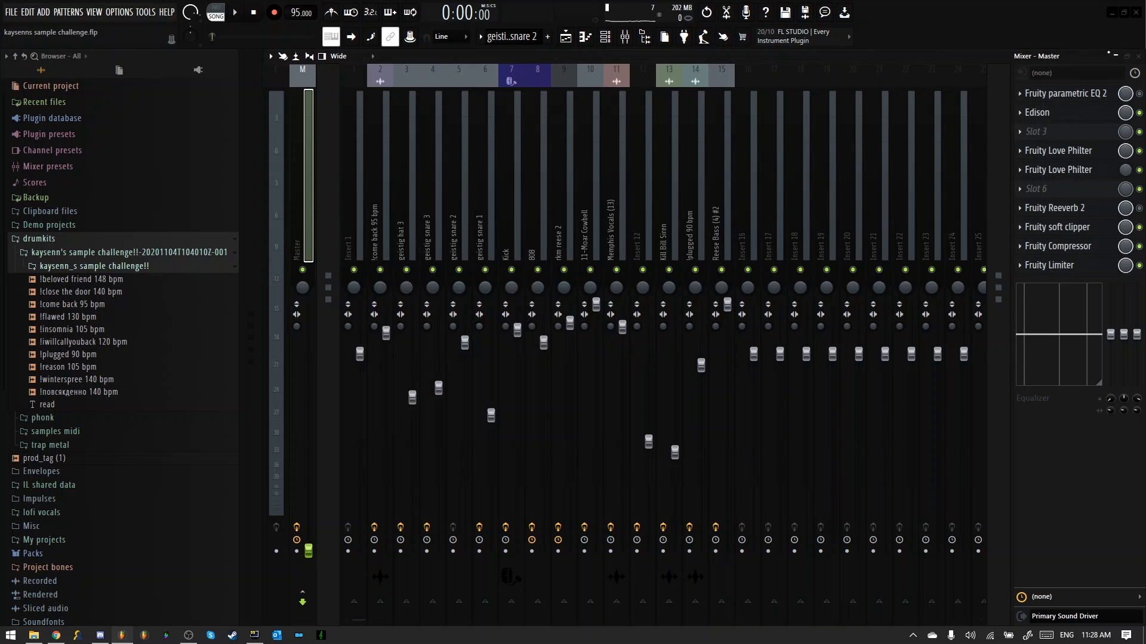
# Step: Return to the playlist, play the intro with both Love Philter automations, replay it from bar 5, and stop playback
pyautogui.click(1138, 56)
pyautogui.press('space')
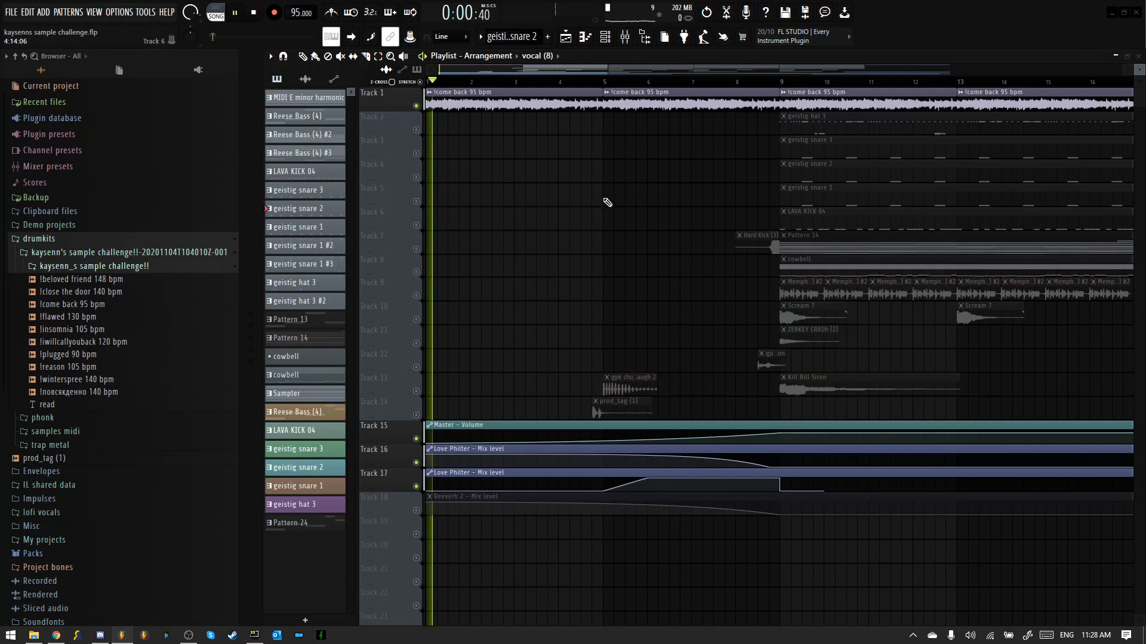
pyautogui.click(610, 82)
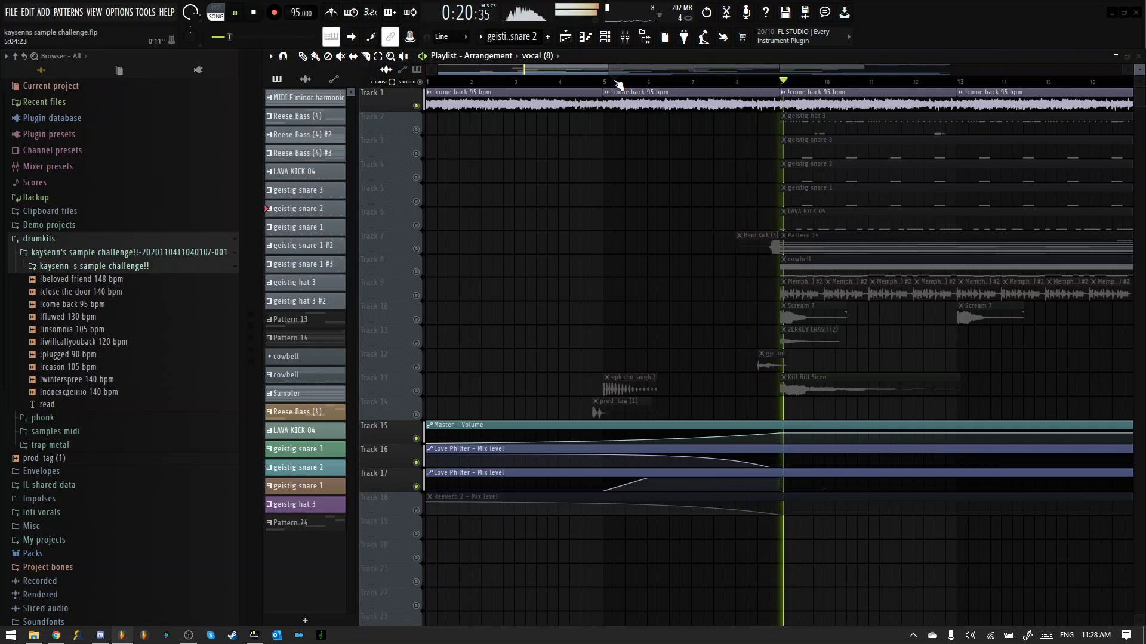
pyautogui.press('space')
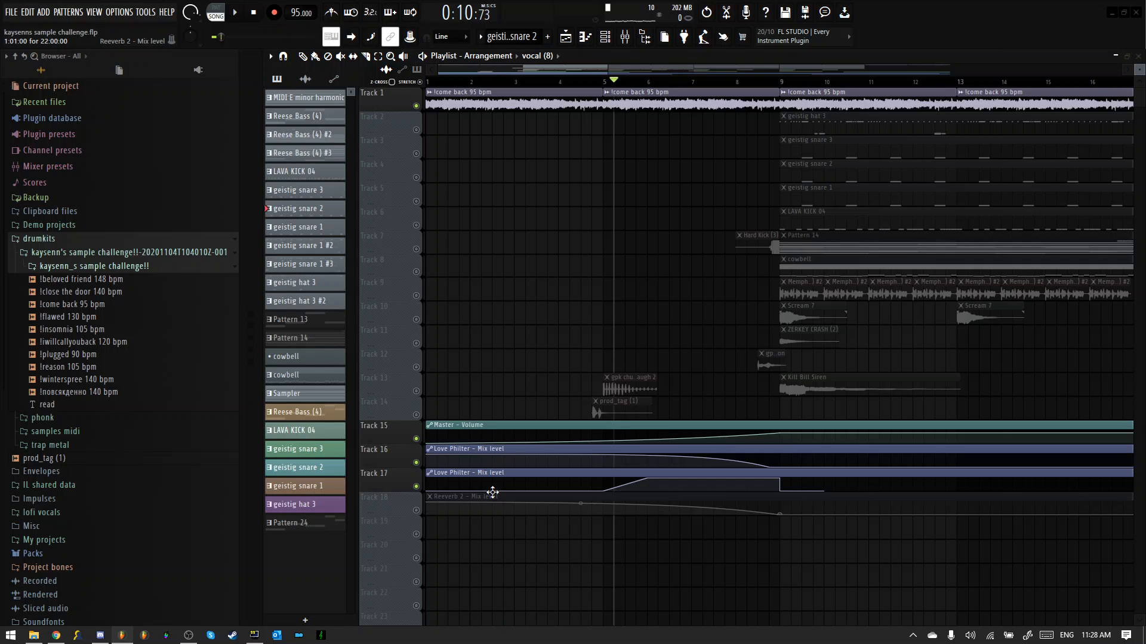
# Step: Enable the Reeverb 2 mix-level automation on Track 18, rewind to the song start, and check the Master channel's effect chain
pyautogui.click(416, 510)
pyautogui.moveTo(608, 82); pyautogui.dragTo(329, 103)
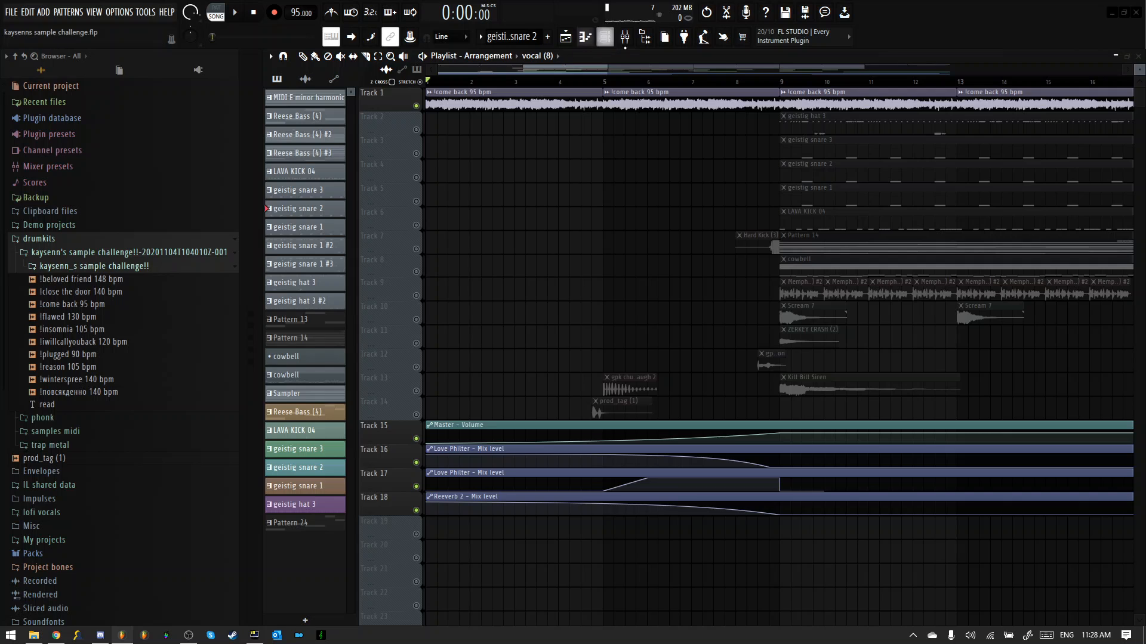
pyautogui.click(625, 37)
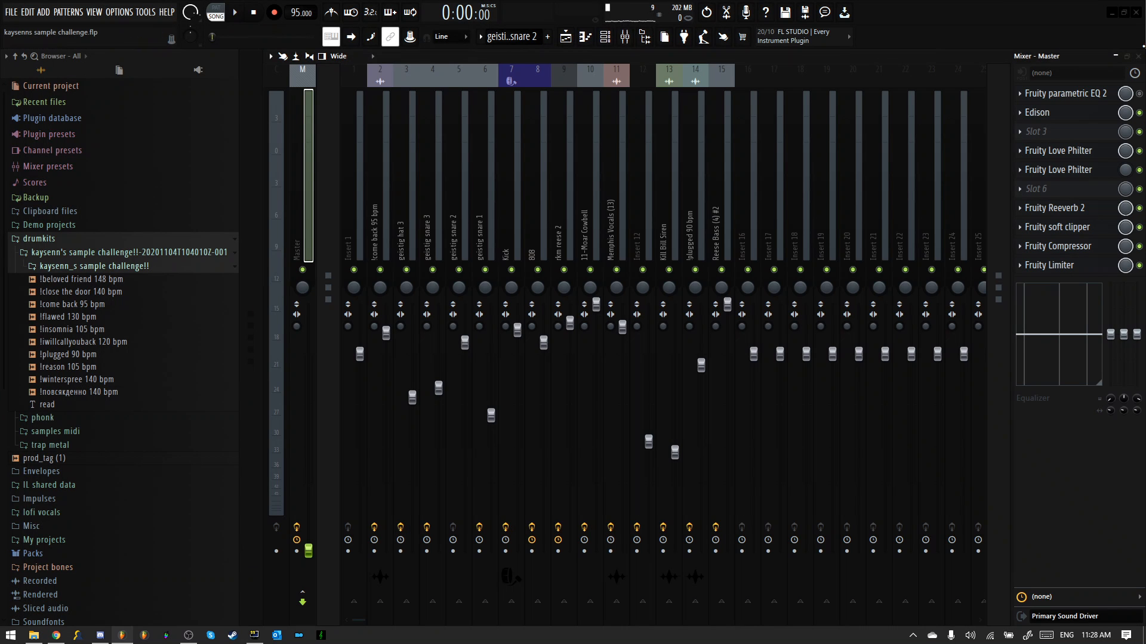
# Step: Play the intro from the start in the playlist with the volume, Love Philter and Reeverb 2 automations active
pyautogui.press('space')
pyautogui.press('F5')
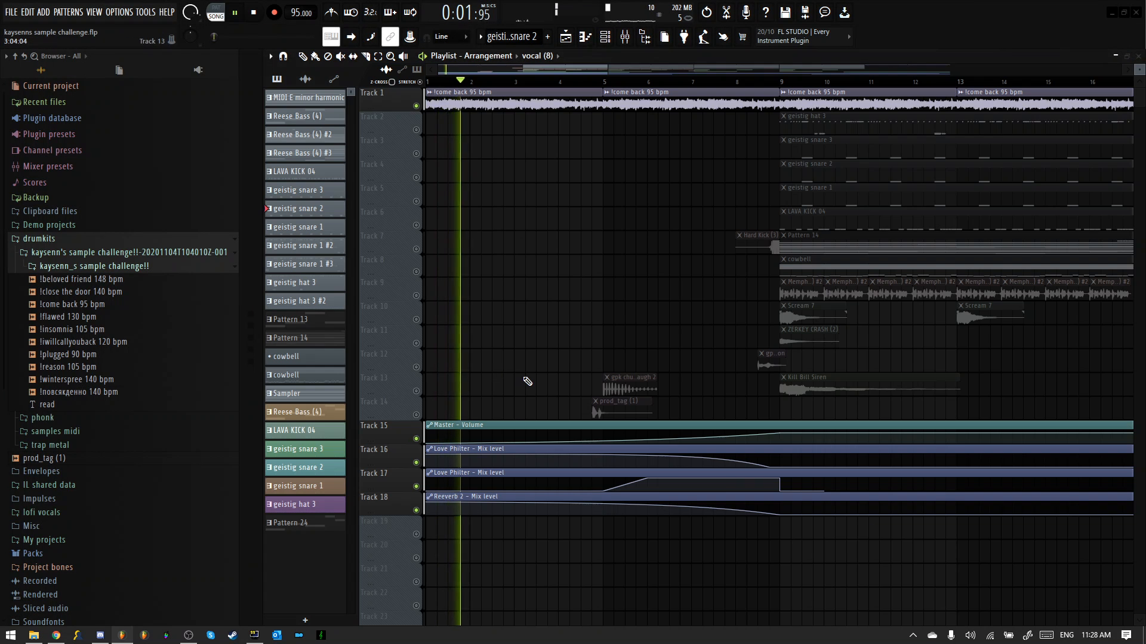
pyautogui.press('space')
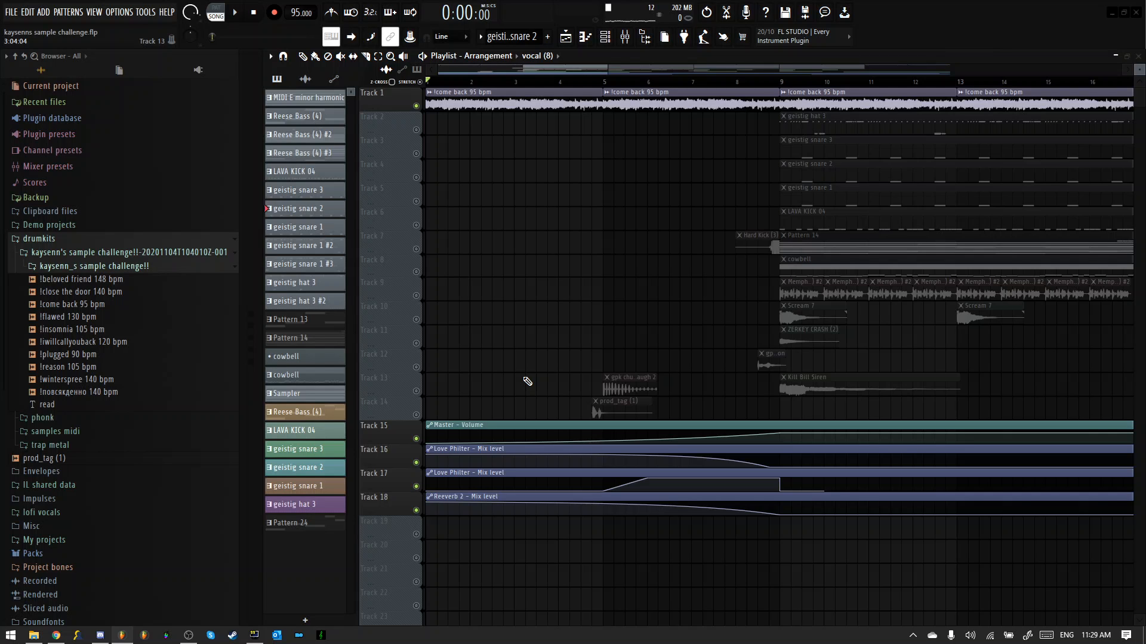
pyautogui.press('space')
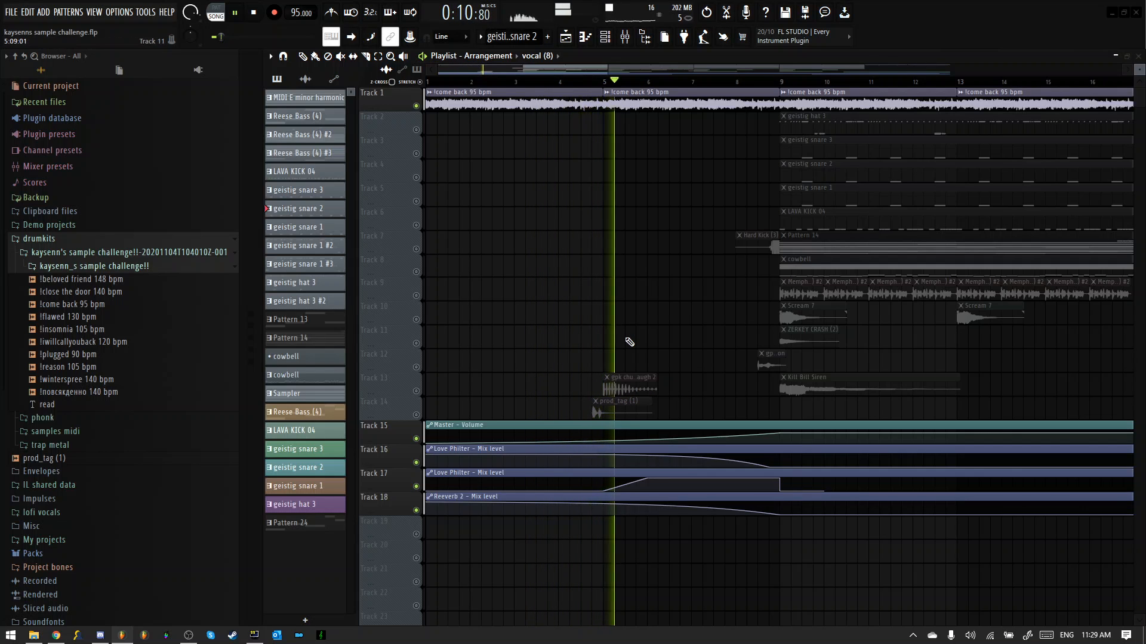
# Step: Move the ending Master volume automation clip from Track 14 down to Track 15 and stop playback
pyautogui.scroll(-5, 627, 346)
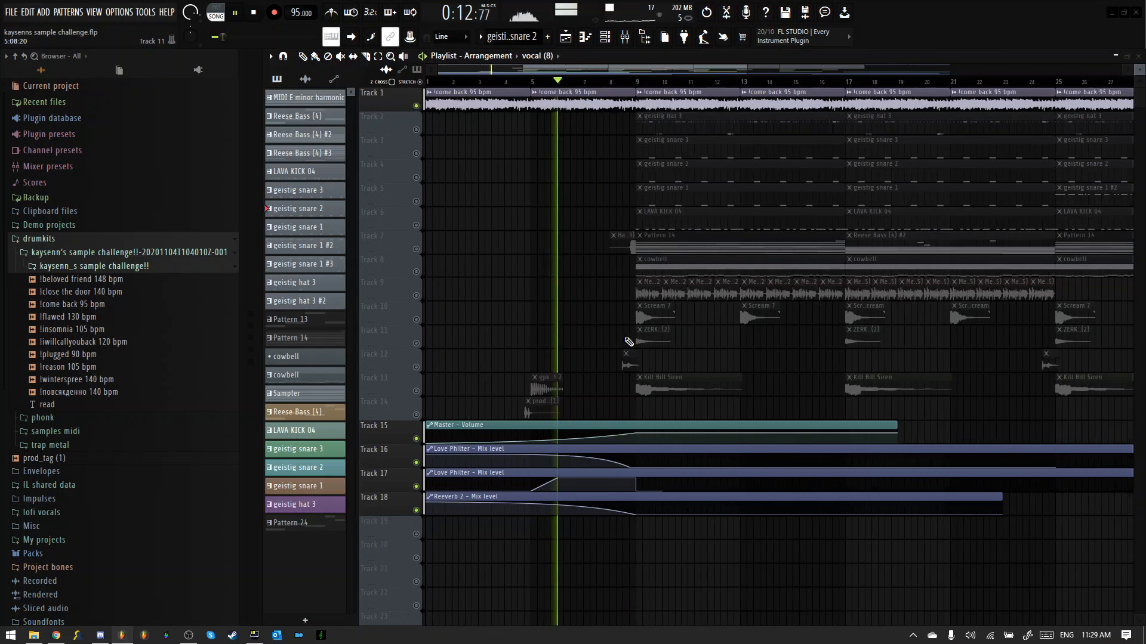
pyautogui.scroll(1, 455, 352)
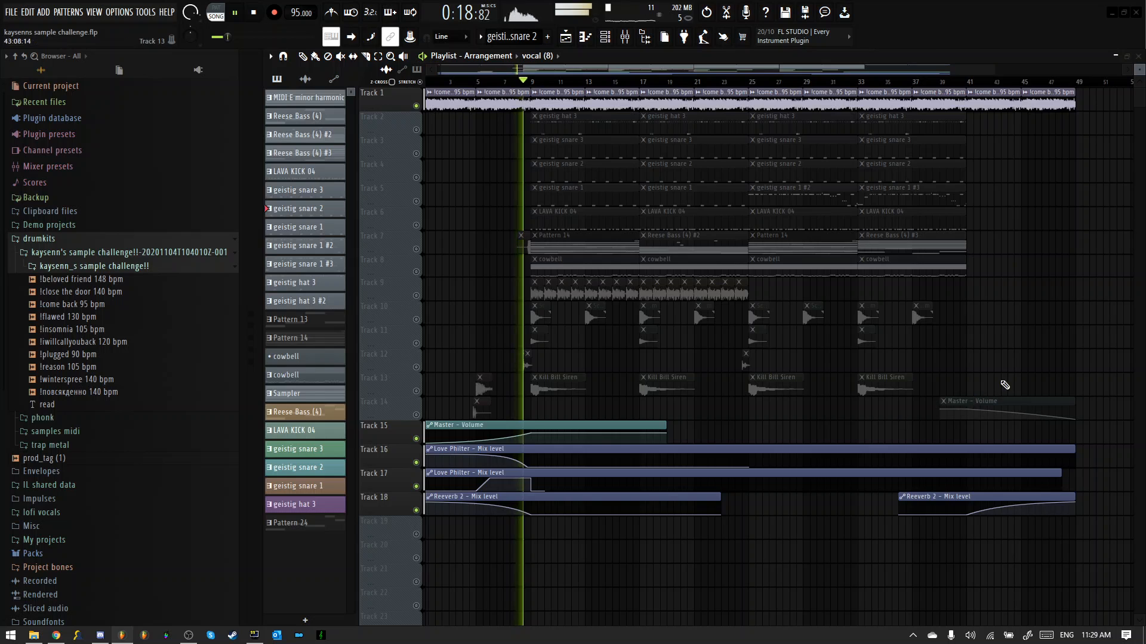
pyautogui.click(1043, 411)
pyautogui.moveTo(1050, 436); pyautogui.dragTo(1051, 438)
pyautogui.press('space')
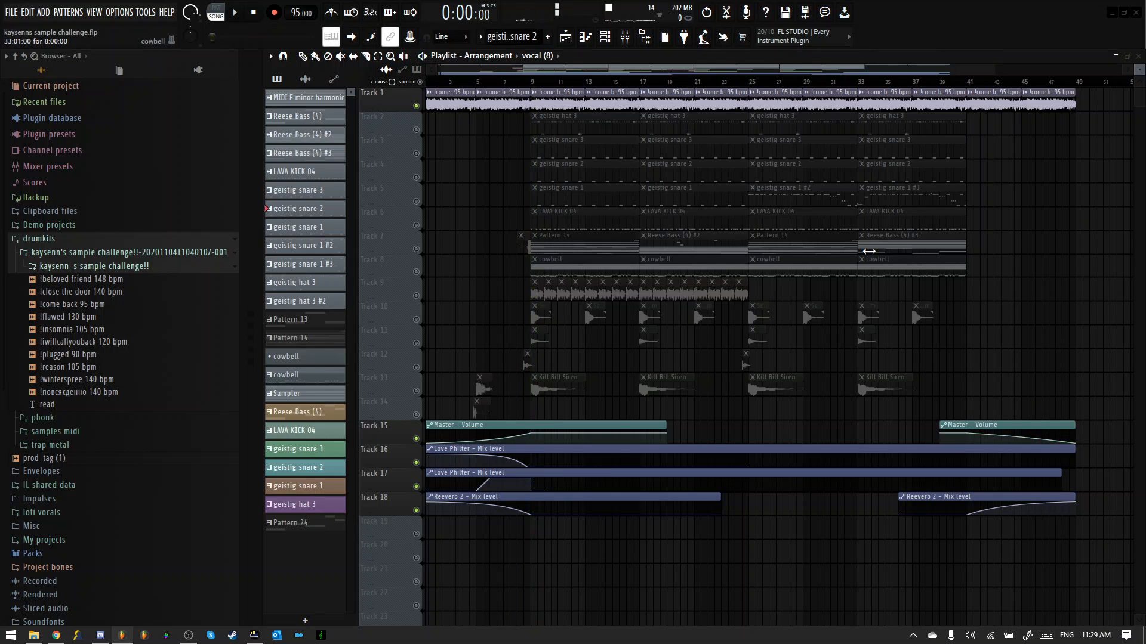
# Step: Audition the outro from about bar 41 with the Master volume and Reeverb 2 automations, and stop playback
pyautogui.click(962, 85)
pyautogui.press('space')
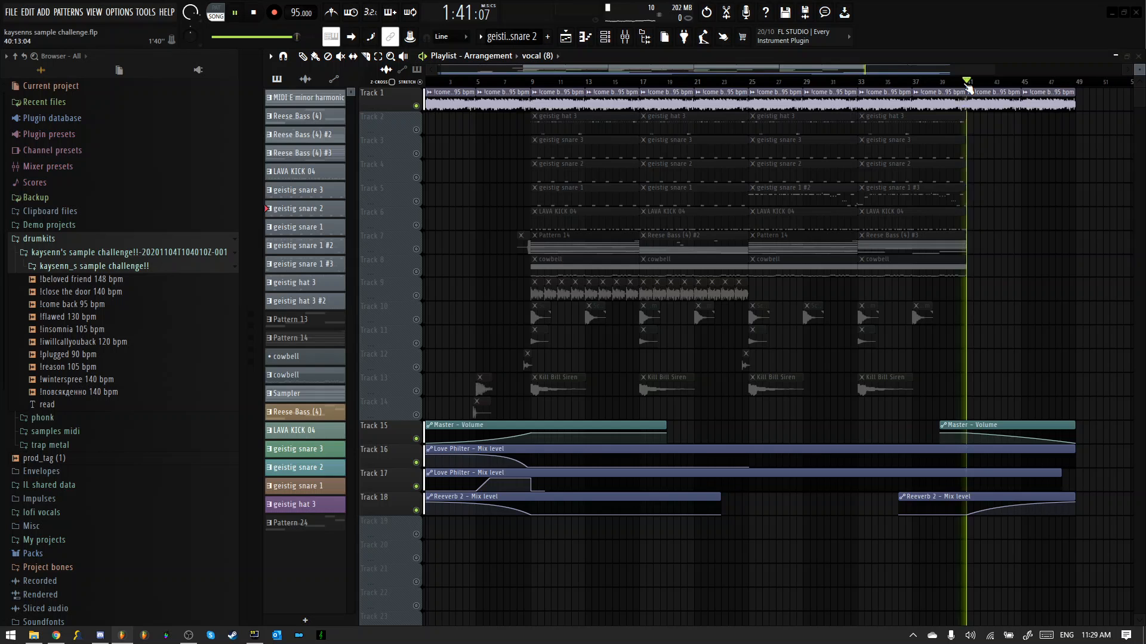
pyautogui.scroll(1, 1027, 84)
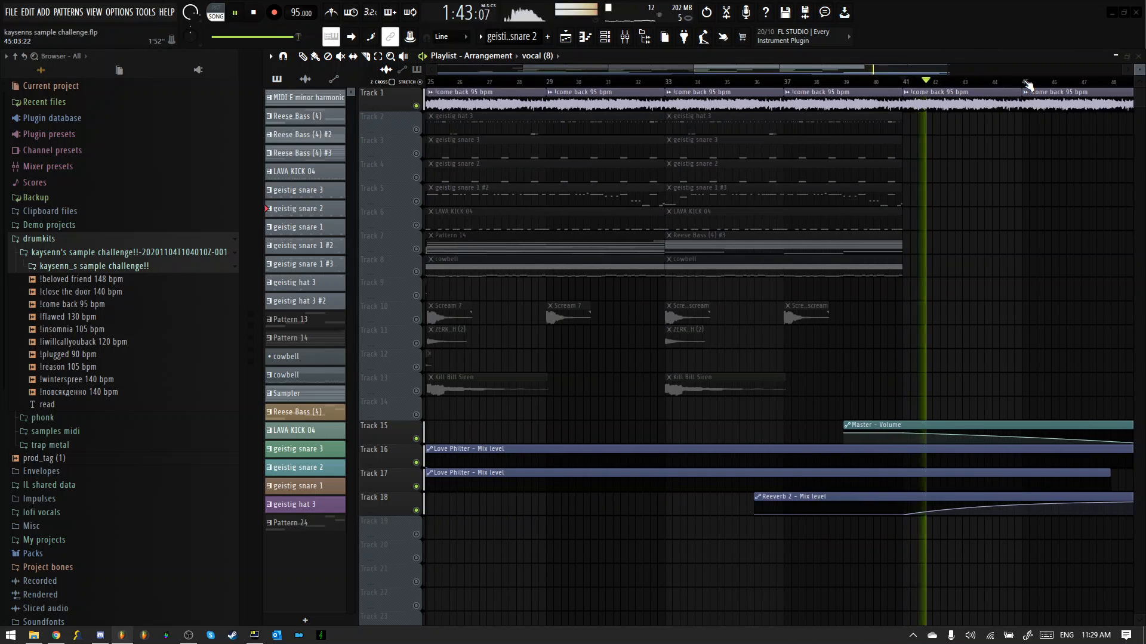
pyautogui.scroll(3, 1028, 84)
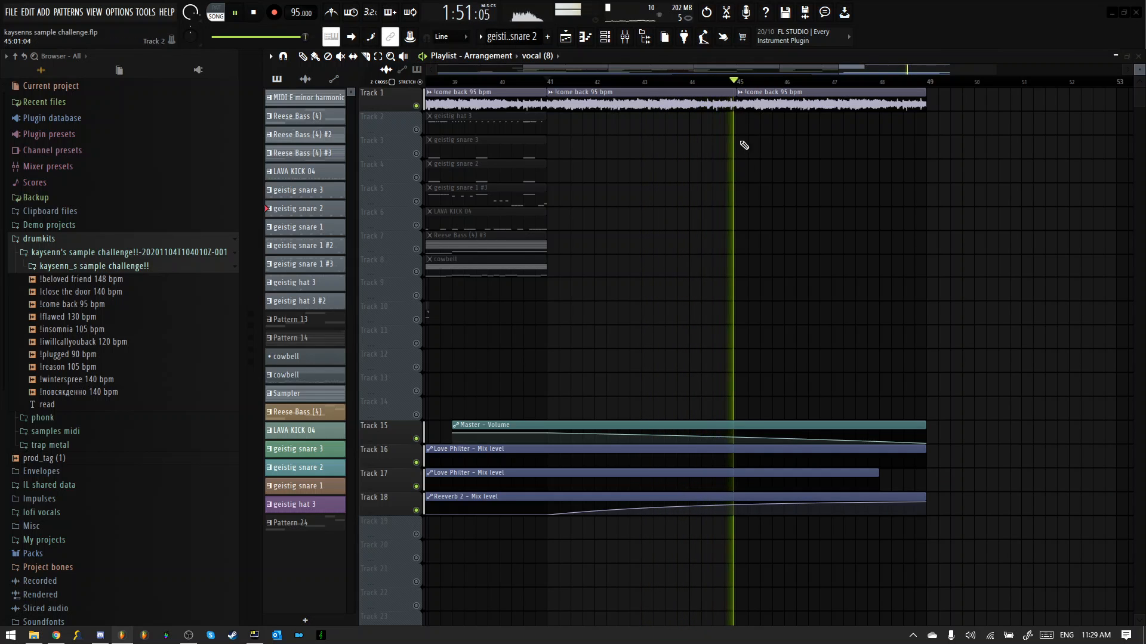
pyautogui.keyDown('ctrl'); pyautogui.scroll(-3, 849, 117); pyautogui.keyUp('ctrl')
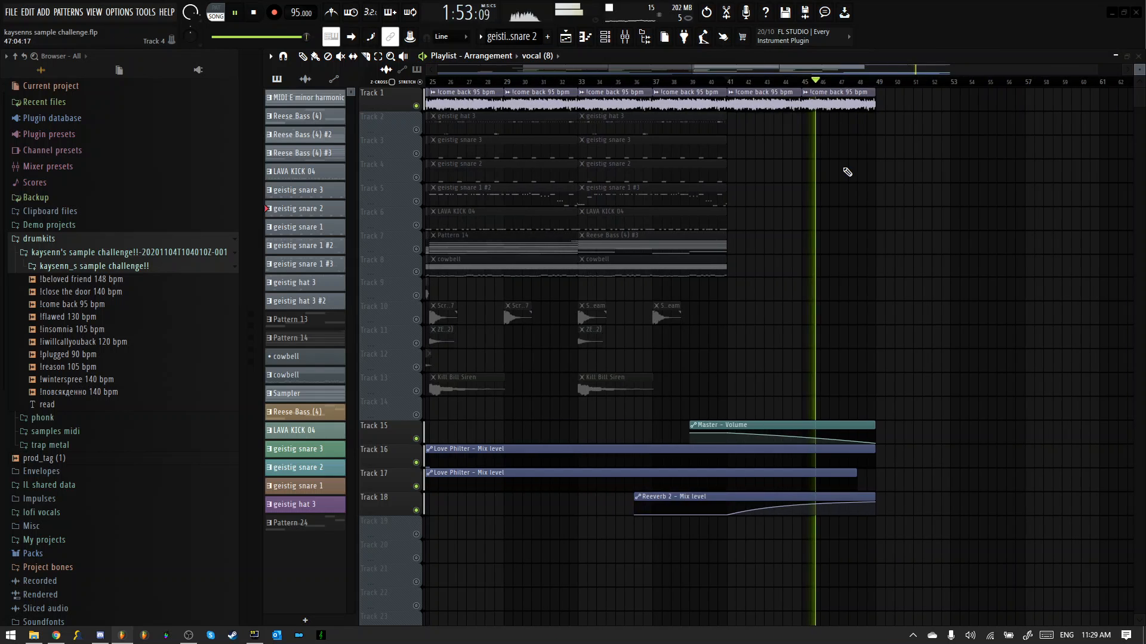
pyautogui.press('space')
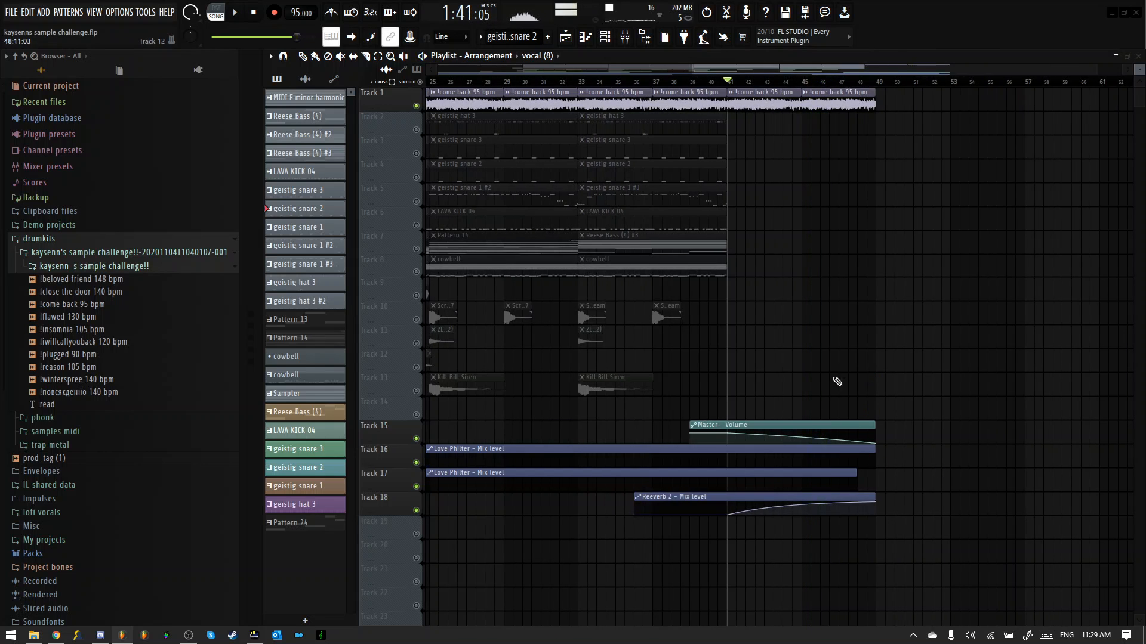
pyautogui.keyDown('ctrl'); pyautogui.scroll(3, 843, 370); pyautogui.keyUp('ctrl')
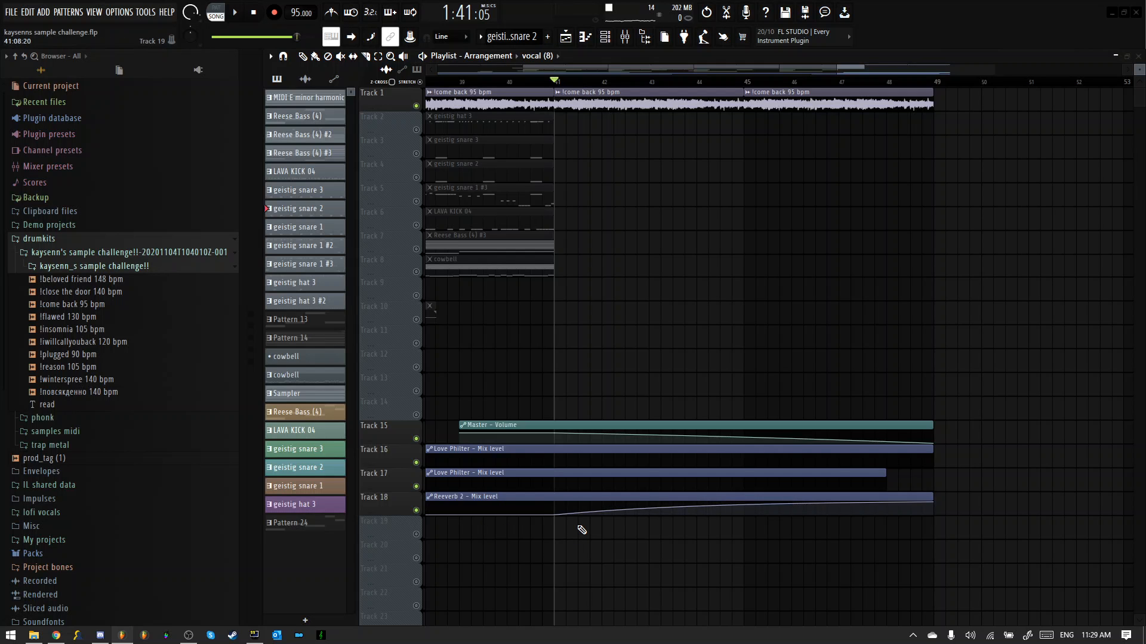
# Step: Solo the sample on Track 1 in the playlist and play it briefly from the song start
pyautogui.scroll(-5, 581, 530)
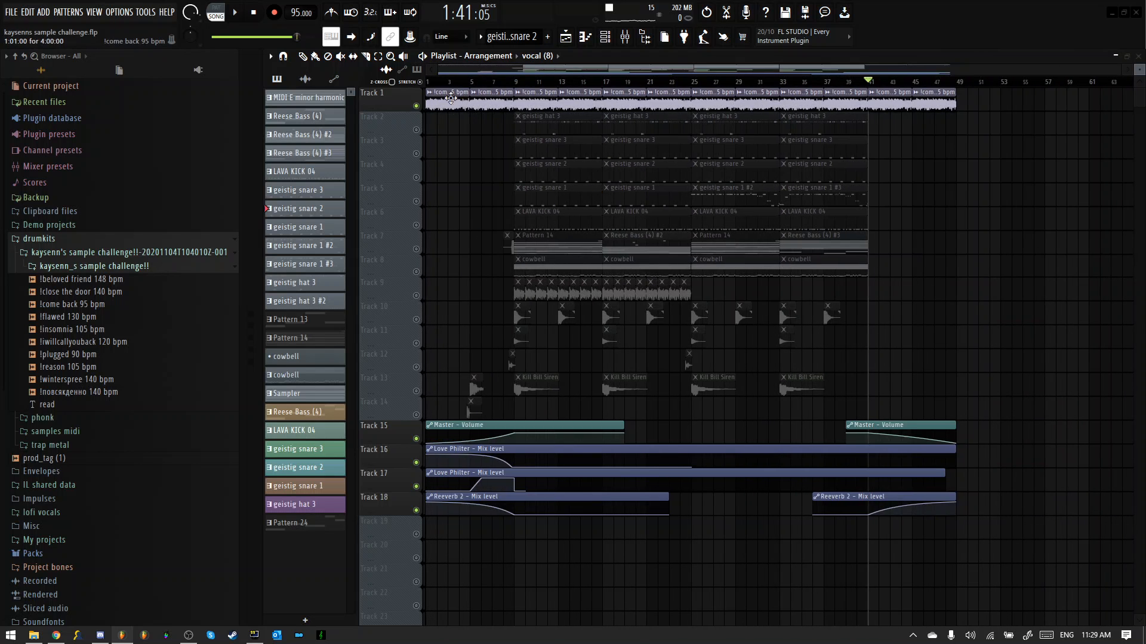
pyautogui.click(416, 130)
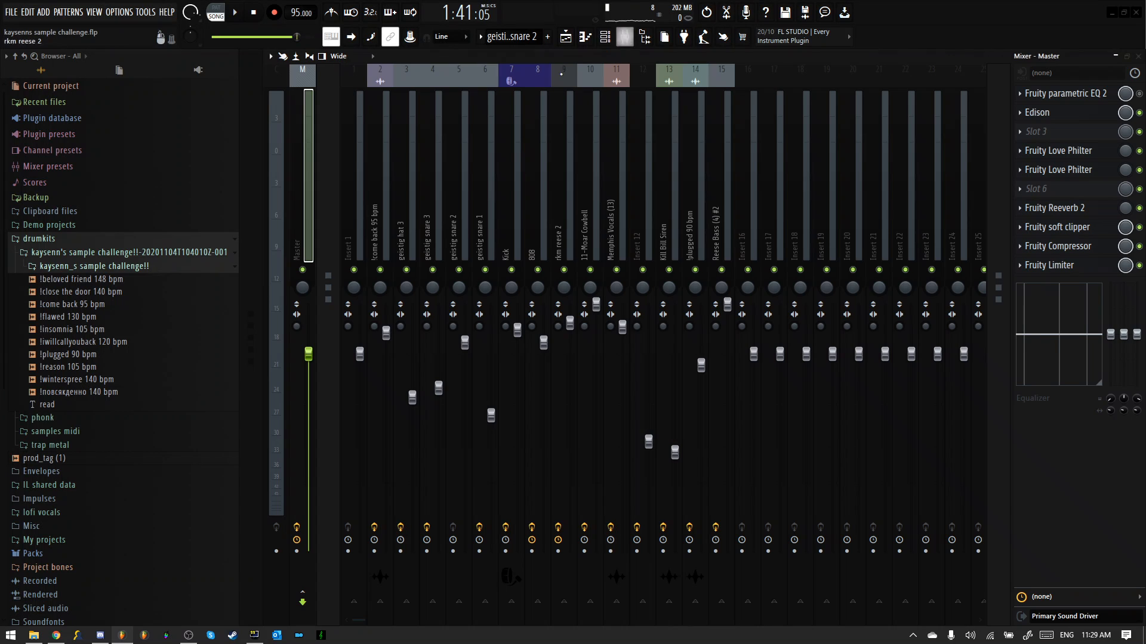
pyautogui.click(625, 36)
pyautogui.press('F5')
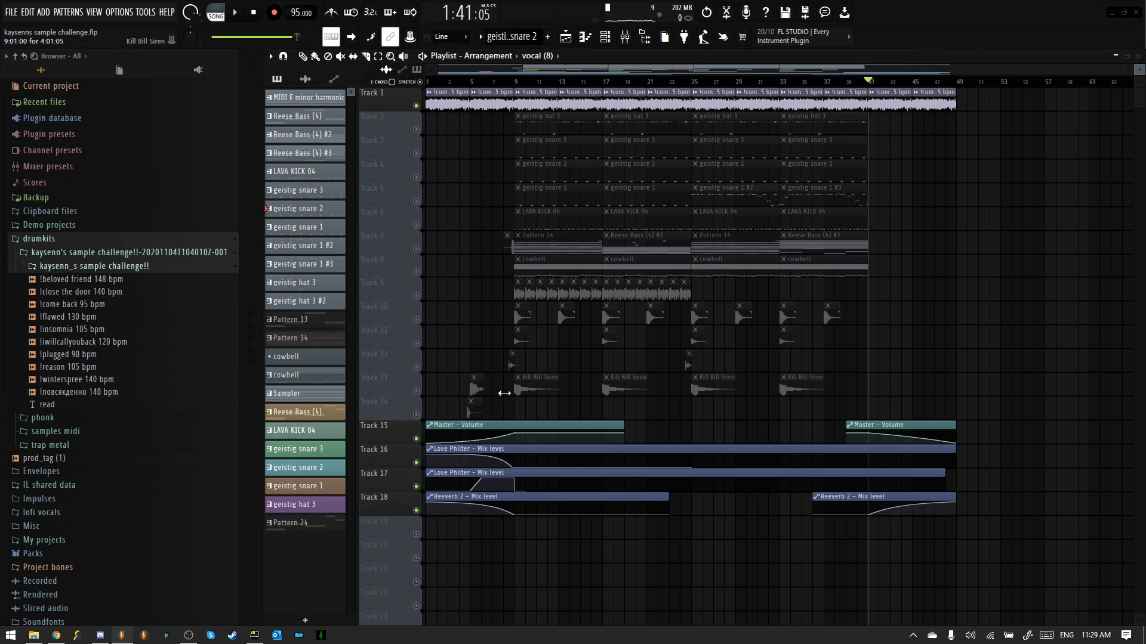
pyautogui.rightClick(416, 439)
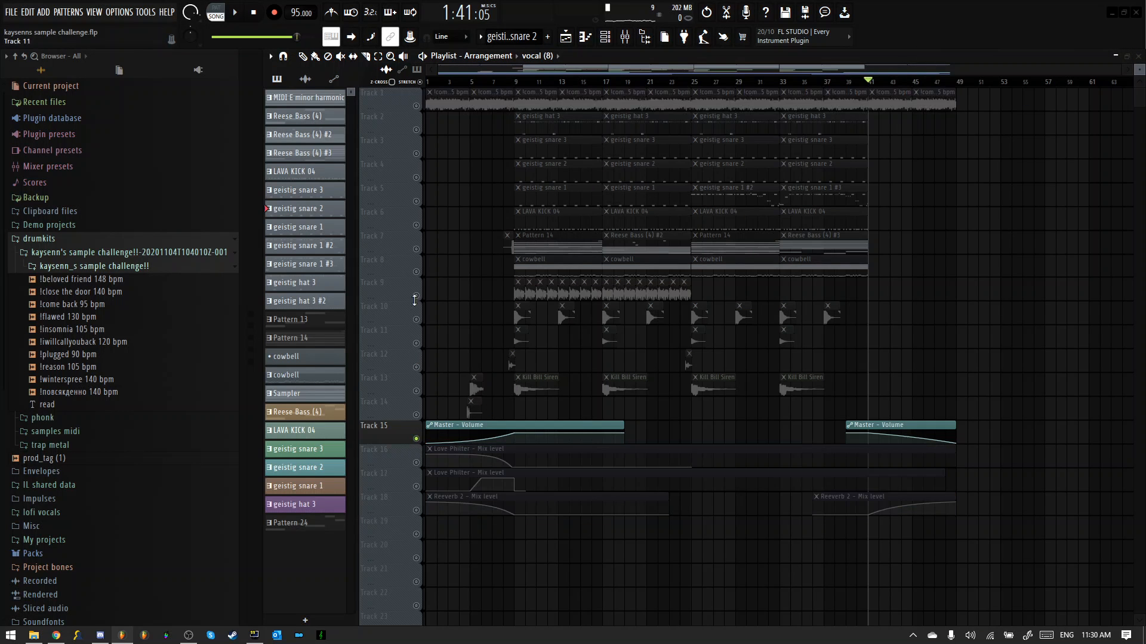
pyautogui.rightClick(417, 106)
pyautogui.click(436, 90)
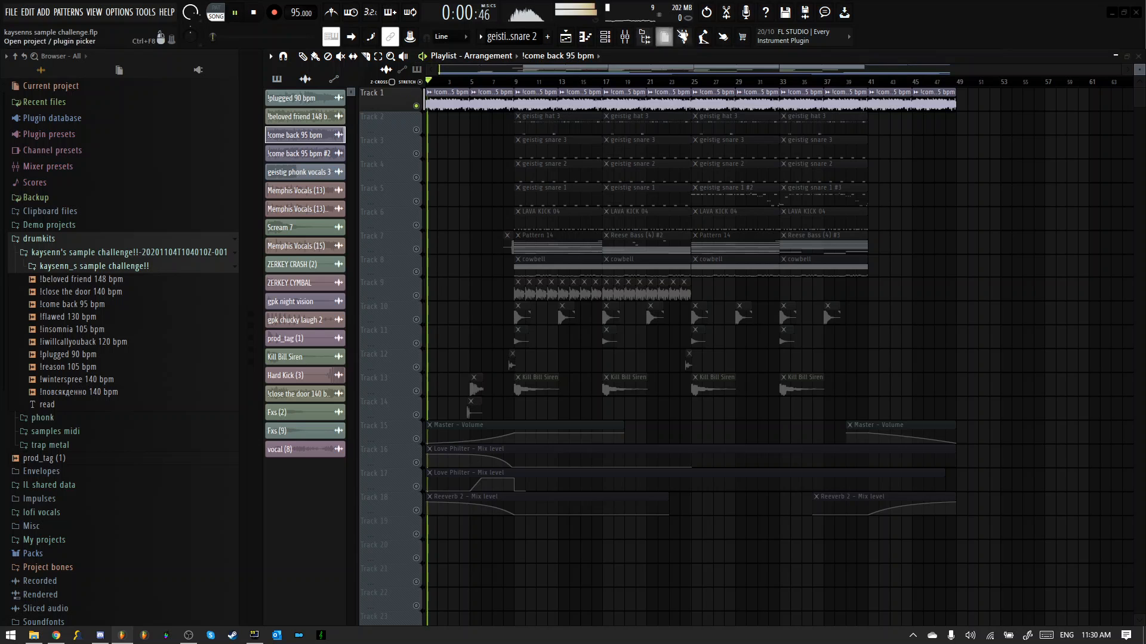
# Step: On the Master channel, disable Fruity Reeverb 2 and Edison and enable Fruity parametric EQ 2
pyautogui.click(624, 36)
pyautogui.click(1139, 208)
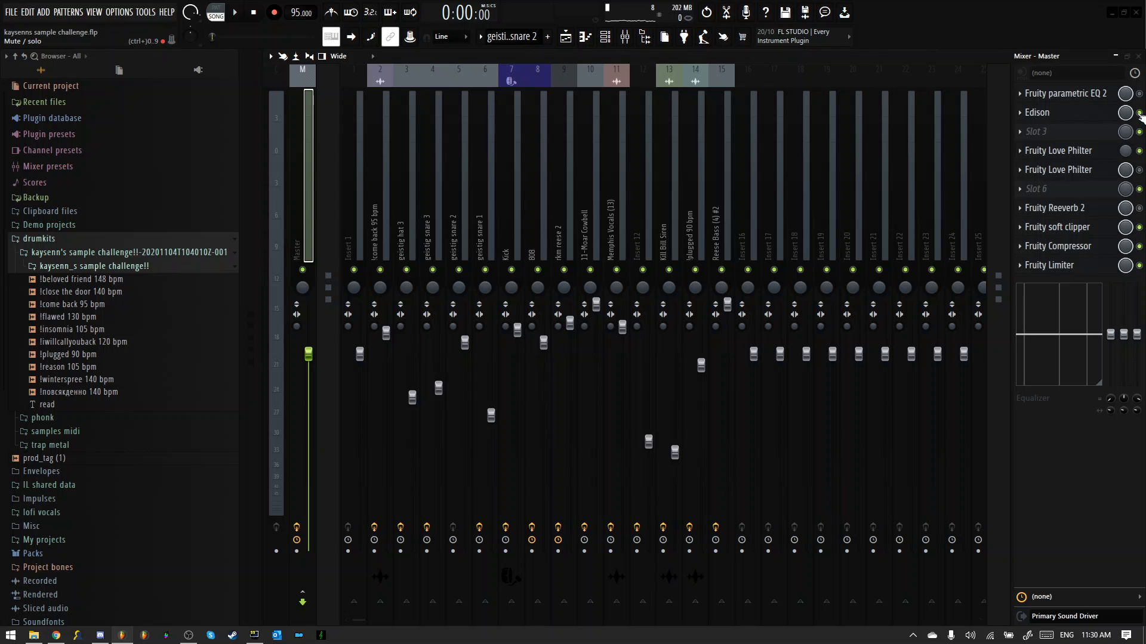
pyautogui.click(1139, 112)
pyautogui.click(1139, 93)
# Step: Inspect the Fruity Limiter and Fruity Compressor settings on the Master channel and close both plugins
pyautogui.click(1085, 268)
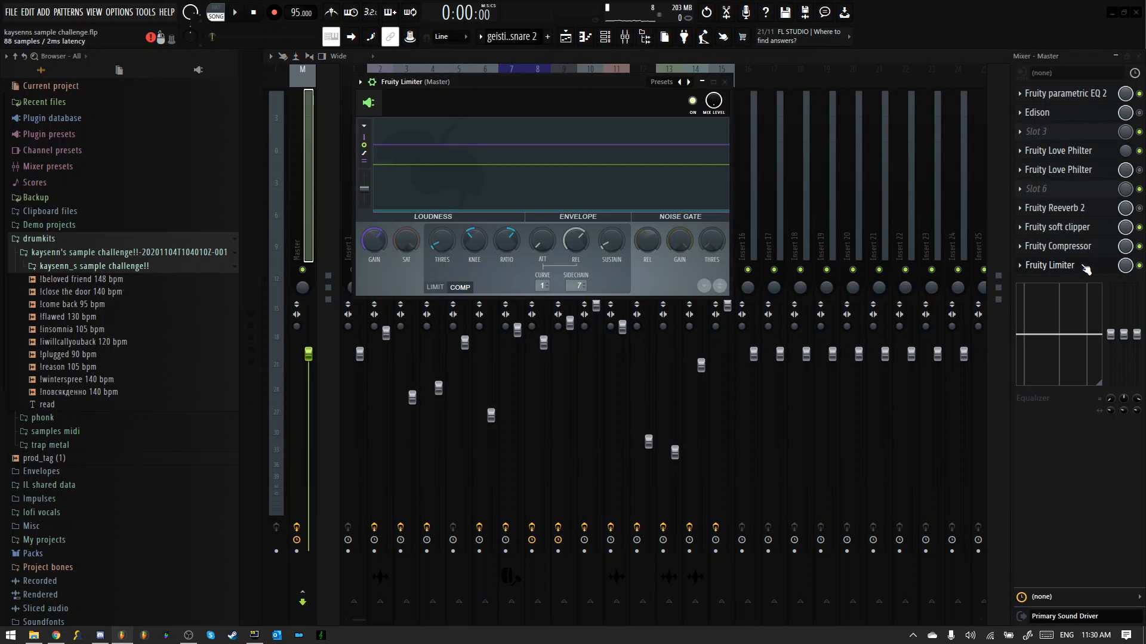
pyautogui.click(437, 288)
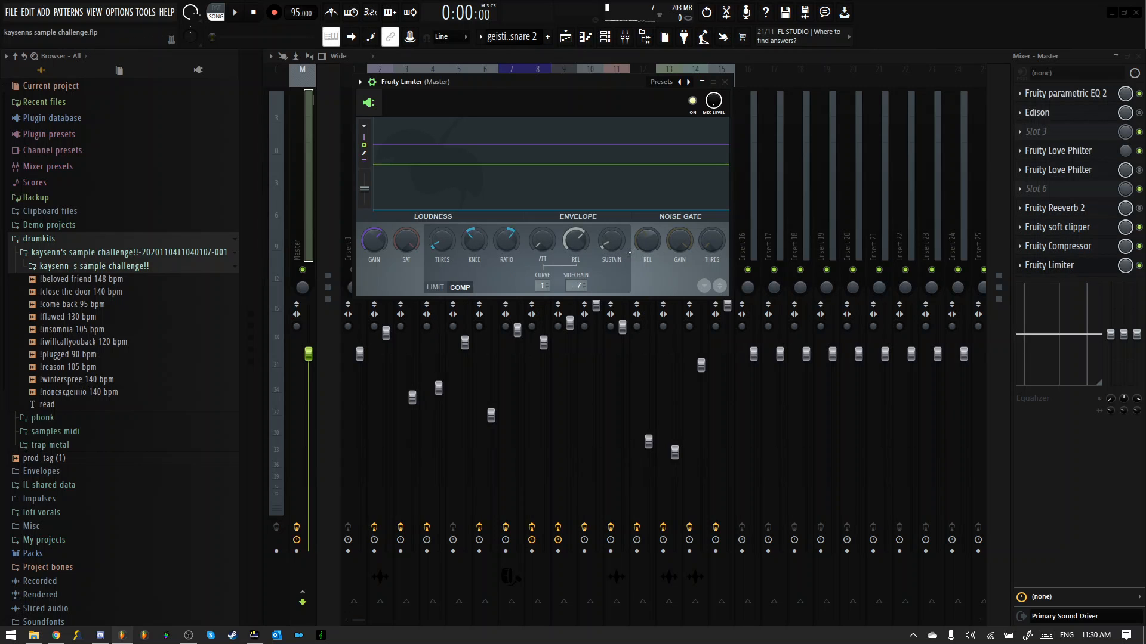
pyautogui.click(1089, 263)
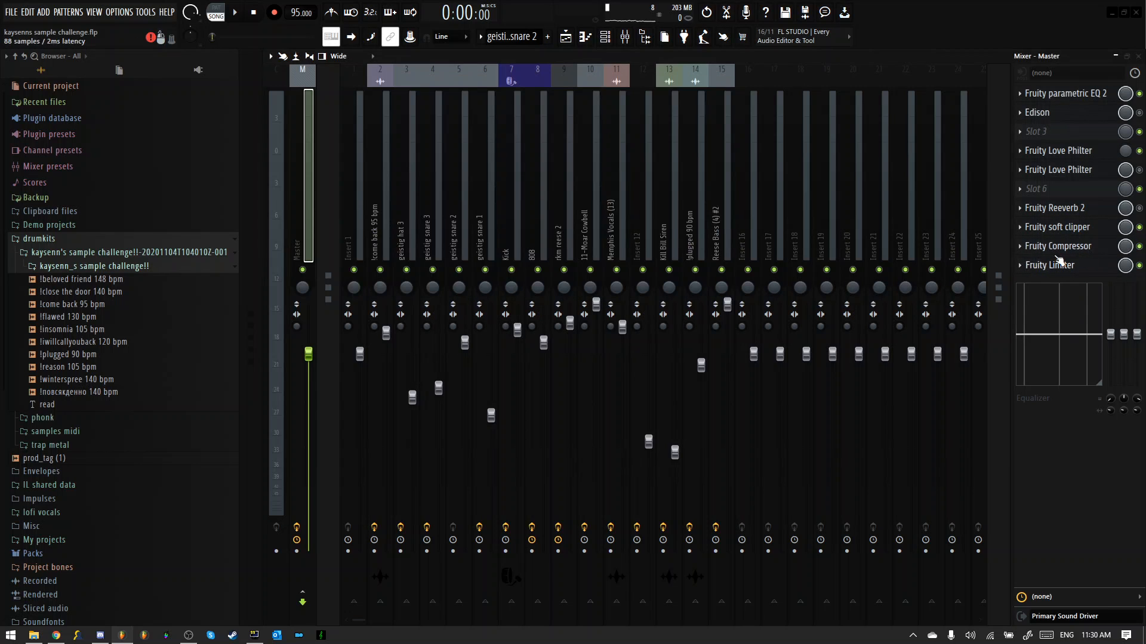
pyautogui.click(1077, 253)
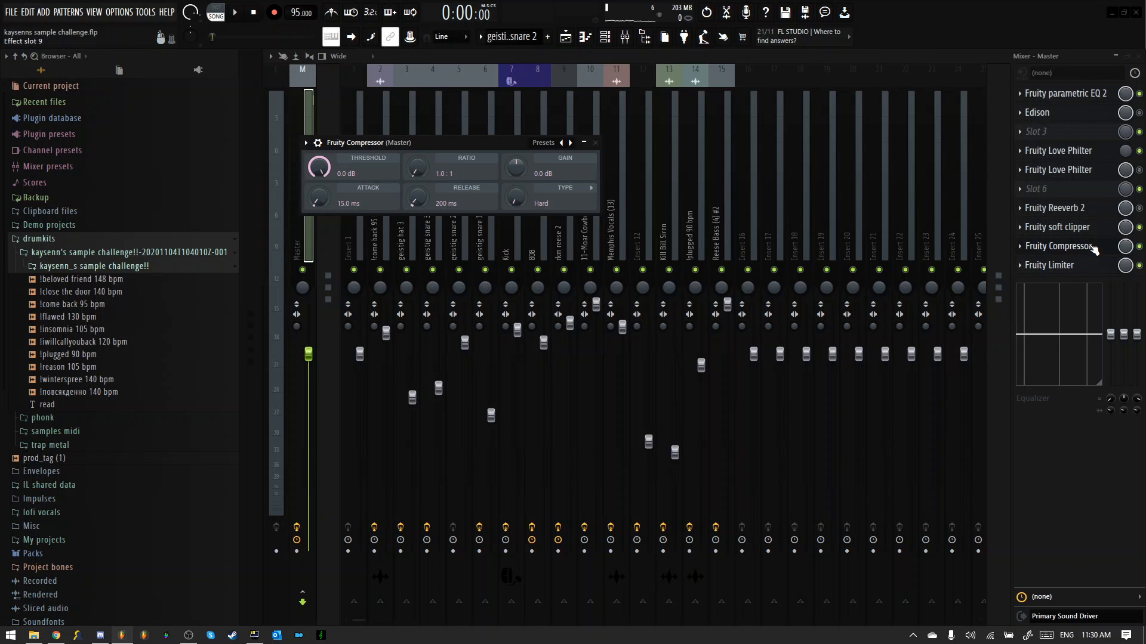
pyautogui.click(1068, 246)
# Step: Load a Fruity Compressor into the Master channel's empty slot 6 and delete it again
pyautogui.click(1038, 188)
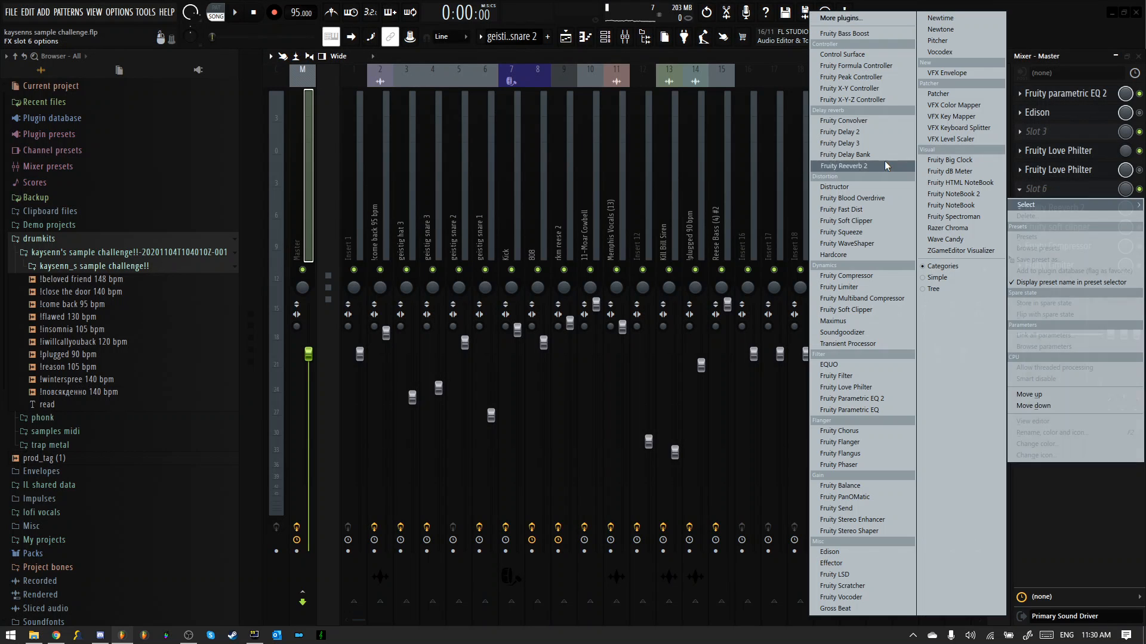
pyautogui.click(869, 277)
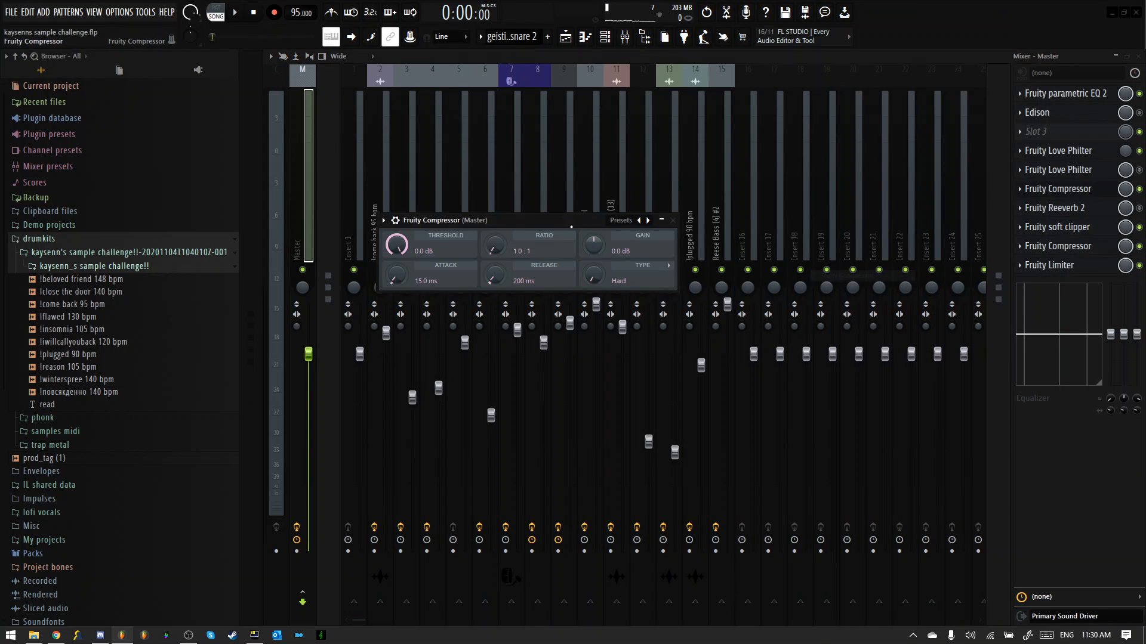
pyautogui.click(673, 220)
pyautogui.click(1029, 189)
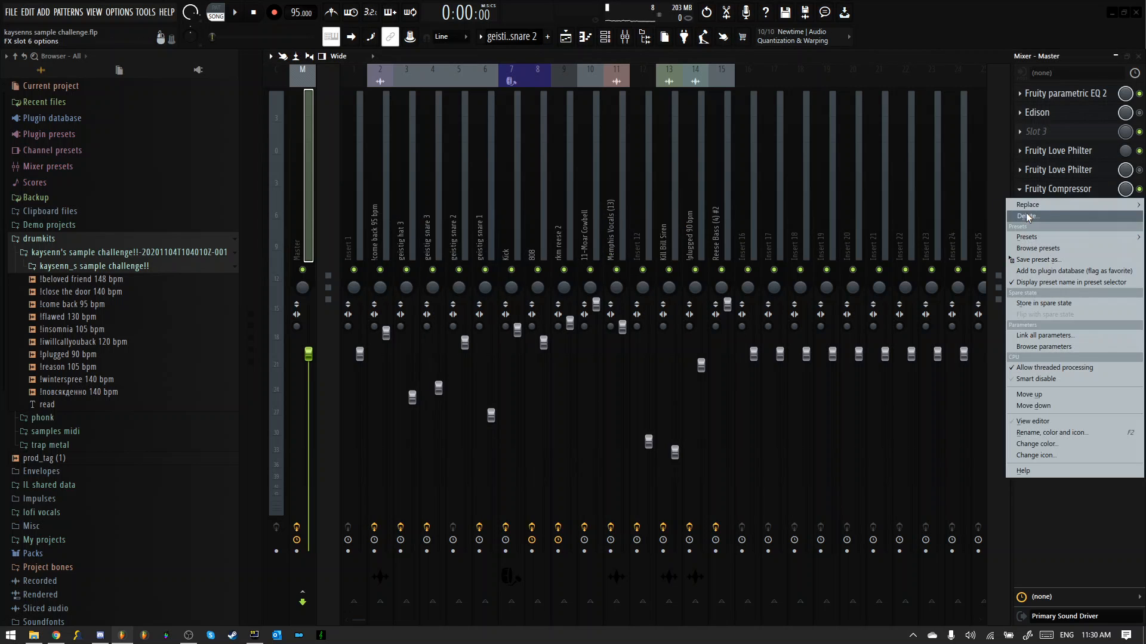
pyautogui.click(1028, 217)
pyautogui.click(630, 358)
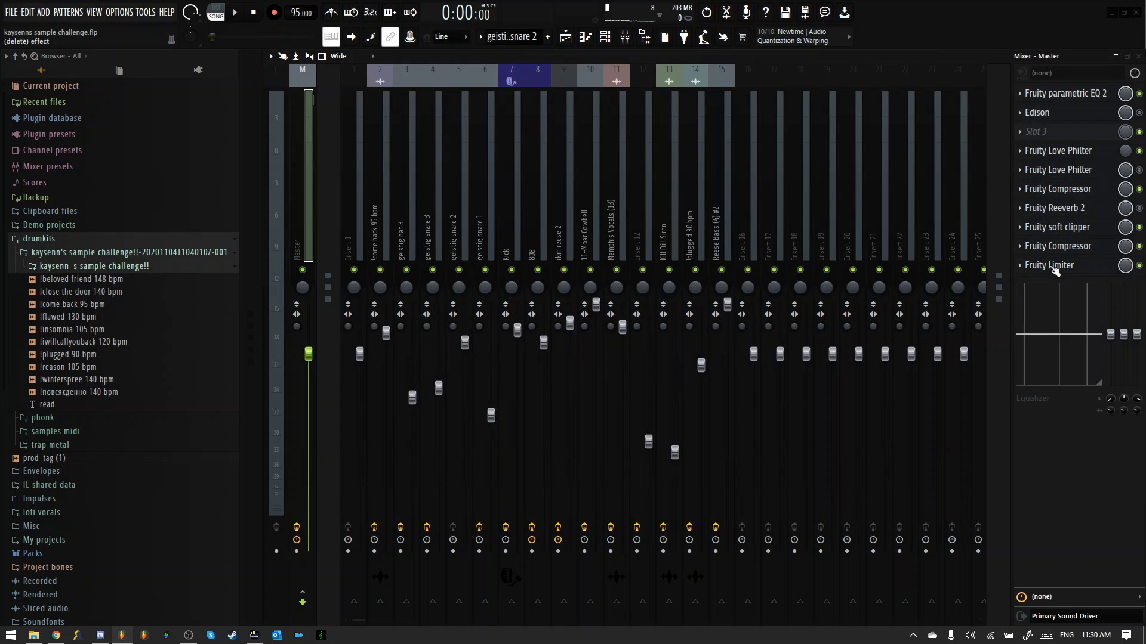
# Step: Inspect the Master channel's Fruity soft clipper and the treble cut in its Fruity parametric EQ 2, and close both plugins
pyautogui.click(1083, 230)
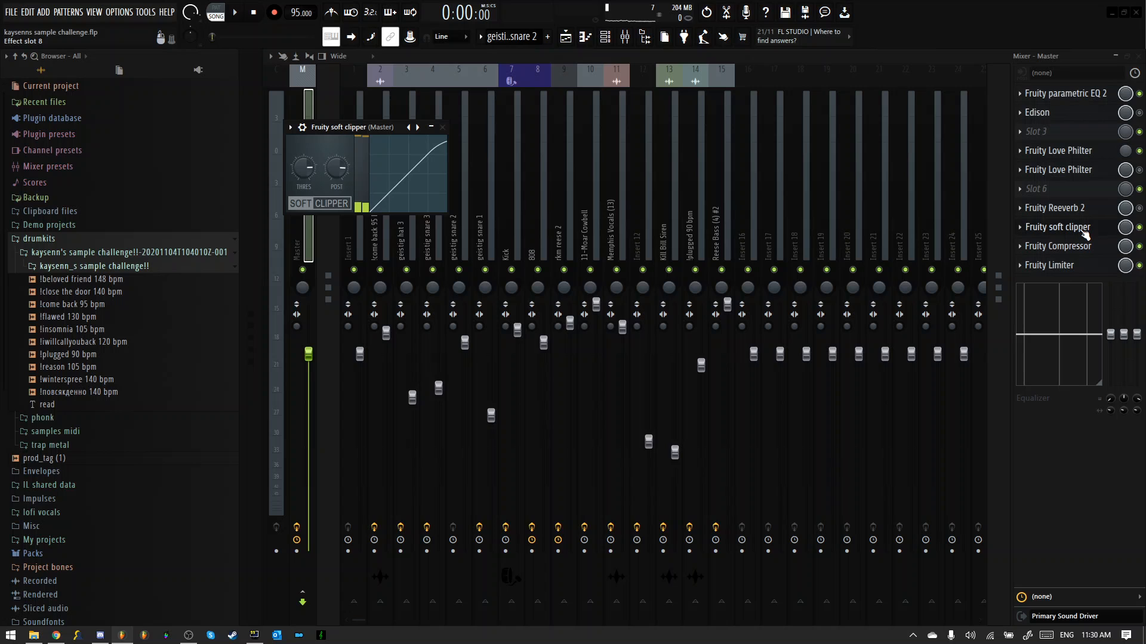
pyautogui.click(1085, 232)
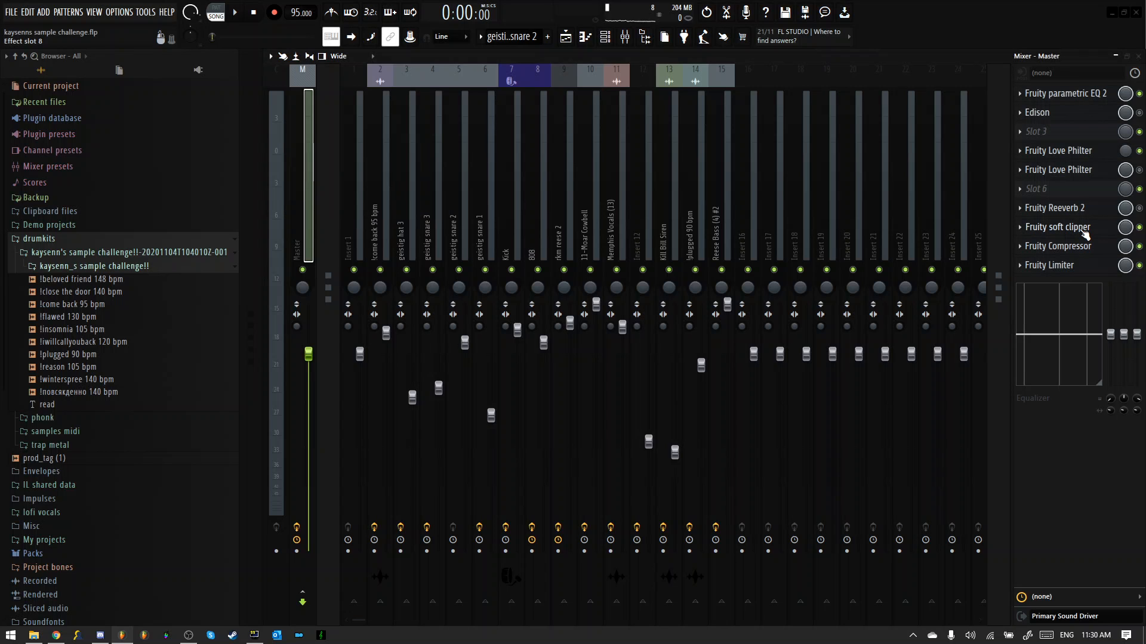
pyautogui.click(1069, 94)
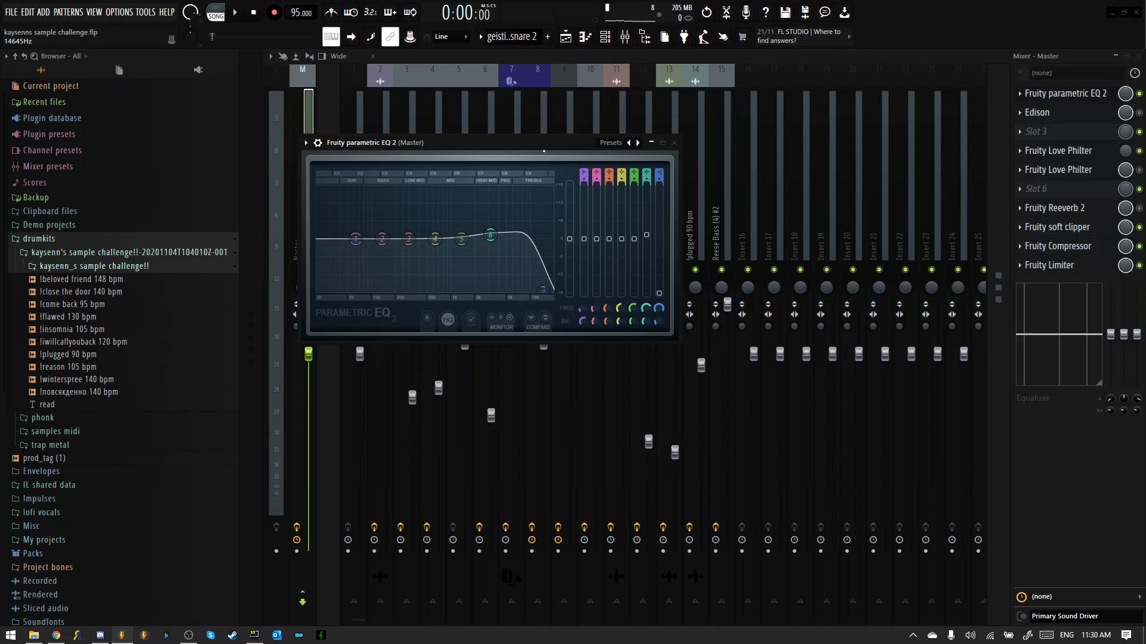
pyautogui.moveTo(477, 142); pyautogui.dragTo(548, 108)
pyautogui.moveTo(623, 262); pyautogui.dragTo(615, 265)
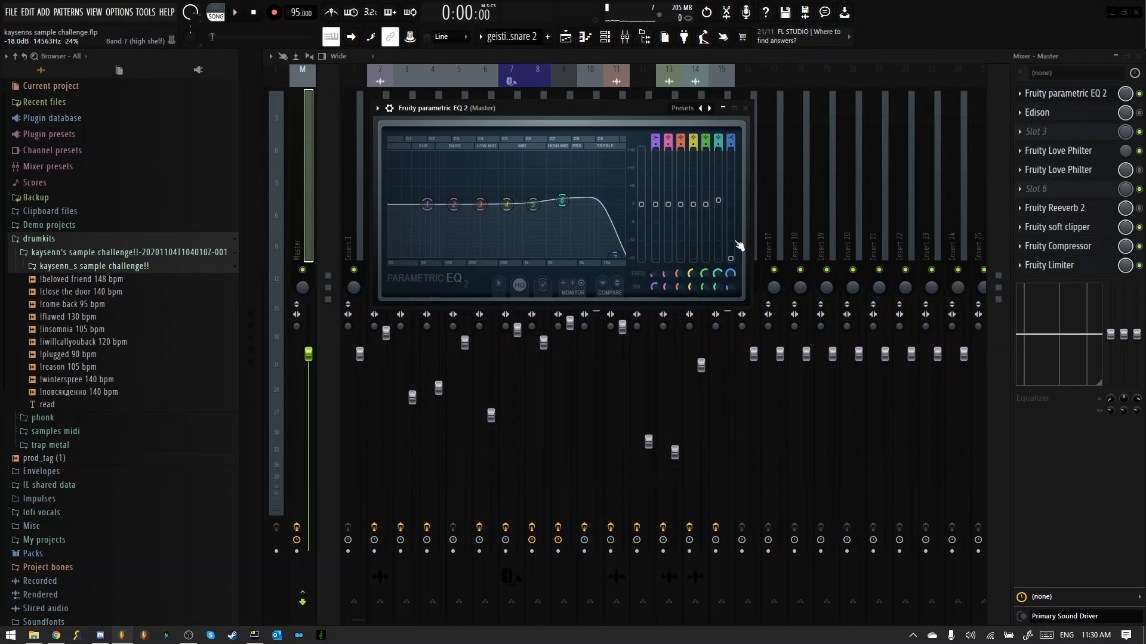
pyautogui.rightClick(649, 210)
pyautogui.click(650, 215)
pyautogui.click(746, 108)
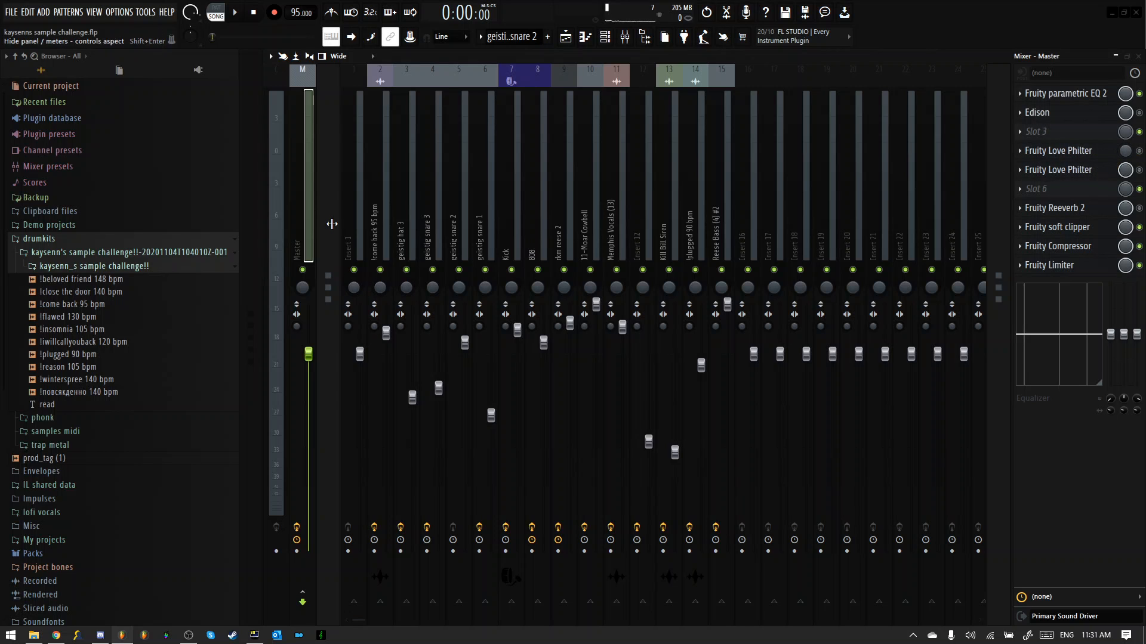
# Step: Examine the Fruity parametric EQ 2 curve and the Fruity Reeverb 2 settings and presets on the "!come back 95 bpm" mixer channel
pyautogui.click(374, 221)
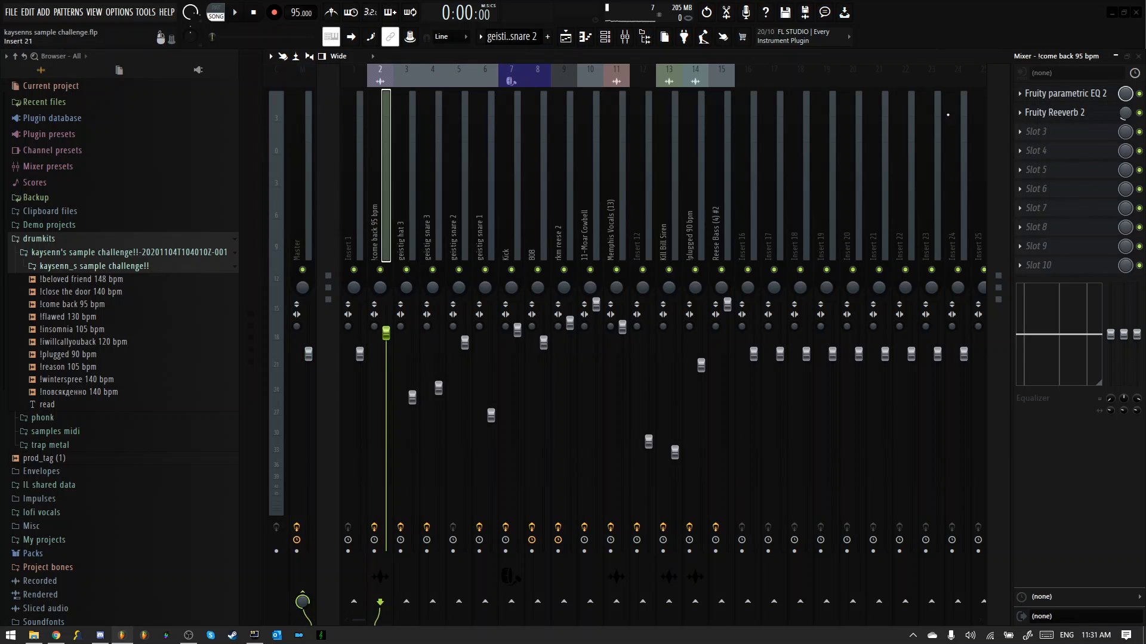
pyautogui.click(1110, 95)
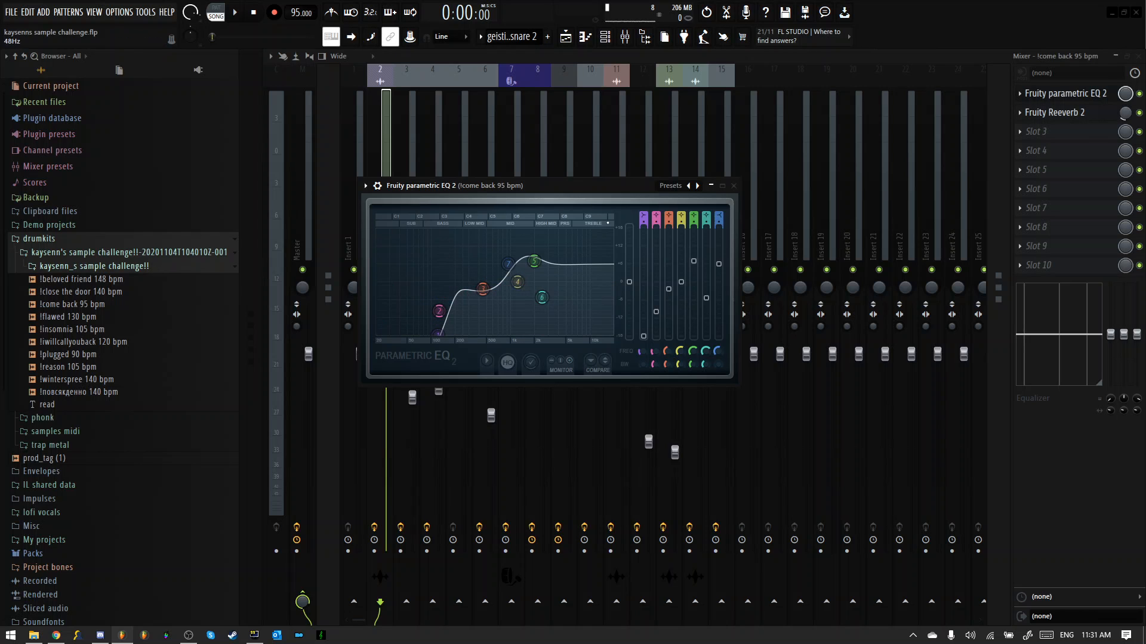
pyautogui.click(733, 186)
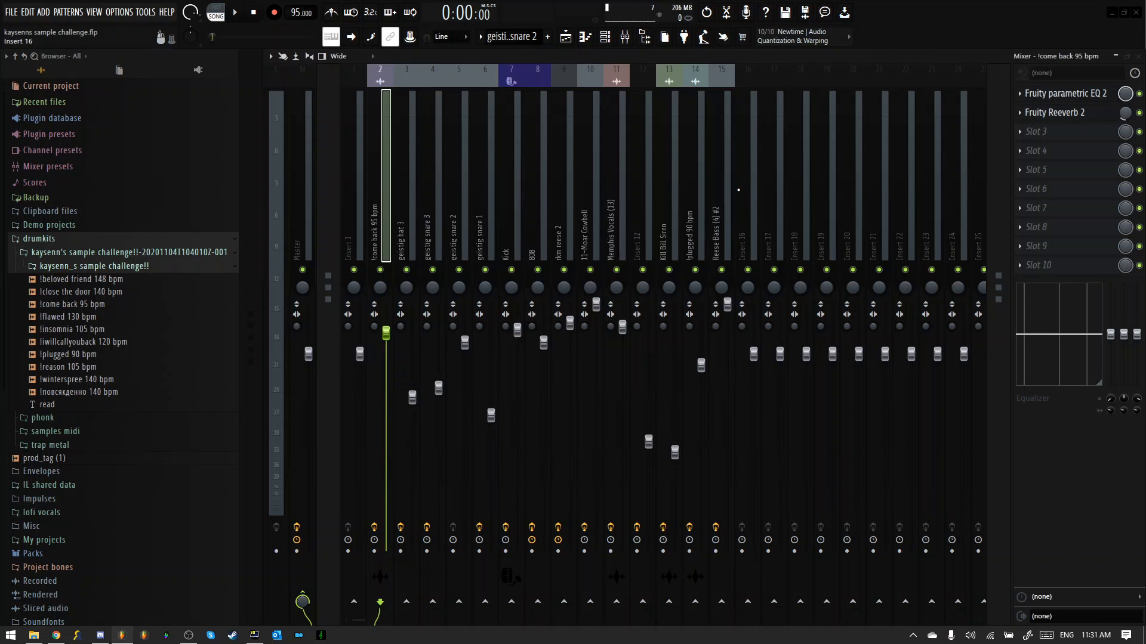
pyautogui.click(1093, 119)
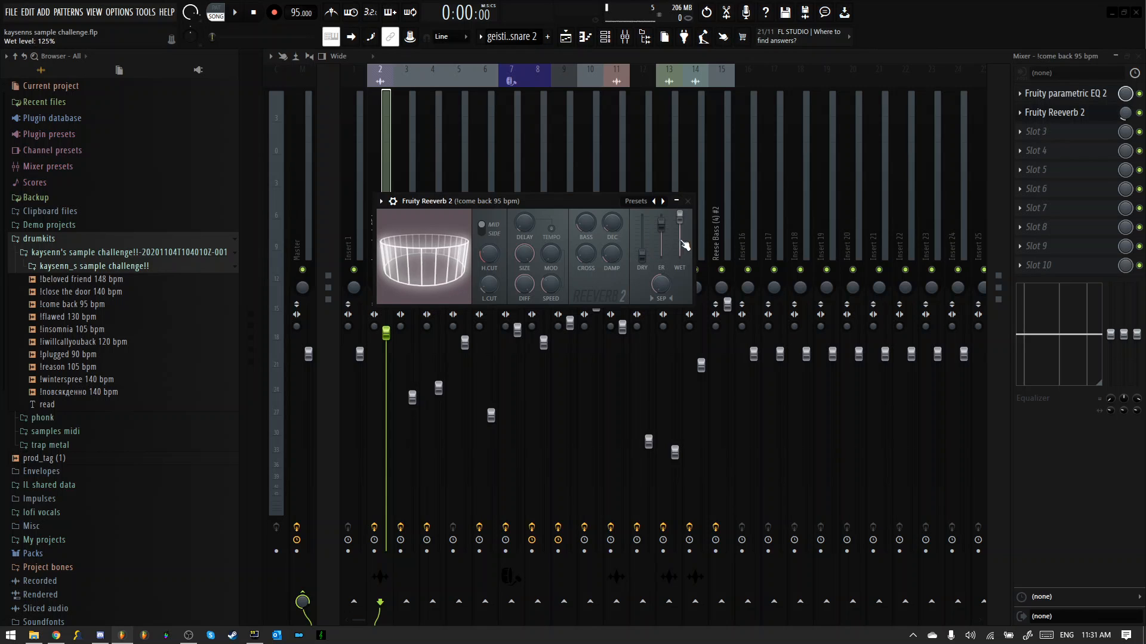
pyautogui.click(636, 201)
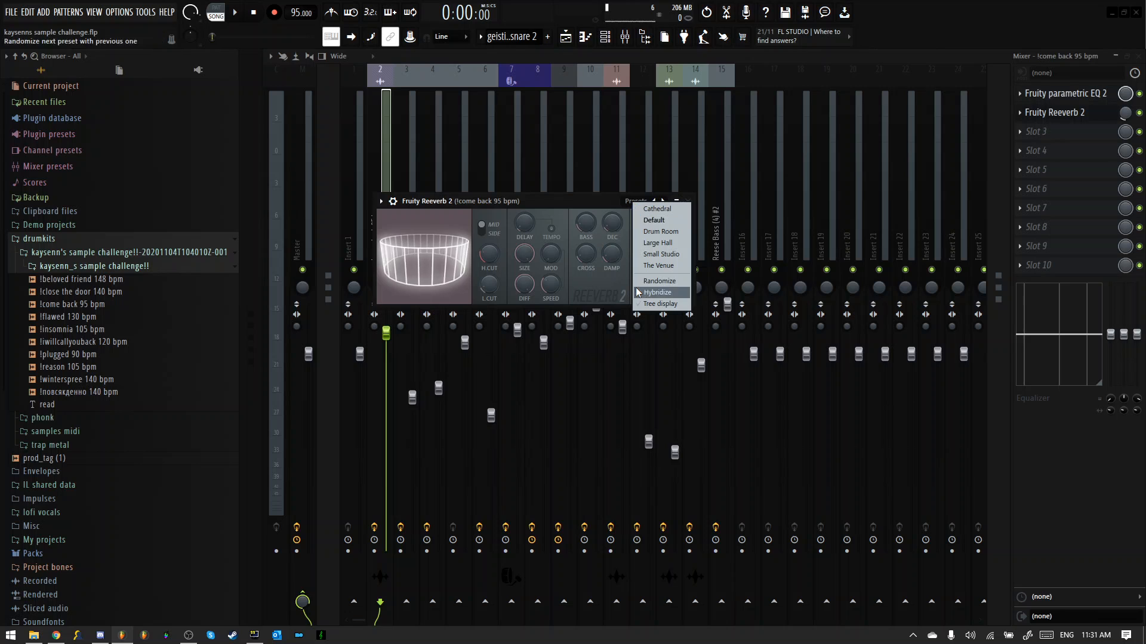
pyautogui.click(596, 204)
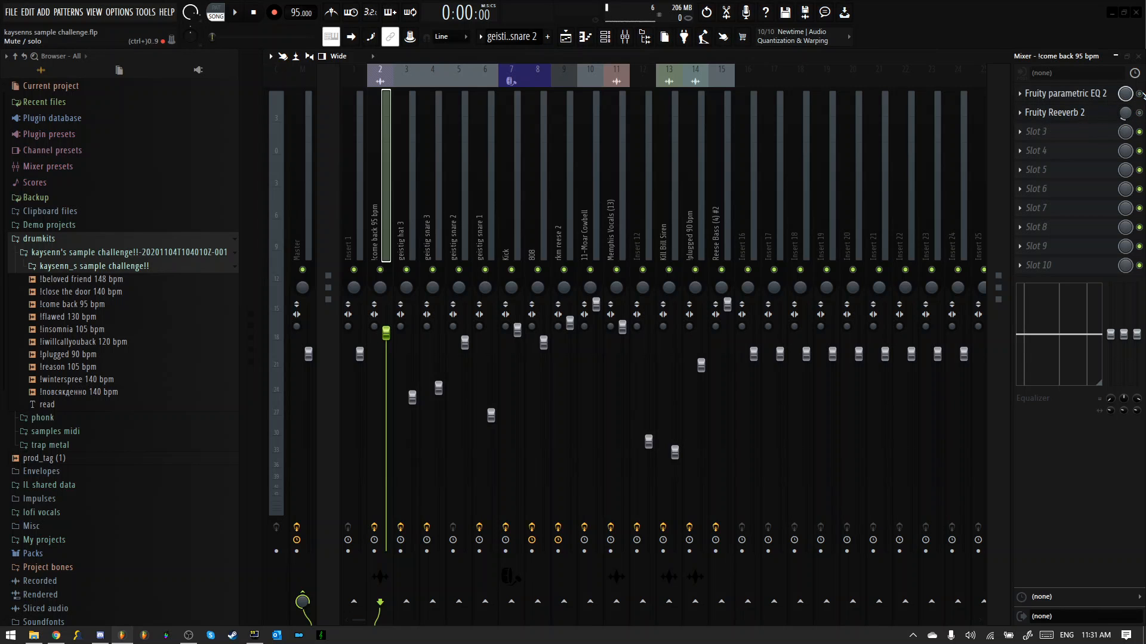
# Step: Play the sample from the start while toggling its Fruity parametric EQ 2 and Fruity Reeverb 2 to compare the sound, and stop with both enabled
pyautogui.press('space')
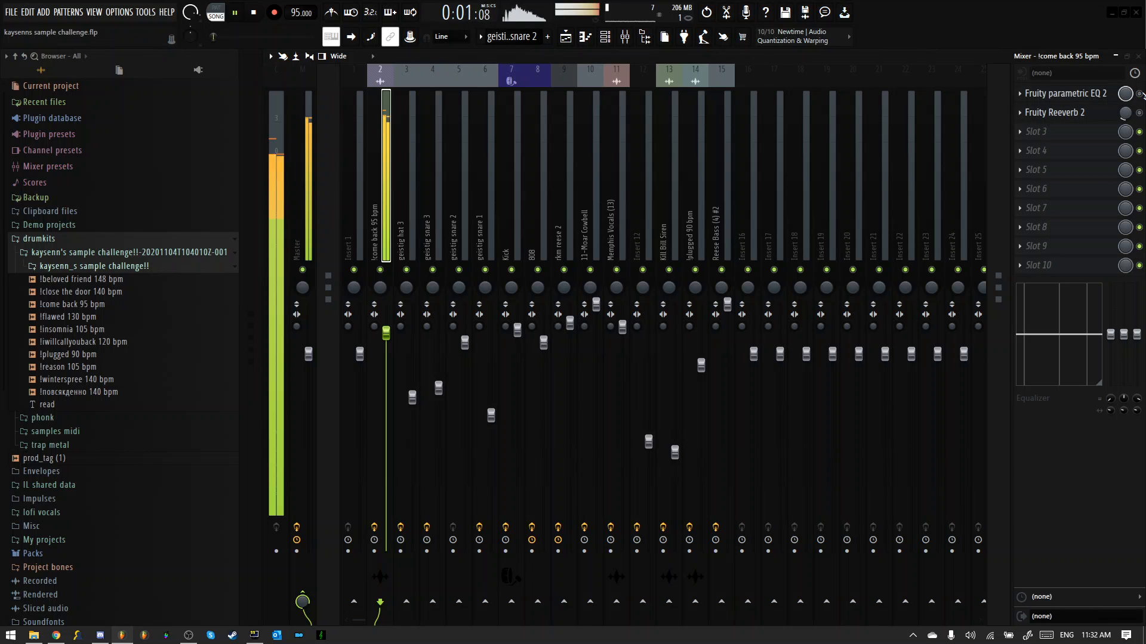
pyautogui.click(1116, 94)
pyautogui.click(1116, 94)
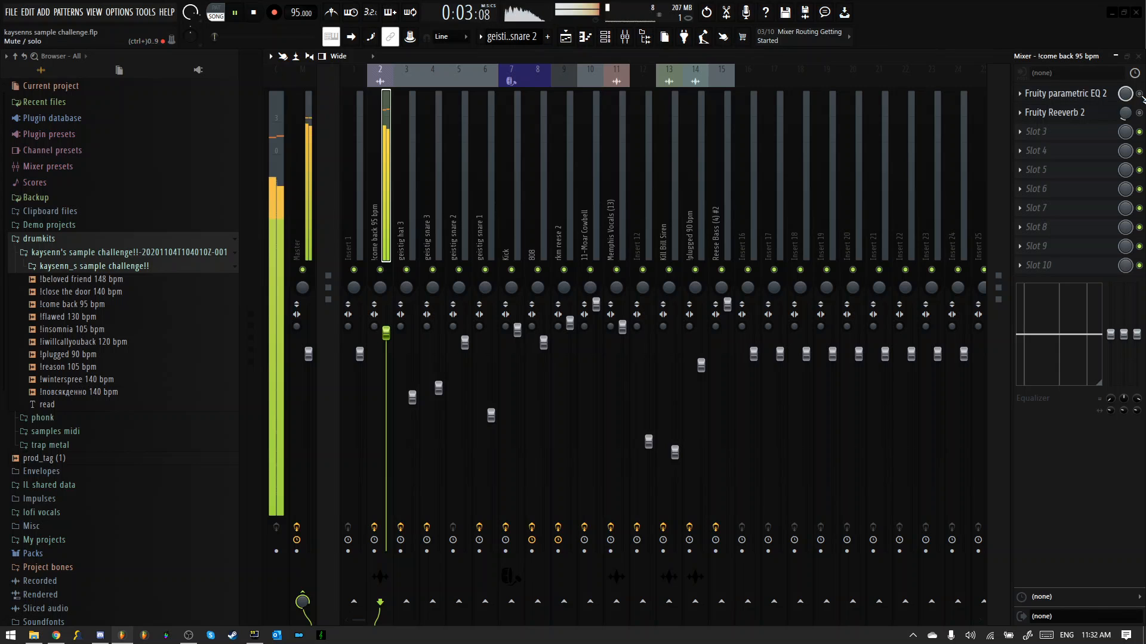
pyautogui.click(1115, 94)
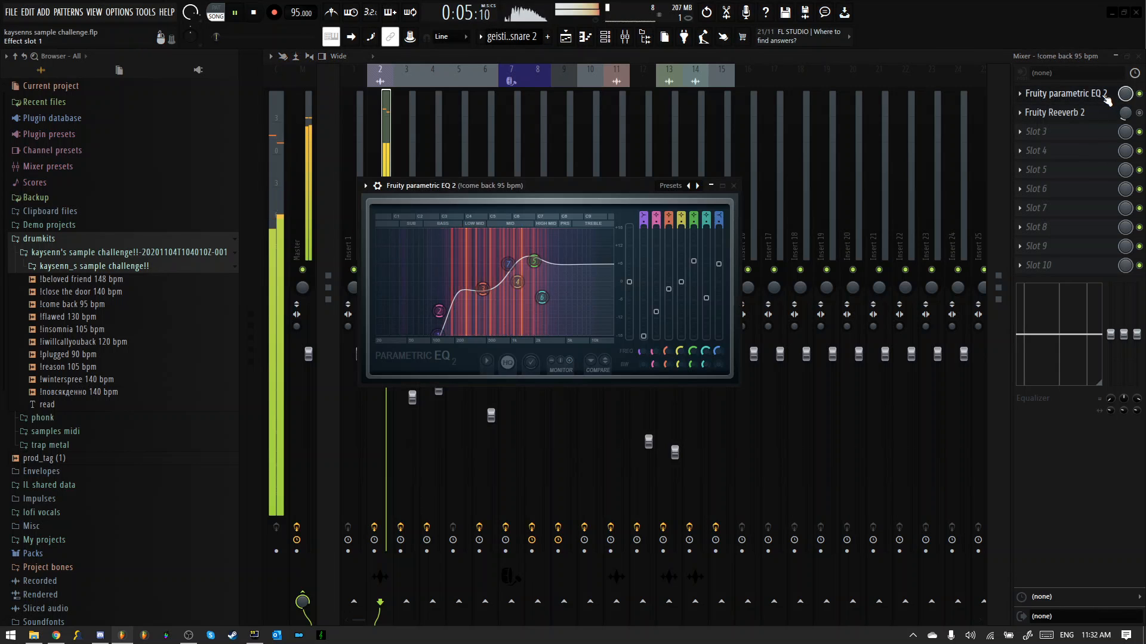
pyautogui.click(1106, 99)
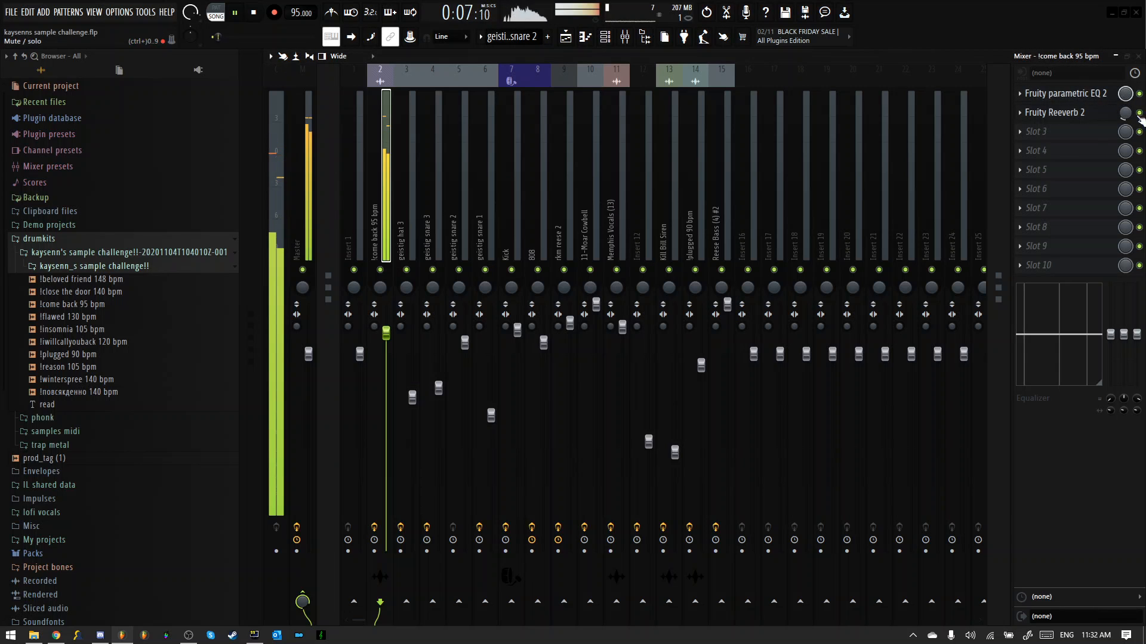
pyautogui.press('space')
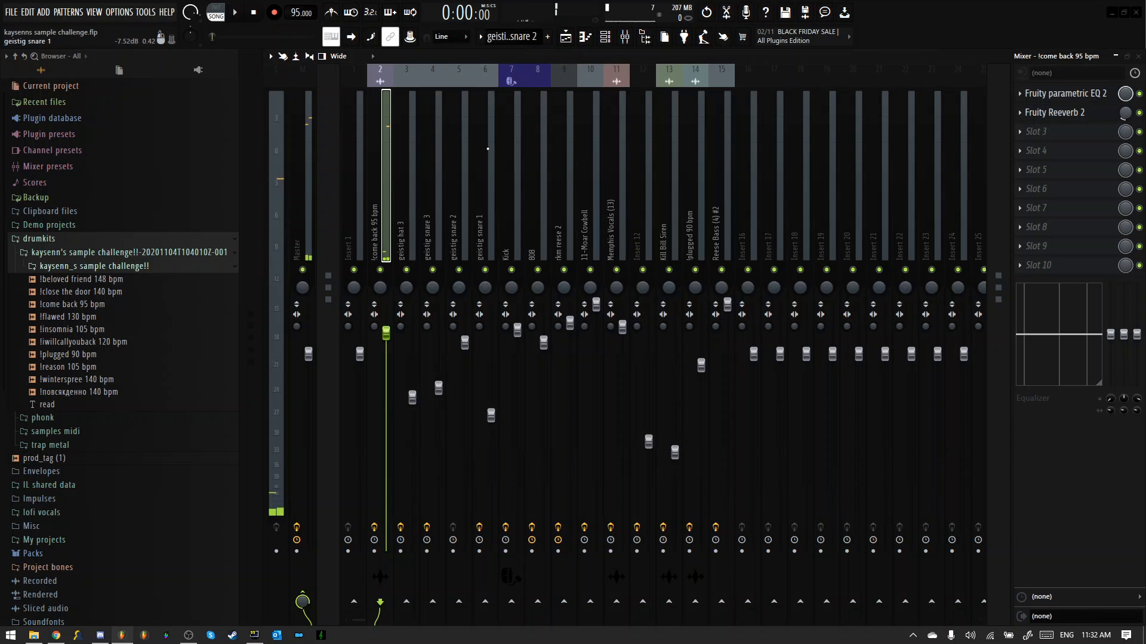
pyautogui.press('space')
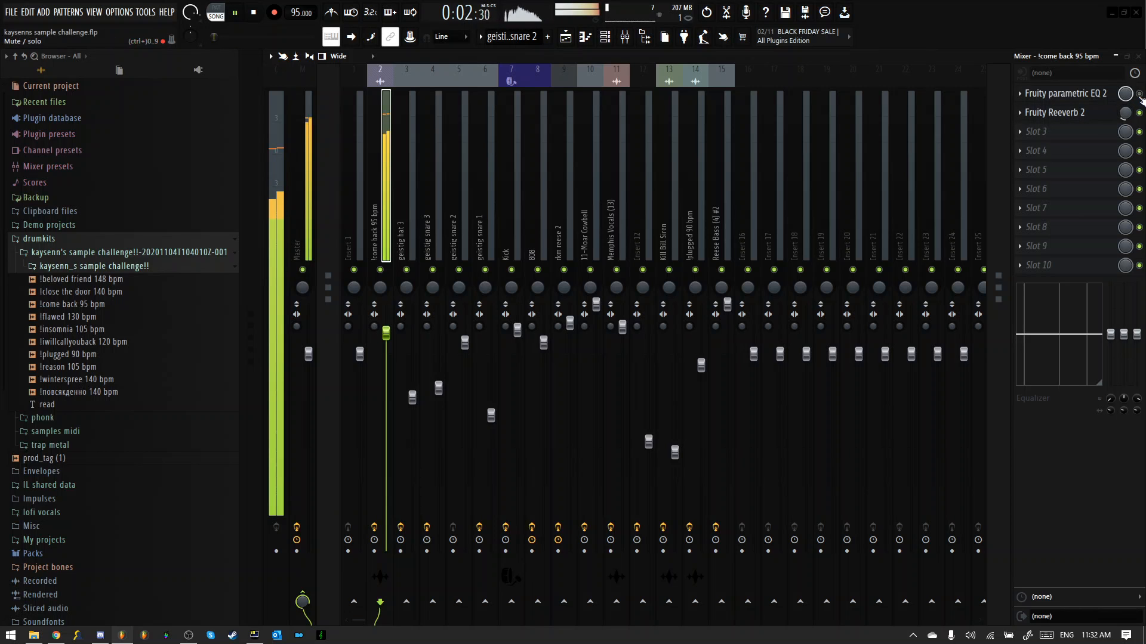
pyautogui.press('space')
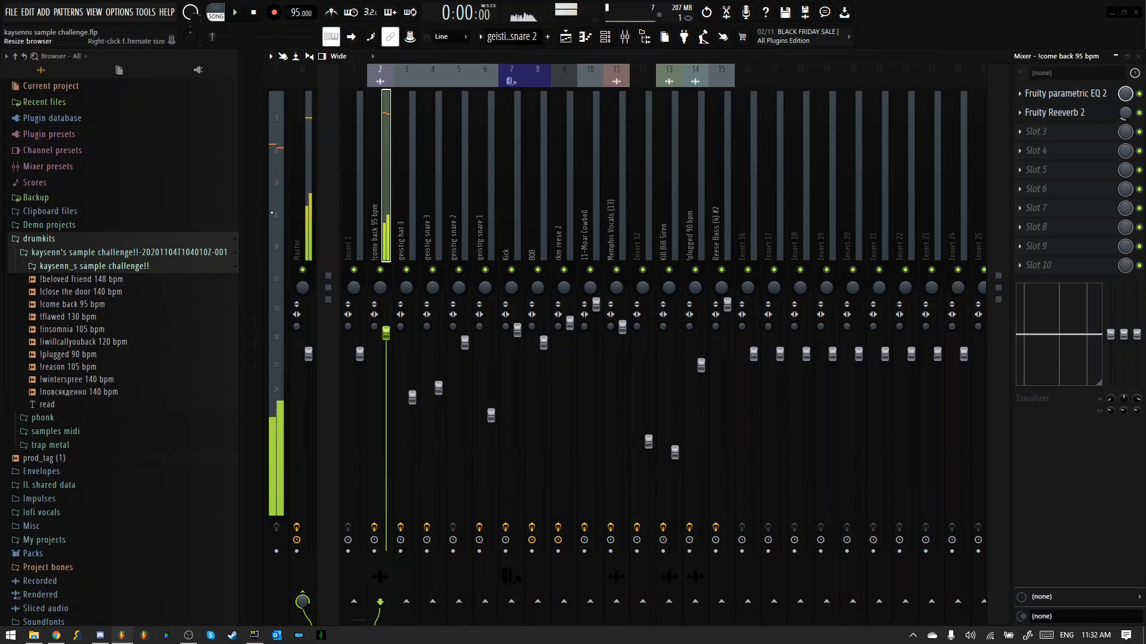
# Step: Return to the playlist, solo Track 9, and place the playhead at bar 9
pyautogui.press('F5')
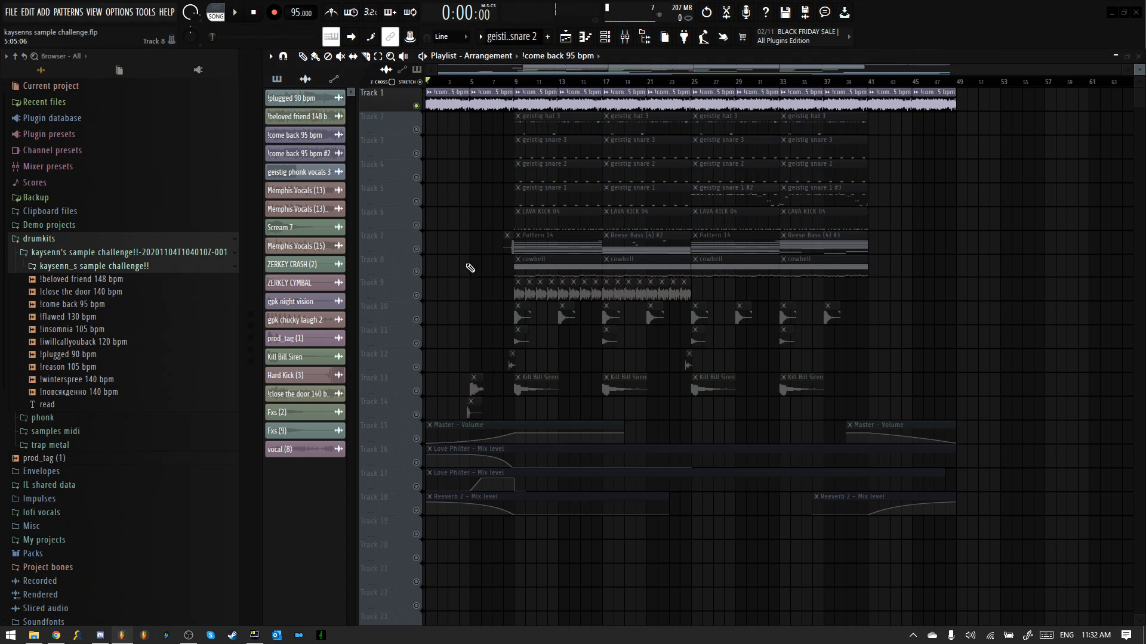
pyautogui.rightClick(416, 296)
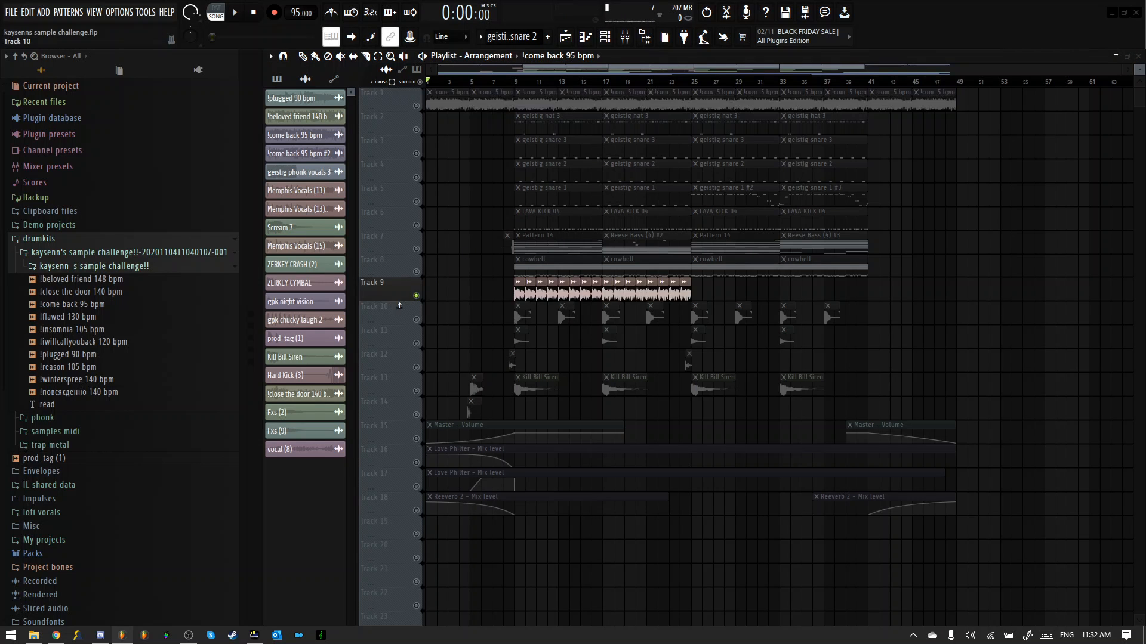
pyautogui.click(514, 82)
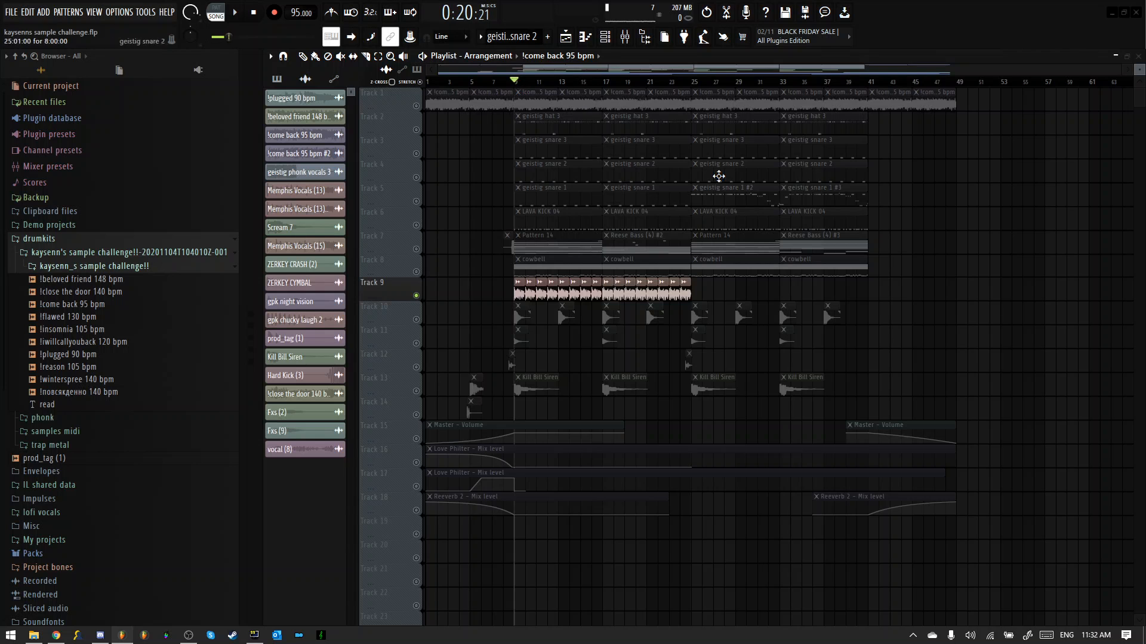
# Step: Select bars 9 to 17 of the playlist and play the Memphis Vocals (13) #2 clips soloed on Track 9
pyautogui.scroll(3, 613, 302)
pyautogui.scroll(-3, 577, 297)
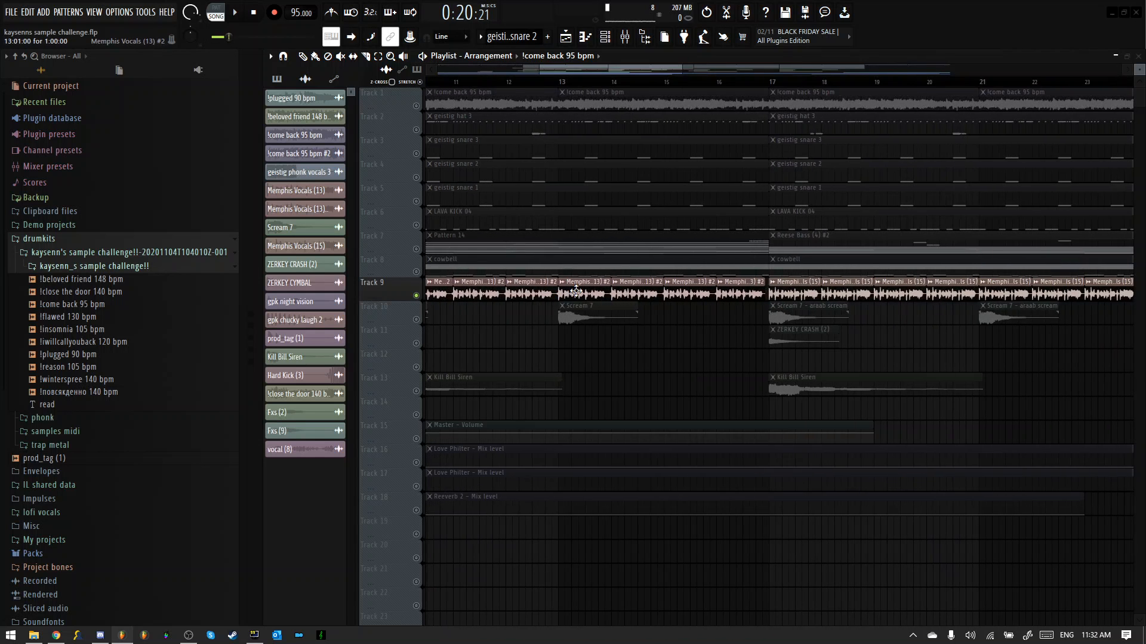
pyautogui.scroll(3, 521, 255)
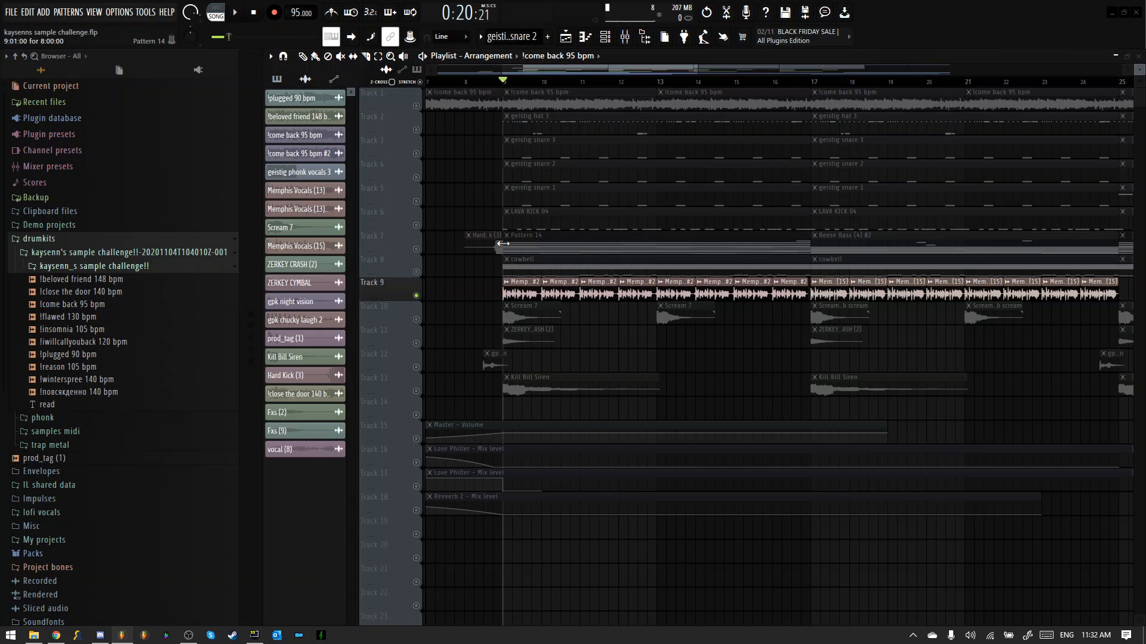
pyautogui.moveTo(811, 82); pyautogui.dragTo(508, 92)
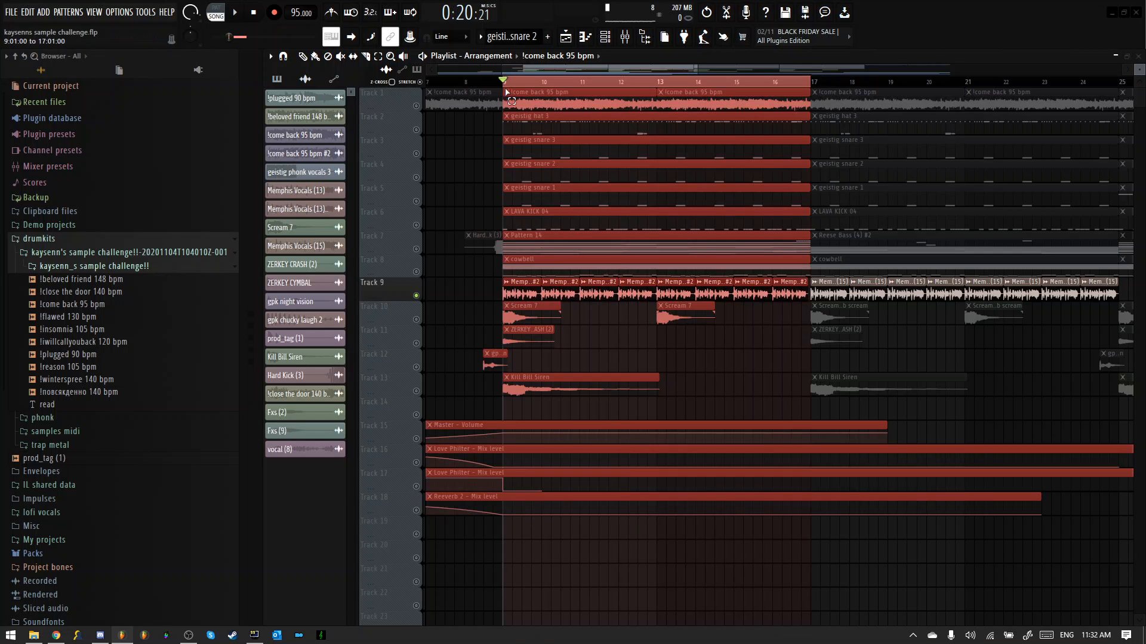
pyautogui.press('space')
pyautogui.click(606, 337)
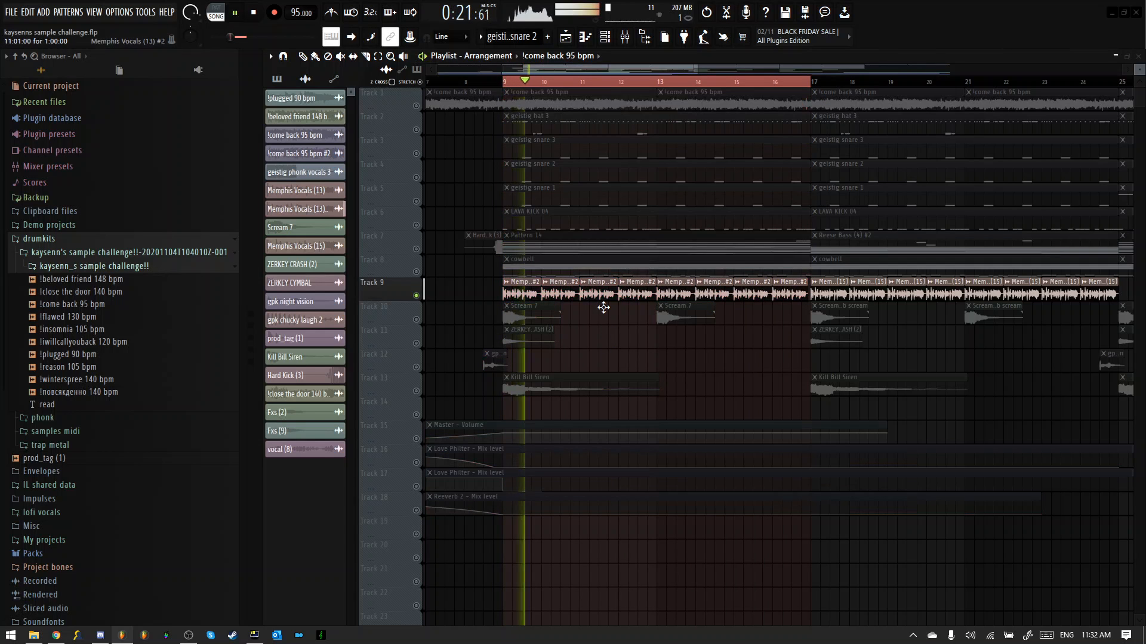
# Step: Examine the Fruity parametric EQ 2 curve on the Memphis Vocals (13) mixer channel during playback, and close the plugin
pyautogui.click(624, 37)
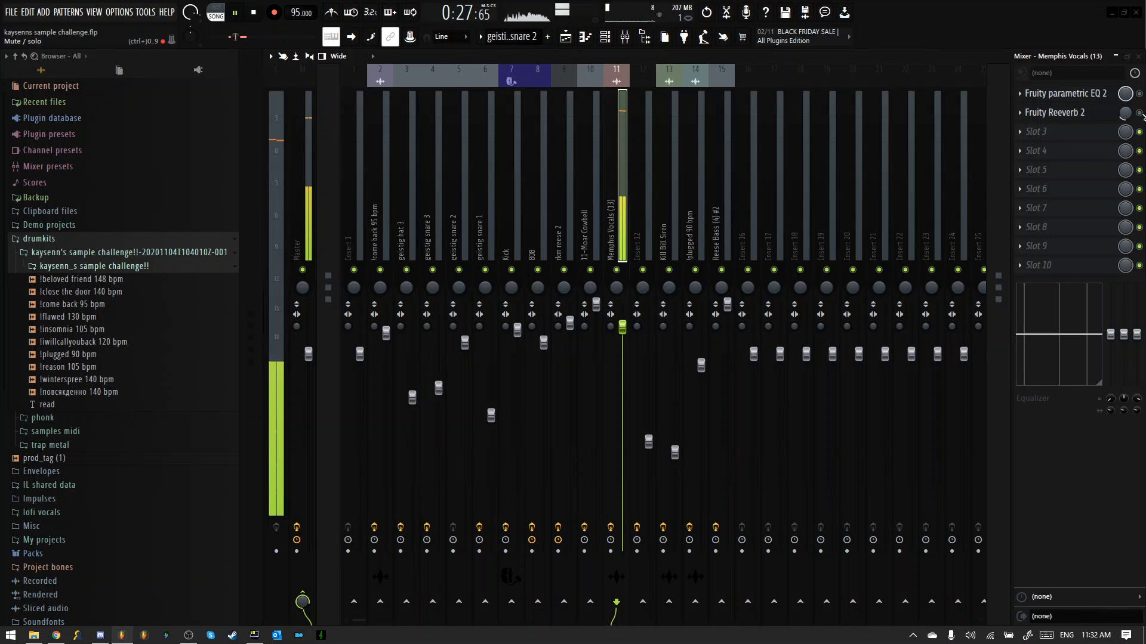
pyautogui.press('space')
pyautogui.click(1075, 97)
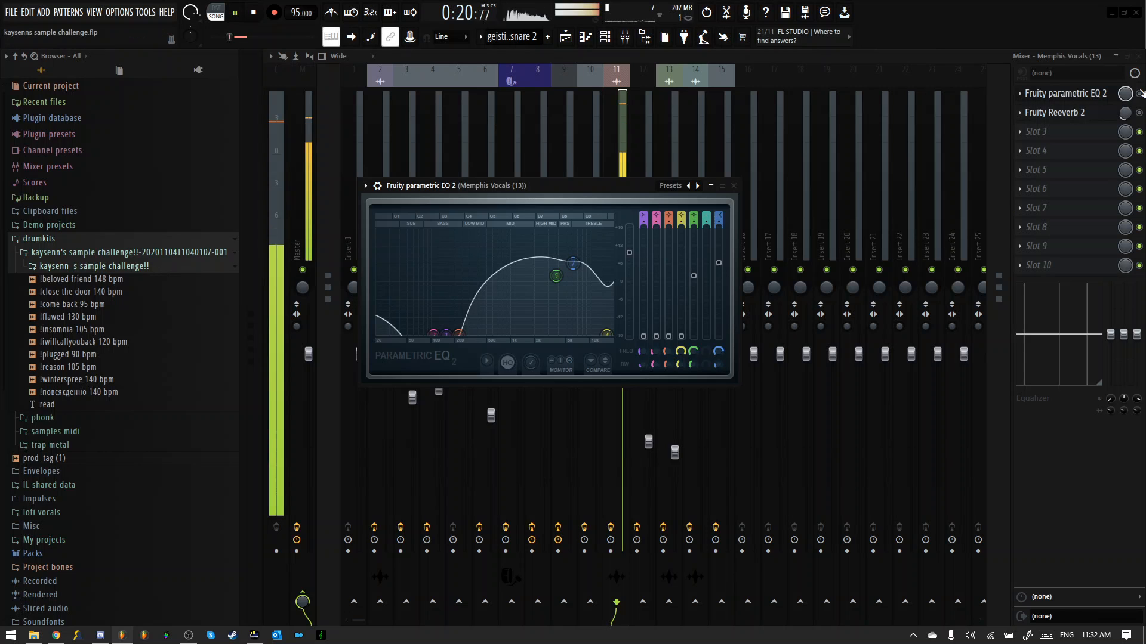
pyautogui.press('Escape')
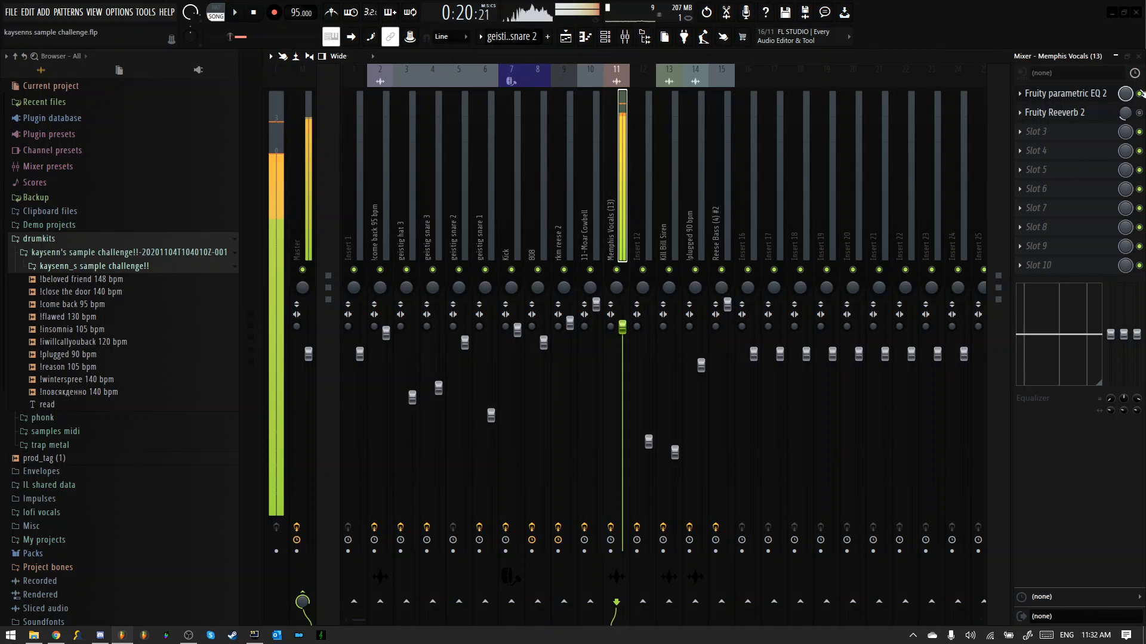
pyautogui.click(1094, 99)
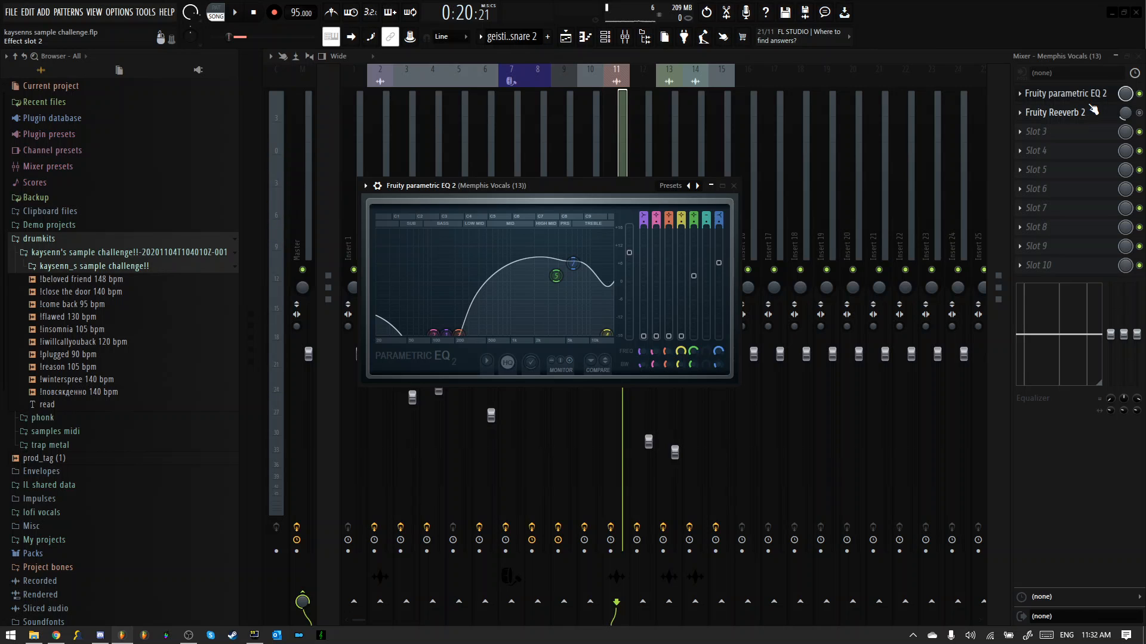
pyautogui.press('space')
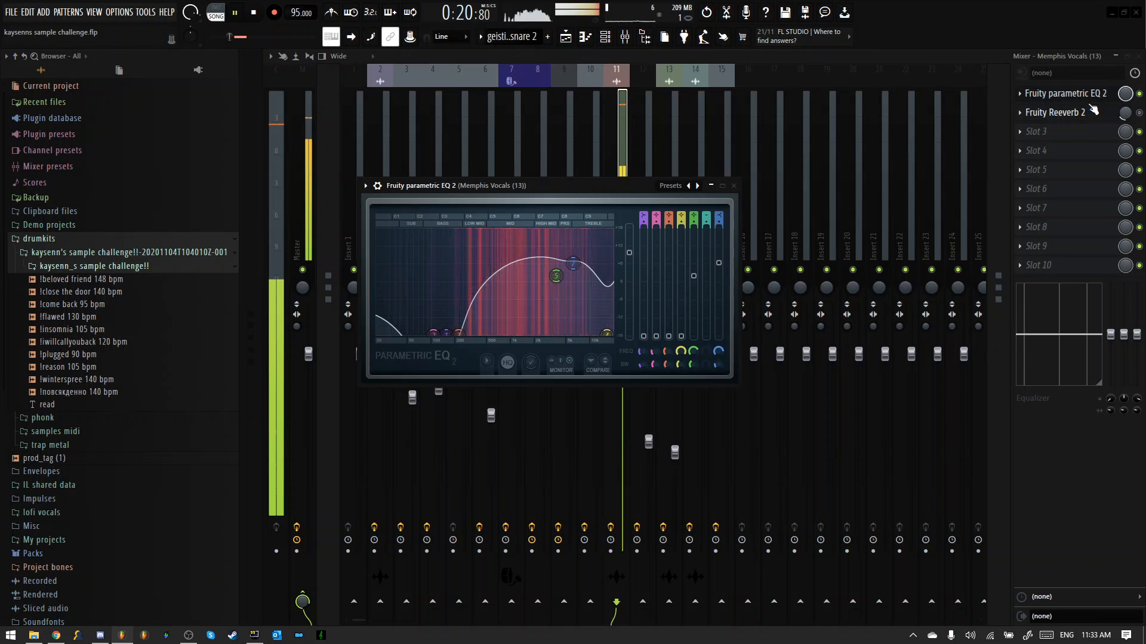
pyautogui.click(1097, 97)
pyautogui.press('space')
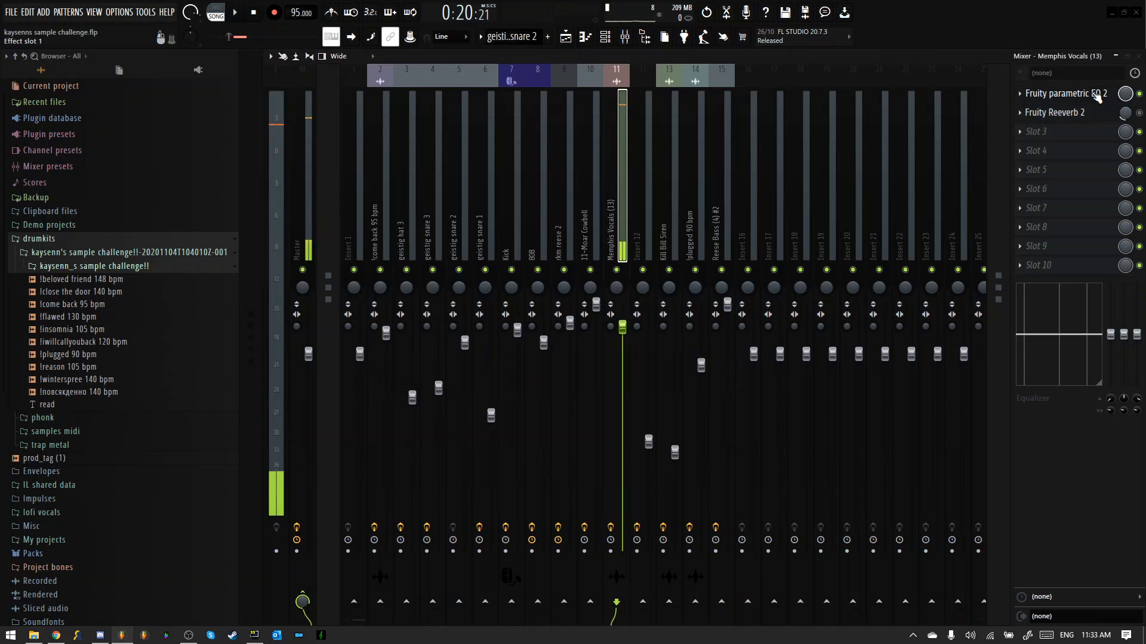
# Step: Examine the Fruity Reeverb 2 settings on the Memphis Vocals (13) channel while playing the vocals, close the plugin and stop playback
pyautogui.click(1100, 114)
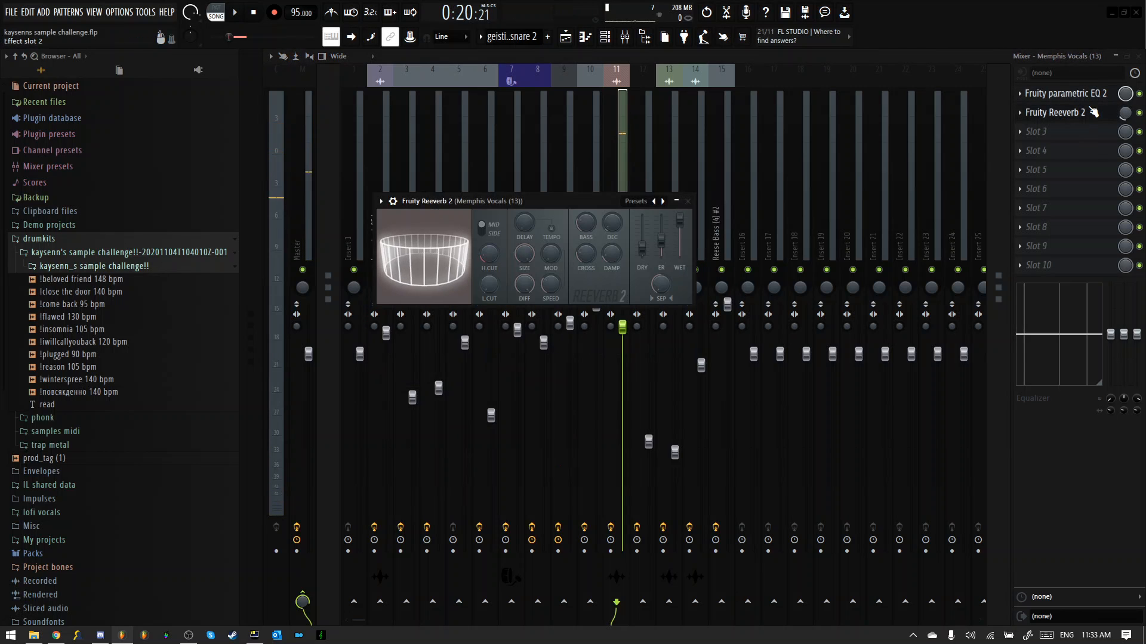
pyautogui.press('space')
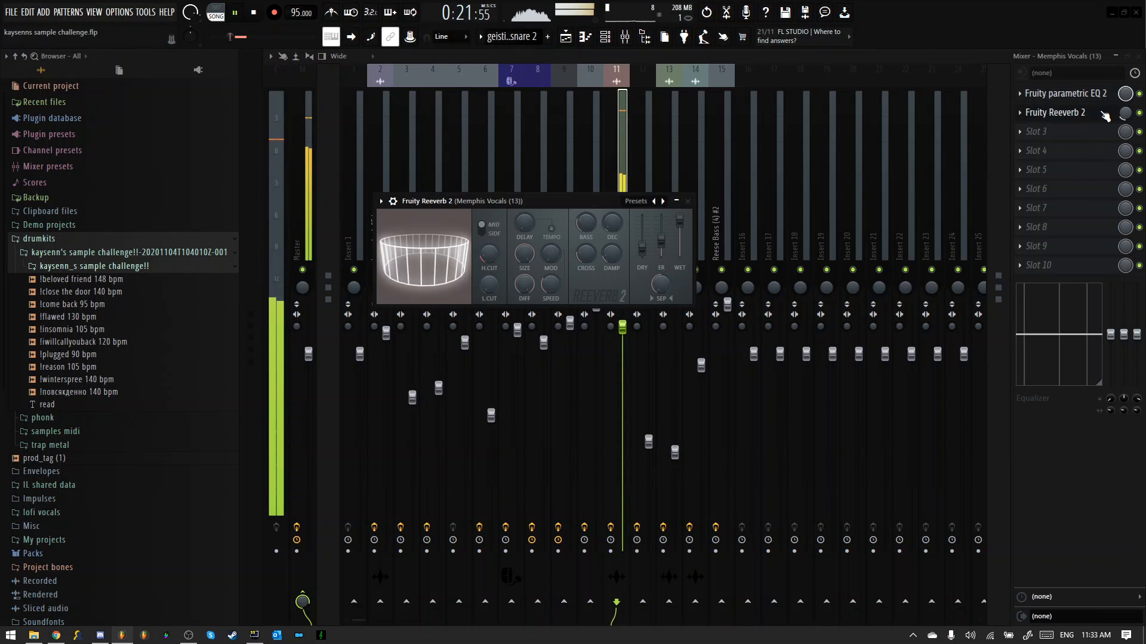
pyautogui.click(1104, 115)
pyautogui.press('space')
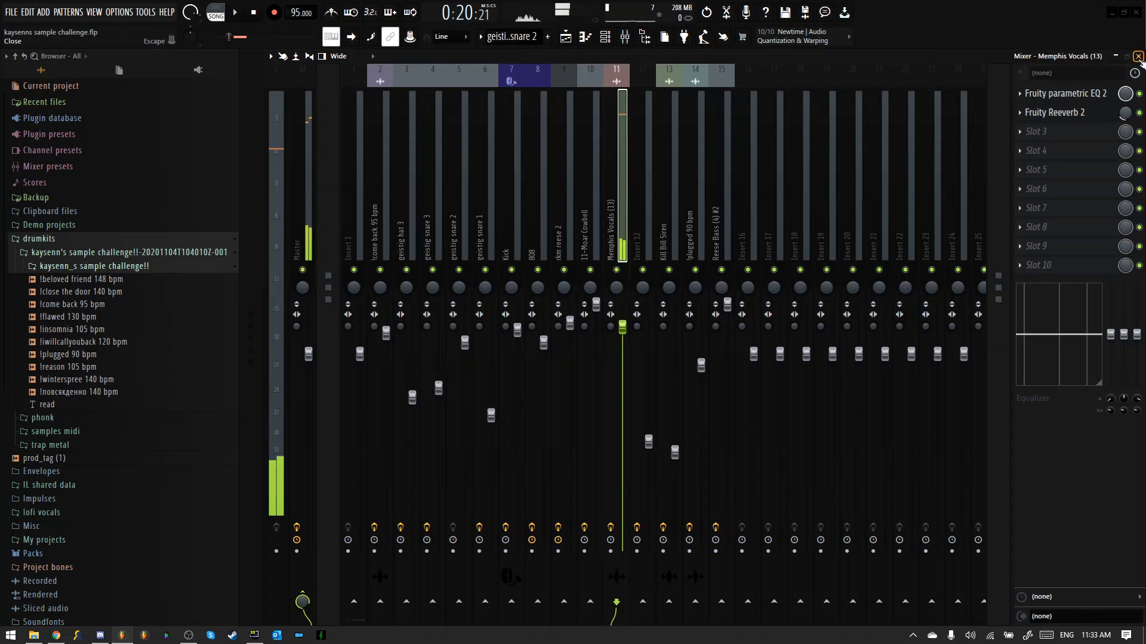
# Step: Return to the playlist, select bars 17 to 25, and play the Memphis Vocals (15) clips on Track 9
pyautogui.press('F5')
pyautogui.moveTo(812, 98); pyautogui.dragTo(1074, 101)
pyautogui.press('space')
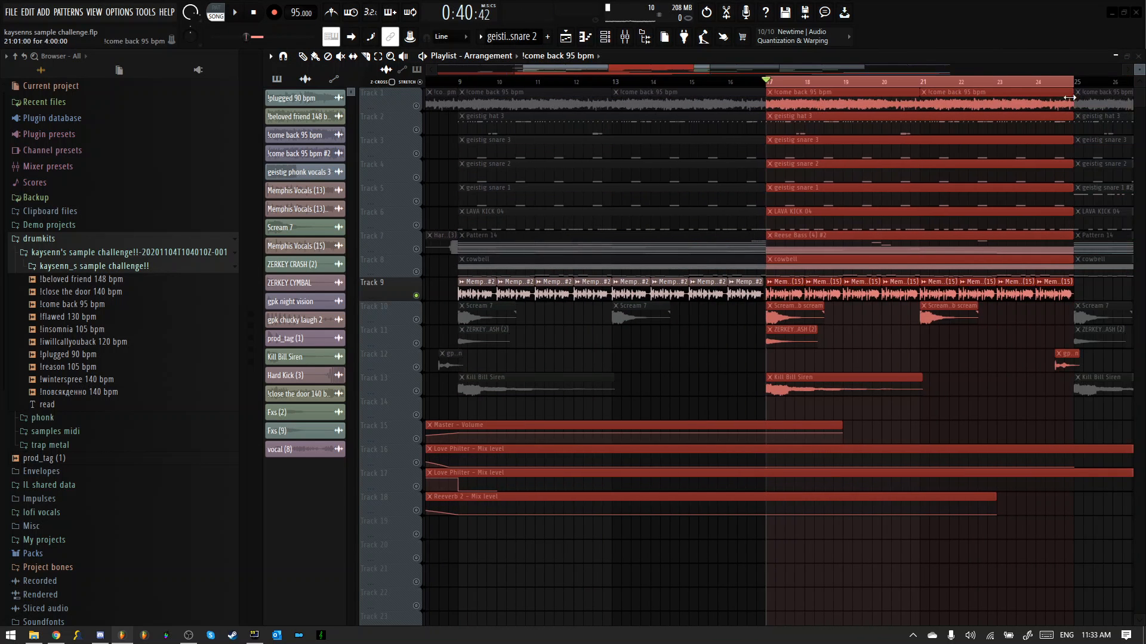
pyautogui.click(893, 343)
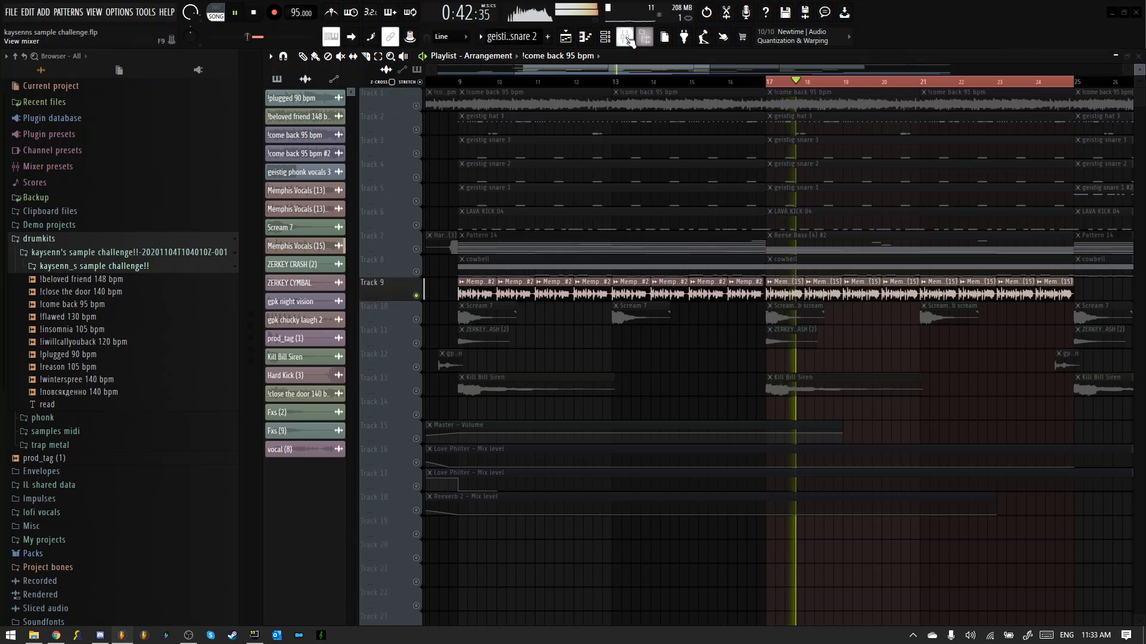
# Step: Compare the vocals with Fruity parametric EQ 2 and Fruity Reeverb 2 toggled, leave both enabled, and stop playback back in the playlist
pyautogui.press('F9')
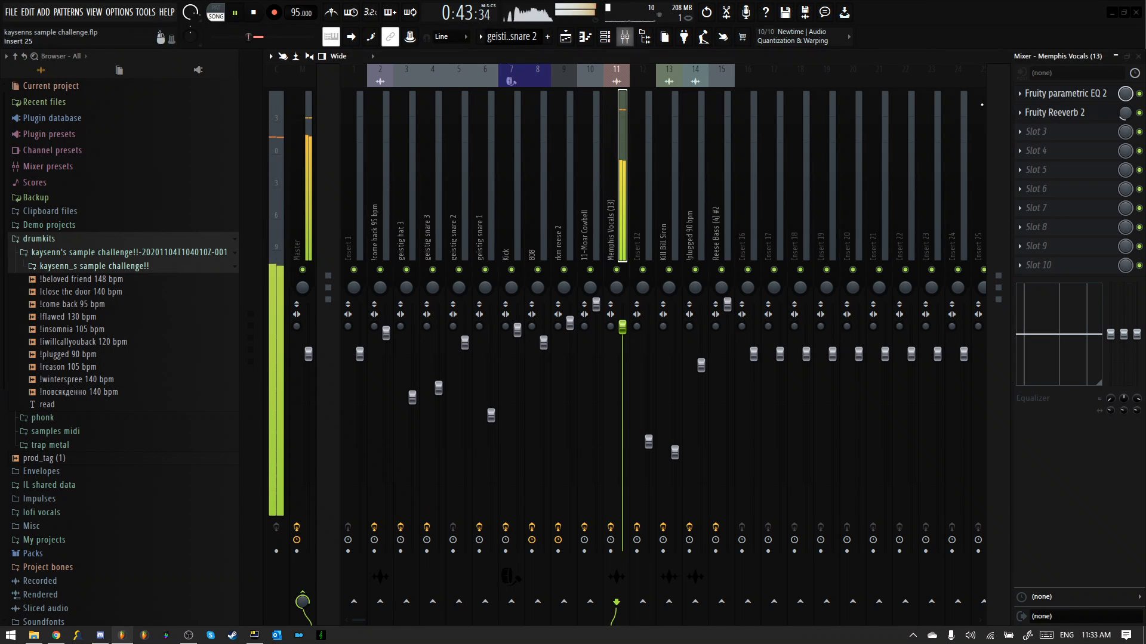
pyautogui.click(1138, 93)
pyautogui.click(1138, 113)
pyautogui.click(1139, 113)
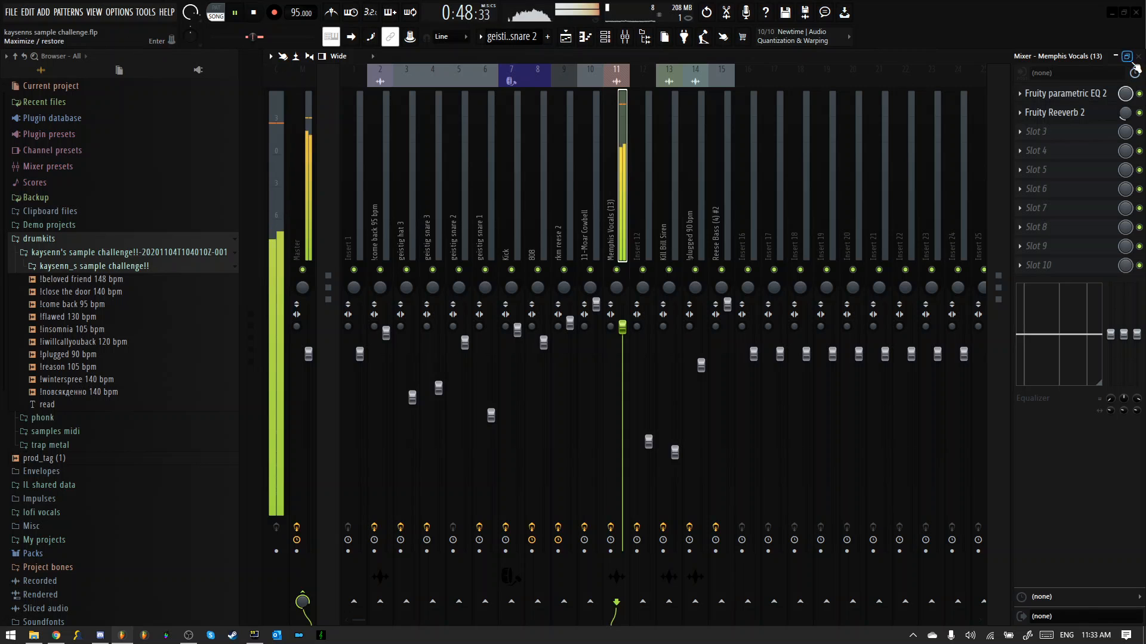
pyautogui.press('F5')
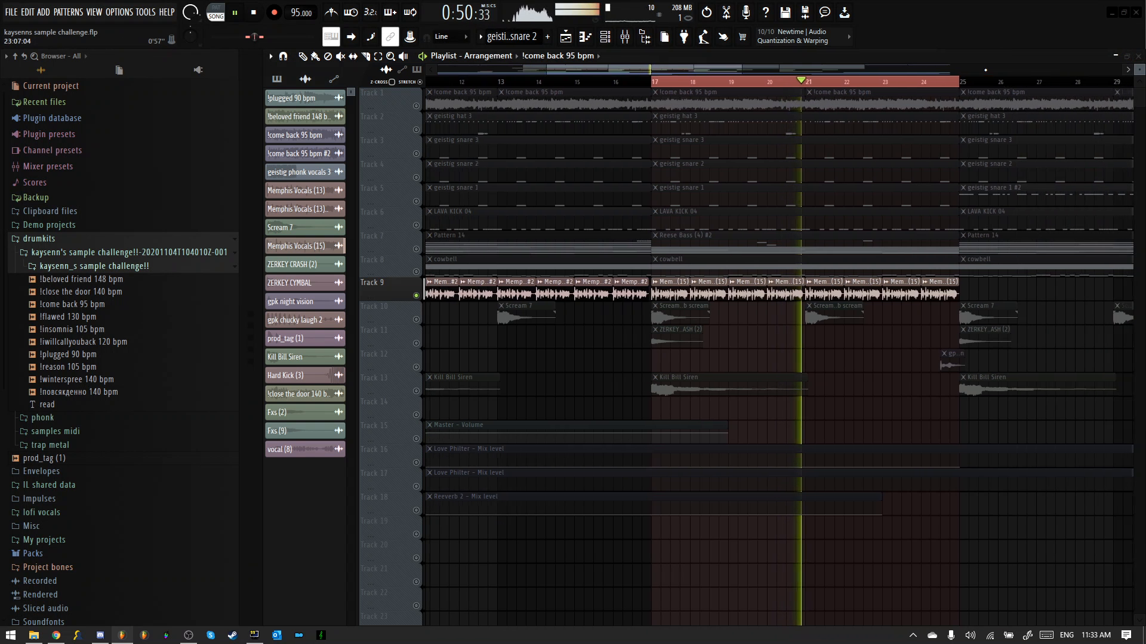
pyautogui.press('space')
# Step: Examine how the Memphis vocal clips on Track 9 are arranged between bars 9 and 25 relative to the other tracks
pyautogui.scroll(-3, 604, 203)
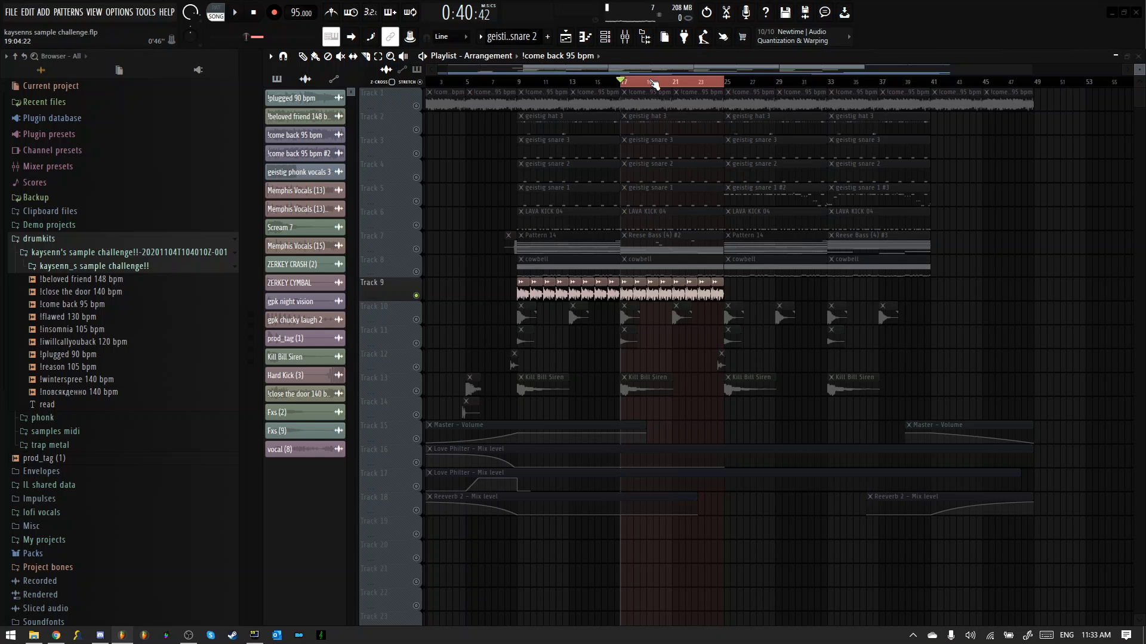
pyautogui.scroll(4, 533, 92)
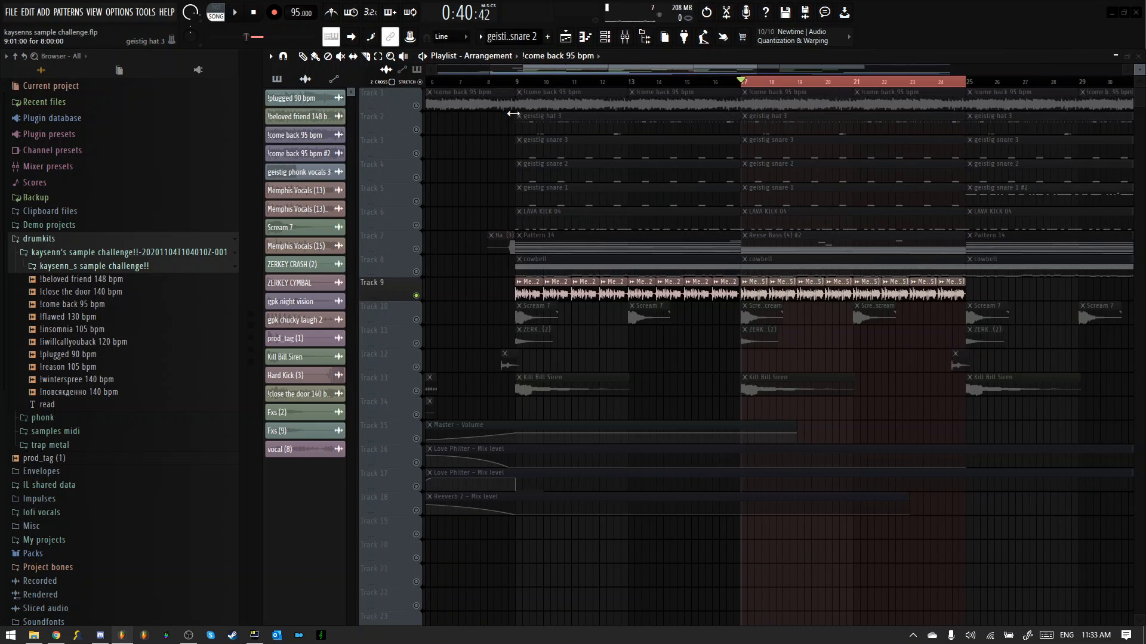
pyautogui.scroll(2, 533, 93)
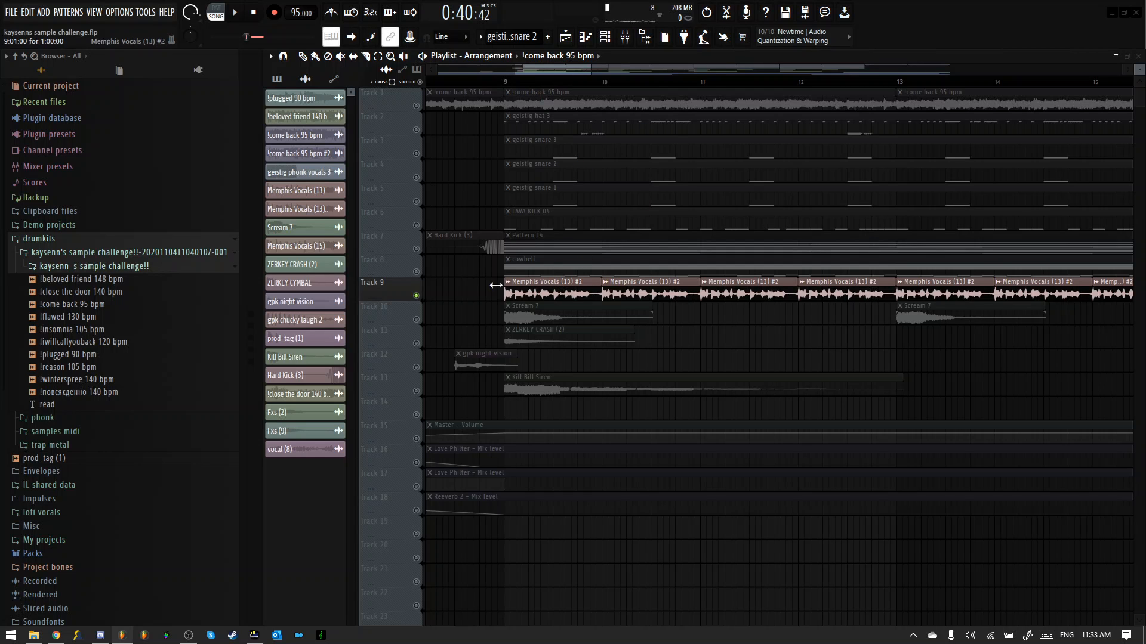
pyautogui.scroll(-3, 496, 286)
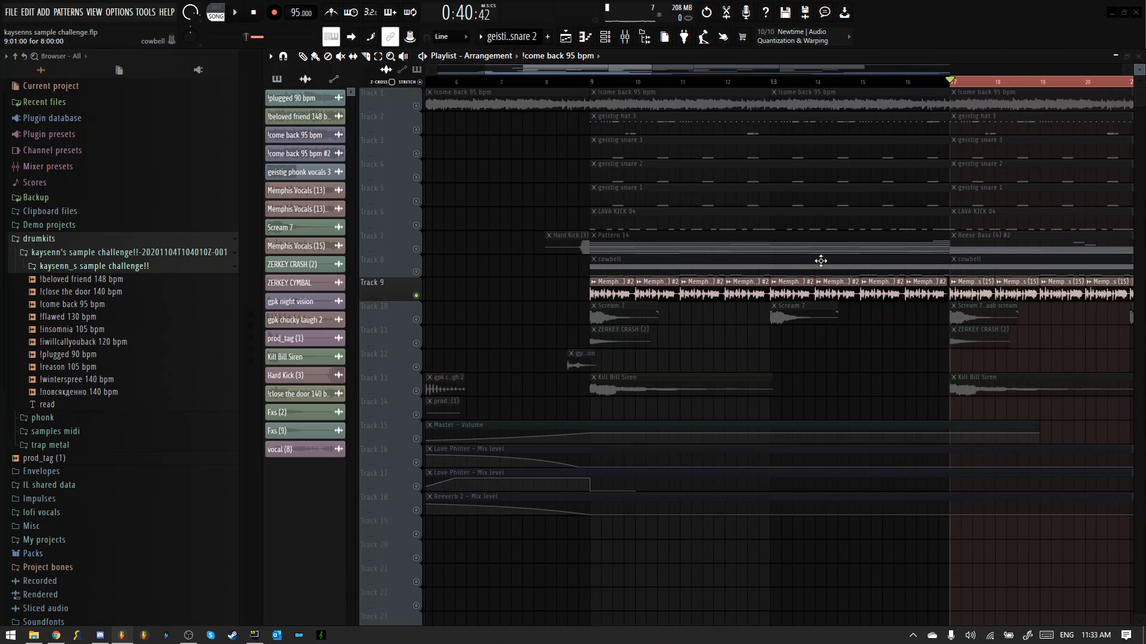
pyautogui.scroll(-3, 727, 255)
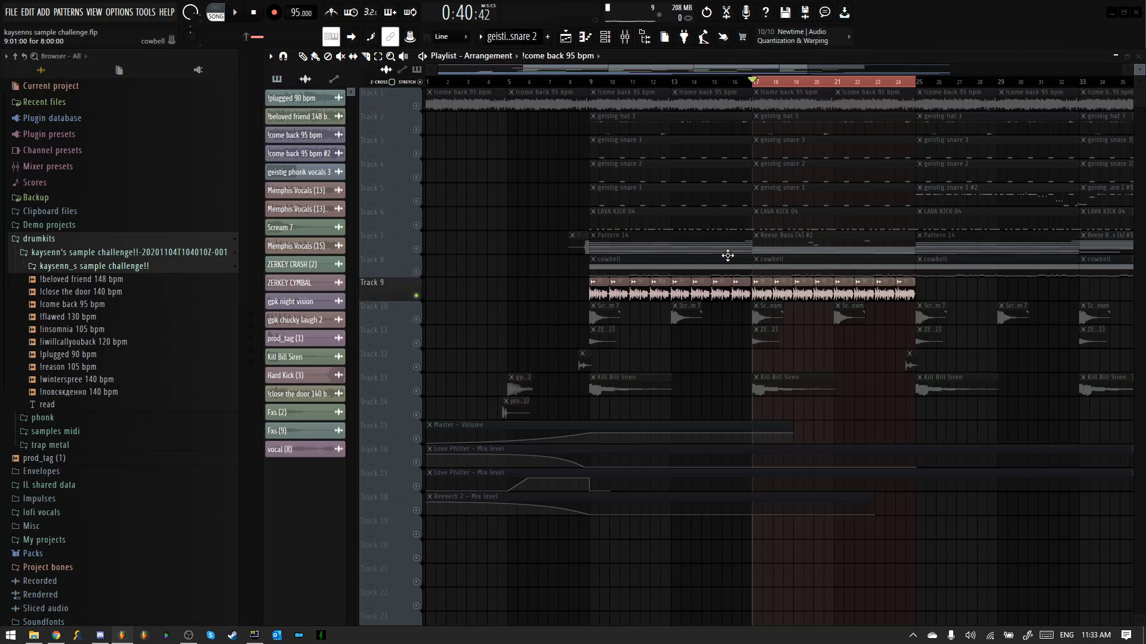
pyautogui.scroll(2, 727, 255)
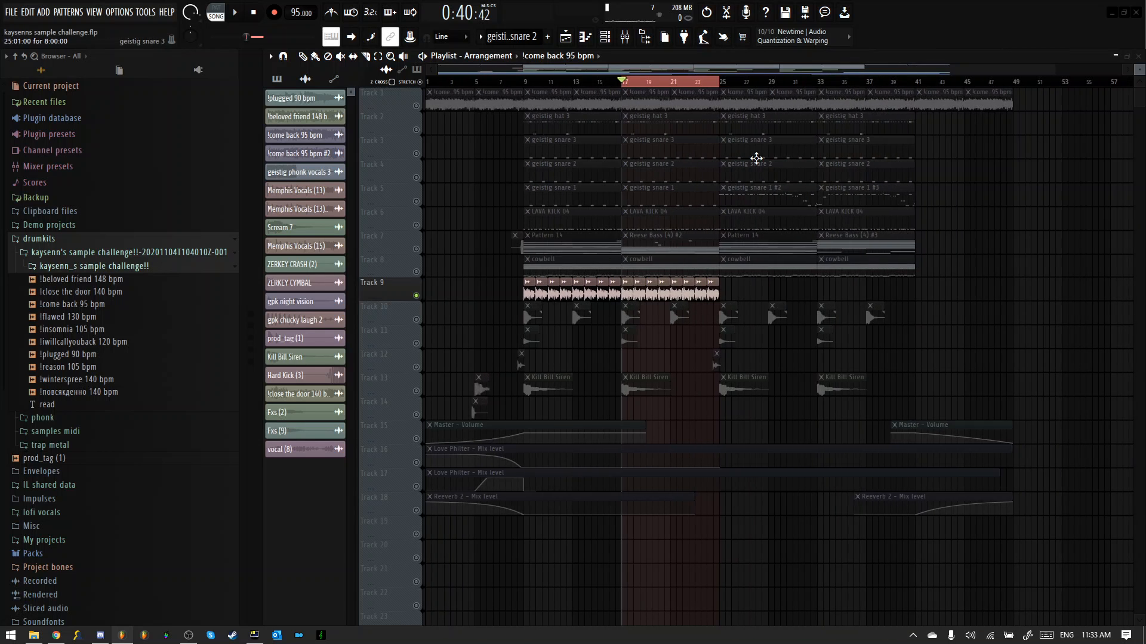
pyautogui.scroll(2, 680, 173)
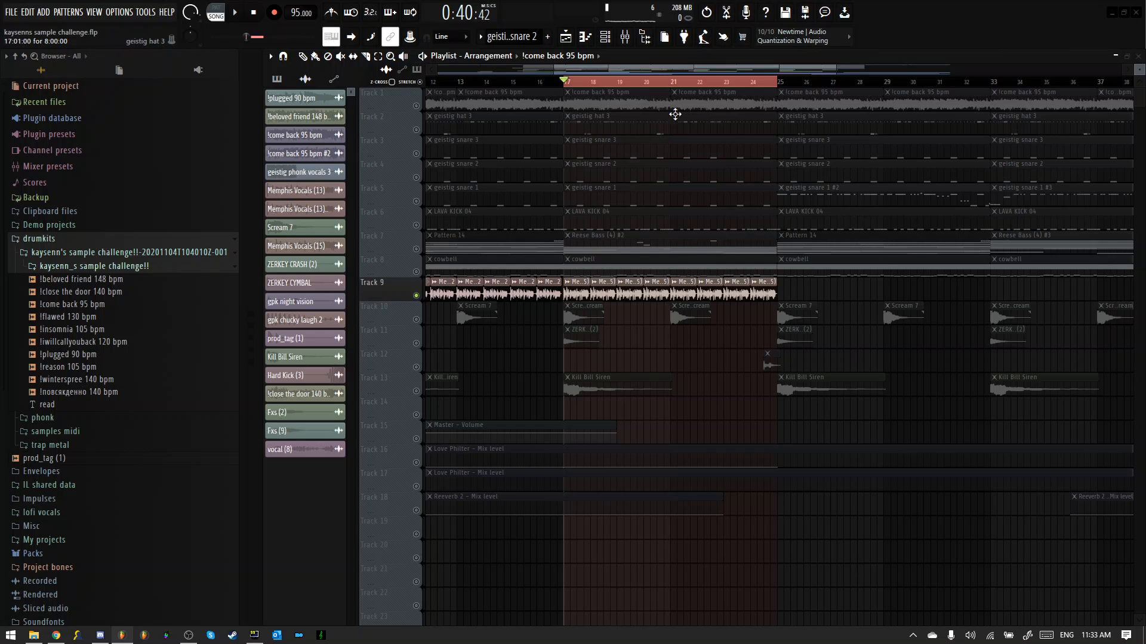
# Step: Change the playlist time selection to bars 9 to 17 and solo Track 8 with the cowbell clips
pyautogui.click(694, 83)
pyautogui.scroll(-5, 687, 83)
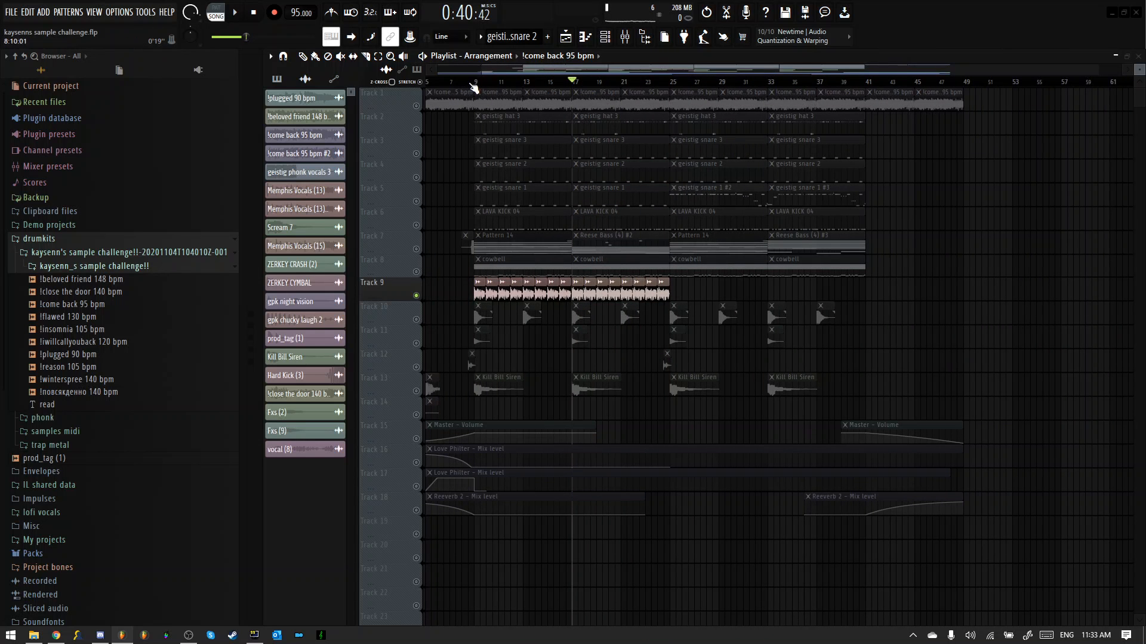
pyautogui.moveTo(473, 87); pyautogui.dragTo(670, 83)
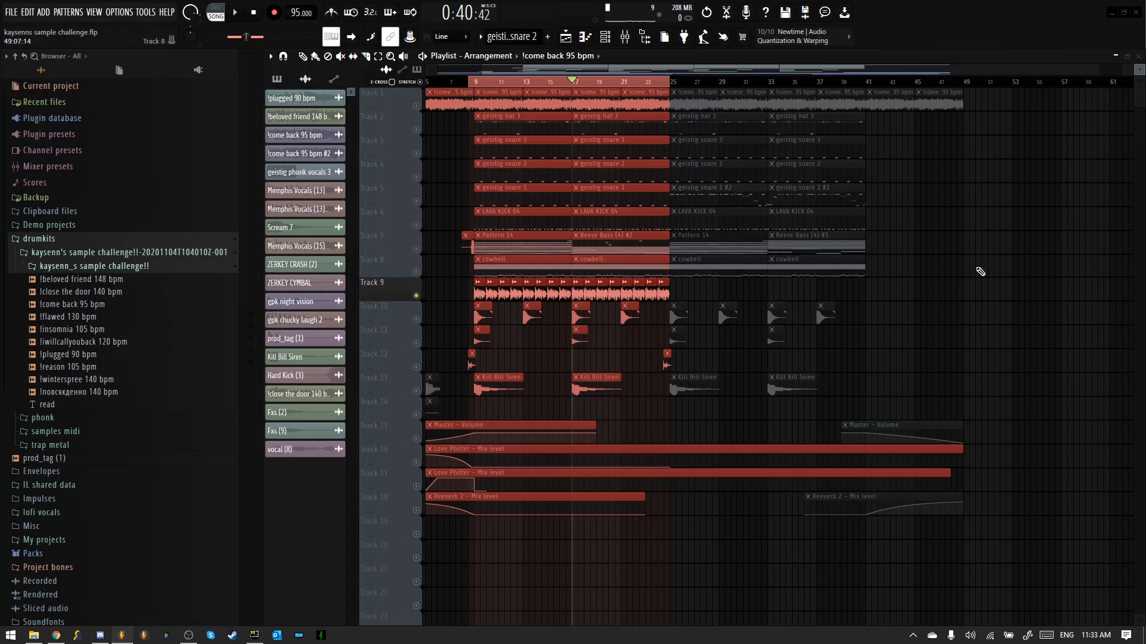
pyautogui.click(980, 272)
pyautogui.scroll(3, 468, 86)
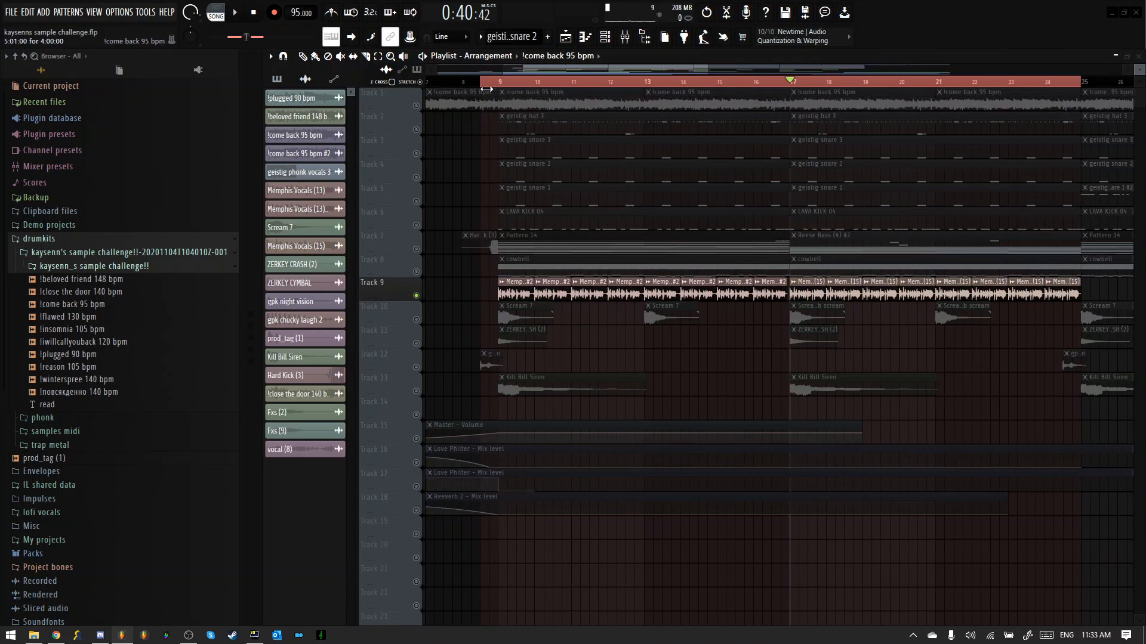
pyautogui.moveTo(499, 84); pyautogui.dragTo(790, 83)
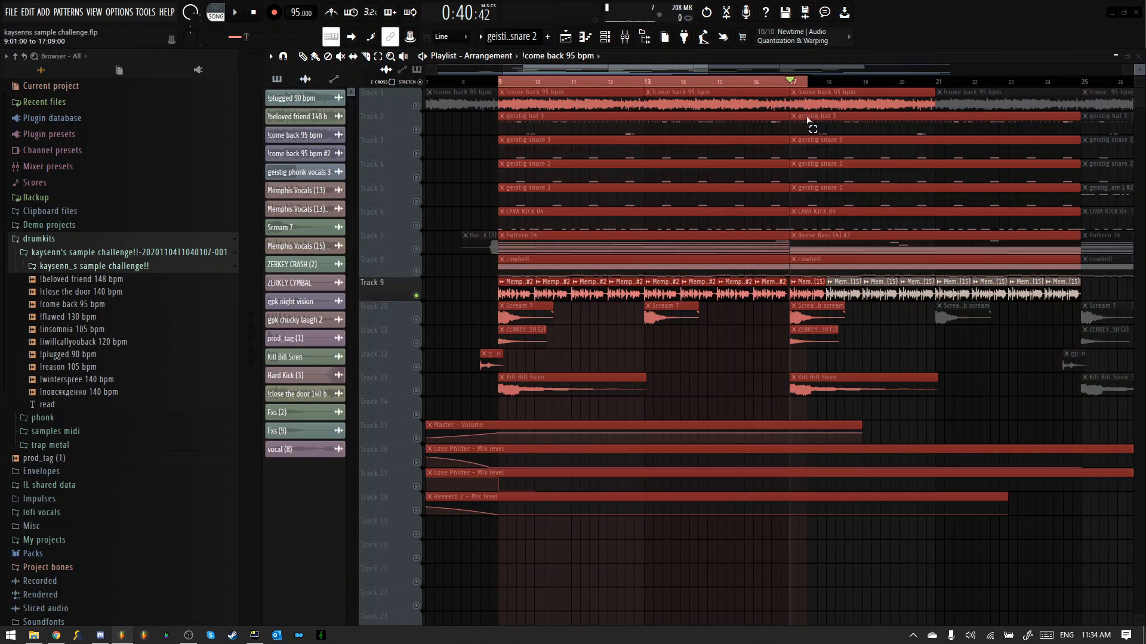
pyautogui.click(627, 221)
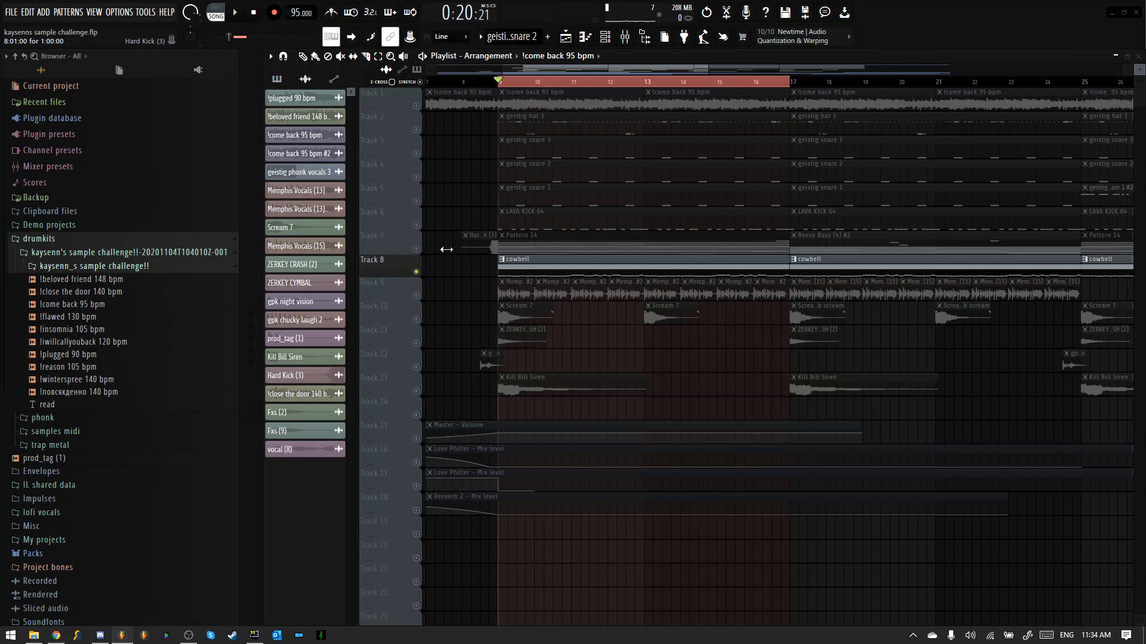
# Step: Play the soloed cowbell clip on Track 8 and open its notes in the piano roll
pyautogui.press('space')
pyautogui.click(555, 267)
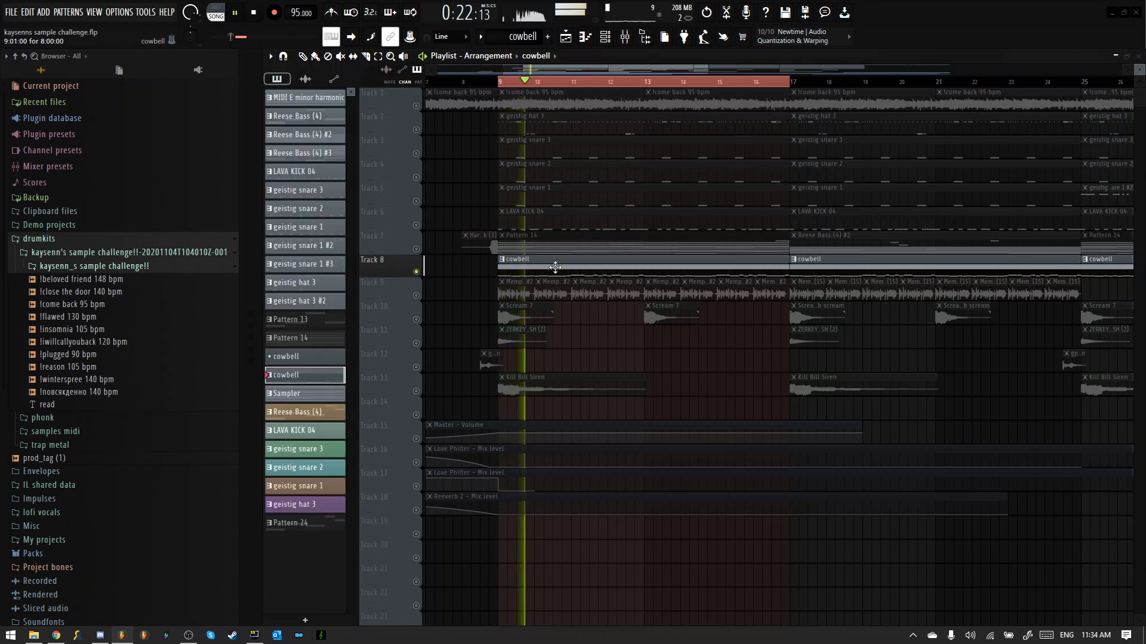
pyautogui.doubleClick(555, 267)
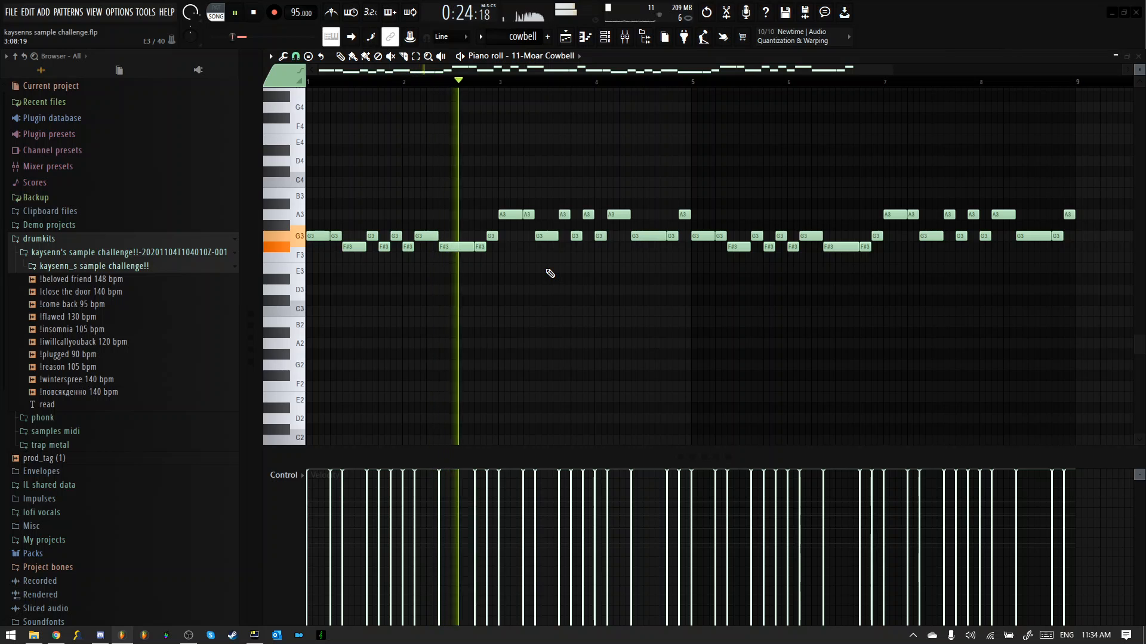
# Step: Examine the Fruity parametric EQ 2 curve on the 11-Moar Cowbell mixer channel and stop playback
pyautogui.press('F9')
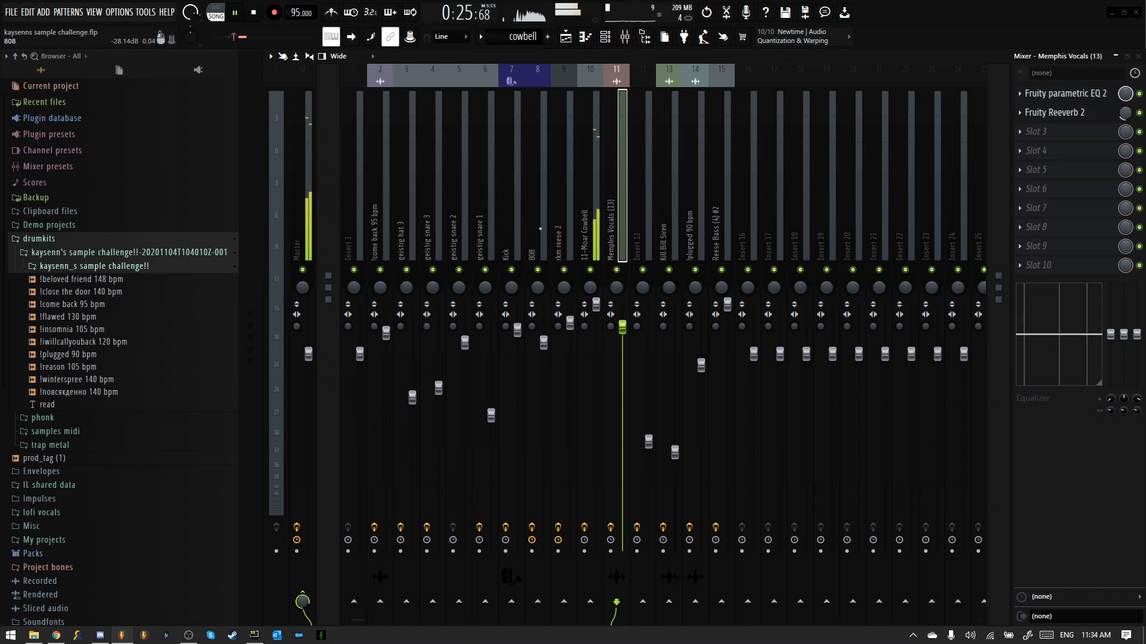
pyautogui.click(580, 177)
pyautogui.click(1097, 113)
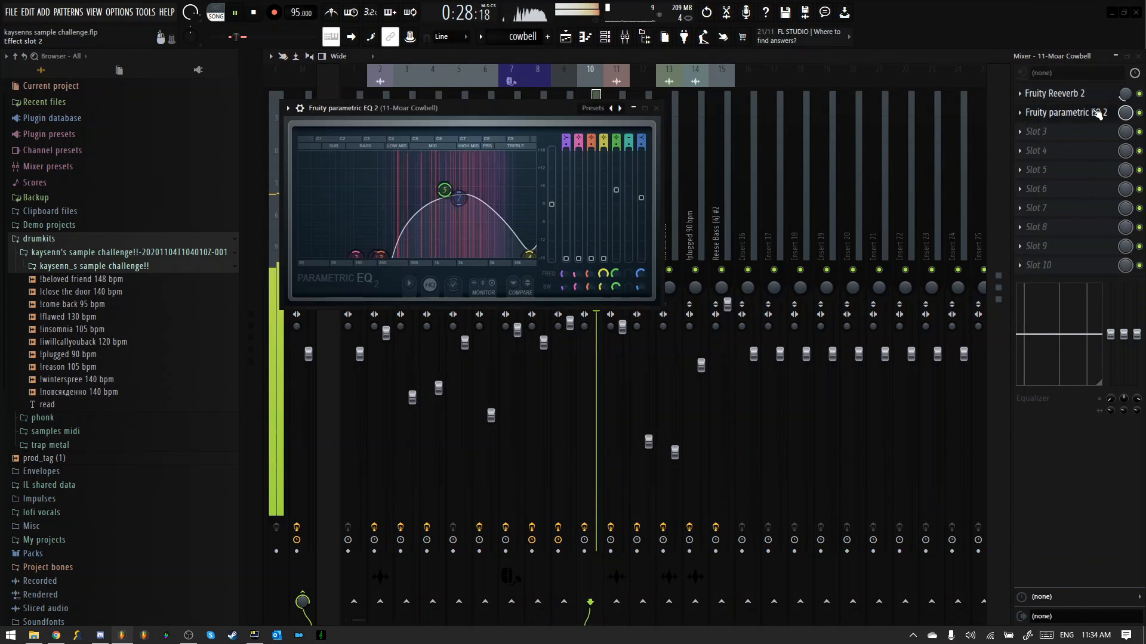
pyautogui.press('space')
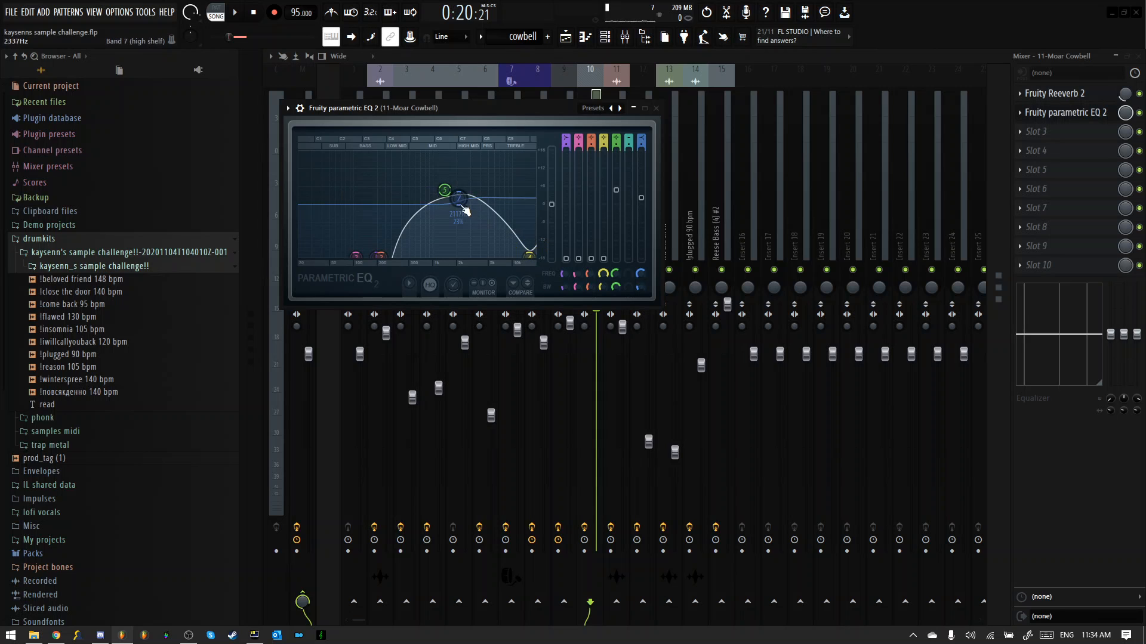
# Step: Close the cowbell equalizer and inspect the Fruity Reeverb 2 settings on the 11-Moar Cowbell mixer channel
pyautogui.click(644, 108)
pyautogui.click(1138, 55)
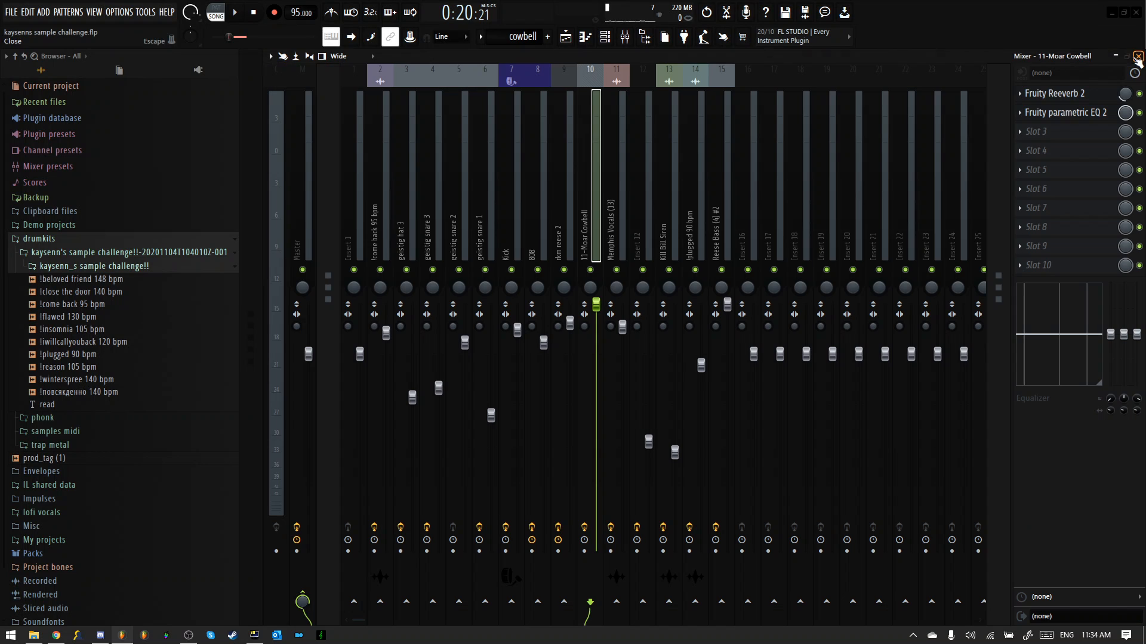
pyautogui.click(1084, 96)
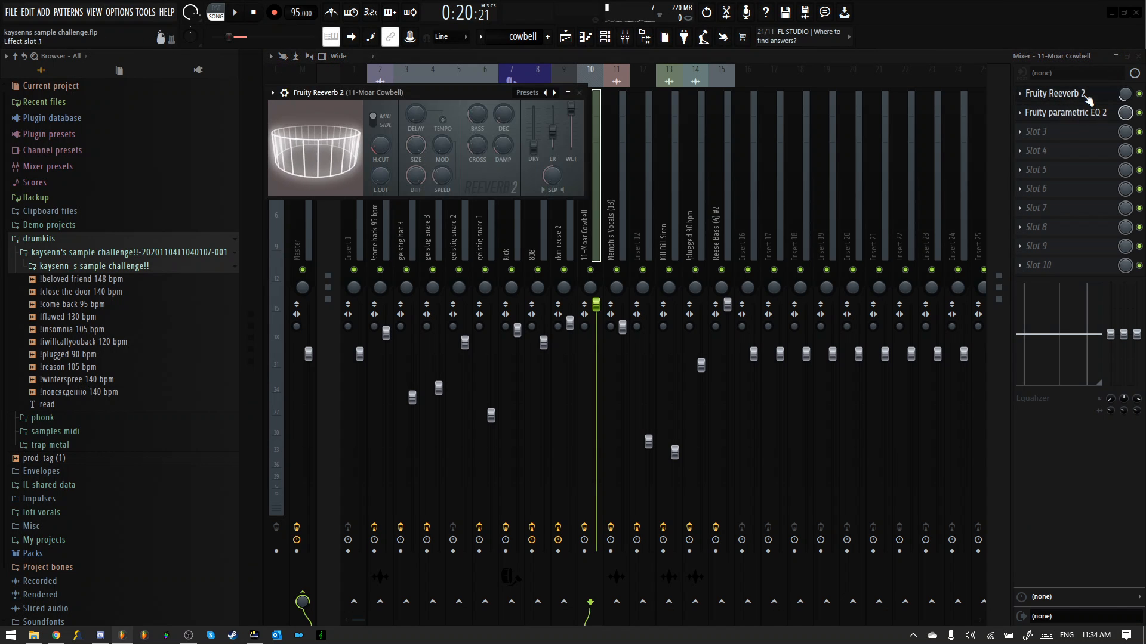
pyautogui.click(1086, 94)
# Step: Reopen the cowbell channel's Fruity parametric EQ 2 and restore its window to normal size over the mixer
pyautogui.click(1092, 113)
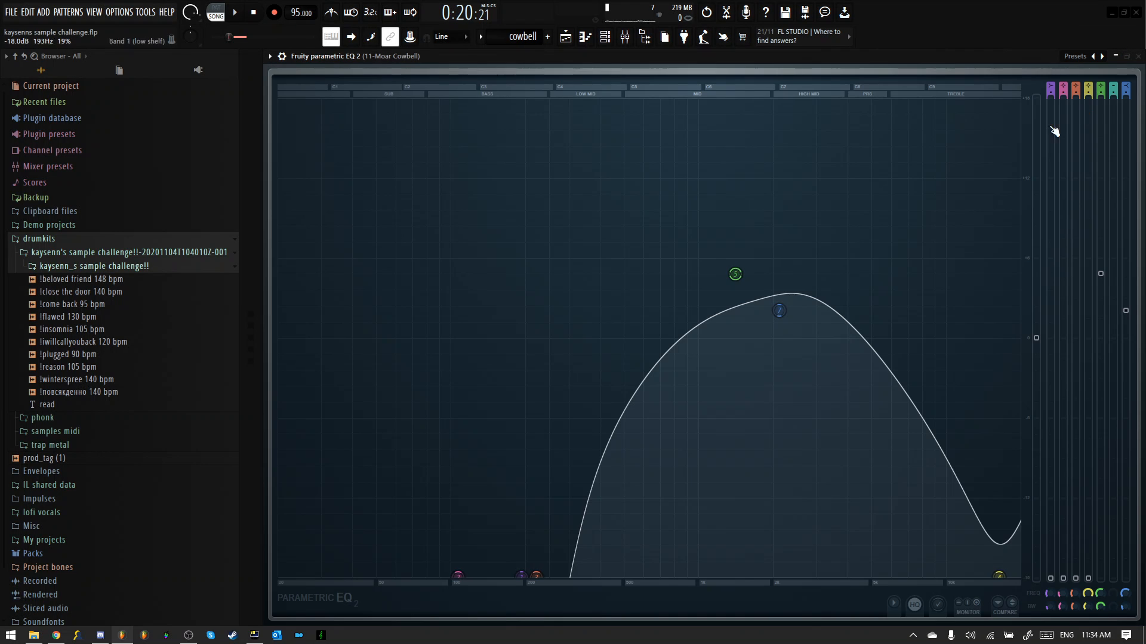
pyautogui.click(1127, 55)
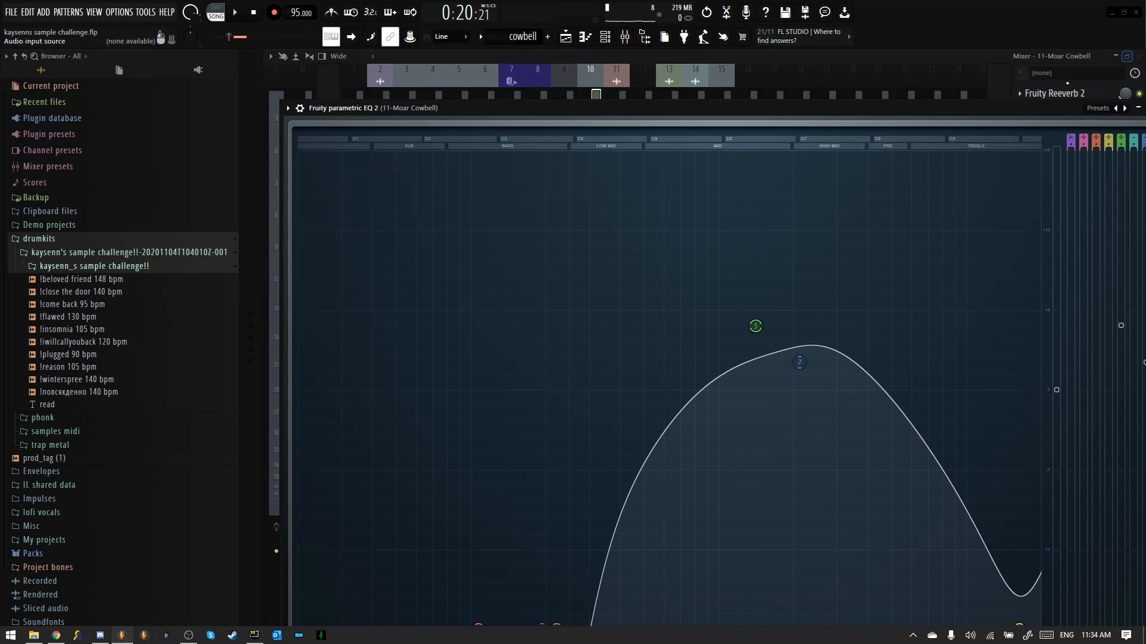
pyautogui.doubleClick(1013, 109)
pyautogui.doubleClick(1016, 55)
pyautogui.moveTo(280, 98); pyautogui.dragTo(445, 228)
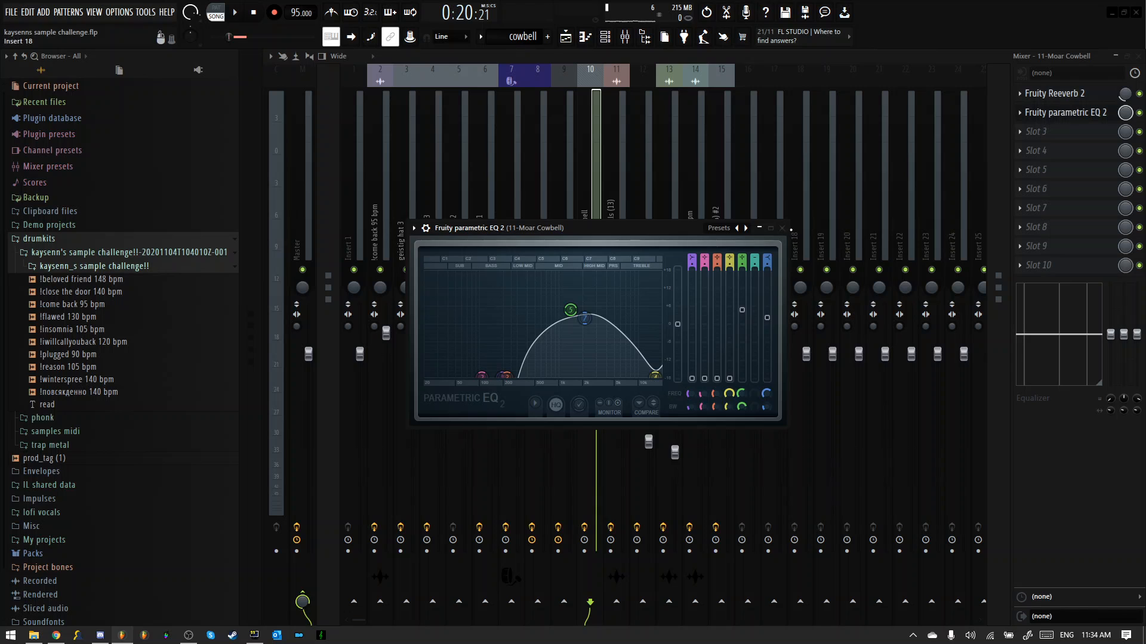
# Step: Close the equalizer window and play the soloed cowbell to compare its sound with Fruity parametric EQ 2 bypassed and enabled
pyautogui.click(781, 228)
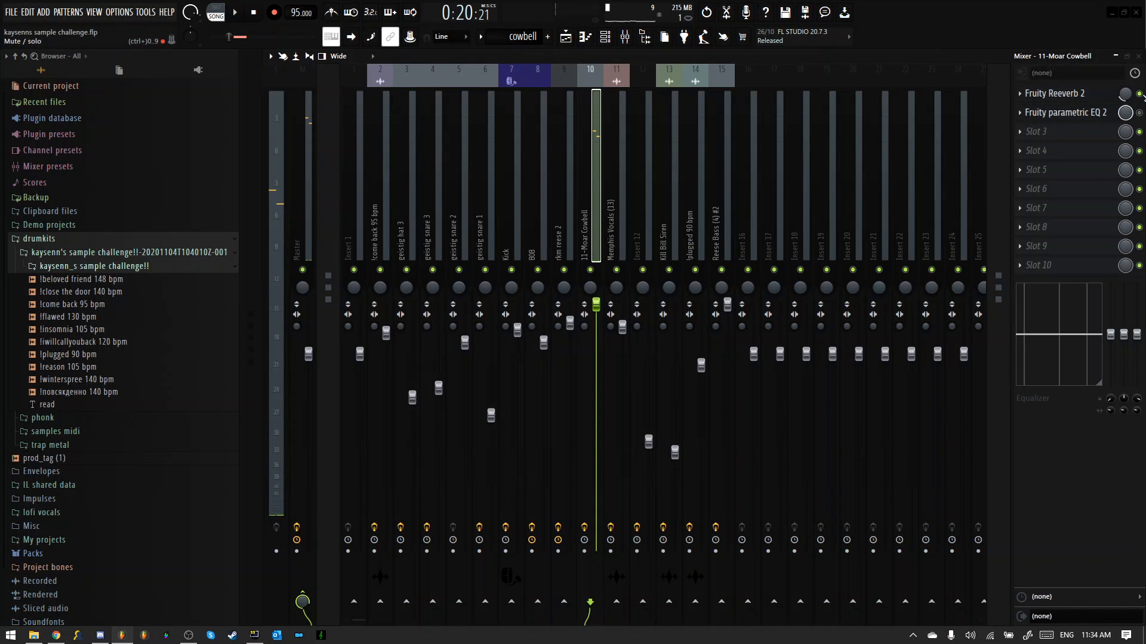
pyautogui.press('space')
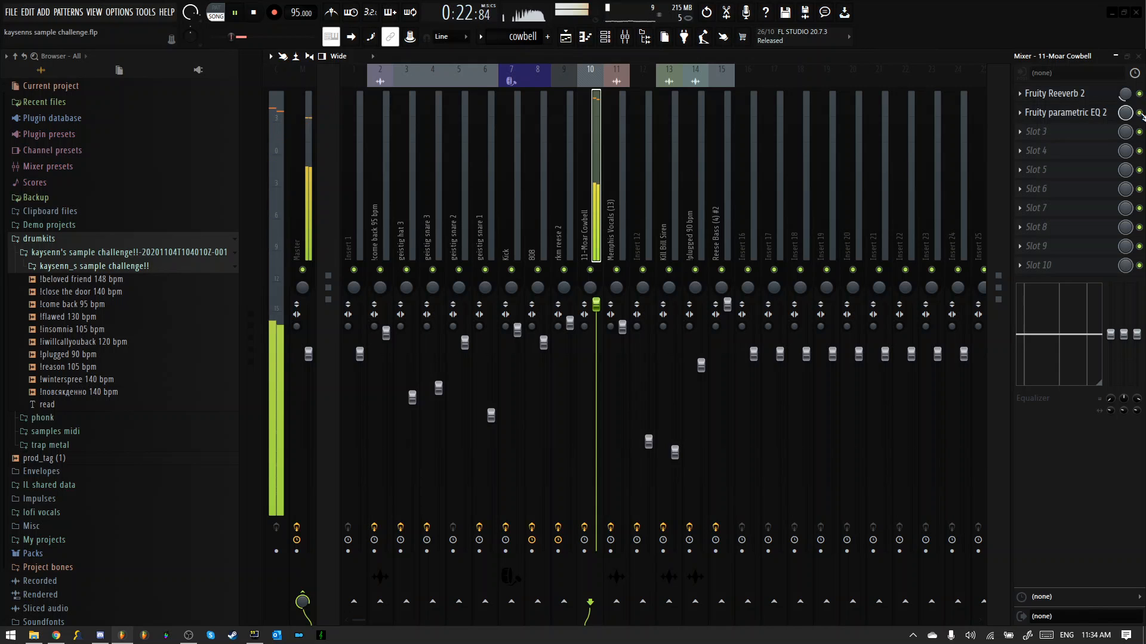
pyautogui.press('space')
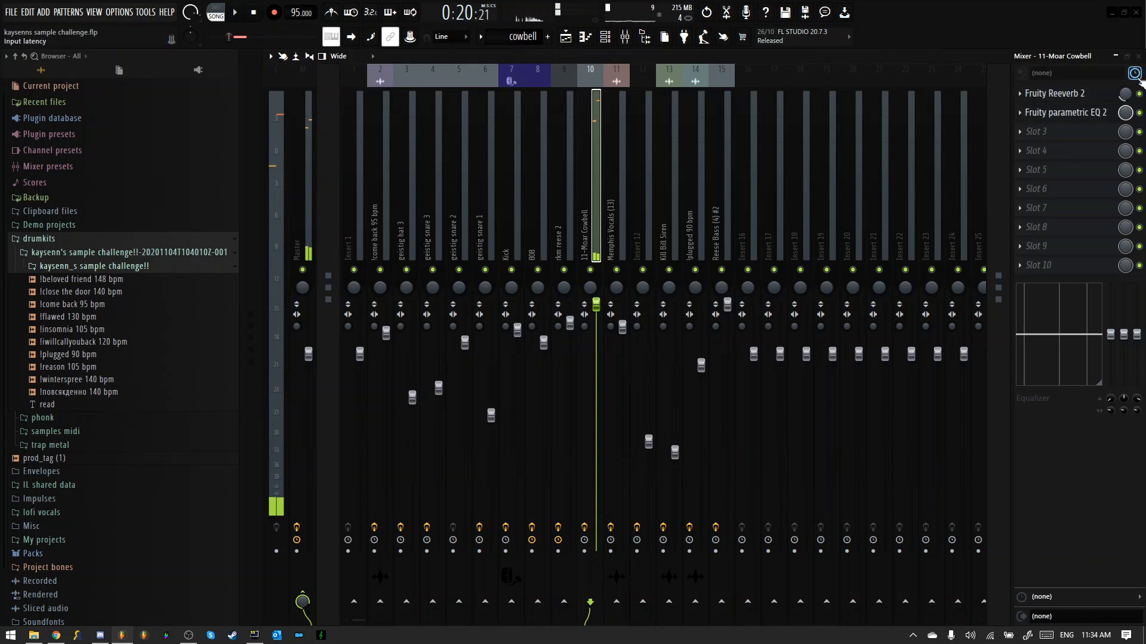
# Step: Return to the playlist and examine how the clips and automations are arranged across all tracks
pyautogui.press('F7')
pyautogui.press('F6')
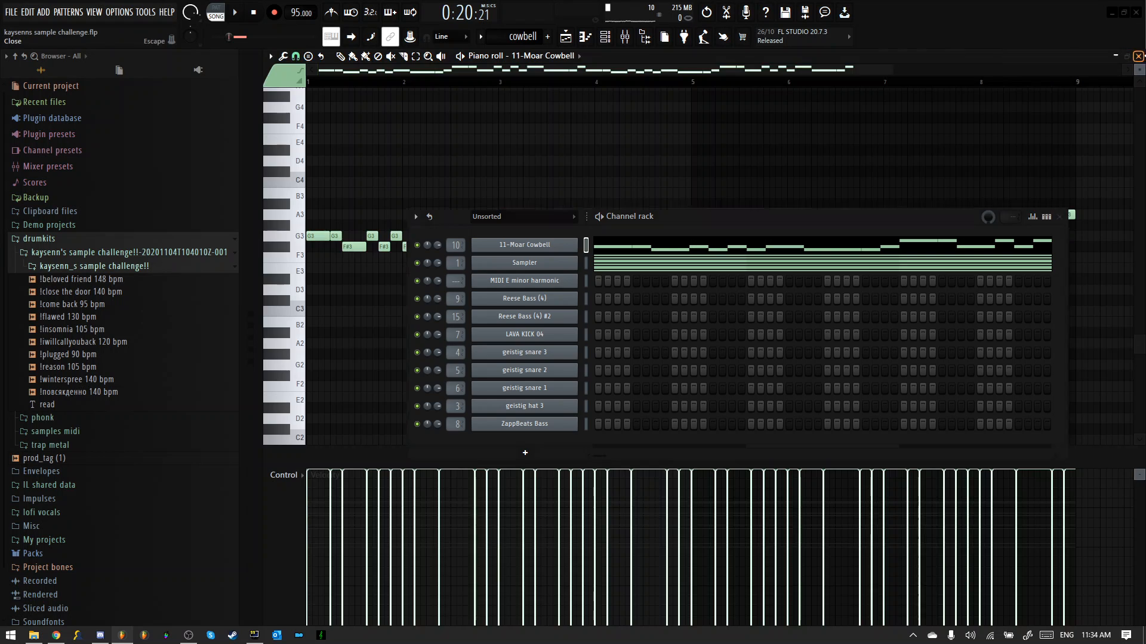
pyautogui.press('F5')
pyautogui.press('F6')
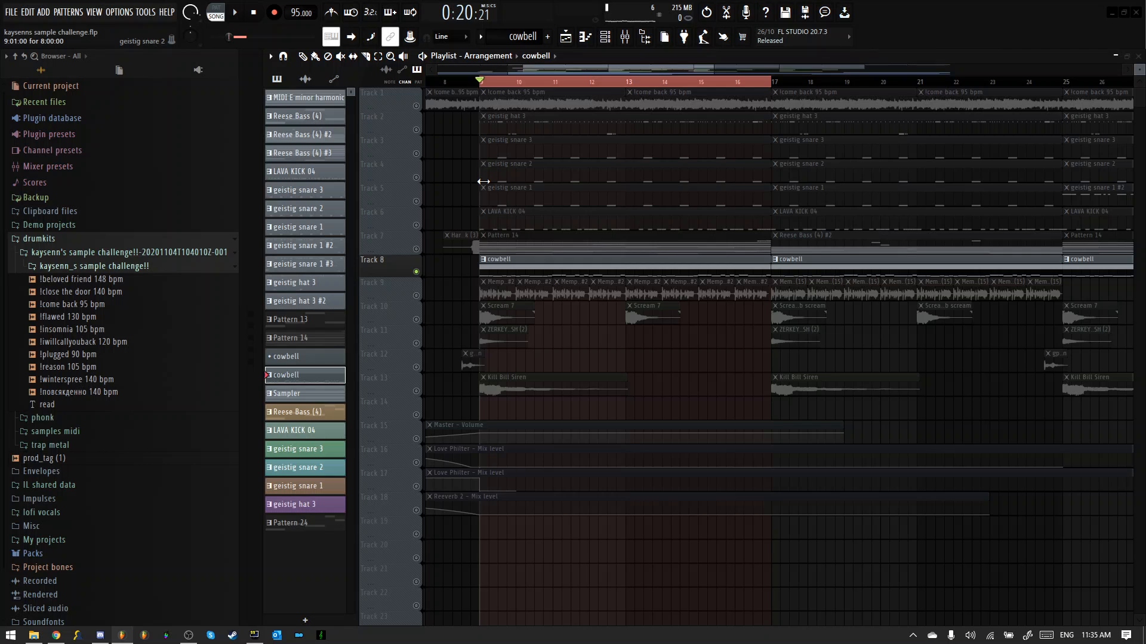
pyautogui.scroll(-5, 507, 376)
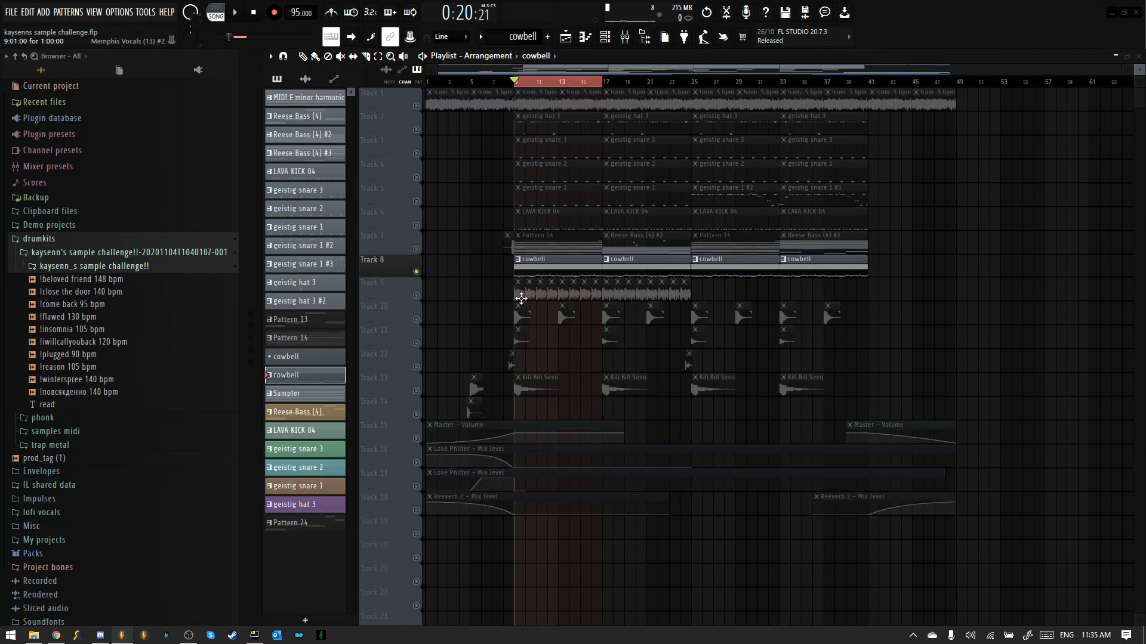
pyautogui.scroll(3, 521, 298)
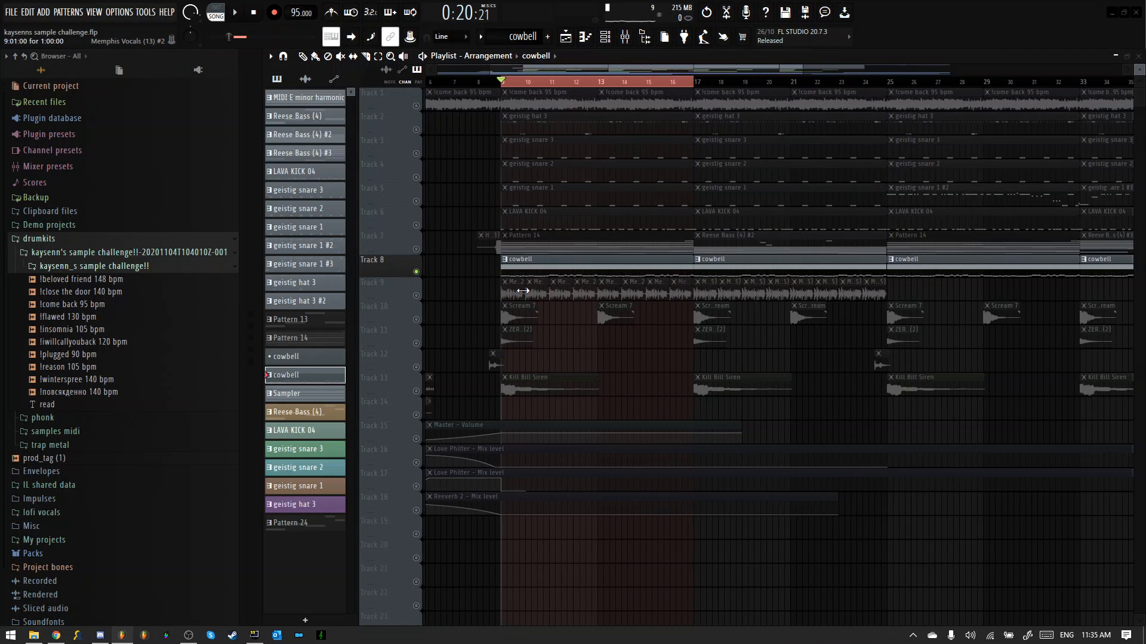
pyautogui.scroll(-3, 816, 263)
pyautogui.scroll(-2, 817, 265)
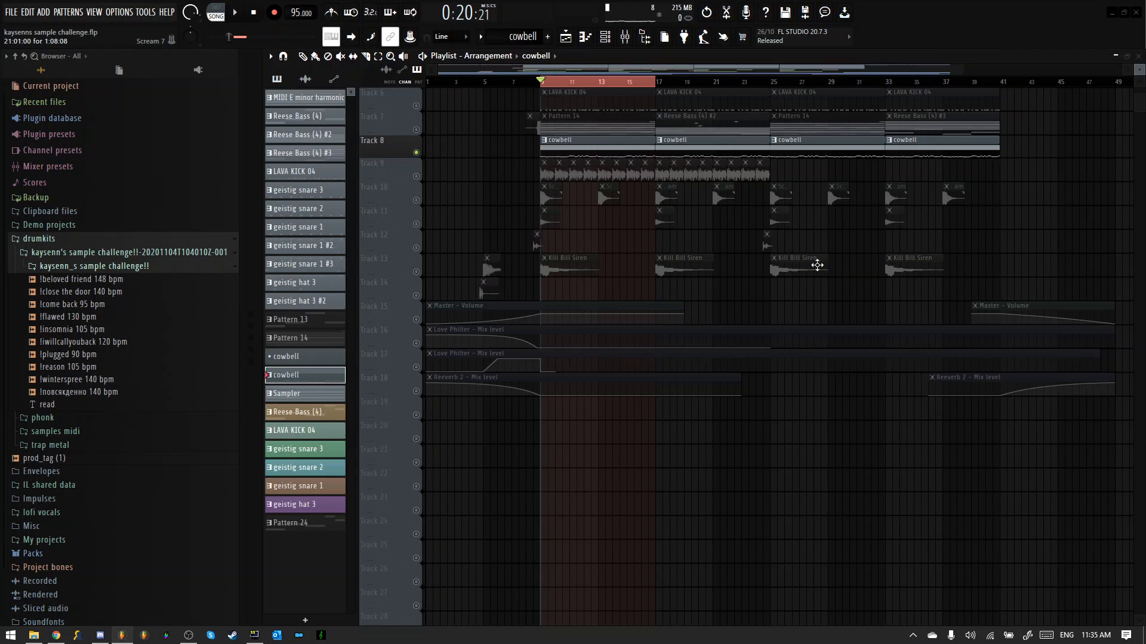
pyautogui.scroll(3, 824, 256)
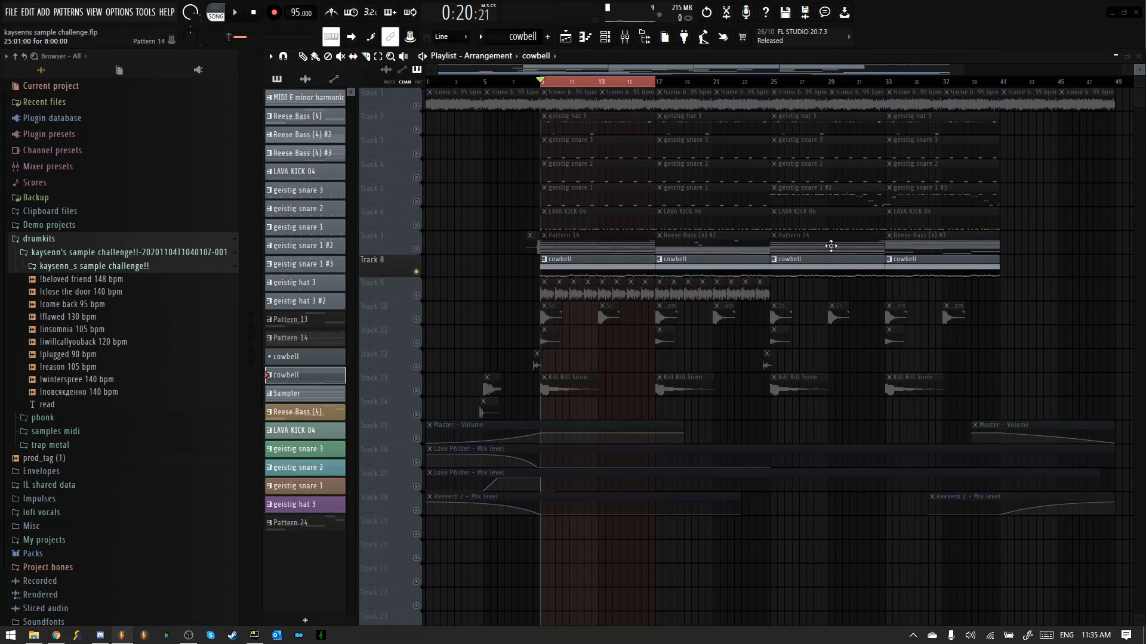
# Step: Solo Track 2, open its geistig hat 3 pattern in the piano roll and start playback
pyautogui.click(420, 127)
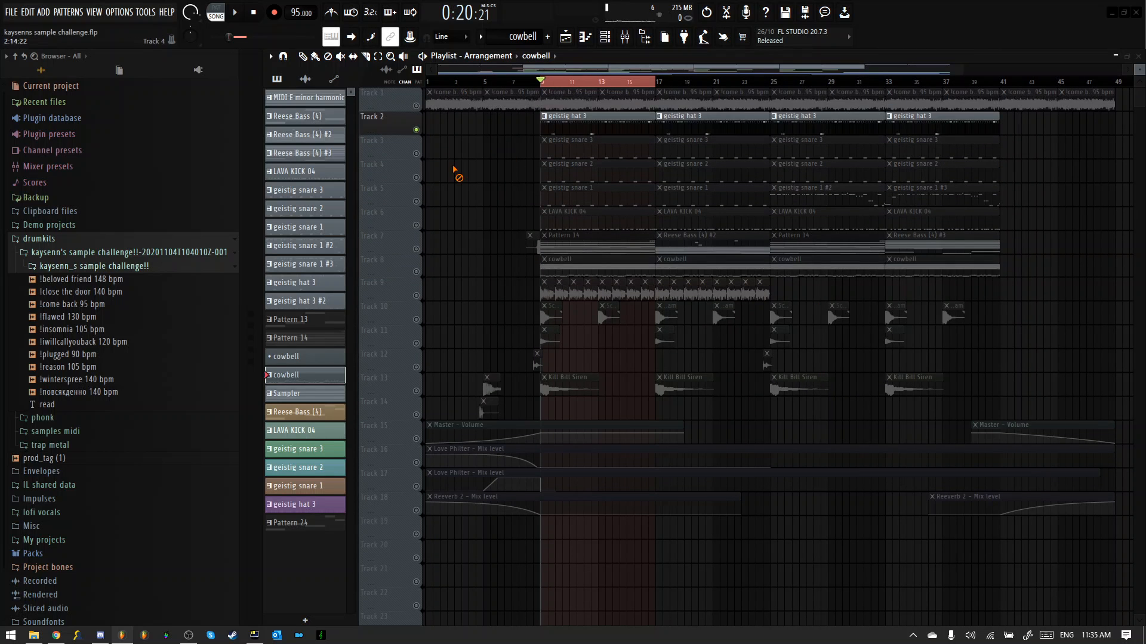
pyautogui.scroll(4, 622, 138)
pyautogui.doubleClick(653, 129)
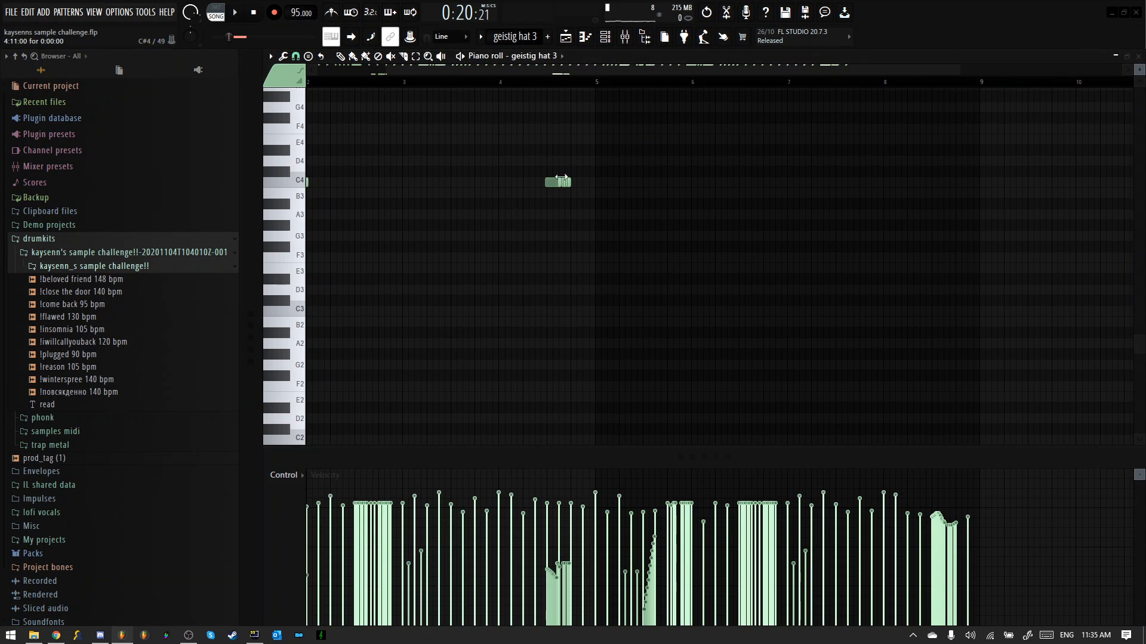
pyautogui.scroll(3, 471, 209)
pyautogui.press('space')
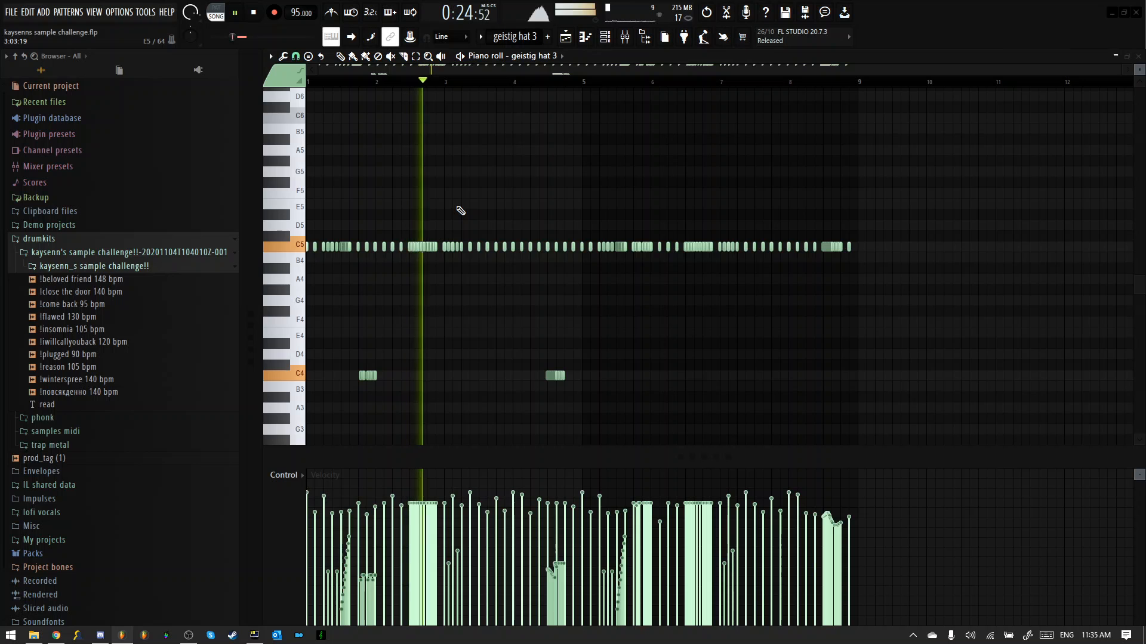
# Step: Check the hi-hat notes' panning, switch the control lane back to note velocity and stop playback
pyautogui.click(306, 477)
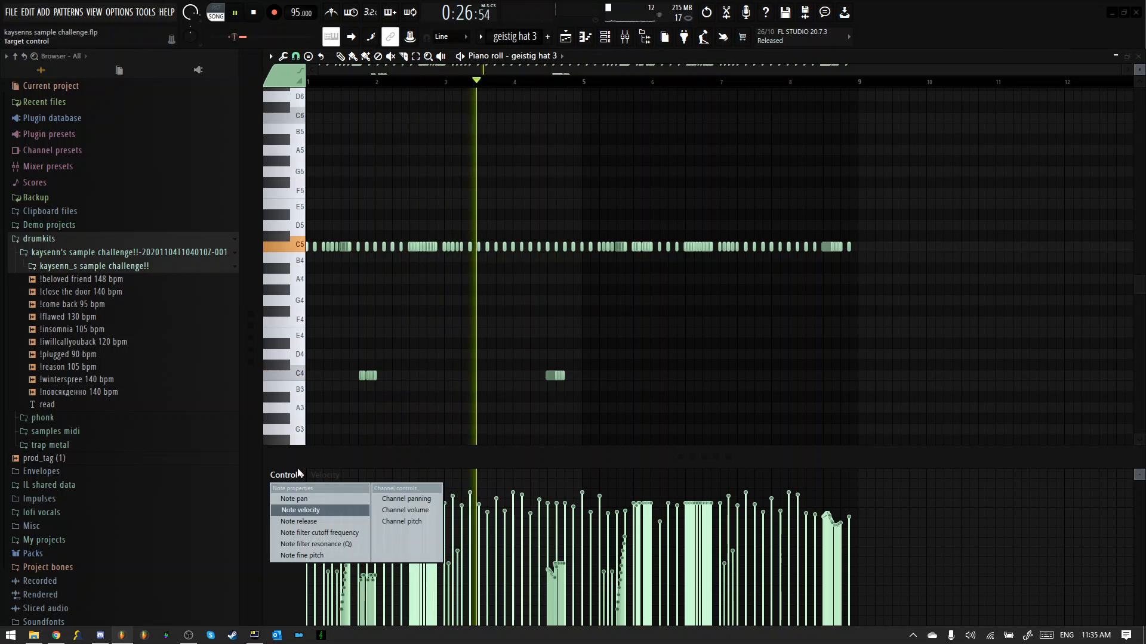
pyautogui.click(294, 498)
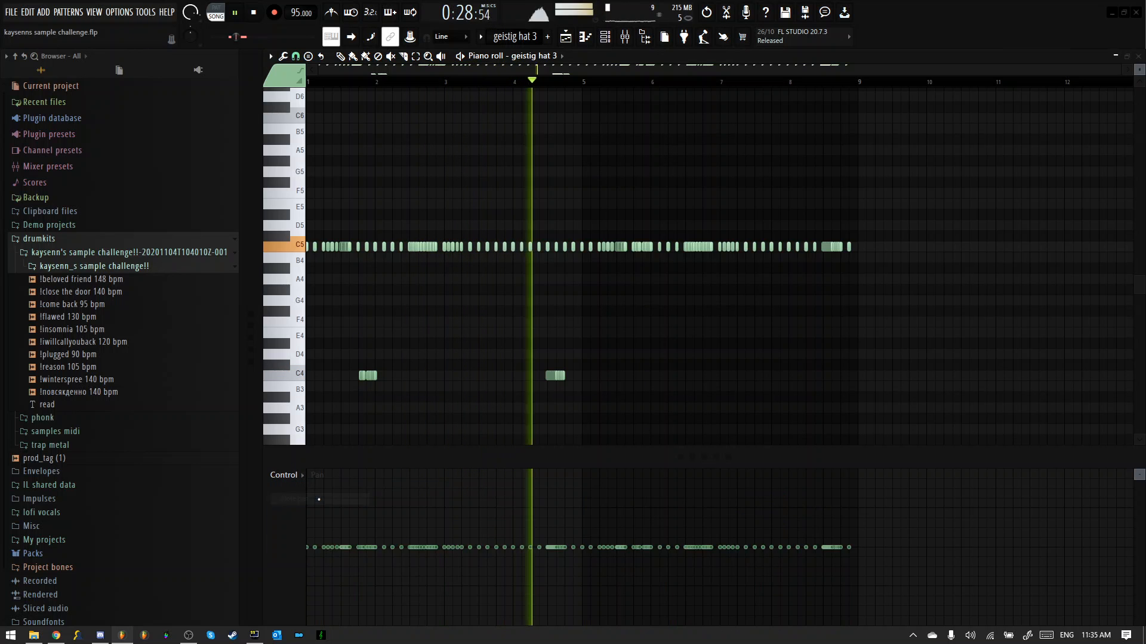
pyautogui.click(277, 477)
pyautogui.click(278, 509)
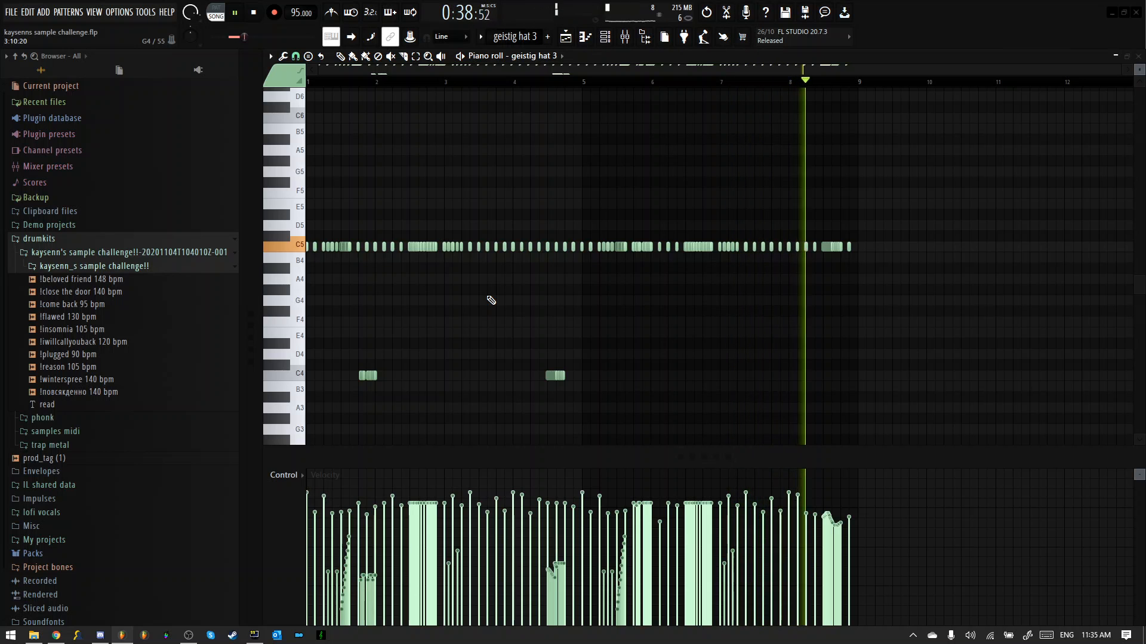
pyautogui.press('space')
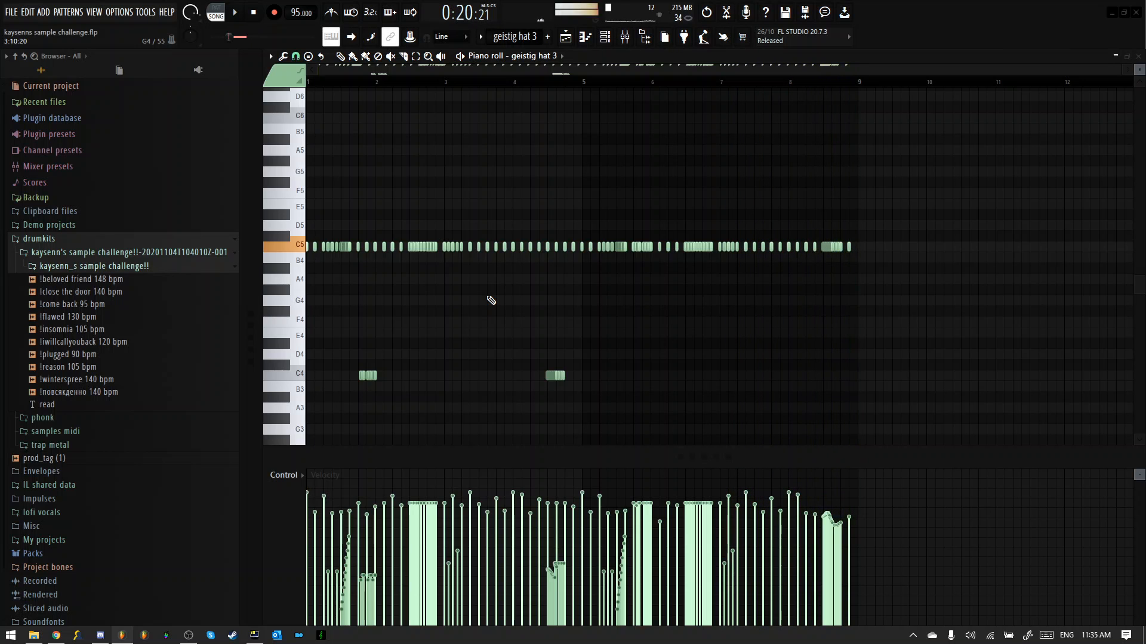
# Step: Examine the hi-hat note pattern and its velocity variations in the piano roll
pyautogui.press('F9')
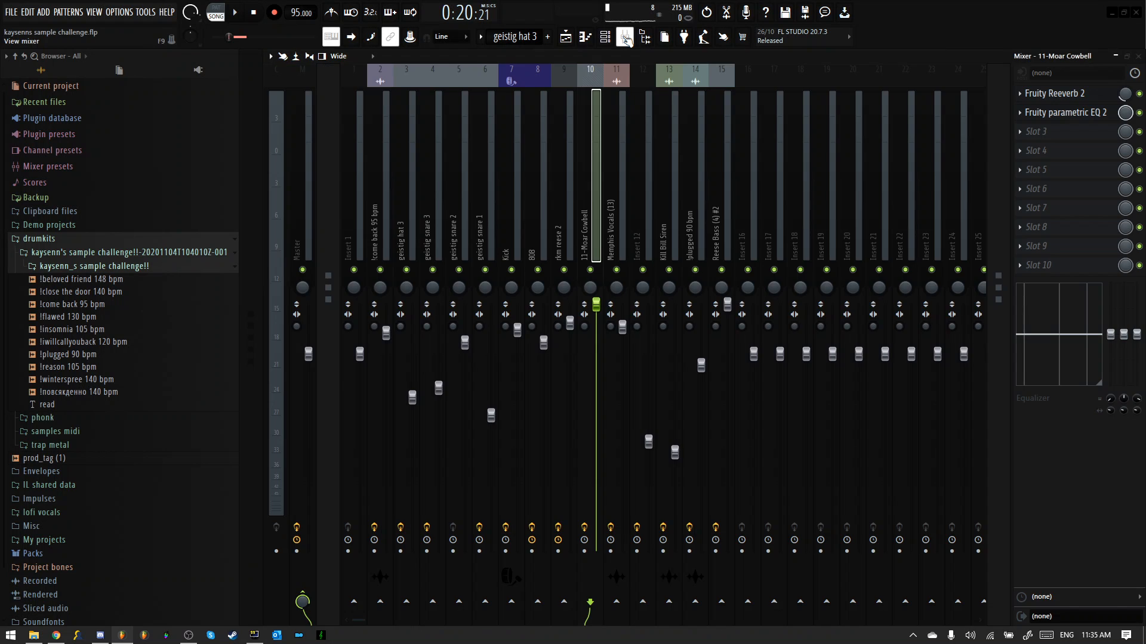
pyautogui.press('F9')
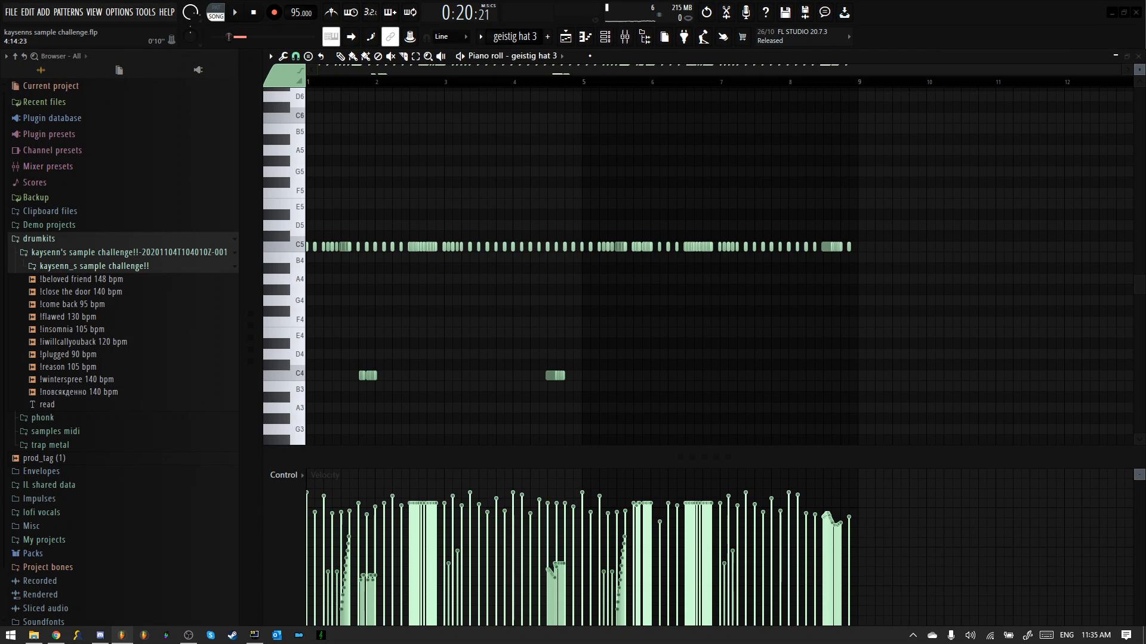
pyautogui.keyDown('ctrl'); pyautogui.scroll(3, 585, 197); pyautogui.keyUp('ctrl')
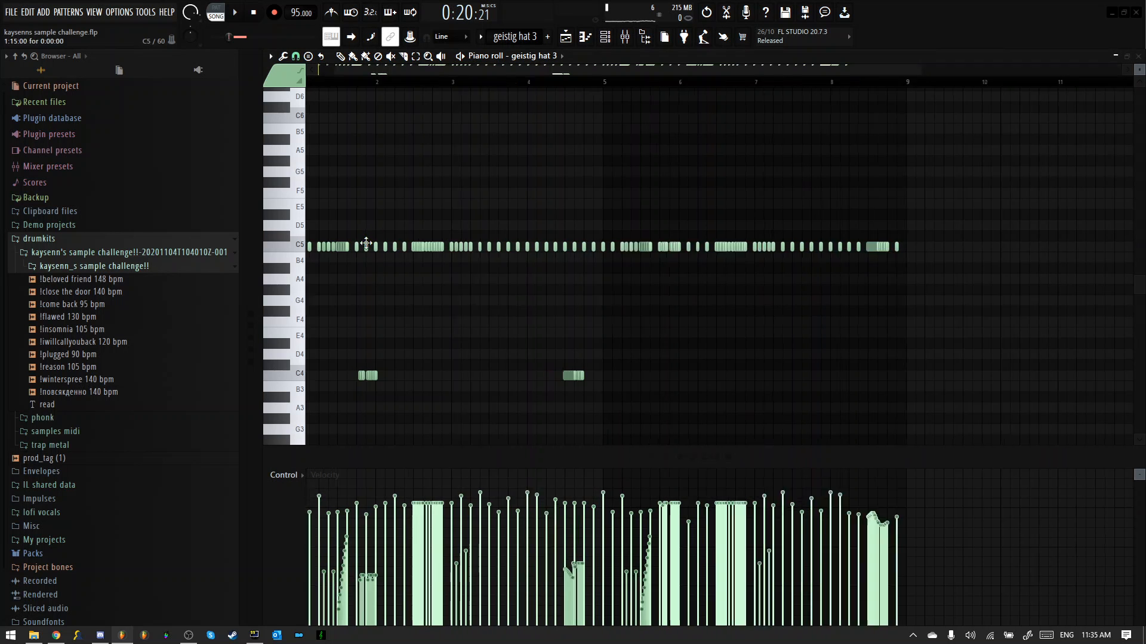
pyautogui.scroll(-4, 656, 90)
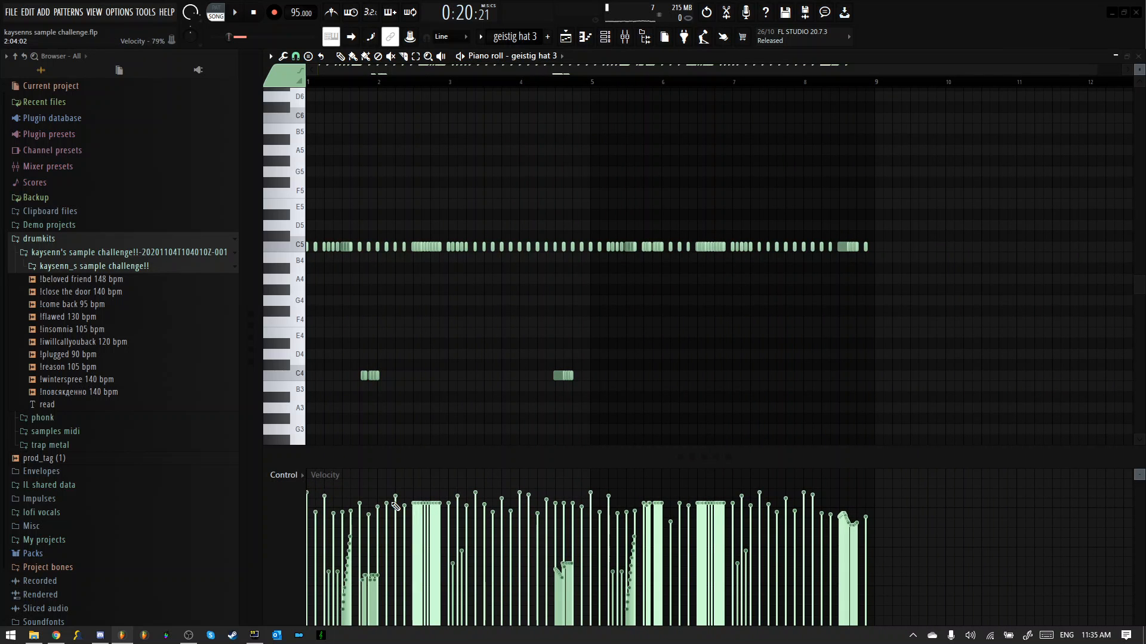
# Step: Audition the geistig hat 3 sample repeatedly at C5 on the piano roll keyboard
pyautogui.click(308, 250)
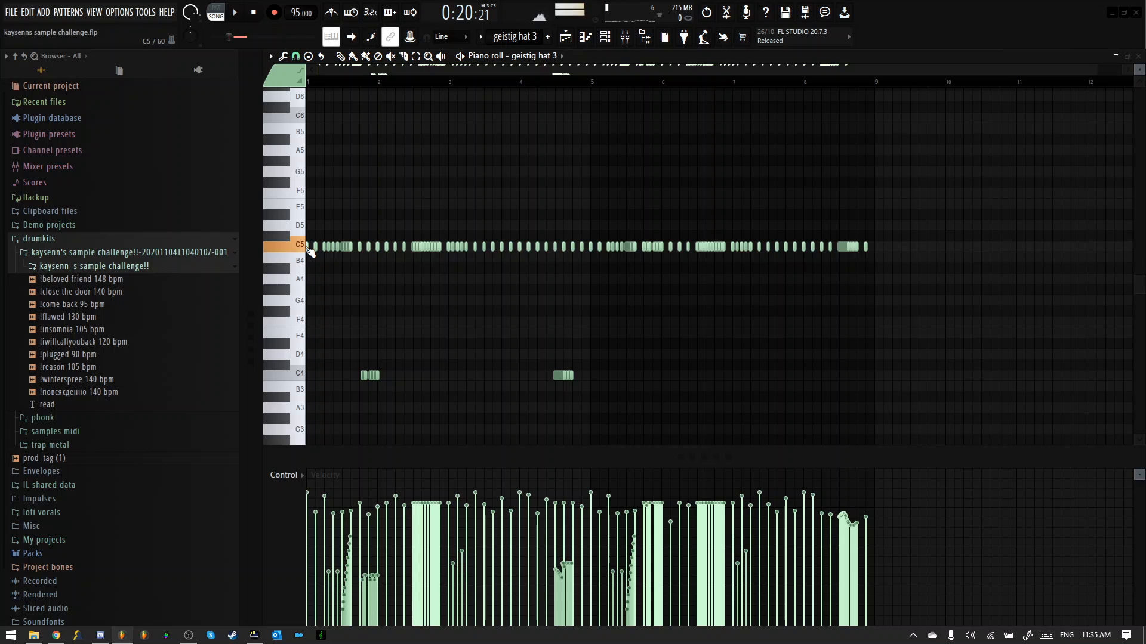
pyautogui.click(308, 250)
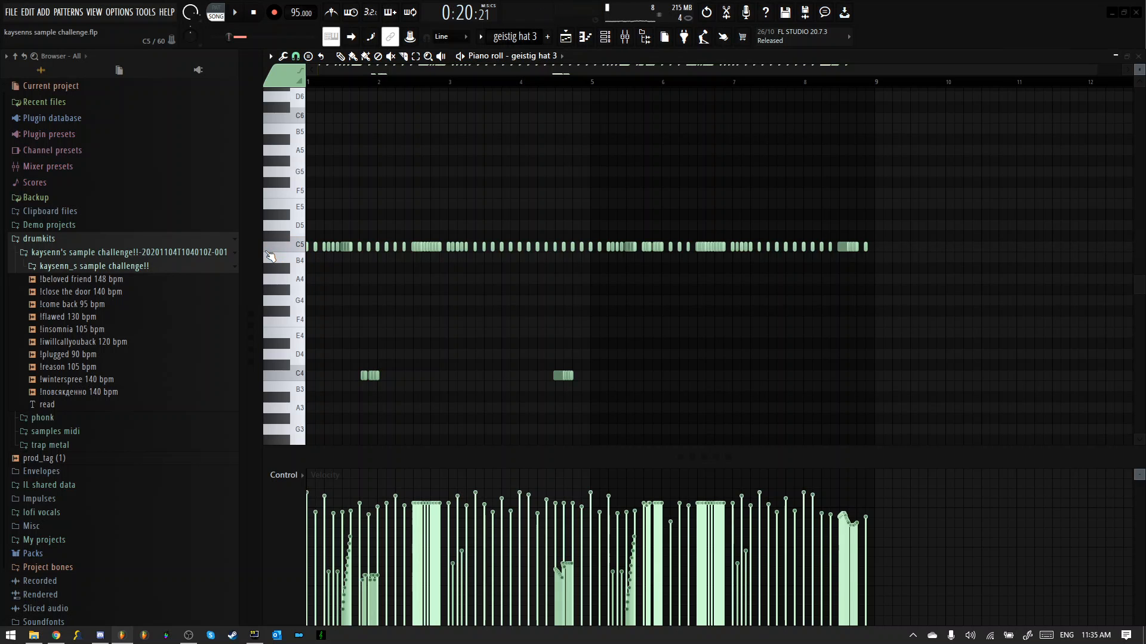
pyautogui.click(272, 250)
pyautogui.click(275, 250)
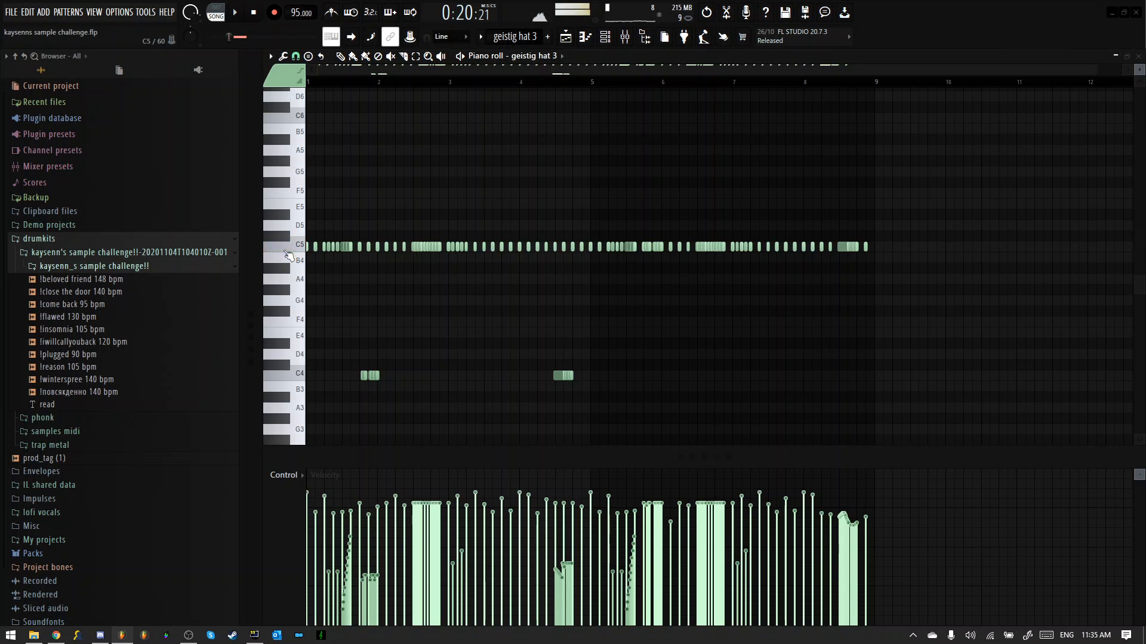
pyautogui.click(288, 255)
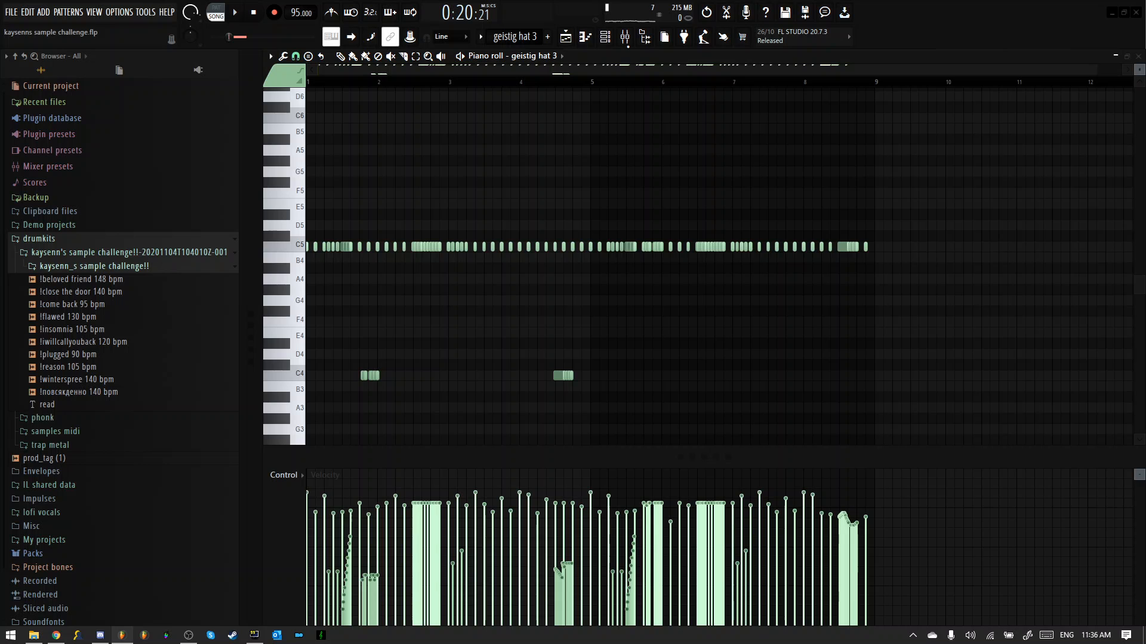
# Step: Select the geistig hat 3 channel in the mixer and open its Fruity parametric EQ 2
pyautogui.press('F9')
pyautogui.press('Left')
pyautogui.press('Left')
pyautogui.press('Left')
pyautogui.press('Left')
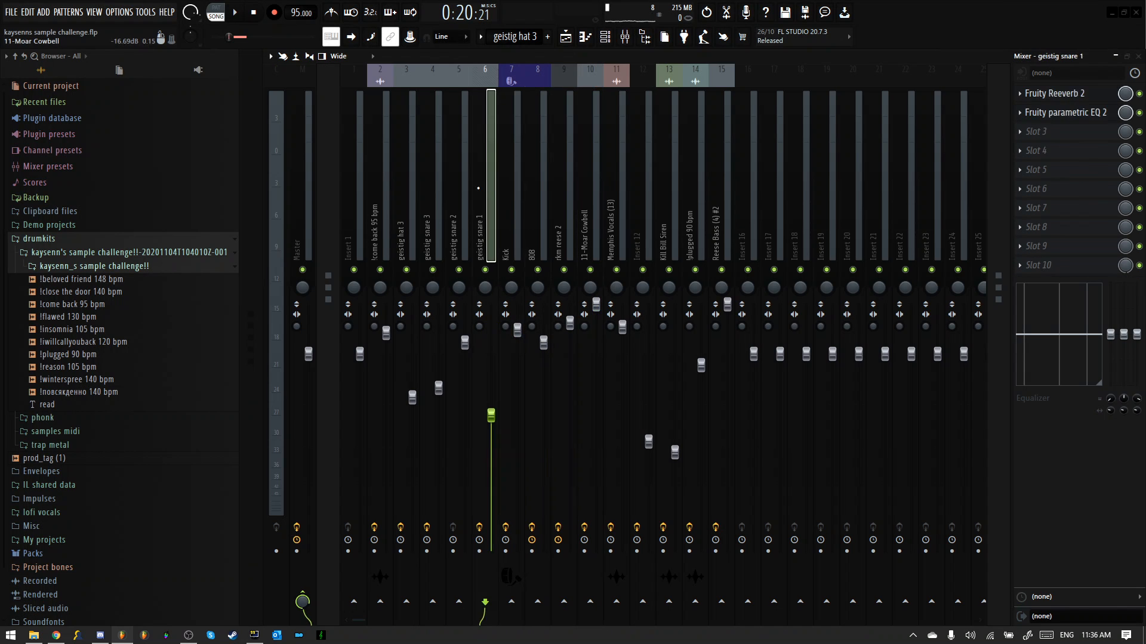
pyautogui.press('Left')
pyautogui.press('Left')
pyautogui.press('Left')
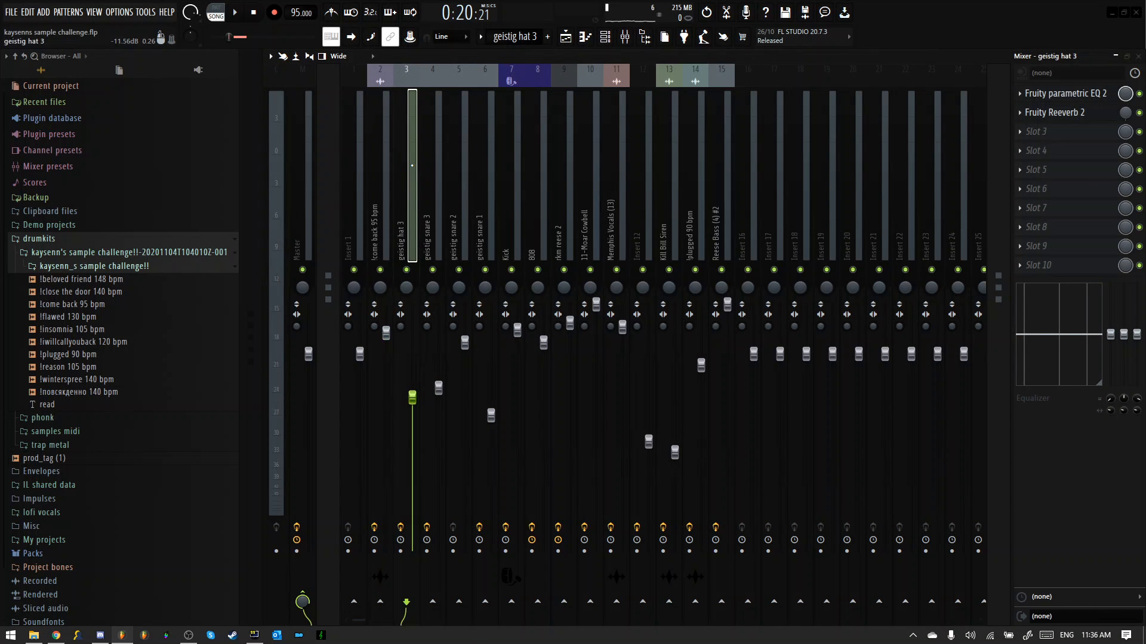
pyautogui.click(1100, 95)
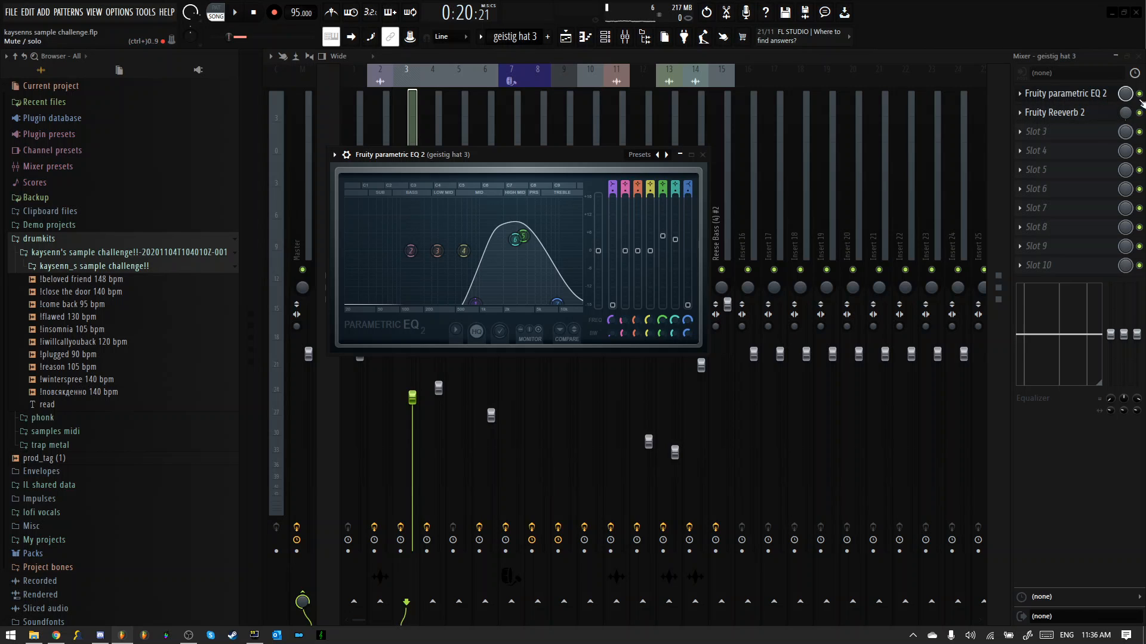
# Step: Inspect the Fruity Reeverb 2 mix level and settings on the geistig hat 3 channel, and return to its equalizer curve
pyautogui.click(1121, 113)
pyautogui.click(1120, 115)
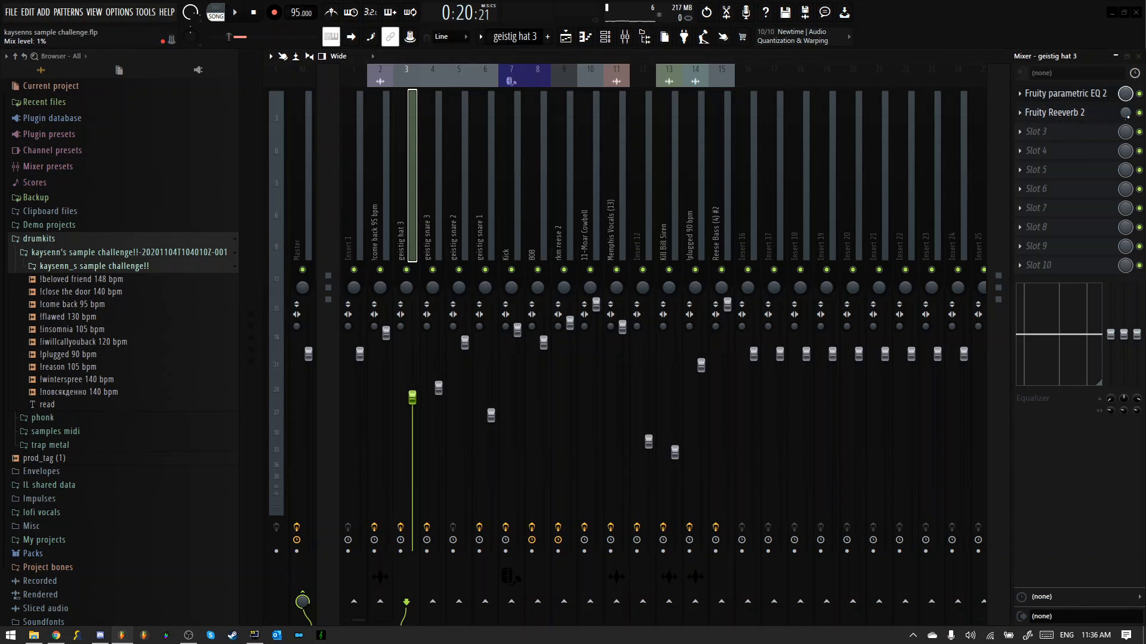
pyautogui.click(1104, 102)
pyautogui.click(1098, 113)
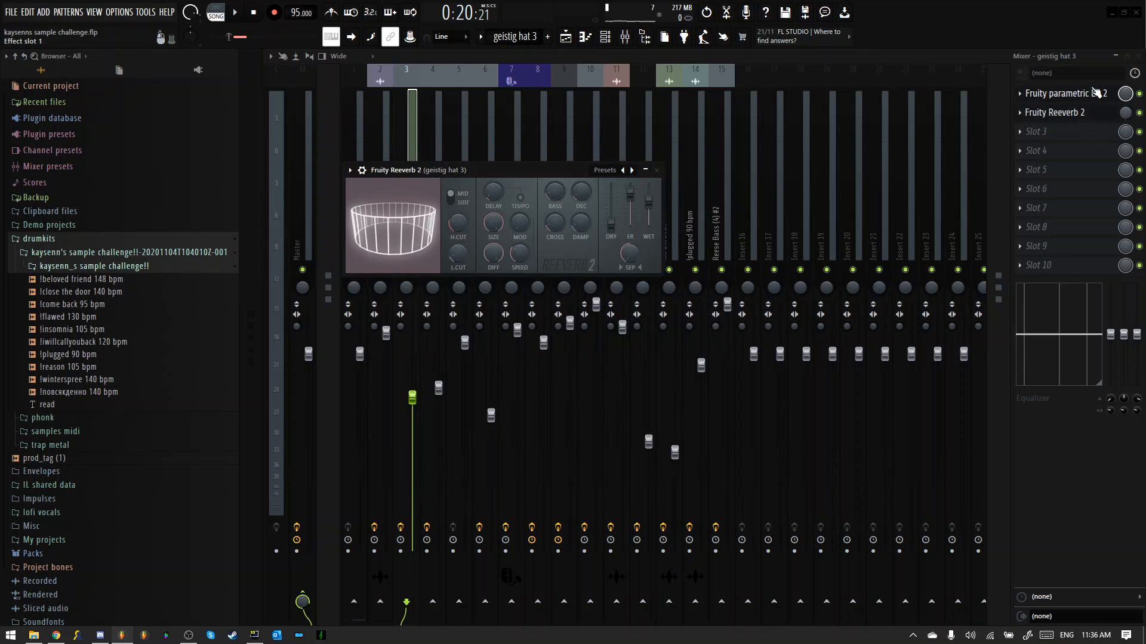
pyautogui.click(1092, 112)
pyautogui.click(1081, 103)
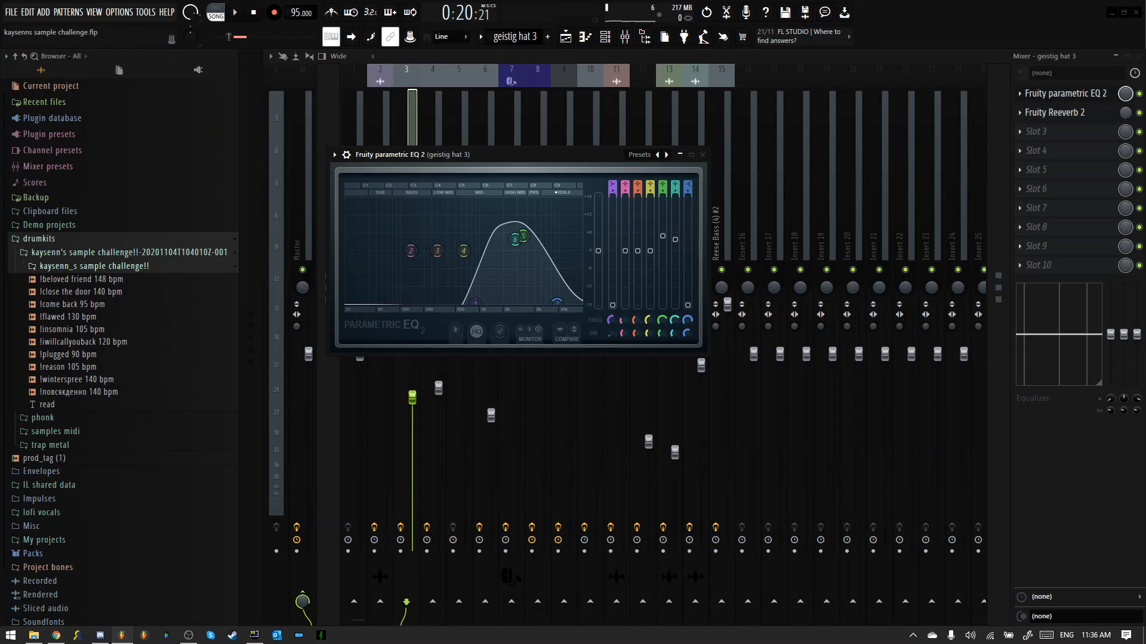
# Step: Audition the geistig hat 3 track with its equalizer open, and close the open windows to return to the playlist
pyautogui.press('space')
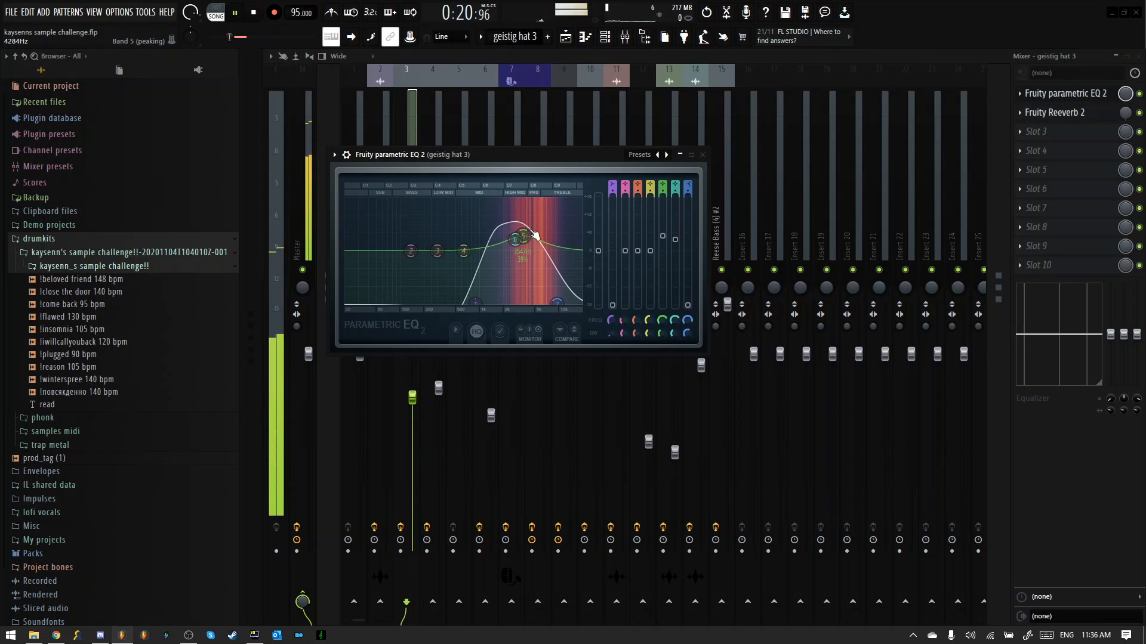
pyautogui.press('space')
pyautogui.click(703, 155)
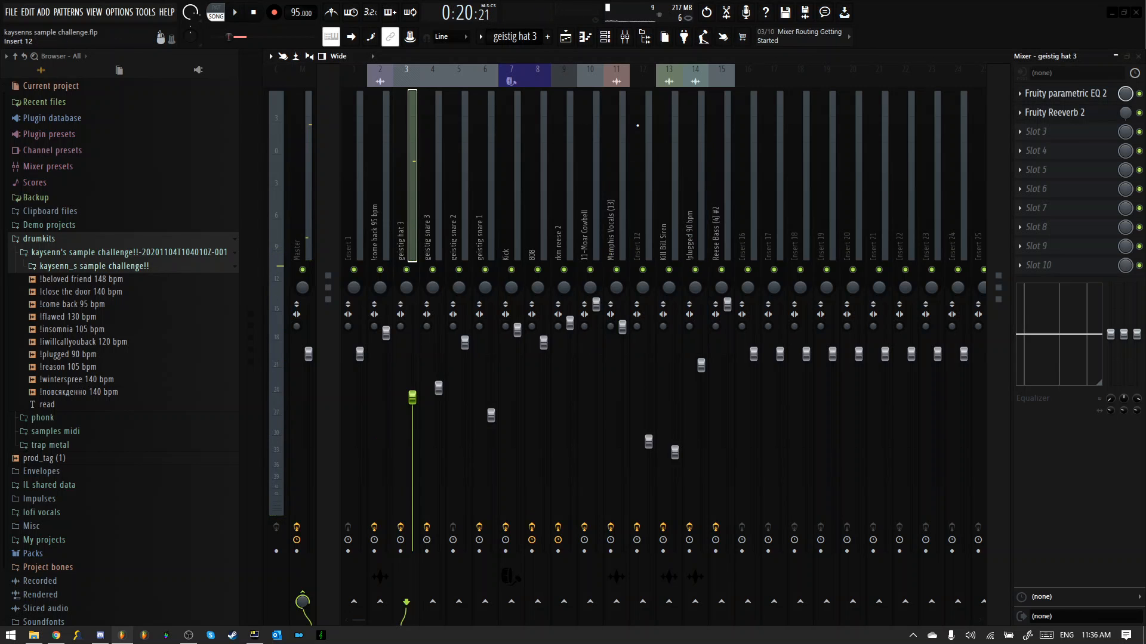
pyautogui.click(1138, 56)
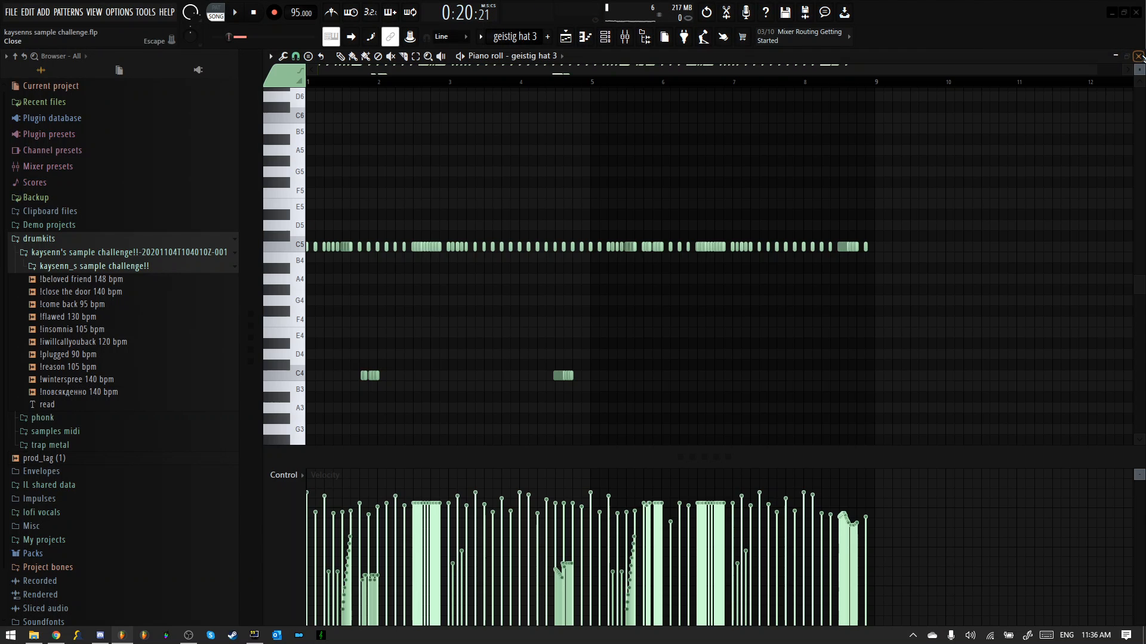
pyautogui.click(1138, 56)
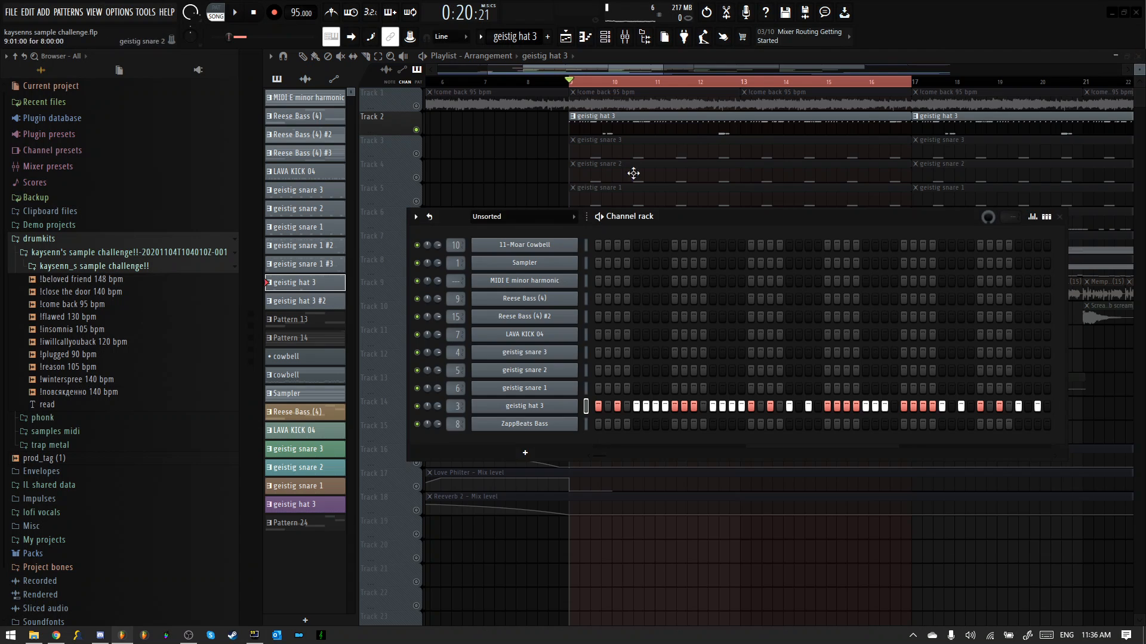
pyautogui.press('F6')
# Step: Enable only the three geistig snare tracks (Tracks 3 to 5) and play them together
pyautogui.click(418, 154)
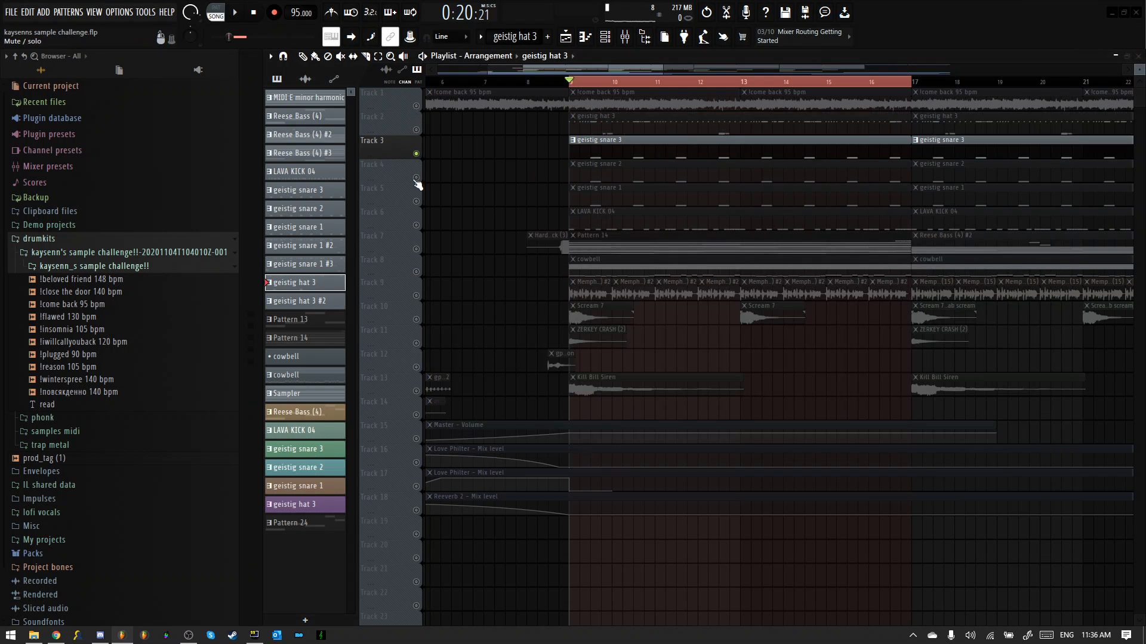
pyautogui.moveTo(417, 180); pyautogui.dragTo(420, 207)
pyautogui.press('space')
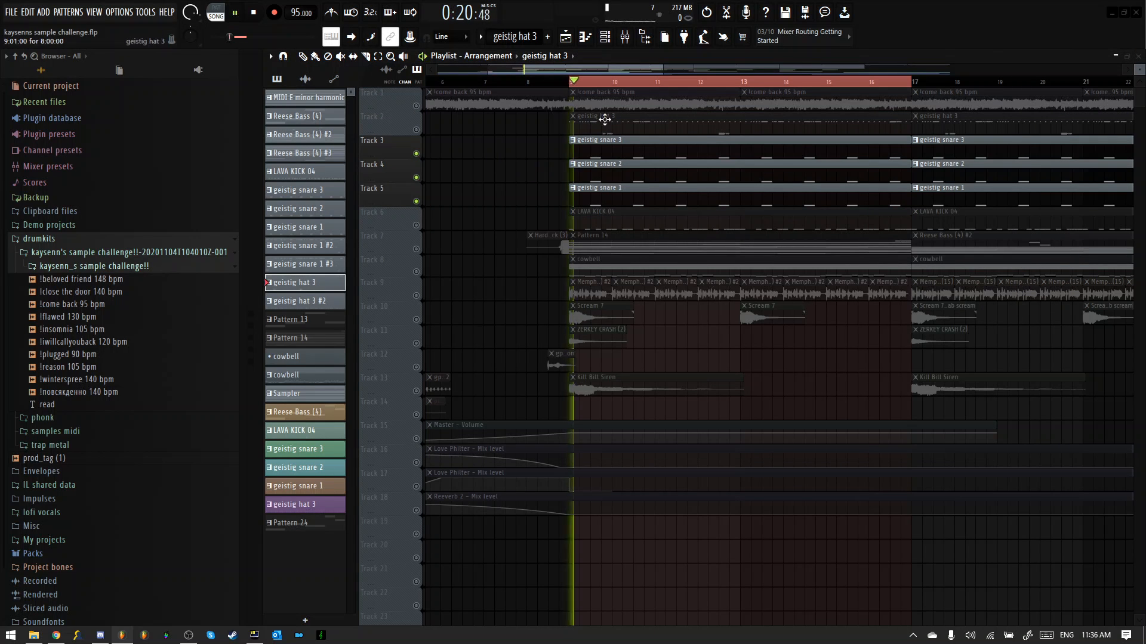
pyautogui.press('space')
# Step: Isolate the geistig snare 3 track and open Fruity parametric EQ 2 on its mixer channel
pyautogui.moveTo(417, 154); pyautogui.dragTo(421, 202)
pyautogui.click(422, 156)
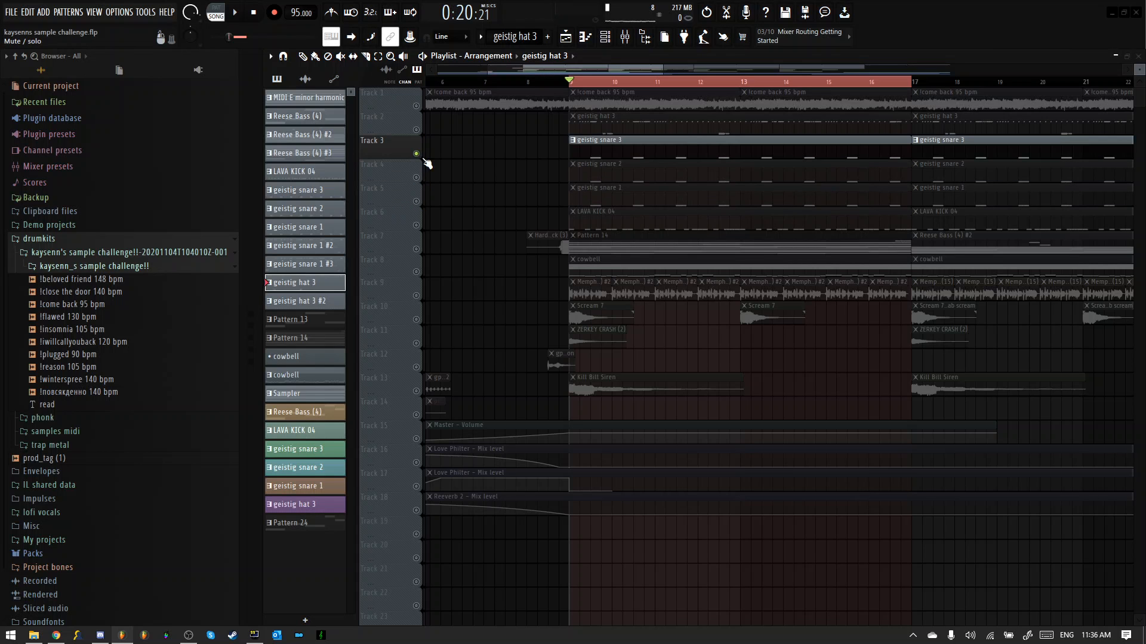
pyautogui.click(624, 37)
pyautogui.click(433, 210)
pyautogui.press('space')
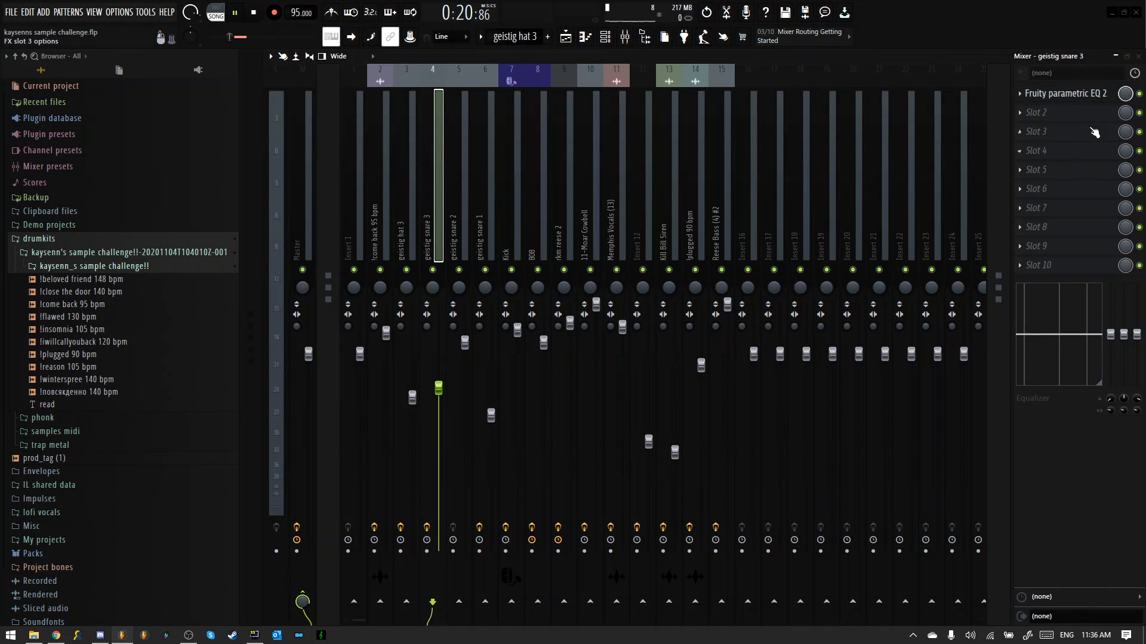
pyautogui.click(1090, 95)
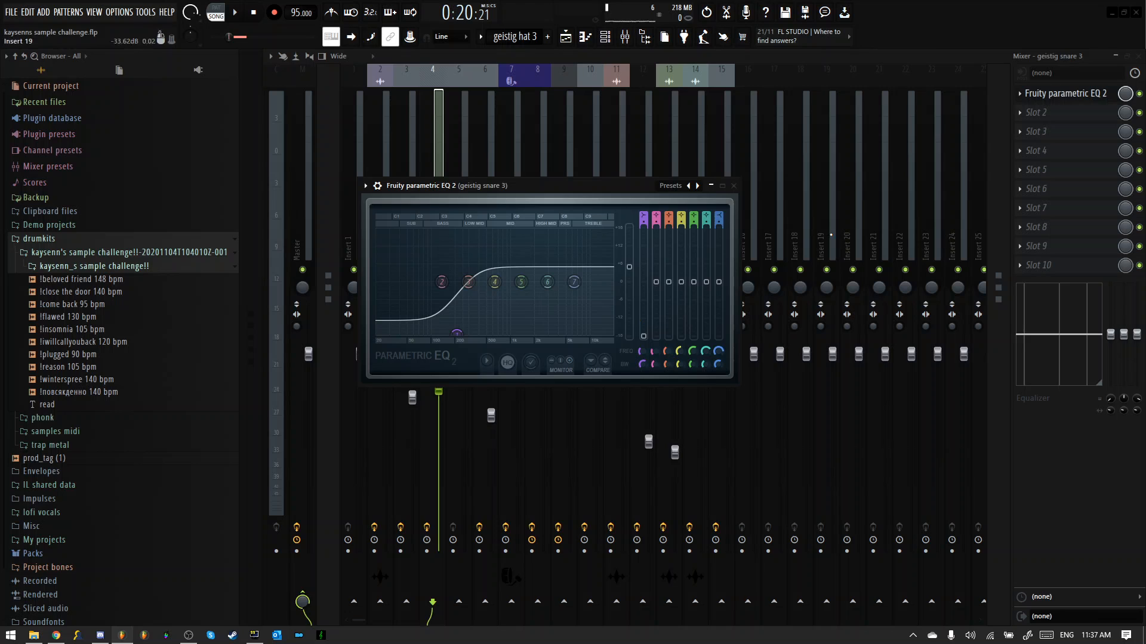
# Step: Examine the equalizer curve of geistig snare 3 during playback, and return to the playlist
pyautogui.moveTo(637, 278)
pyautogui.mouseDown()
pyautogui.moveTo(635, 298)
pyautogui.moveTo(633, 269)
pyautogui.mouseUp()
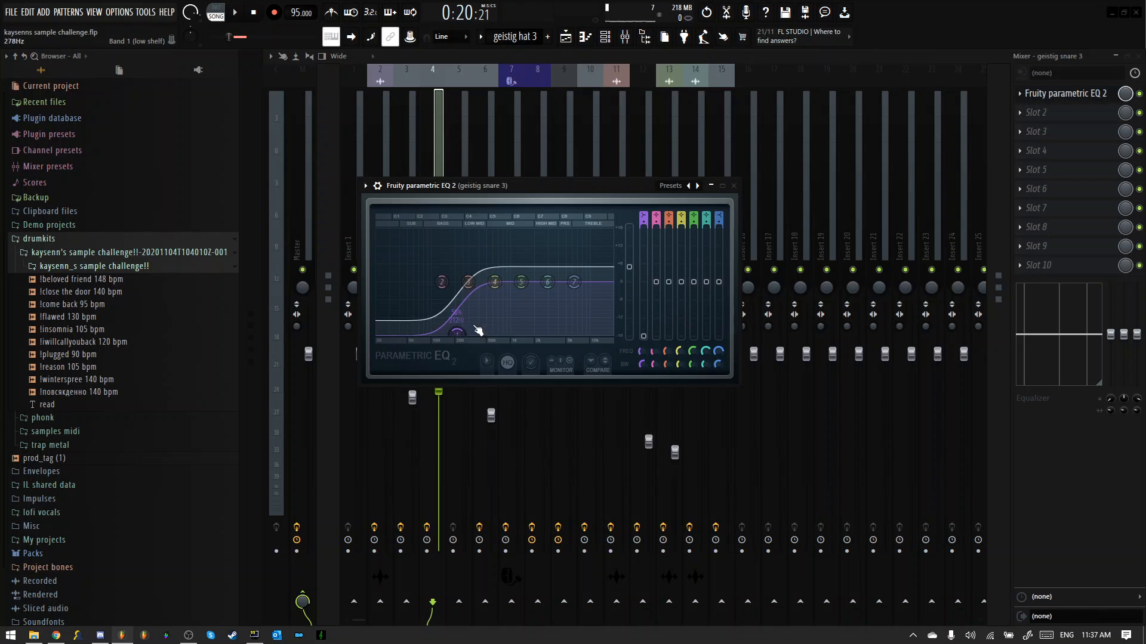
pyautogui.press('space')
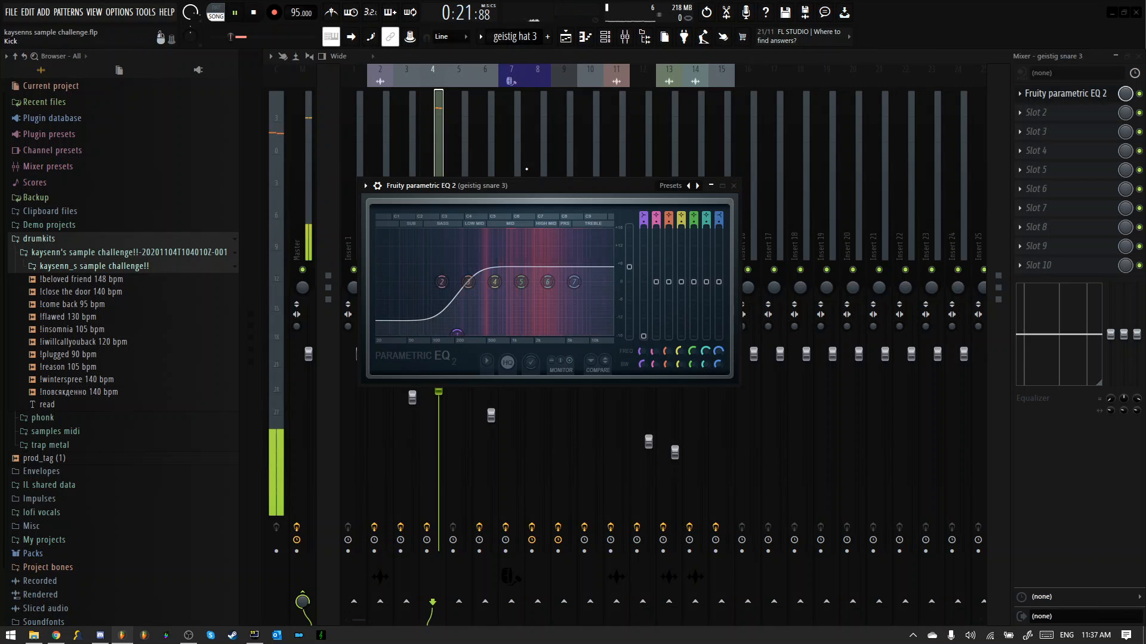
pyautogui.click(734, 186)
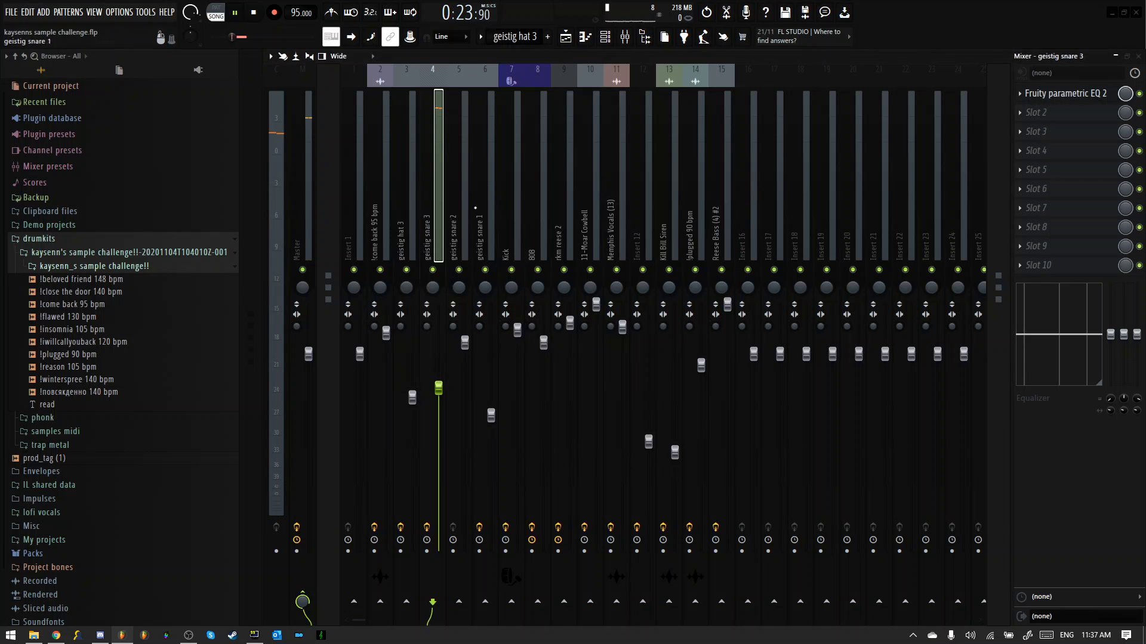
pyautogui.press('space')
pyautogui.press('F5')
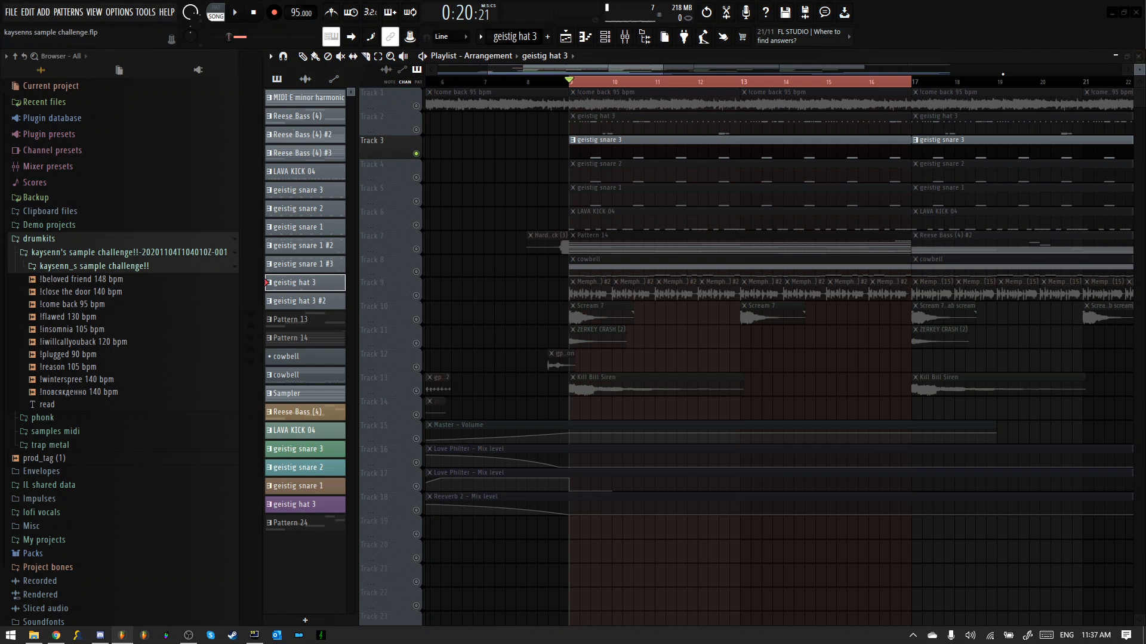
# Step: Isolate the geistig snare 2 track on Track 4 and check its mixer channel's effect slots during playback
pyautogui.rightClick(410, 181)
pyautogui.rightClick(418, 159)
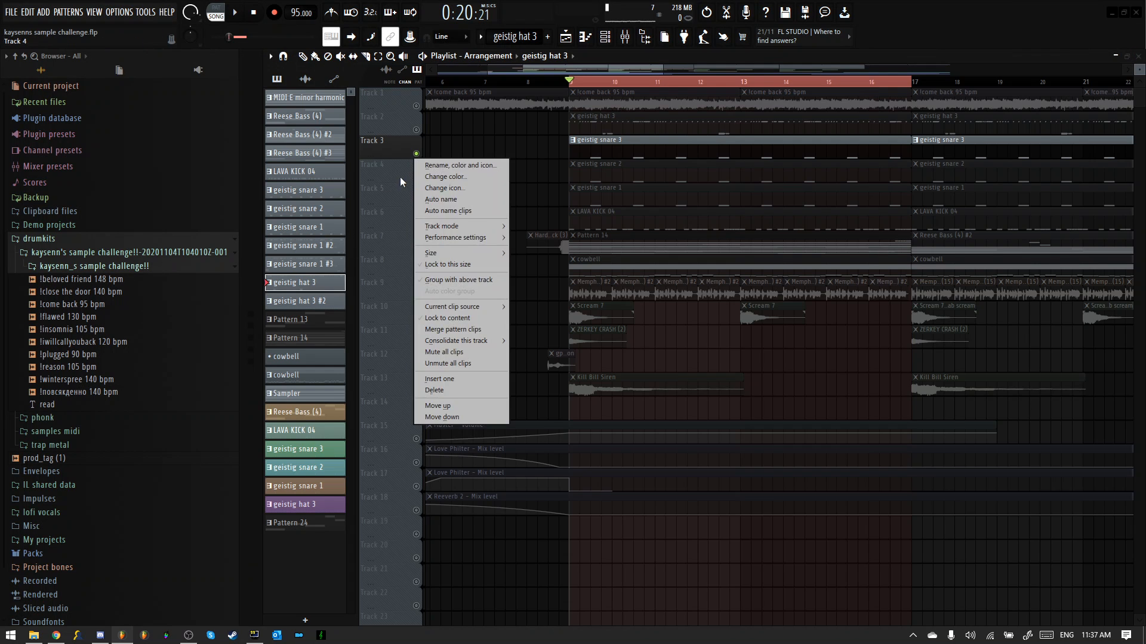
pyautogui.moveTo(400, 181); pyautogui.dragTo(423, 179)
pyautogui.click(425, 180)
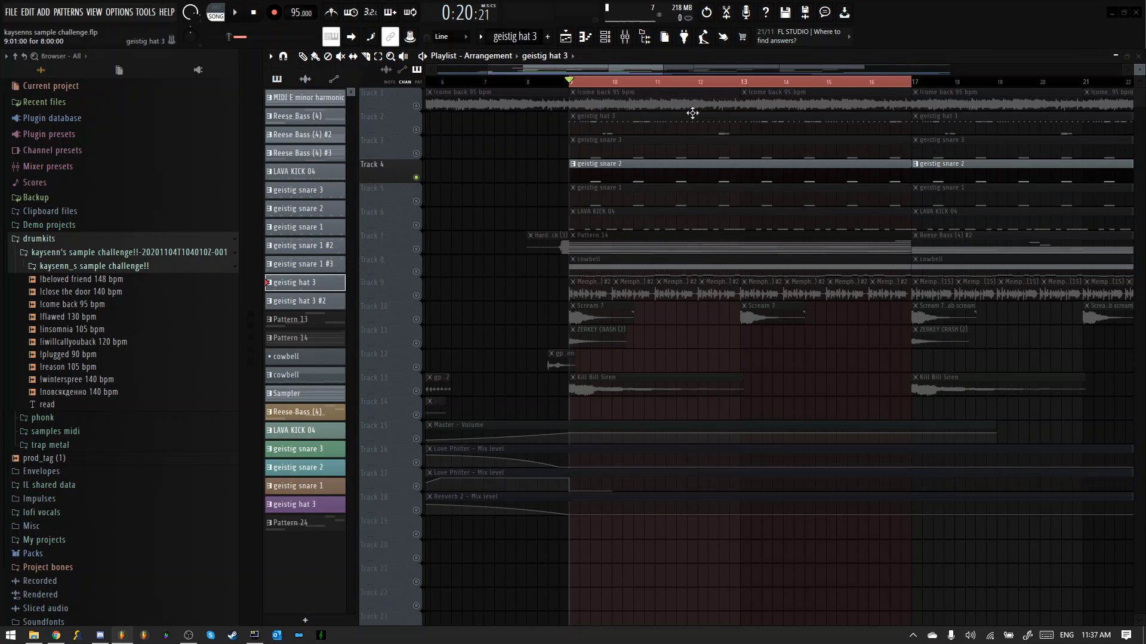
pyautogui.press('F9')
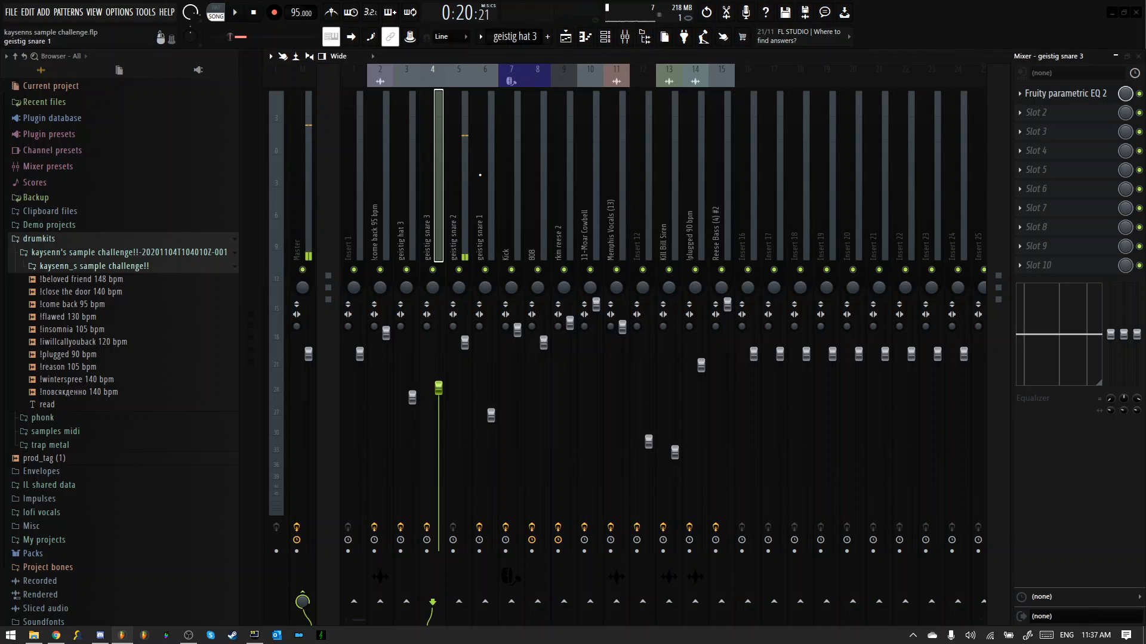
pyautogui.press('Right')
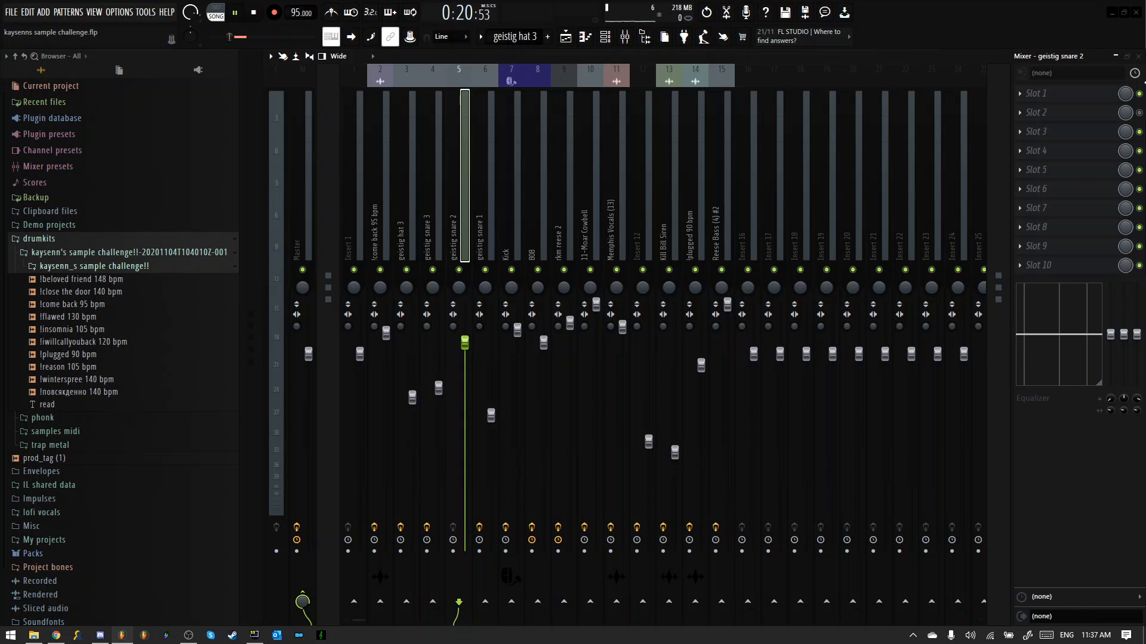
pyautogui.press('space')
pyautogui.press('F9')
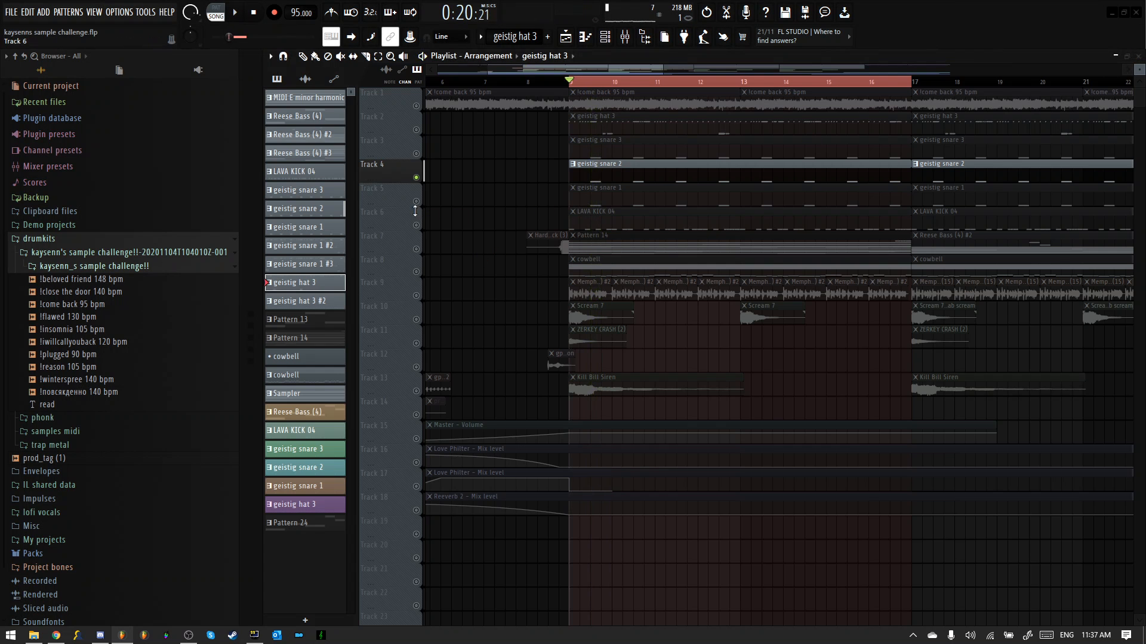
# Step: Isolate the geistig snare 1 track, play it, and inspect Fruity Reeverb 2 on its mixer channel
pyautogui.click(419, 203)
pyautogui.press('space')
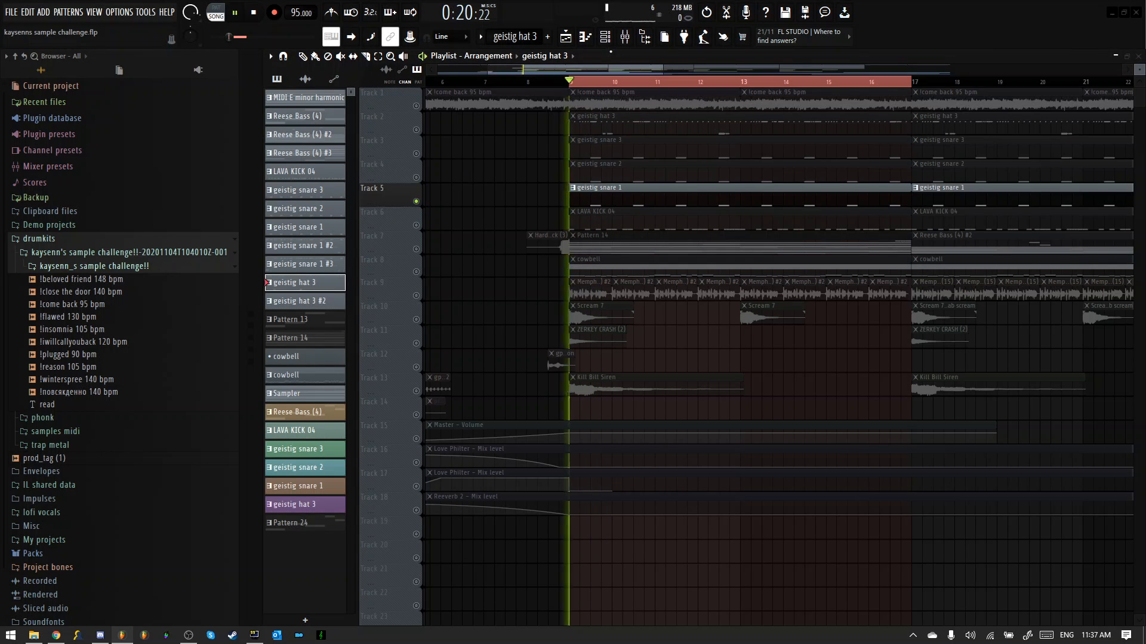
pyautogui.click(624, 37)
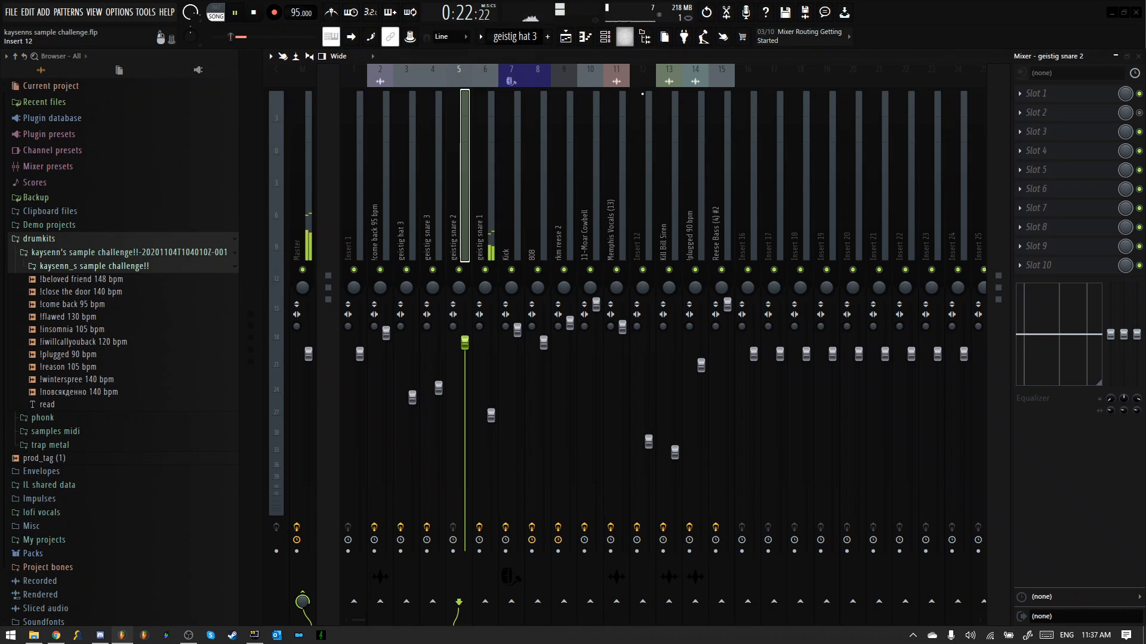
pyautogui.click(1106, 99)
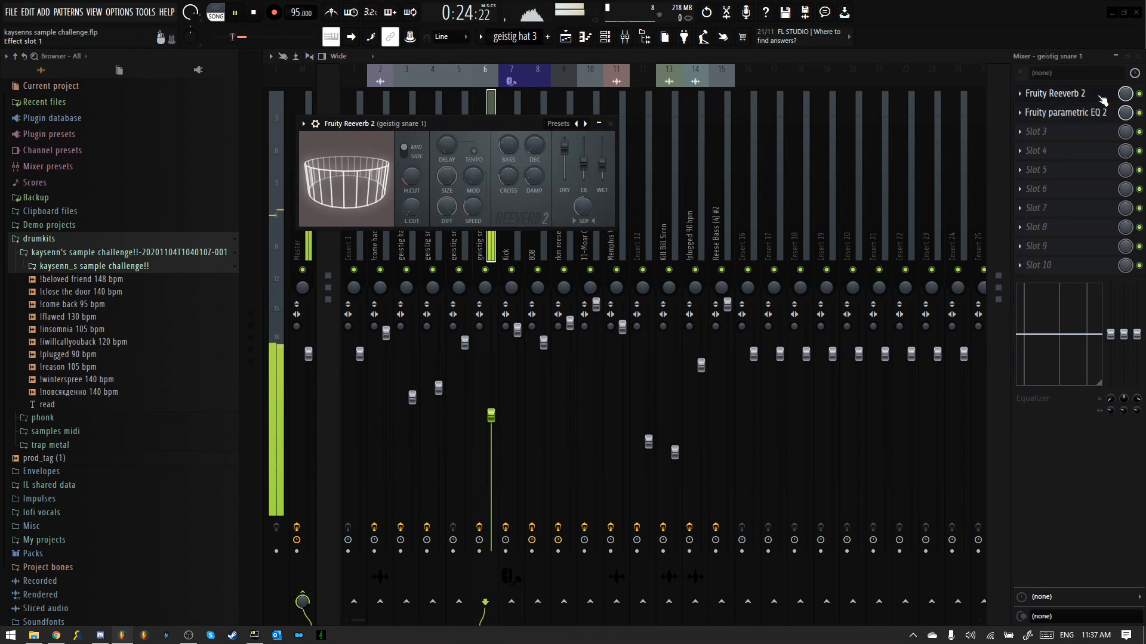
pyautogui.press('space')
pyautogui.press('Escape')
# Step: Lower band 5 in geistig snare 1's Fruity parametric EQ 2 to about -0.2 dB at 2245 Hz
pyautogui.click(1079, 117)
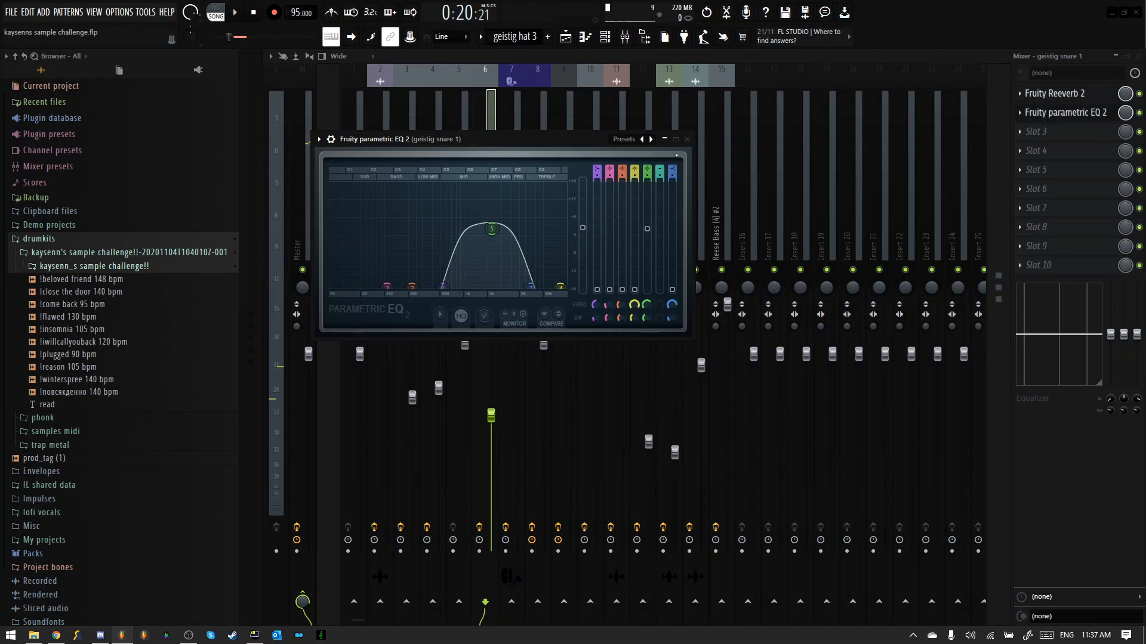
pyautogui.click(623, 143)
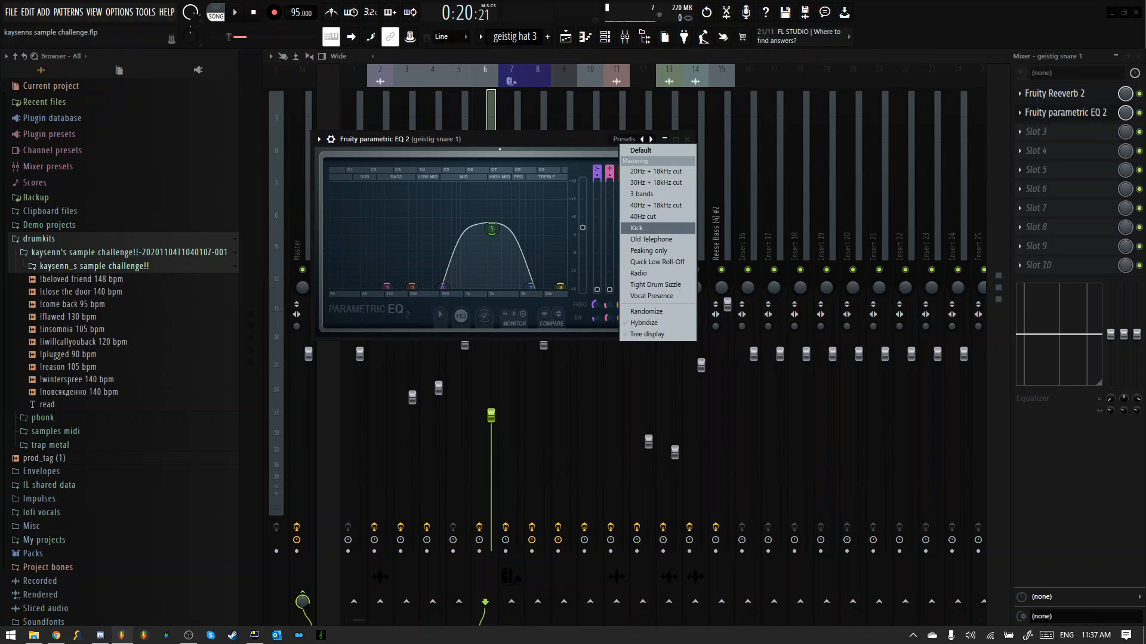
pyautogui.click(500, 141)
pyautogui.moveTo(492, 229)
pyautogui.mouseDown()
pyautogui.moveTo(491, 191)
pyautogui.moveTo(491, 235)
pyautogui.mouseUp()
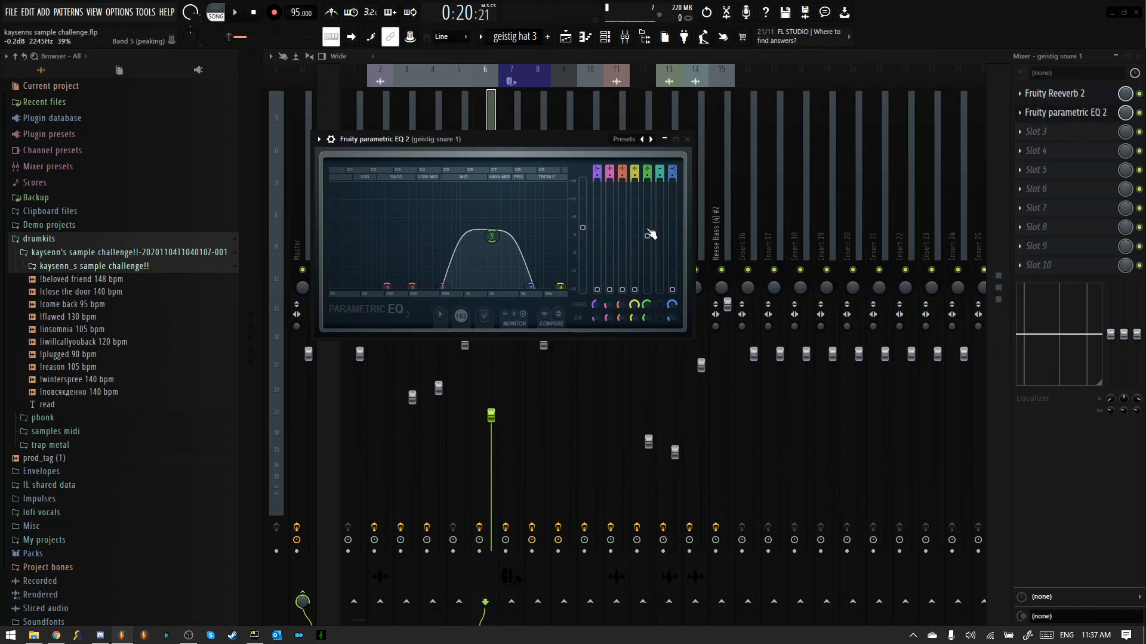
pyautogui.click(688, 140)
# Step: Audition geistig snare 1 and recheck its Fruity Reeverb 2 settings, and return to the playlist
pyautogui.press('space')
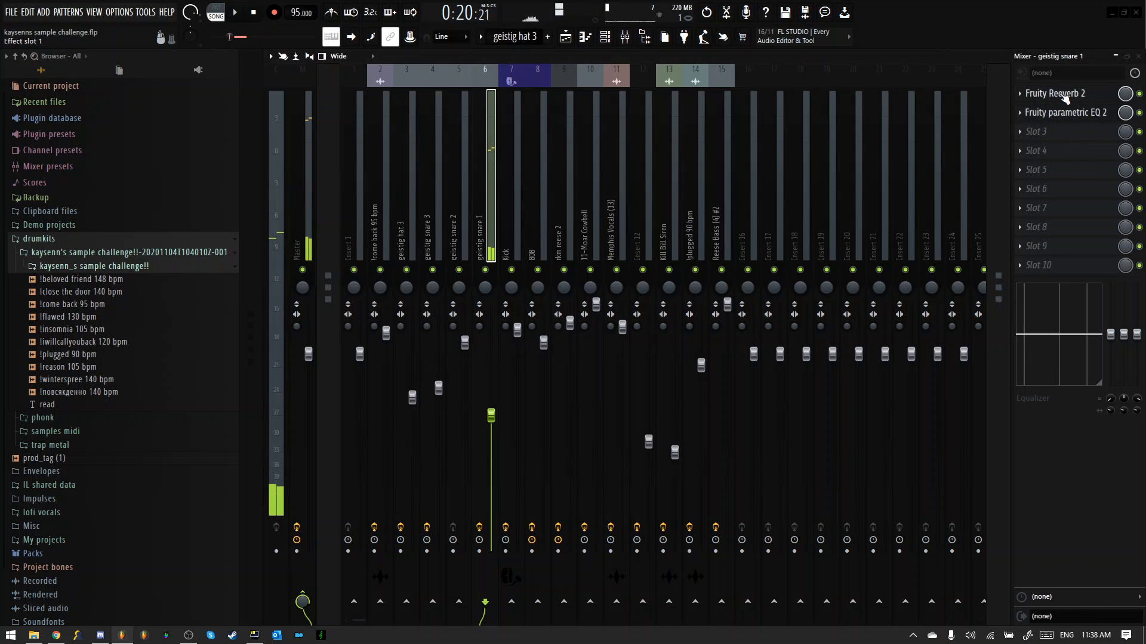
pyautogui.click(1053, 94)
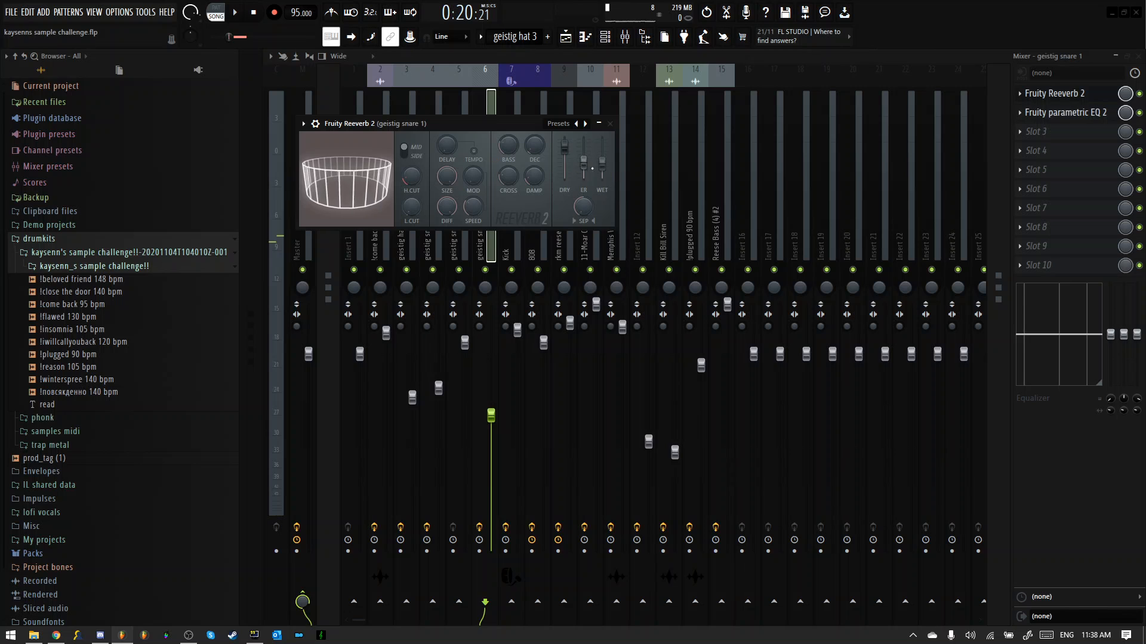
pyautogui.click(609, 124)
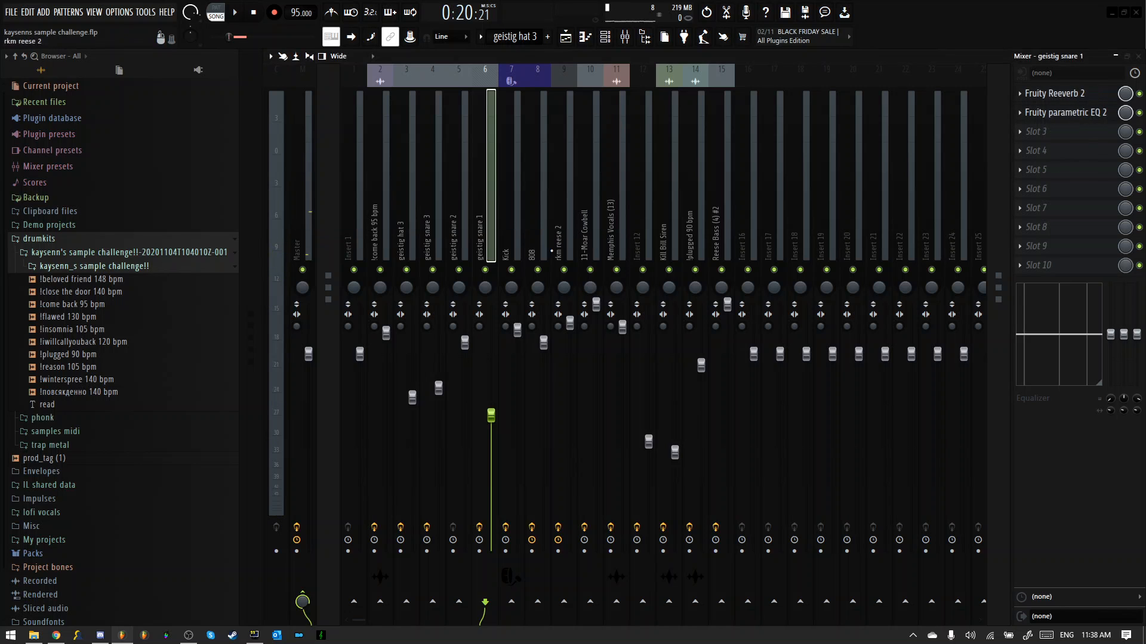
pyautogui.click(1127, 56)
pyautogui.press('F9')
# Step: Unmute the geistig snare 2 and geistig snare 3 tracks alongside geistig snare 1 and play the layered snares
pyautogui.click(415, 177)
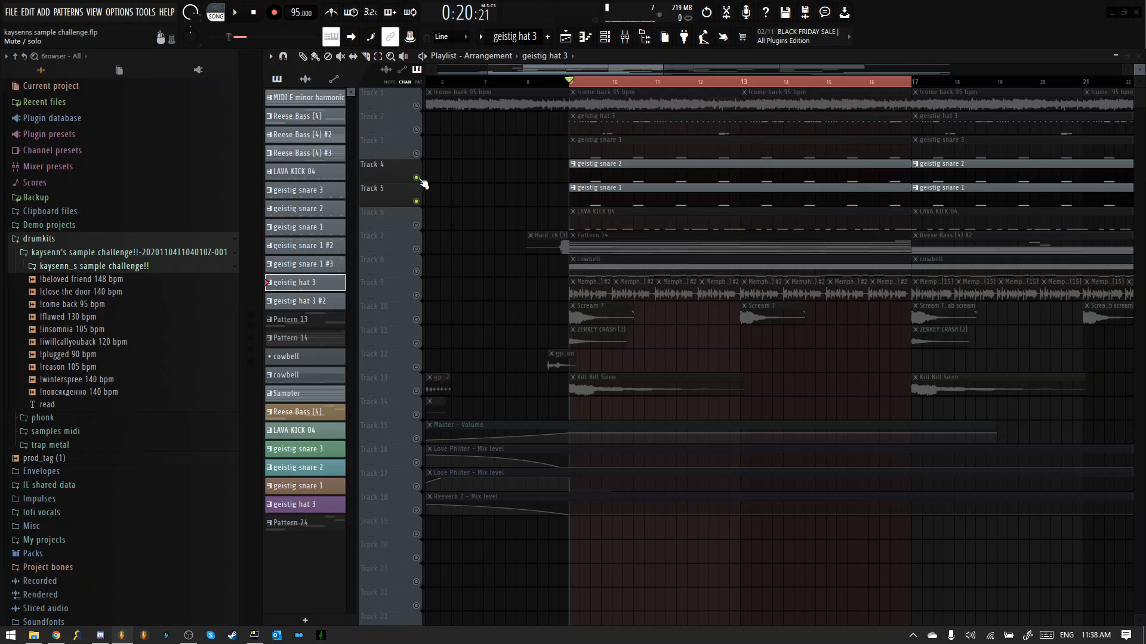
pyautogui.press('space')
pyautogui.click(416, 154)
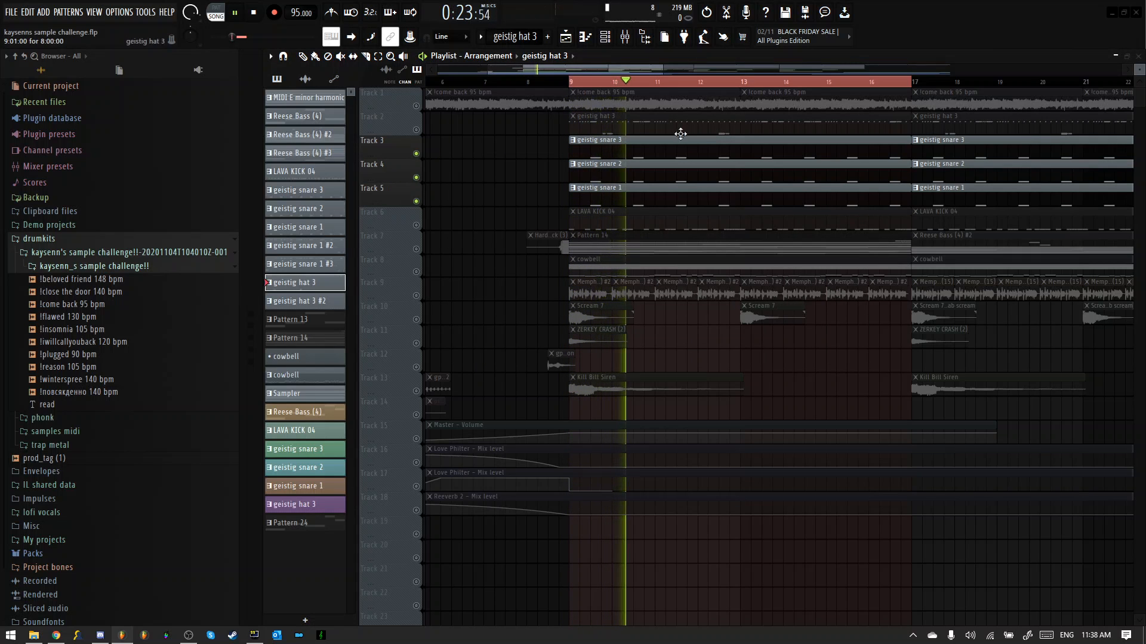
pyautogui.press('space')
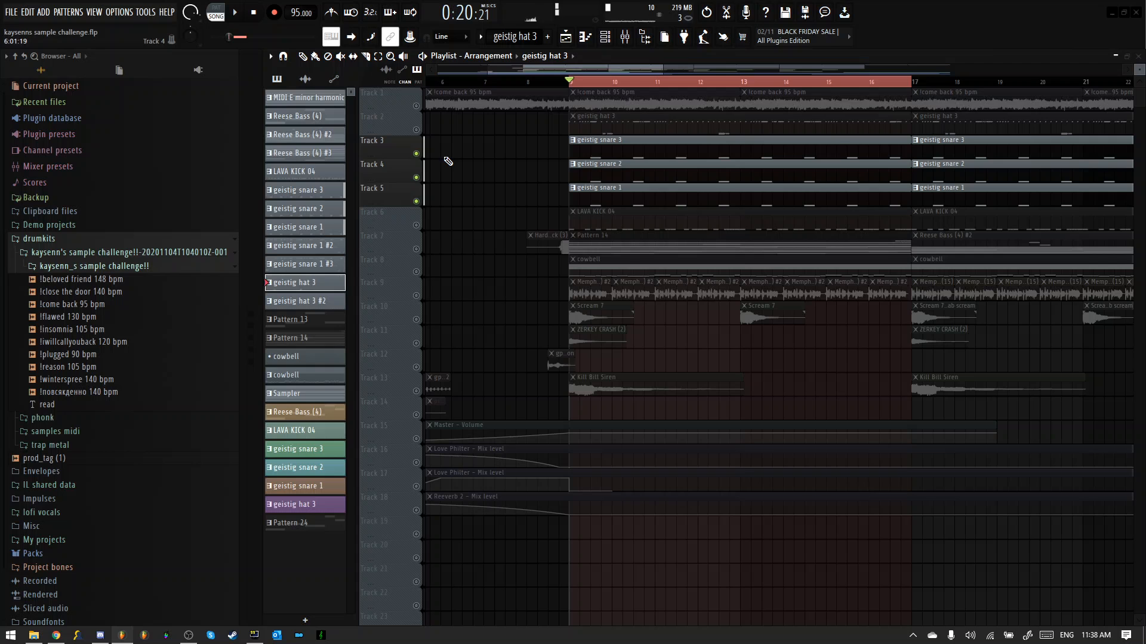
# Step: Add the geistig hat 3 track and the !come back 95 bpm sample track to the snares during playback
pyautogui.click(415, 129)
pyautogui.press('space')
pyautogui.click(415, 106)
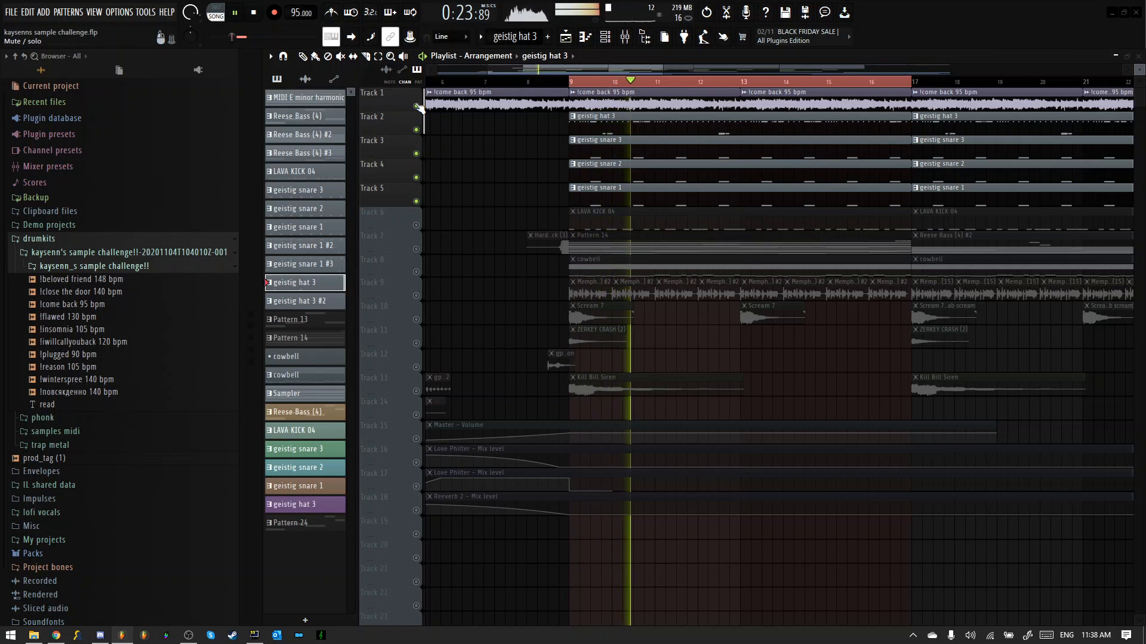
pyautogui.press('space')
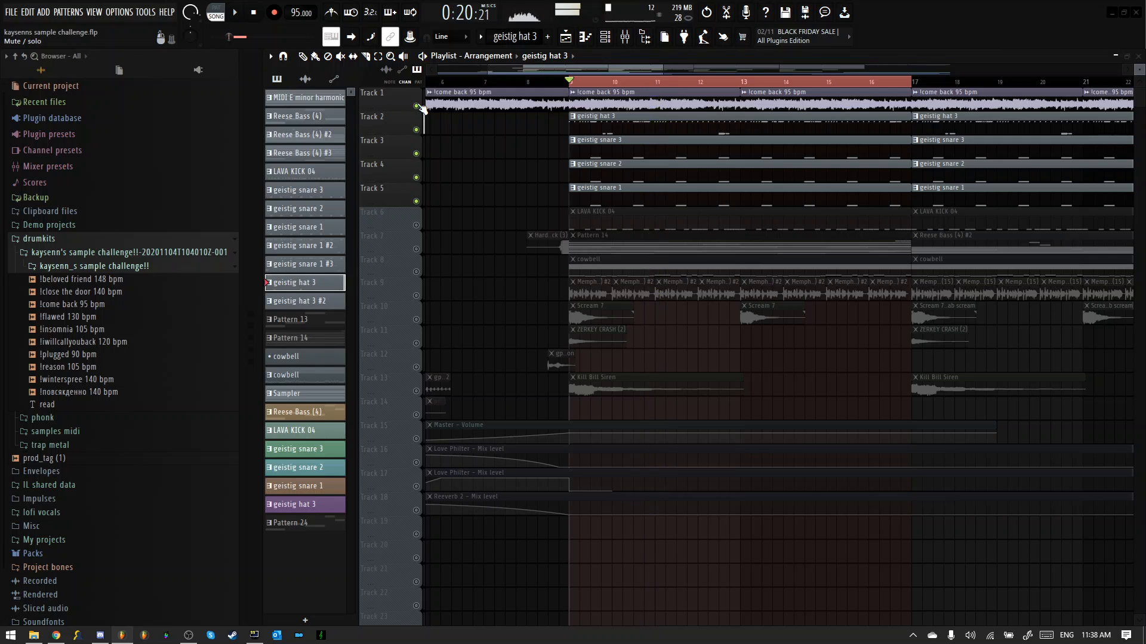
# Step: Mute the sample, hi-hat and three snare tracks (Tracks 1 to 5) in the playlist
pyautogui.click(416, 105)
pyautogui.click(416, 130)
pyautogui.click(415, 153)
pyautogui.click(416, 178)
pyautogui.click(416, 201)
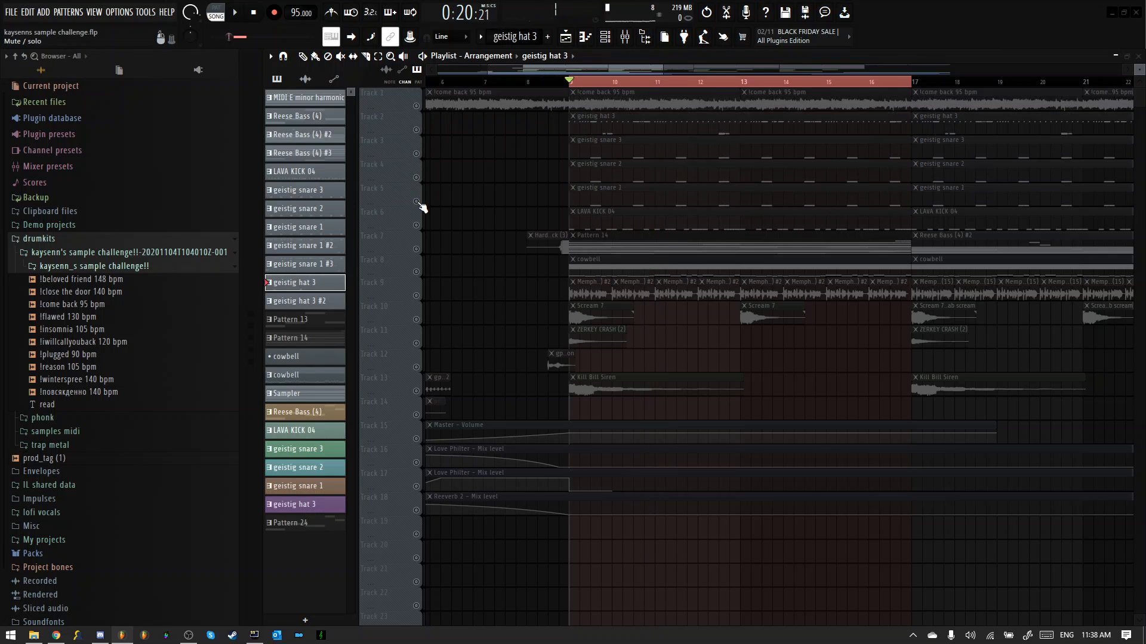
# Step: Unmute the LAVA KICK 04 track on Track 6, play it alone and open the mixer
pyautogui.scroll(2, 406, 208)
pyautogui.click(416, 225)
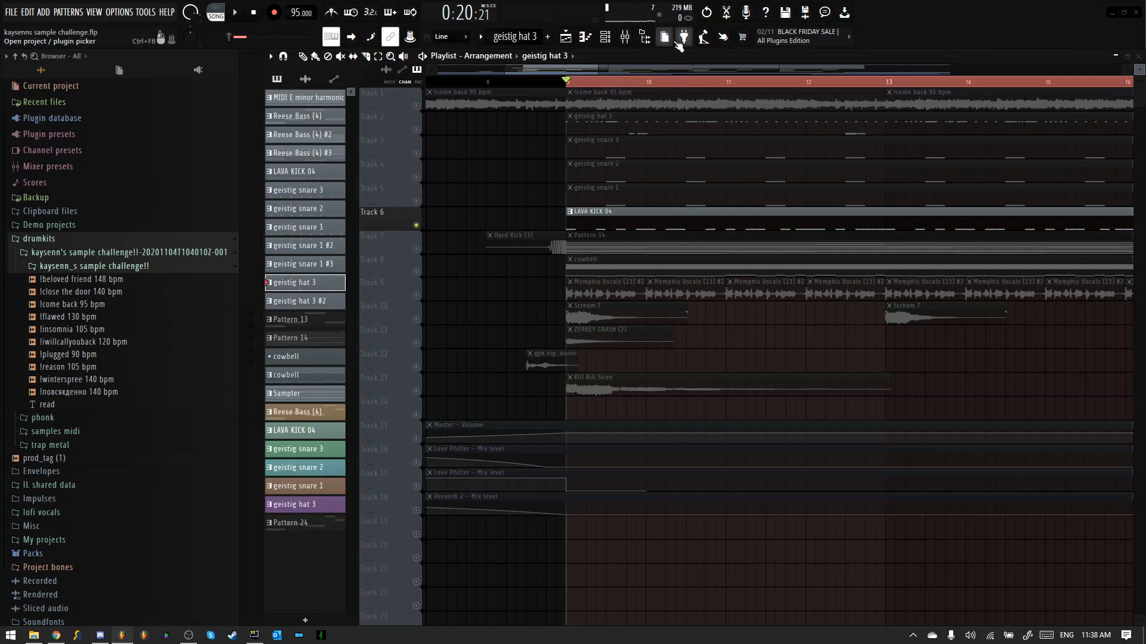
pyautogui.press('space')
pyautogui.click(626, 38)
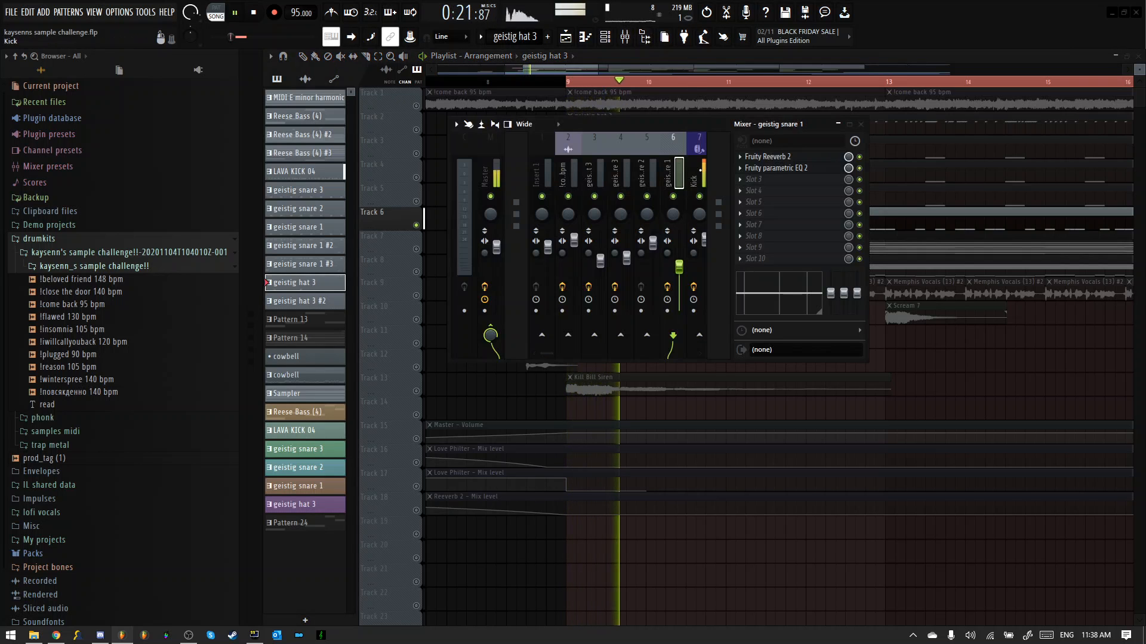
# Step: Select the Kick mixer track and examine the high-pass band of its Fruity parametric EQ 2 during and after playback
pyautogui.click(693, 174)
pyautogui.scroll(-3, 661, 170)
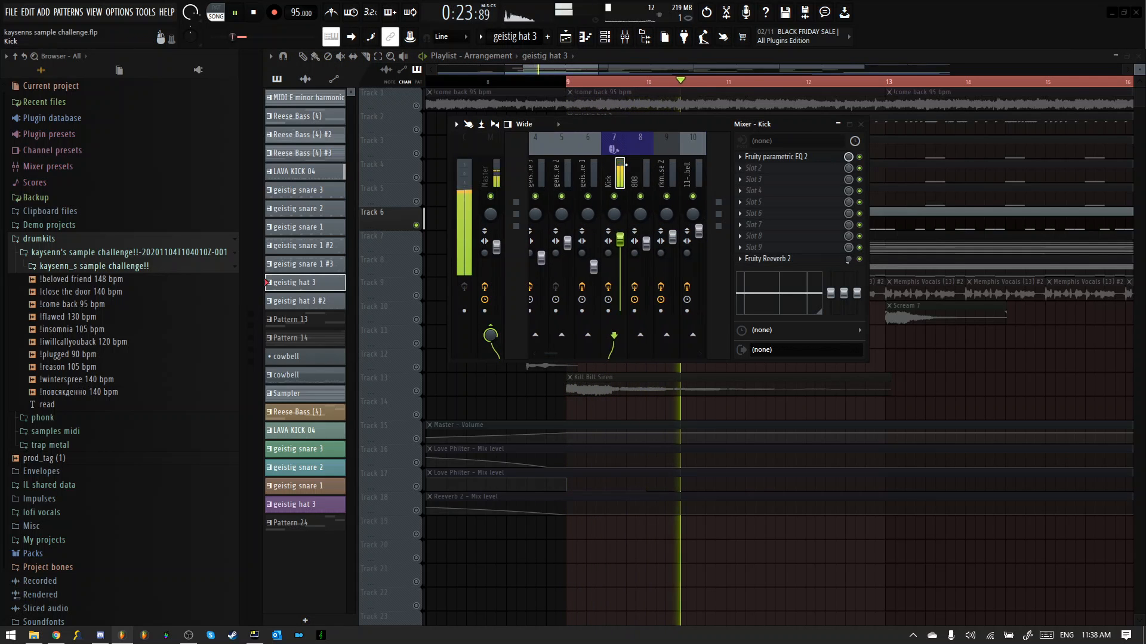
pyautogui.click(796, 157)
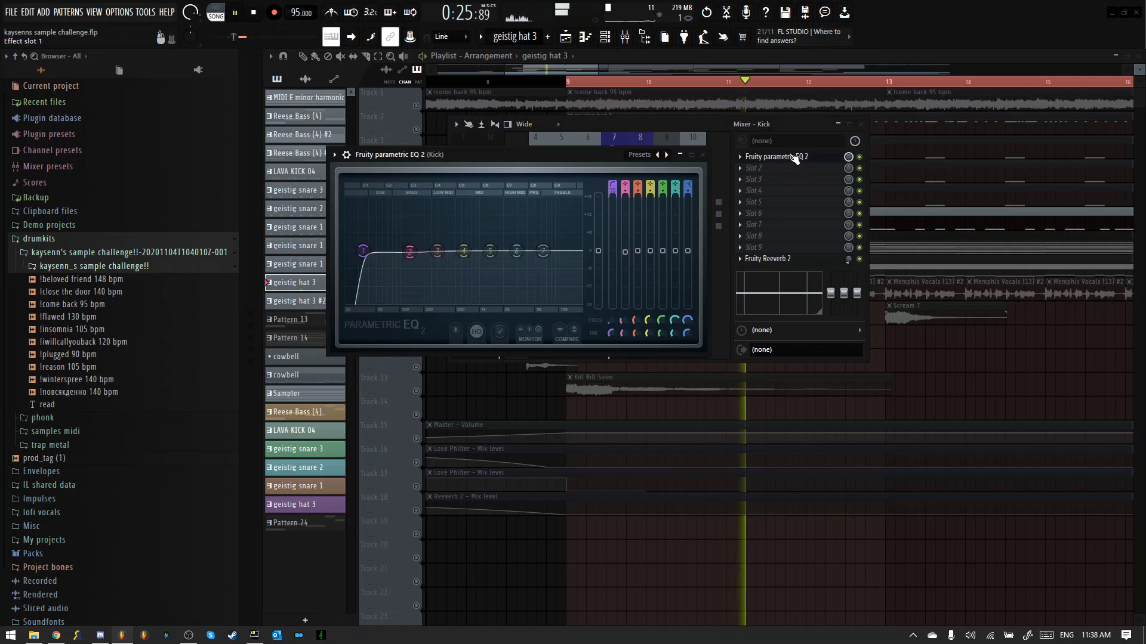
pyautogui.click(793, 158)
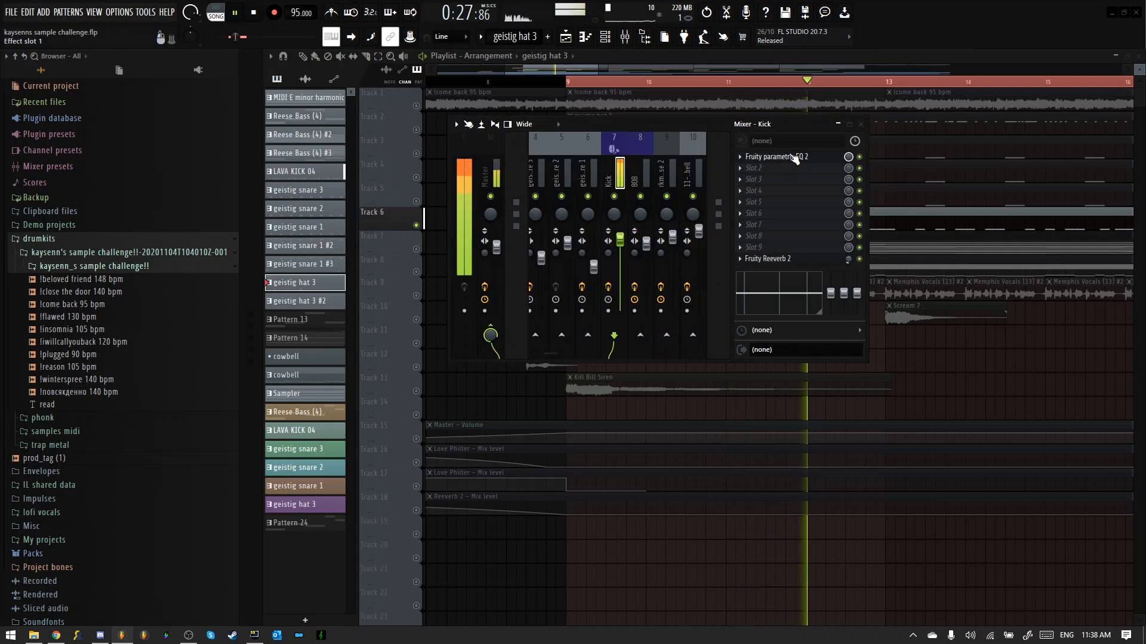
pyautogui.click(794, 158)
pyautogui.press('space')
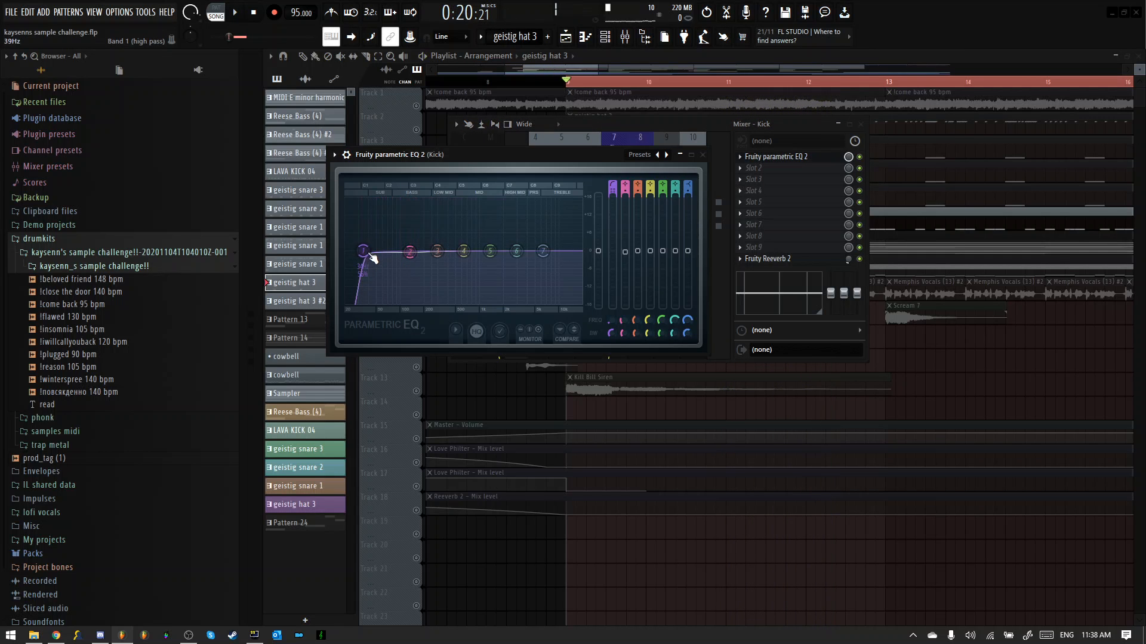
pyautogui.scroll(-2, 360, 261)
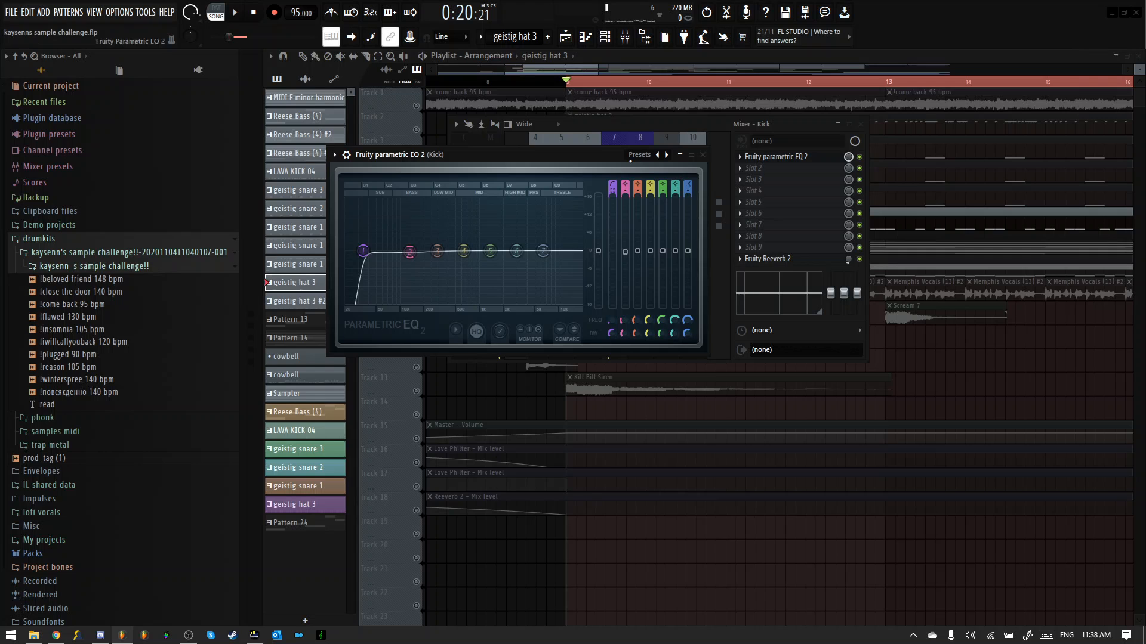
pyautogui.moveTo(602, 152); pyautogui.dragTo(553, 203)
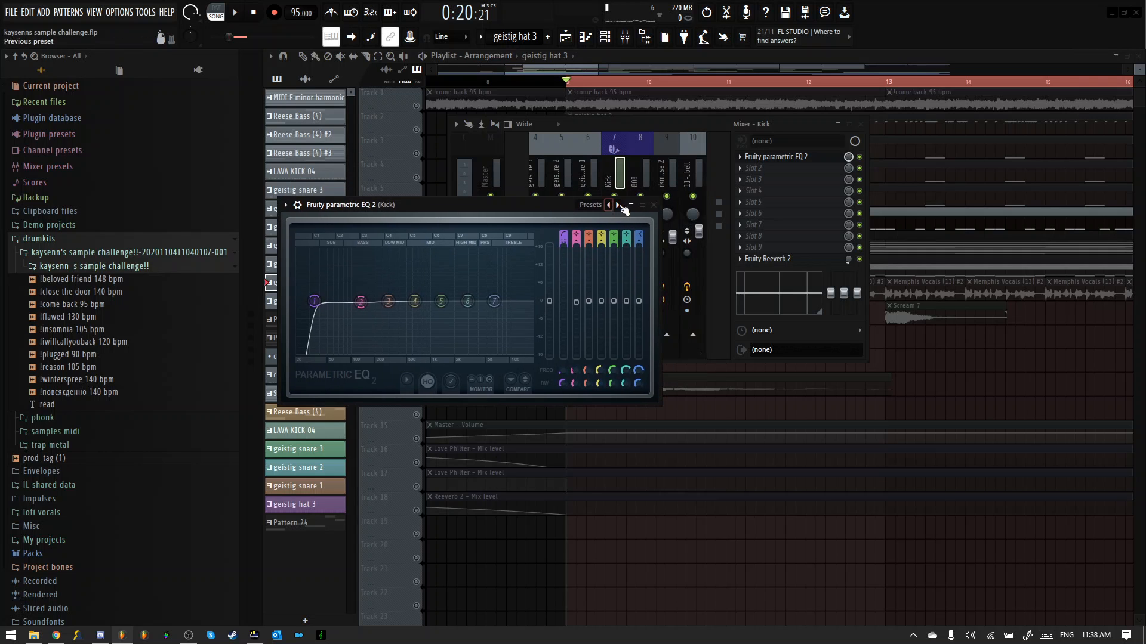
pyautogui.click(653, 205)
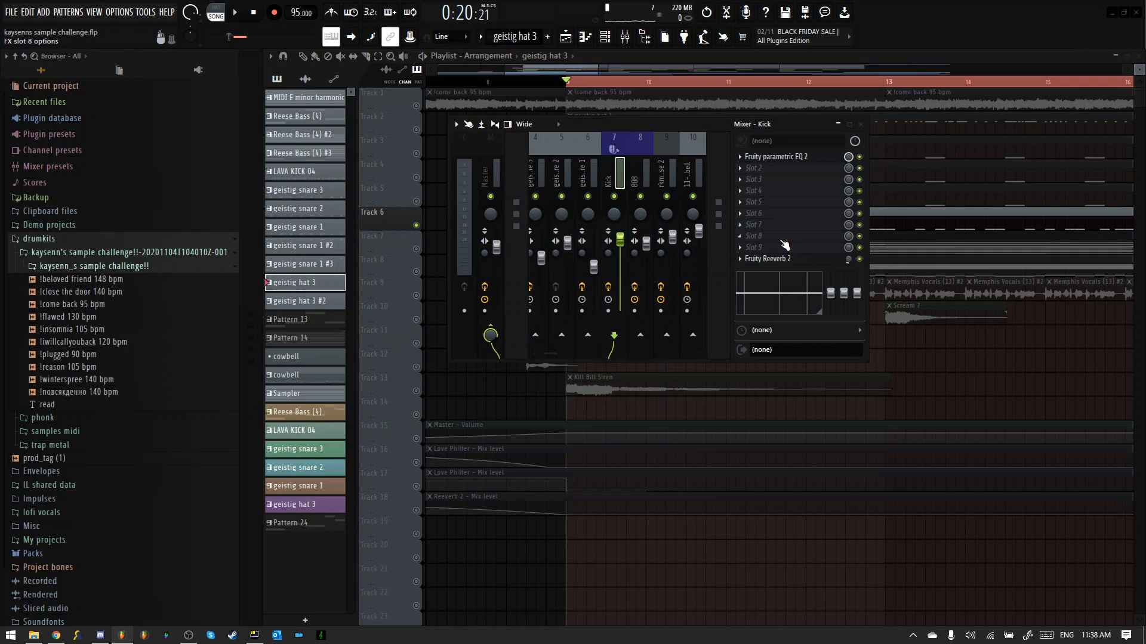
# Step: Inspect the Kick track's Fruity Reeverb 2 settings and mix level, and play the kick with it
pyautogui.click(779, 261)
pyautogui.click(778, 262)
pyautogui.press('space')
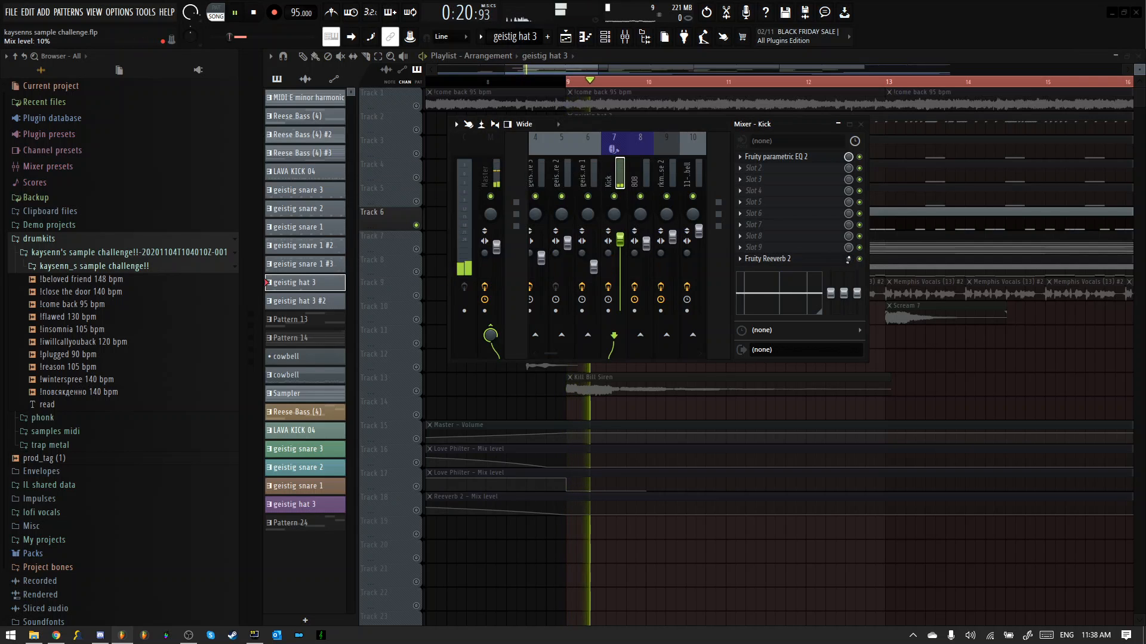
pyautogui.press('space')
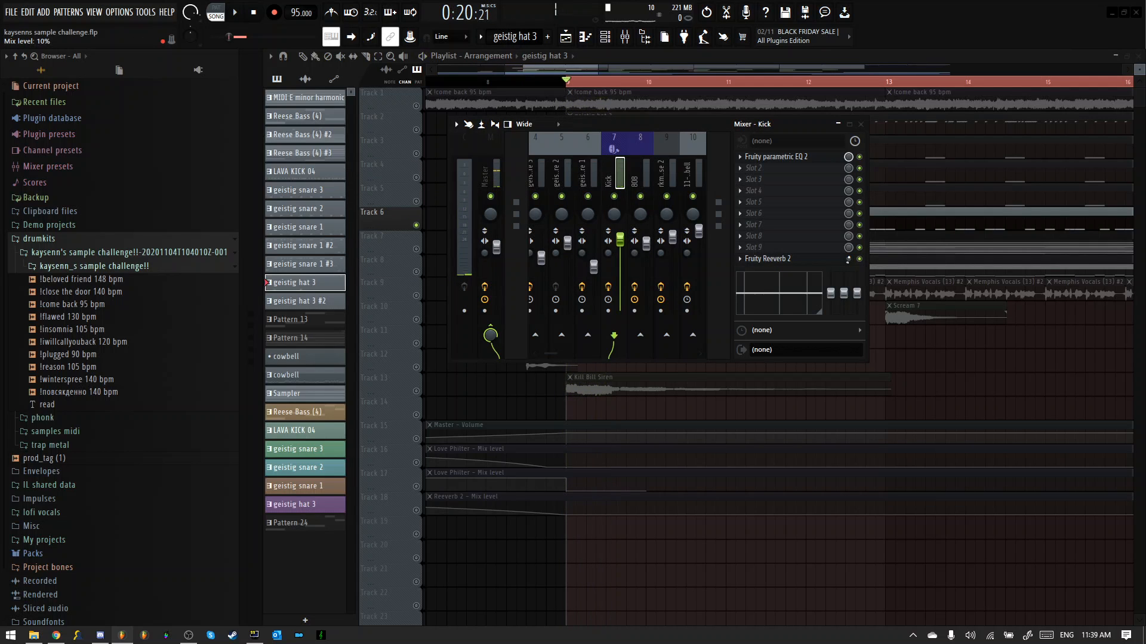
pyautogui.click(798, 262)
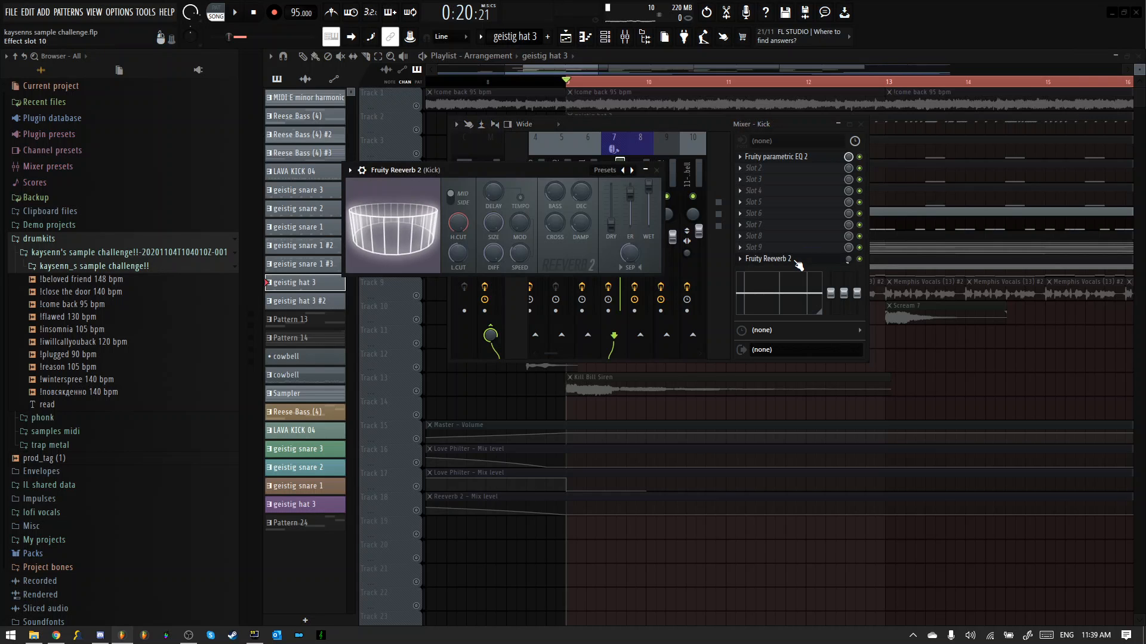
pyautogui.click(798, 262)
pyautogui.press('space')
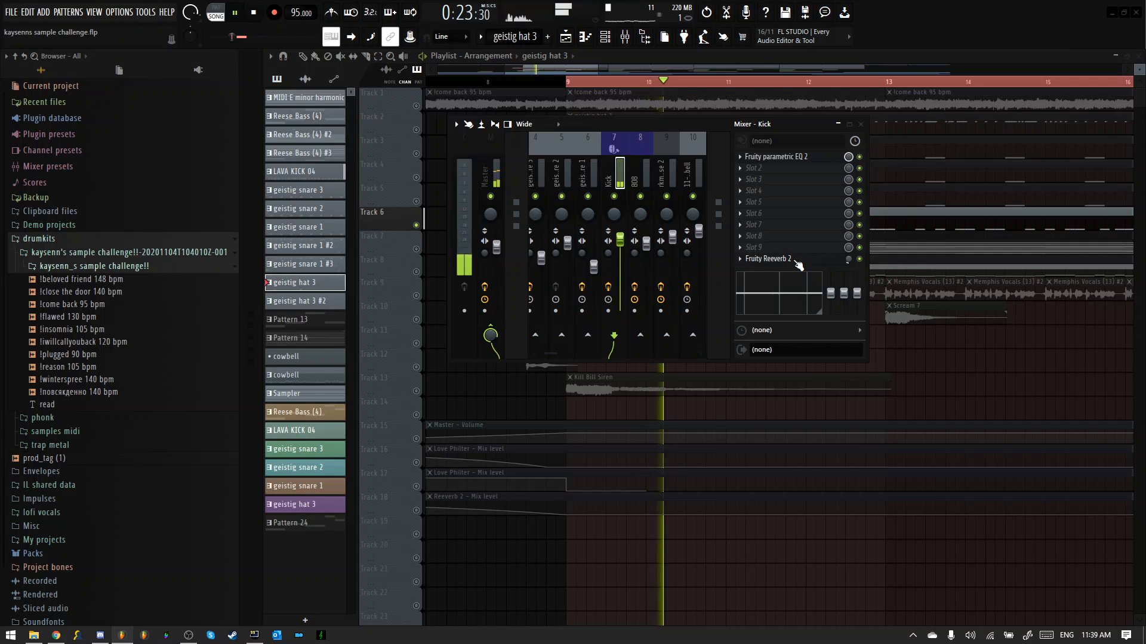
pyautogui.press('space')
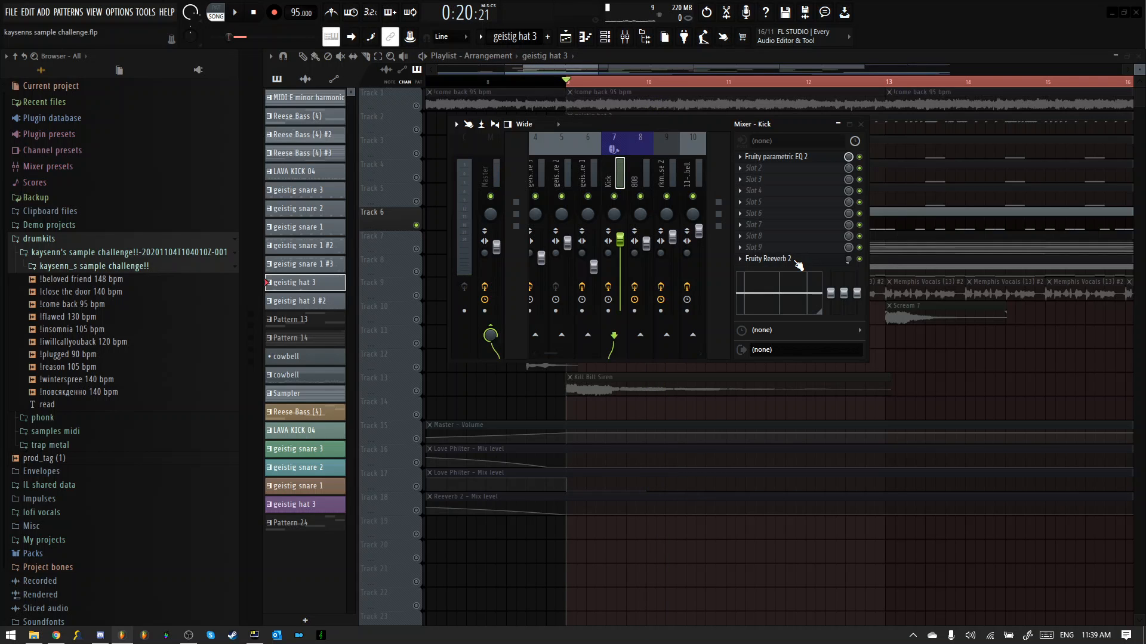
# Step: Play Track 7 (Pattern 14) in place of the kick track, with the 808 mixer track open below its clips
pyautogui.press('Right')
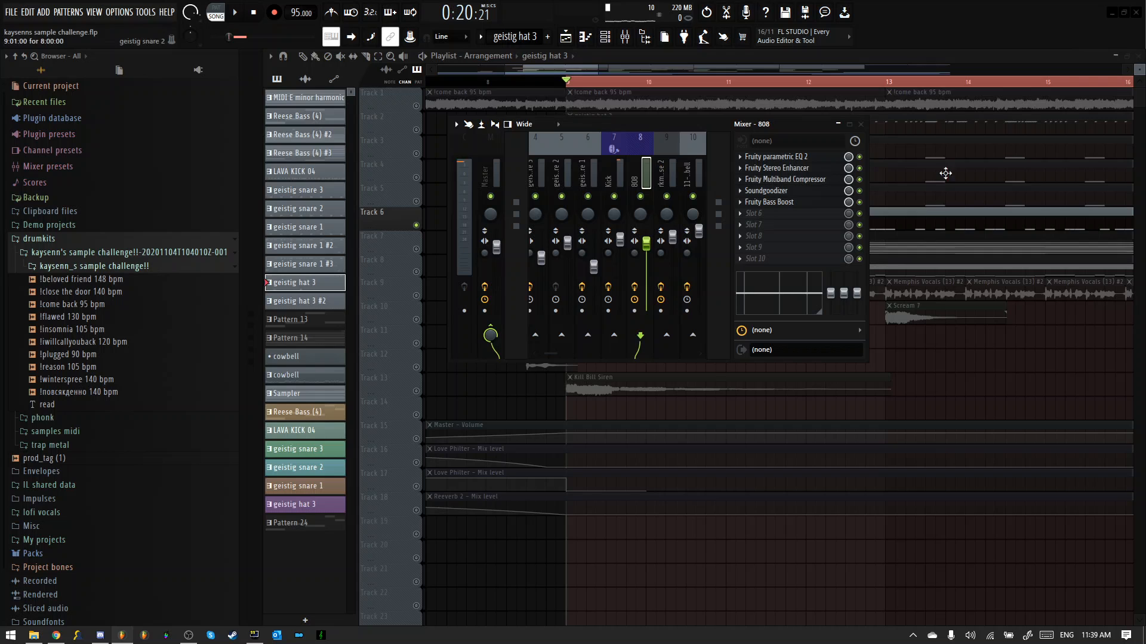
pyautogui.click(862, 124)
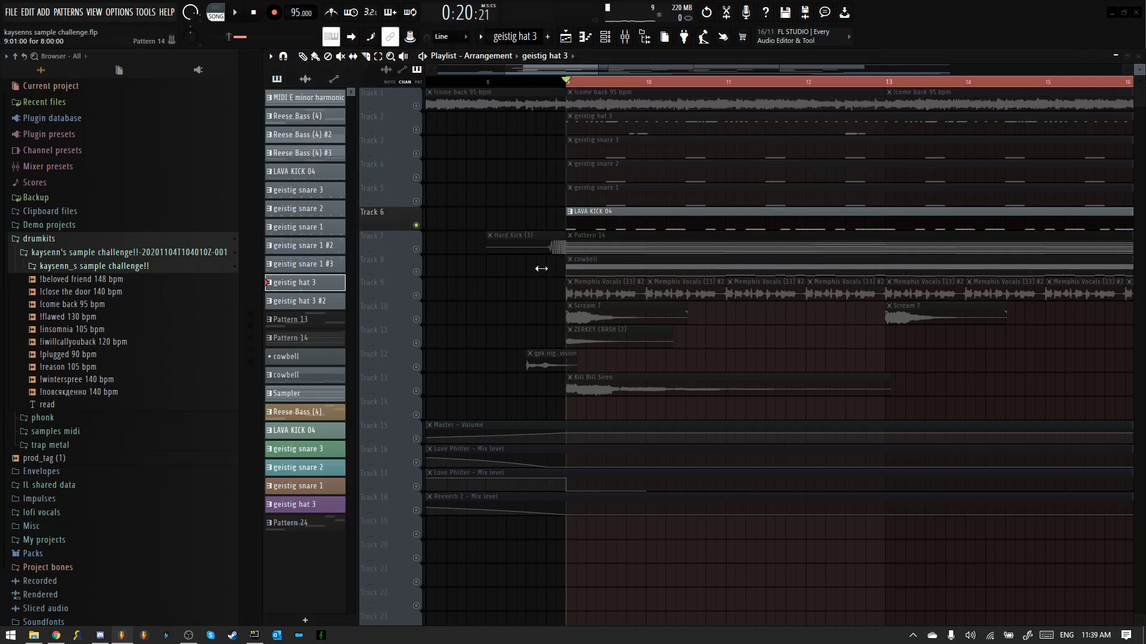
pyautogui.click(432, 251)
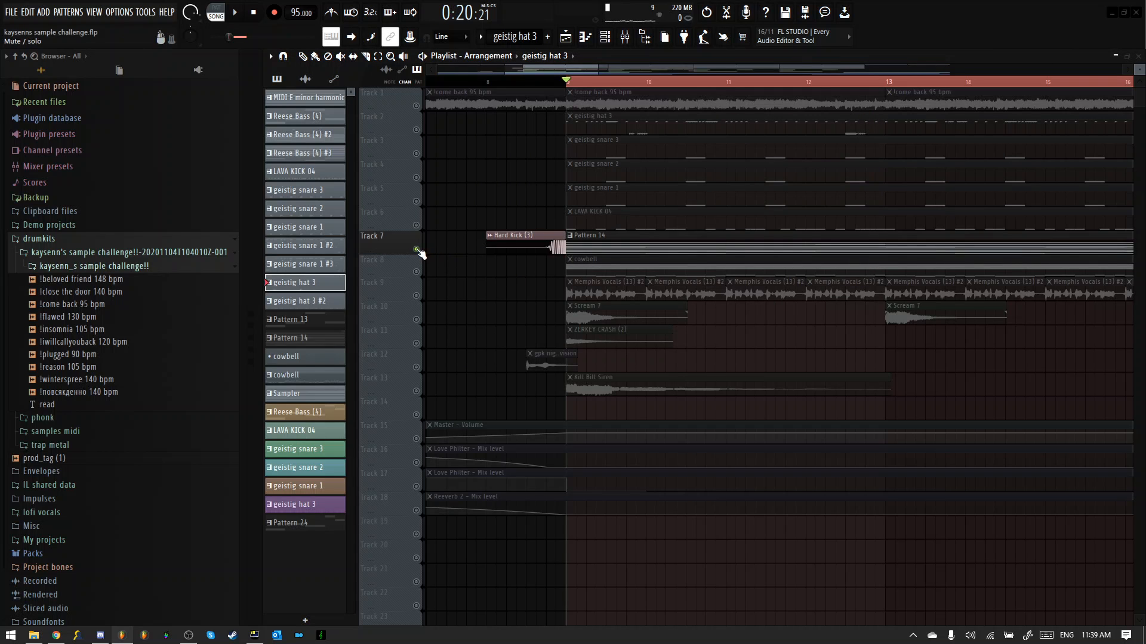
pyautogui.press('space')
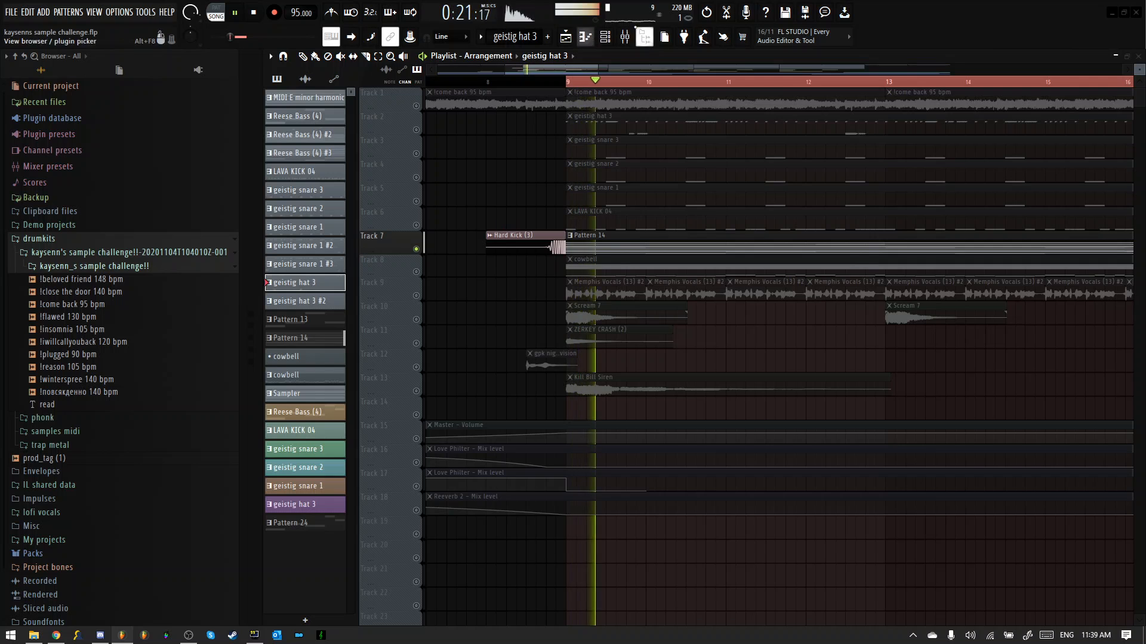
pyautogui.click(625, 36)
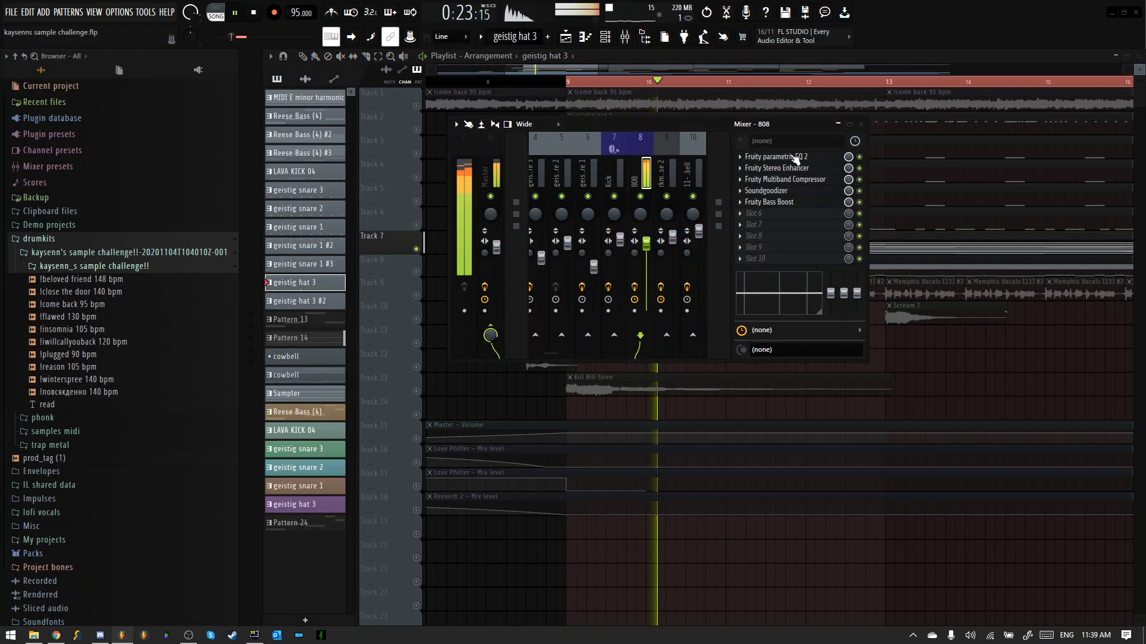
pyautogui.moveTo(597, 124); pyautogui.dragTo(574, 171)
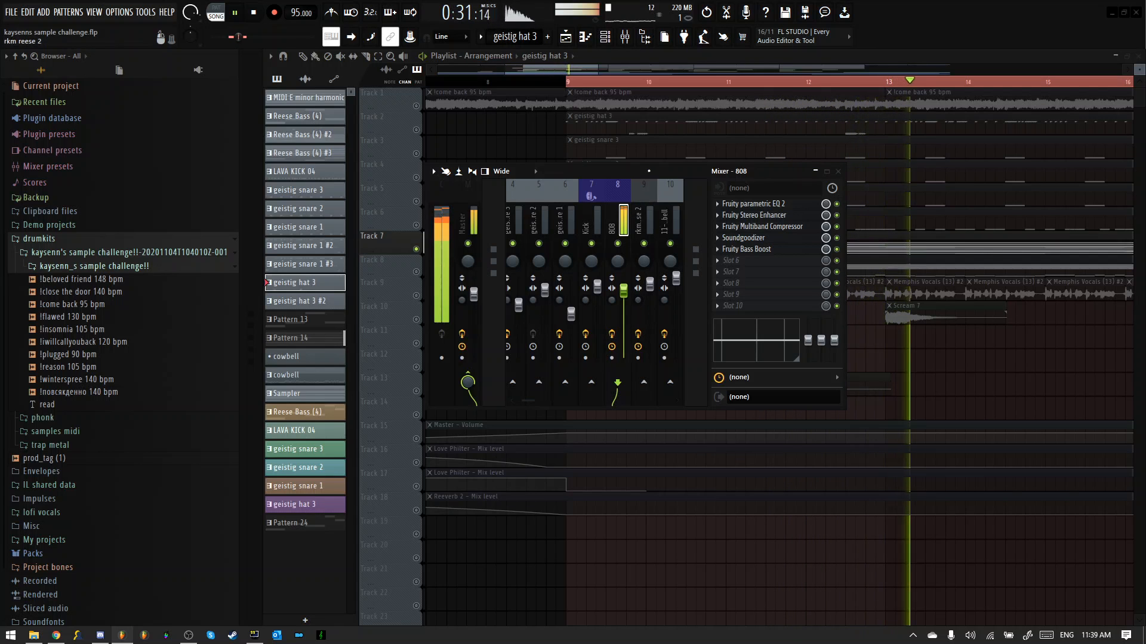
pyautogui.moveTo(649, 172); pyautogui.dragTo(656, 311)
pyautogui.press('space')
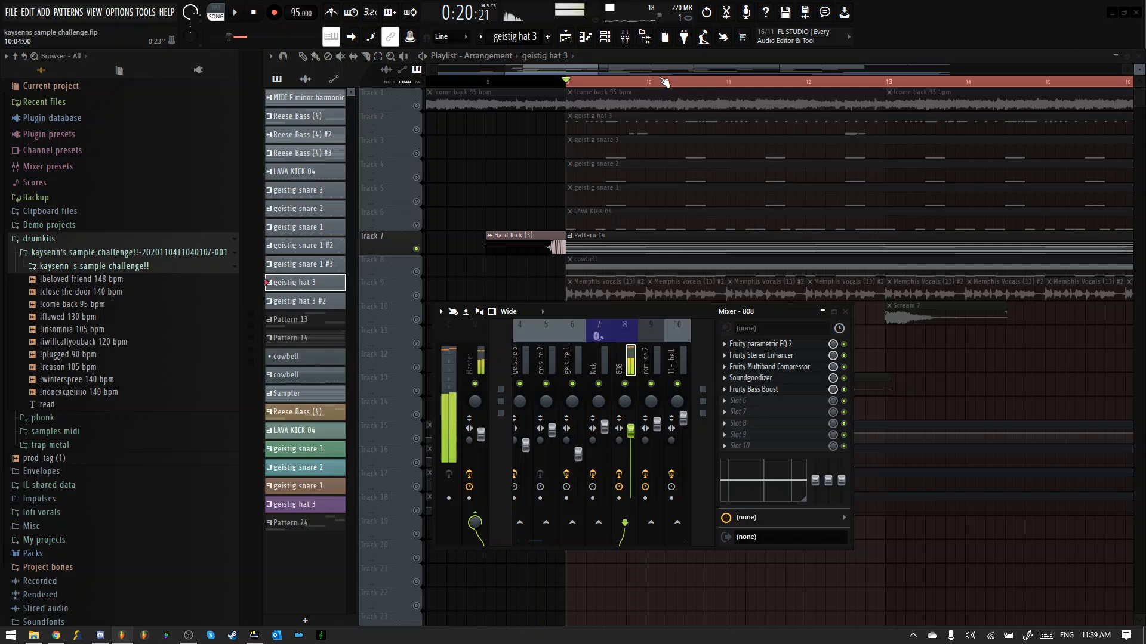
# Step: Open the ZappBeats Bass channel from the channel rack and examine its cut group settings and volume envelope
pyautogui.click(610, 41)
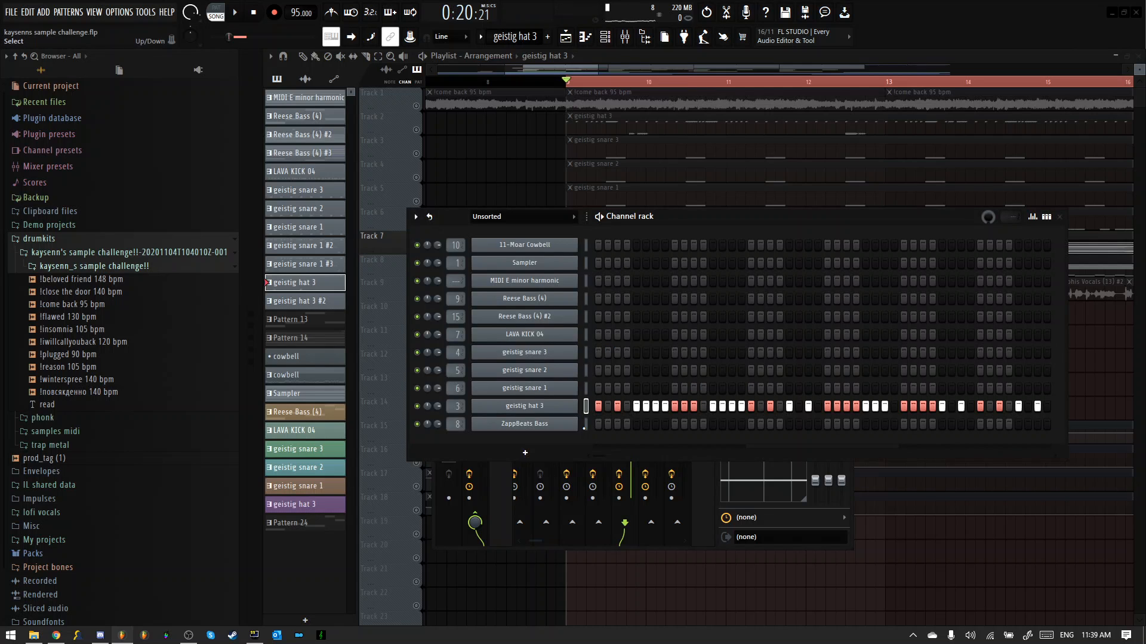
pyautogui.click(555, 424)
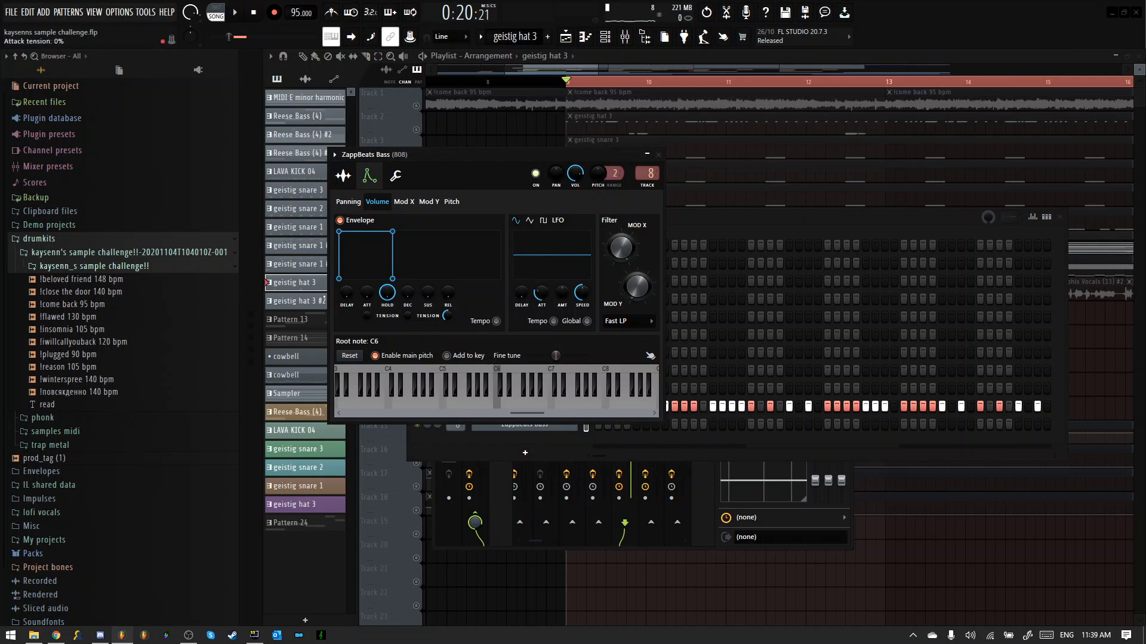
pyautogui.click(395, 176)
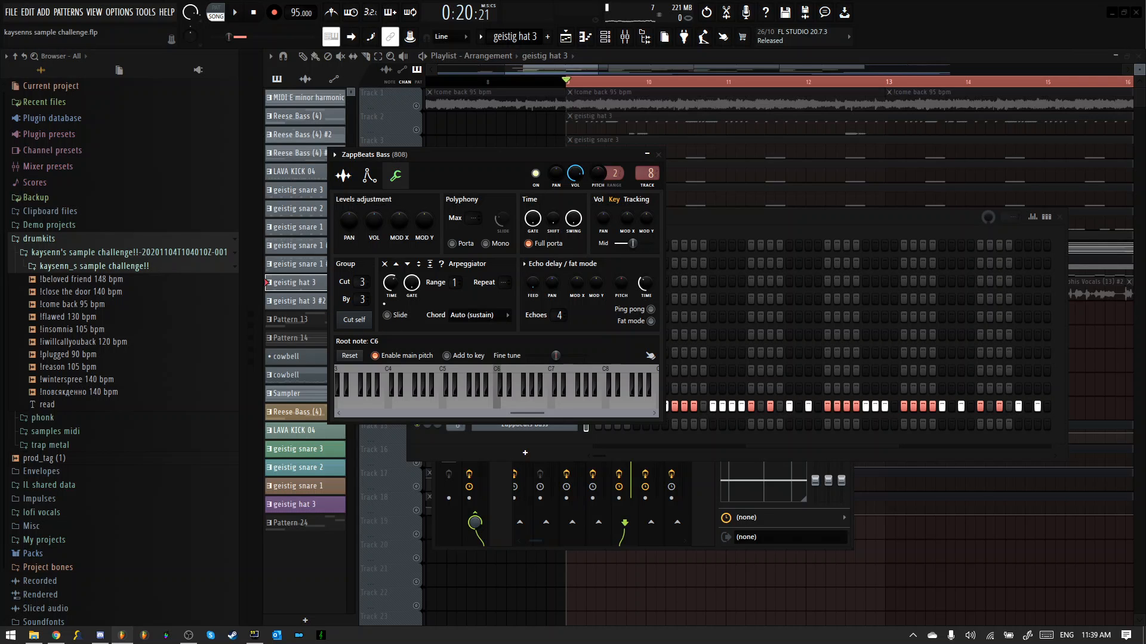
pyautogui.click(369, 175)
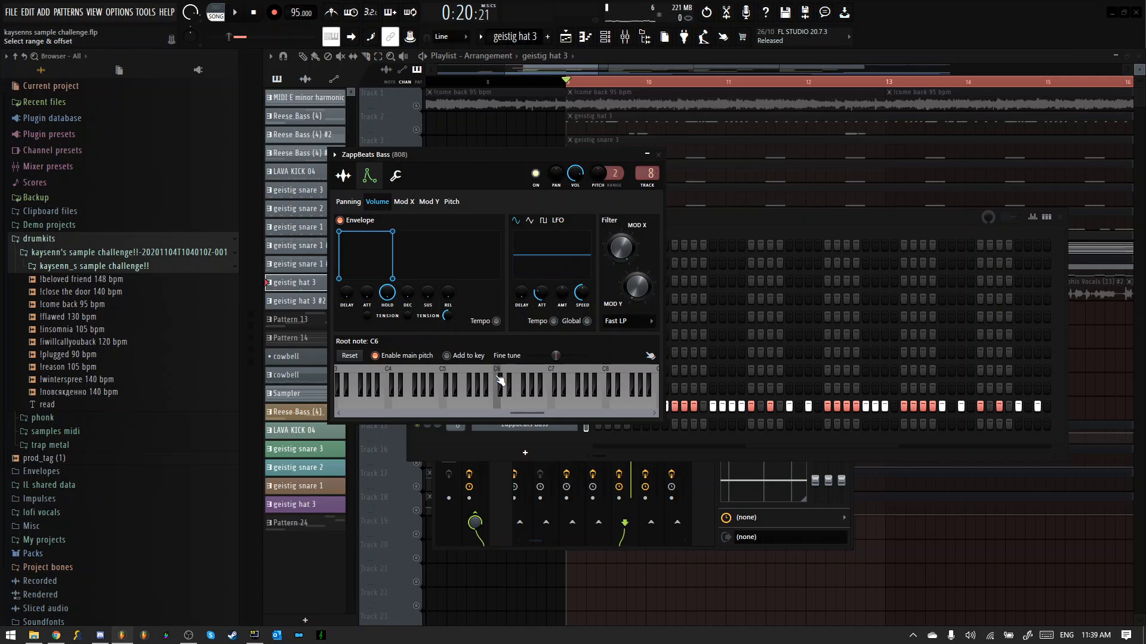
# Step: Audition ZappBeats Bass on the C5 and C6 keys and check its sample settings
pyautogui.click(448, 403)
pyautogui.click(500, 409)
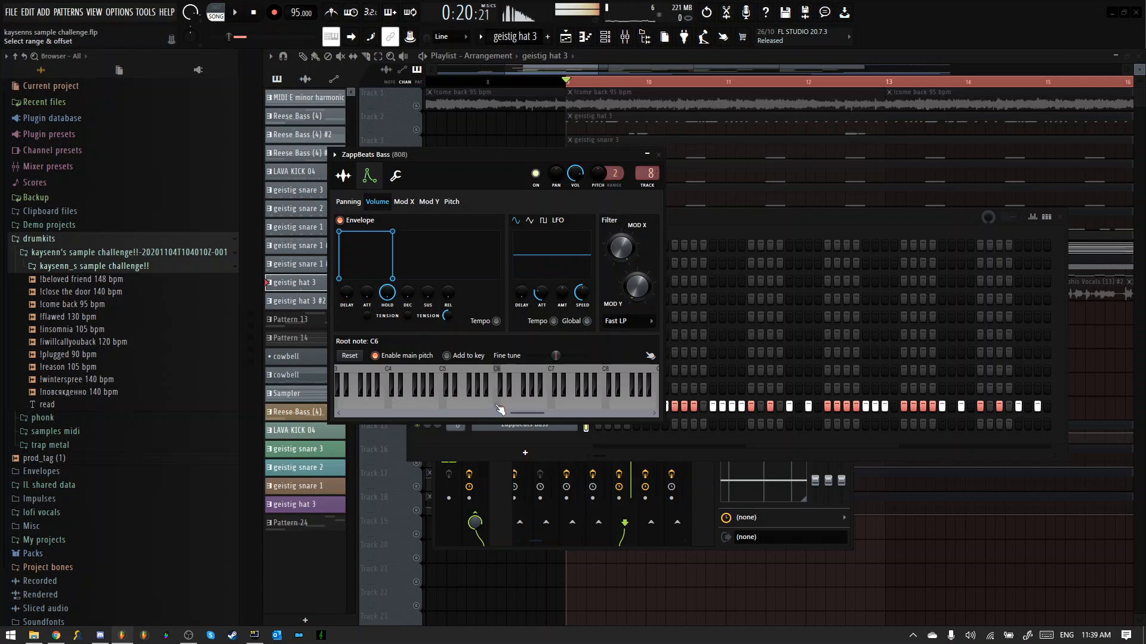
pyautogui.click(501, 409)
pyautogui.click(448, 410)
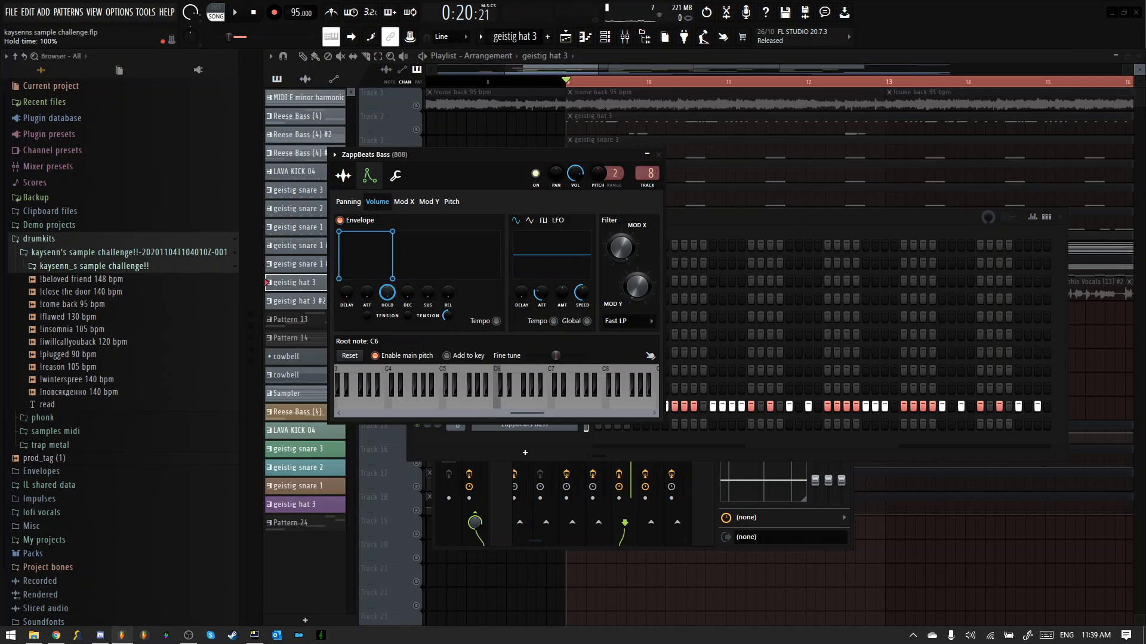
pyautogui.click(442, 405)
pyautogui.click(501, 410)
pyautogui.moveTo(346, 293)
pyautogui.mouseDown()
pyautogui.moveTo(346, 282)
pyautogui.moveTo(346, 298)
pyautogui.mouseUp()
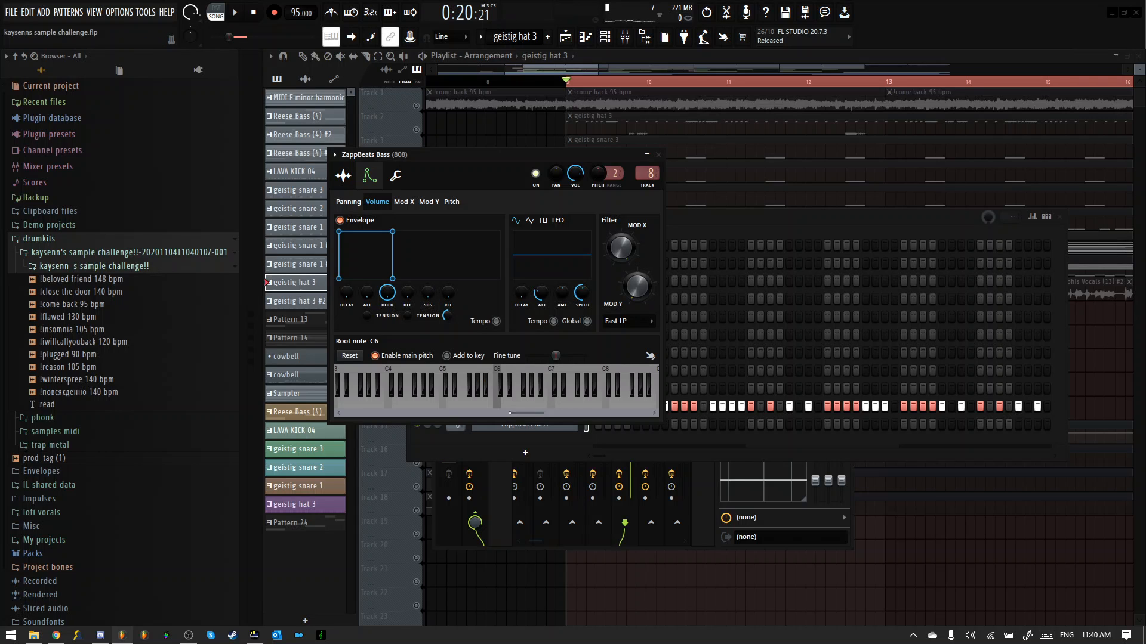
pyautogui.click(352, 182)
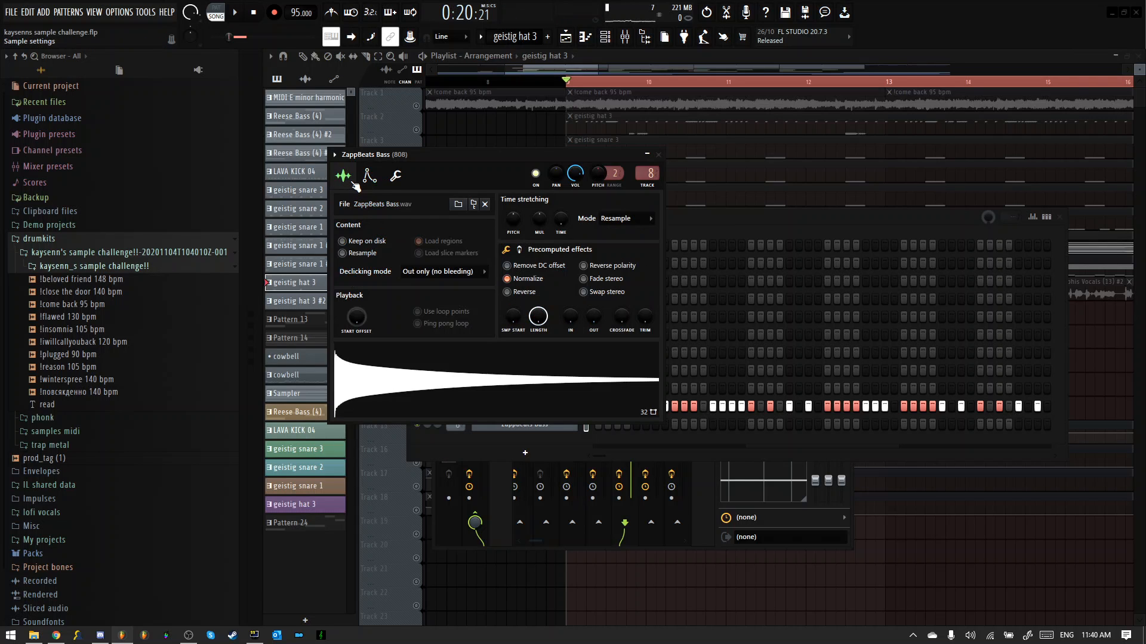
pyautogui.click(659, 155)
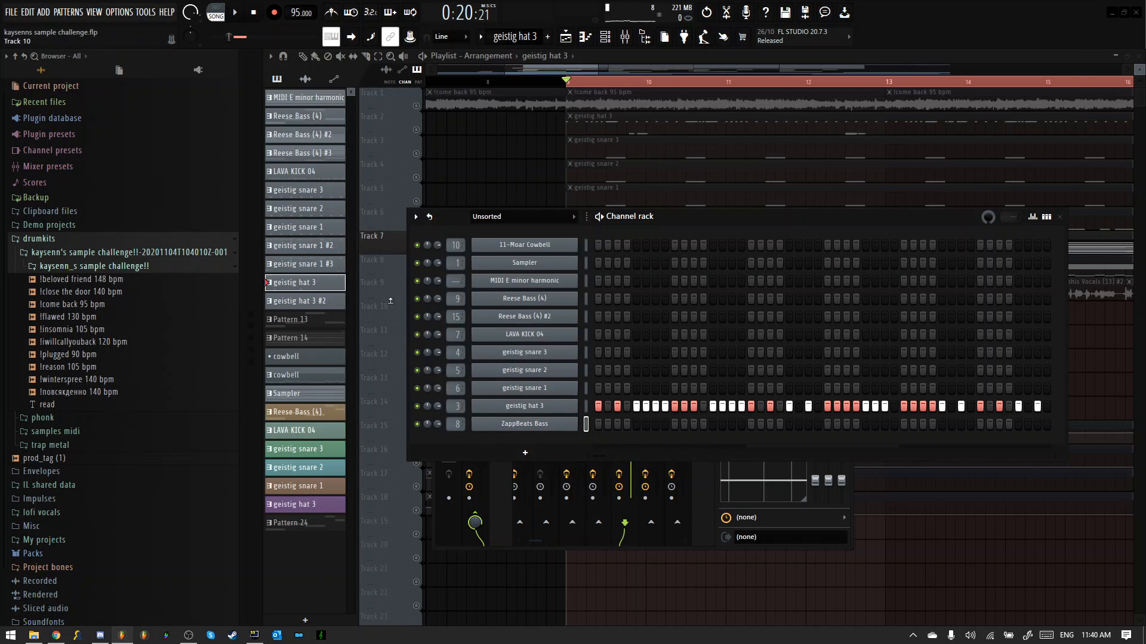
# Step: Bypass the 808 track's effects after Fruity parametric EQ 2, inspect the EQ curve and play the bass with only that EQ
pyautogui.click(383, 238)
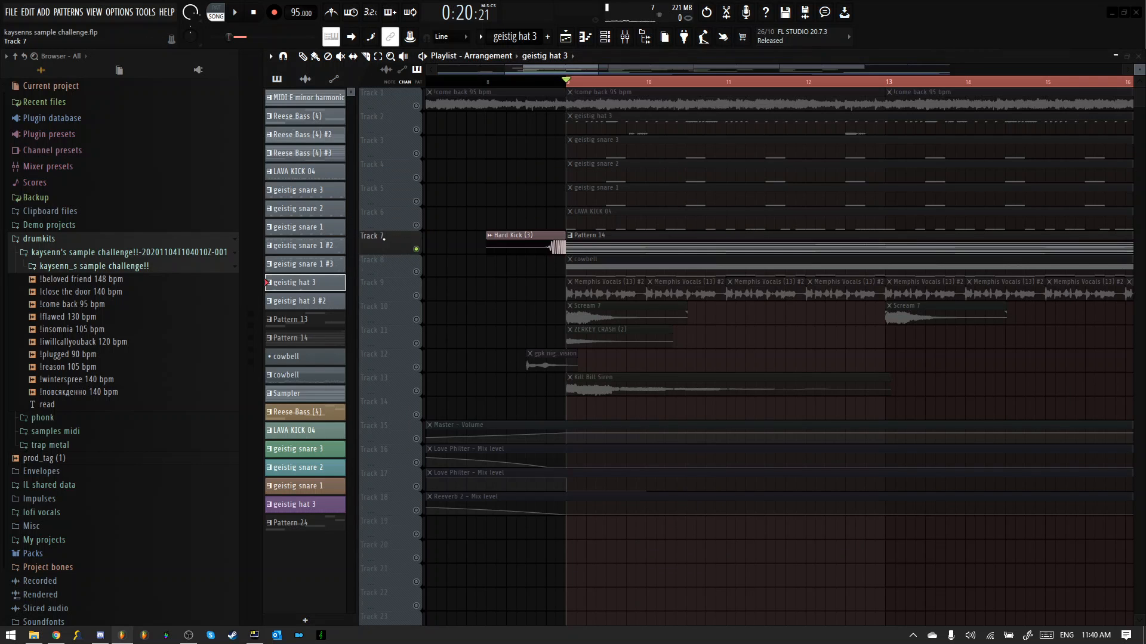
pyautogui.click(625, 36)
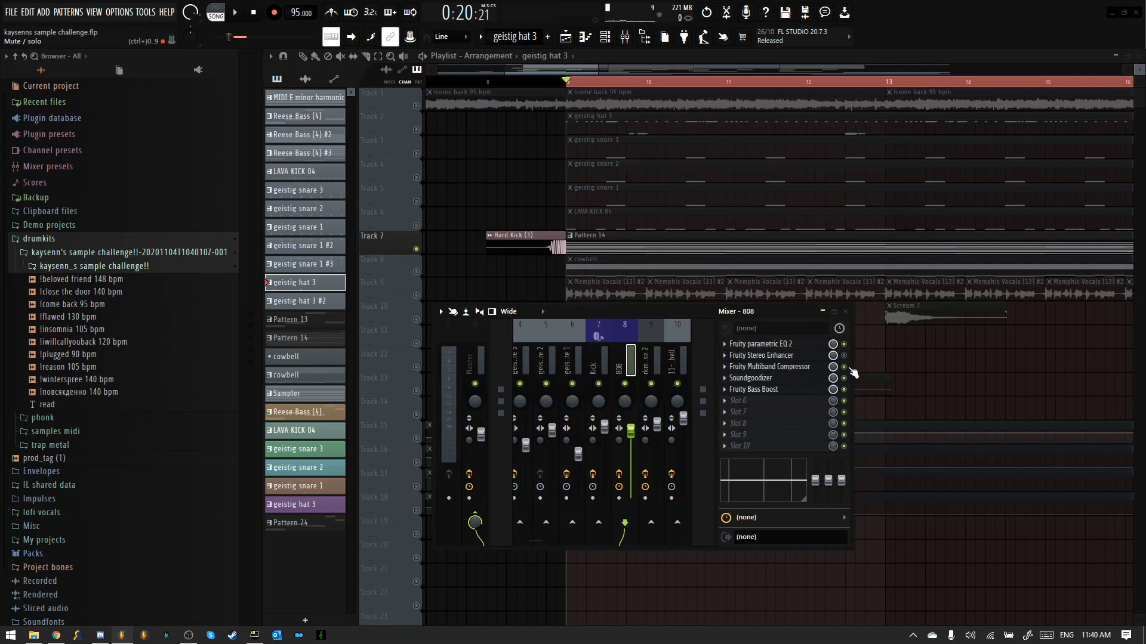
pyautogui.click(757, 344)
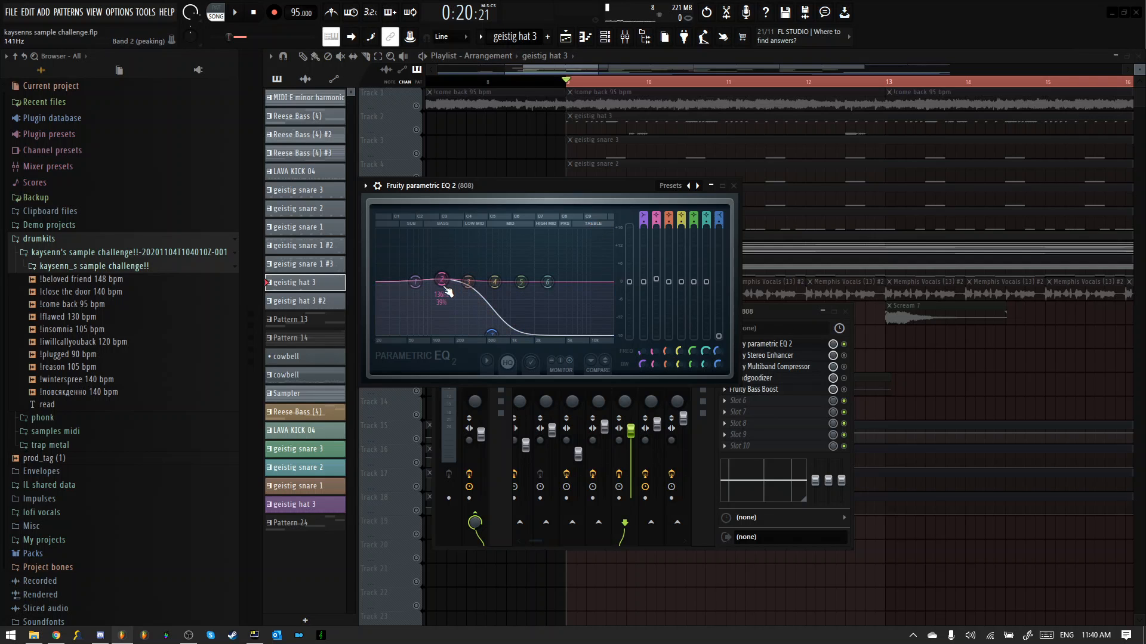
pyautogui.press('space')
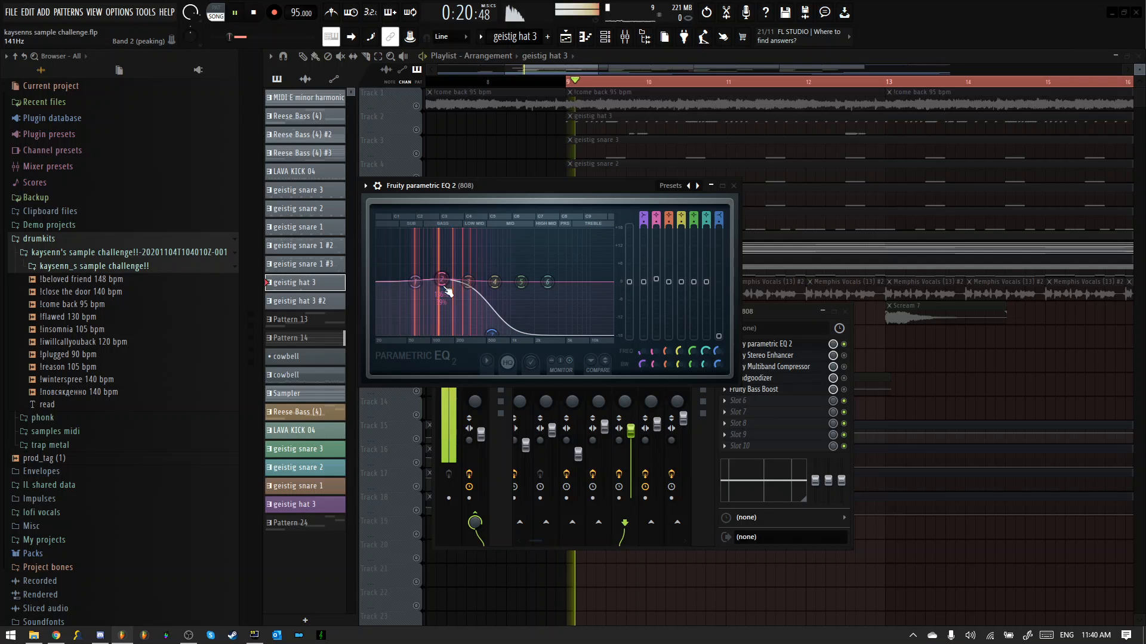
pyautogui.click(733, 186)
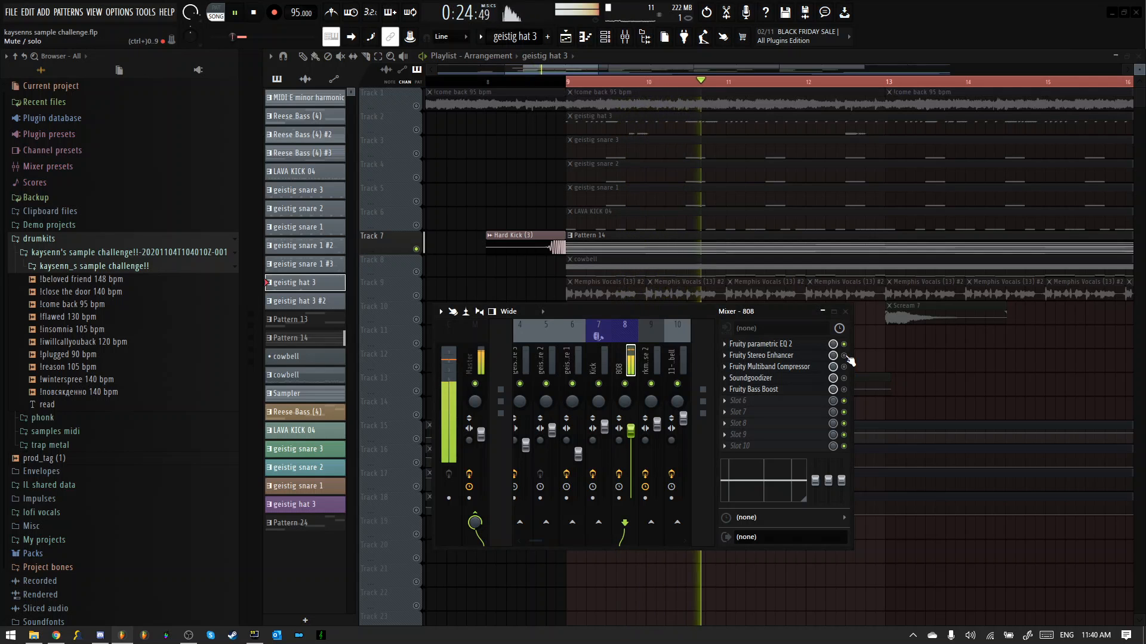
pyautogui.press('space')
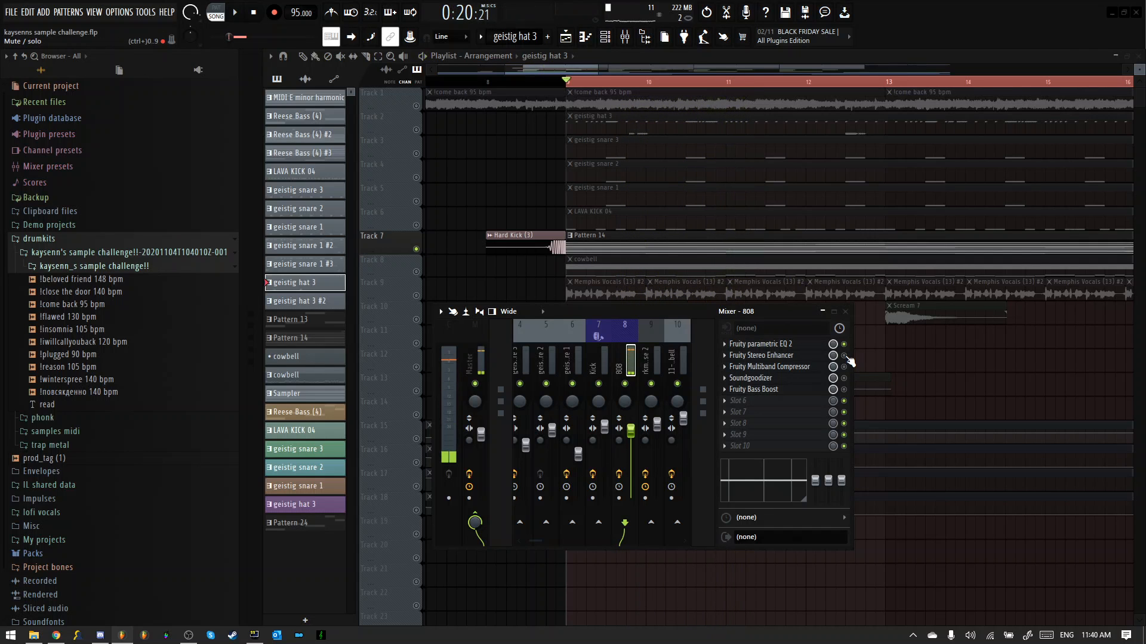
# Step: Re-enable Fruity Stereo Enhancer on the 808 track, inspect its settings and play the bass to compare the sound with and without it
pyautogui.click(813, 357)
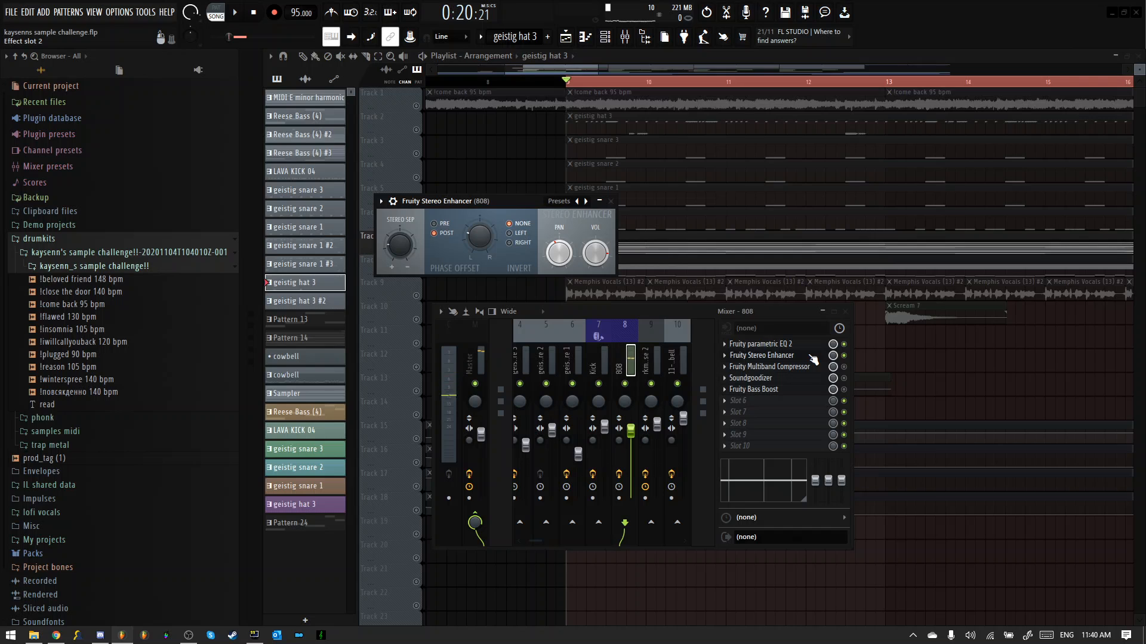
pyautogui.press('space')
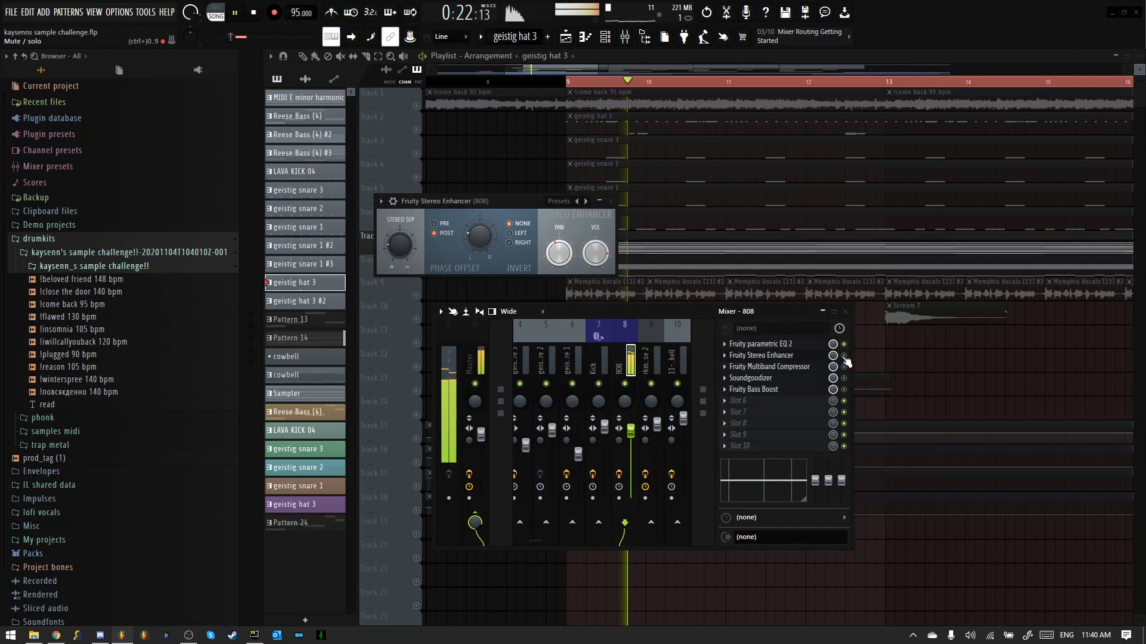
pyautogui.press('space')
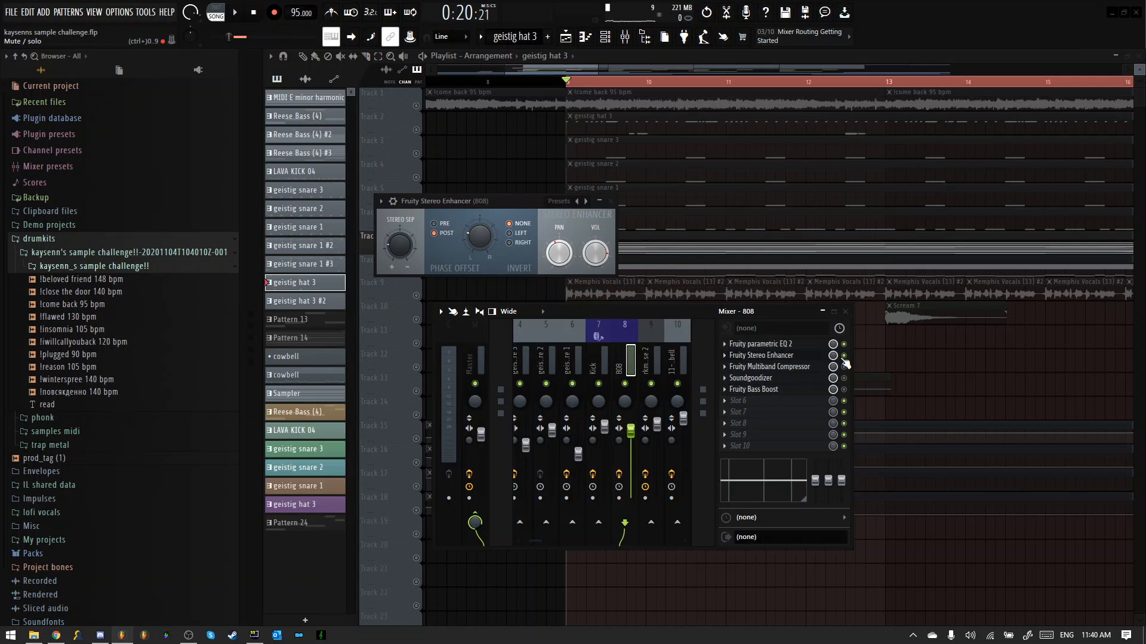
pyautogui.press('space')
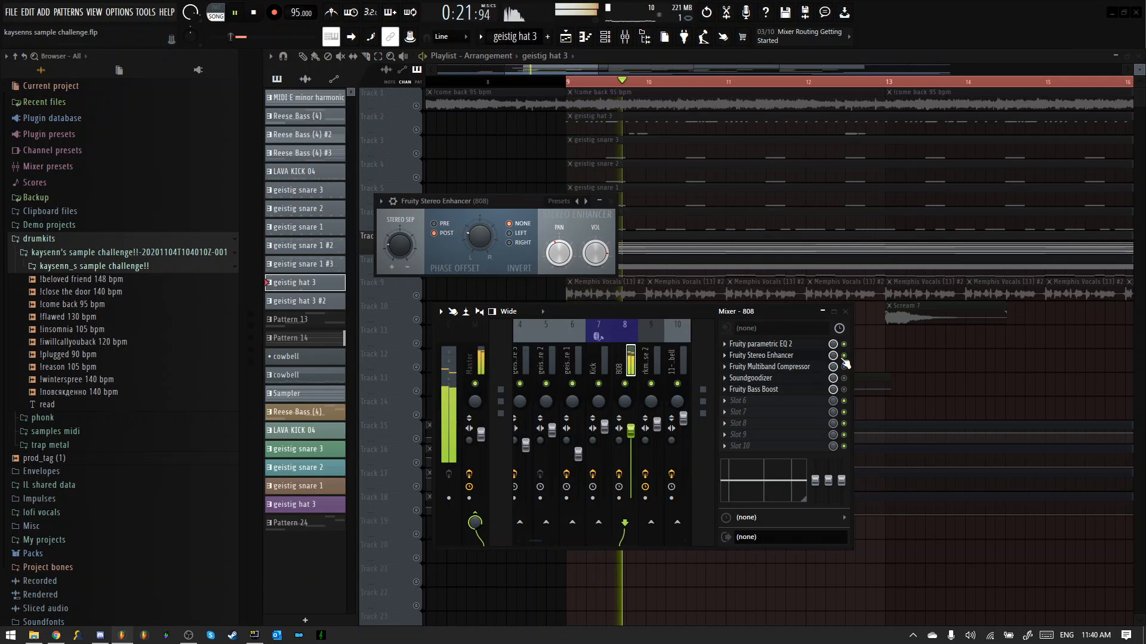
pyautogui.press('space')
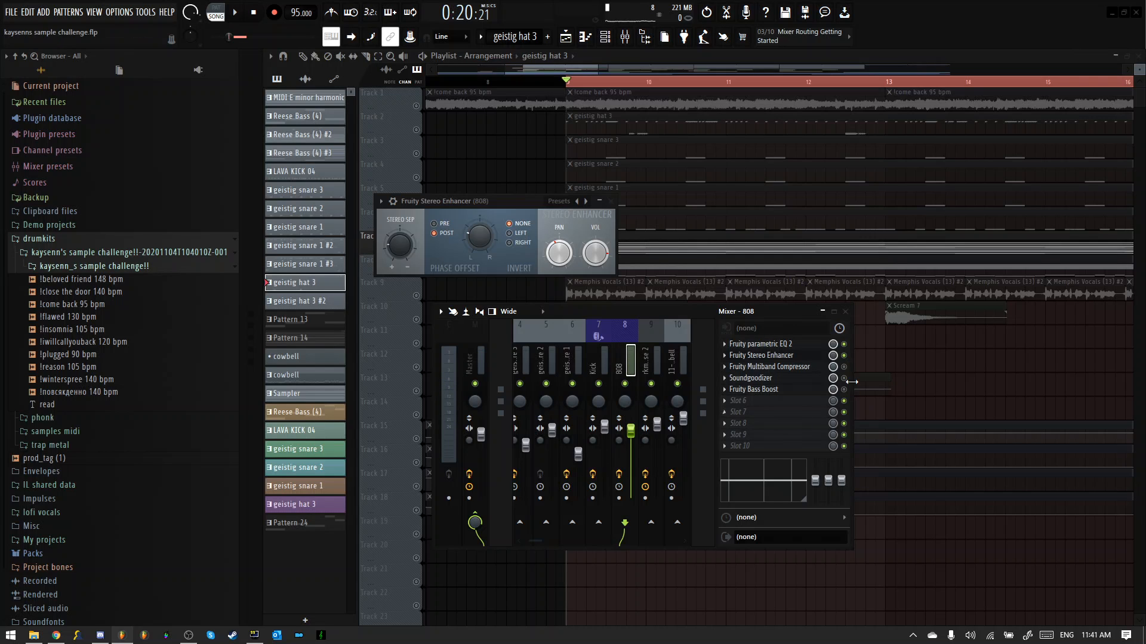
# Step: Re-enable Fruity Multiband Compressor on the 808 track, inspect its band settings and play the bass through it
pyautogui.click(827, 368)
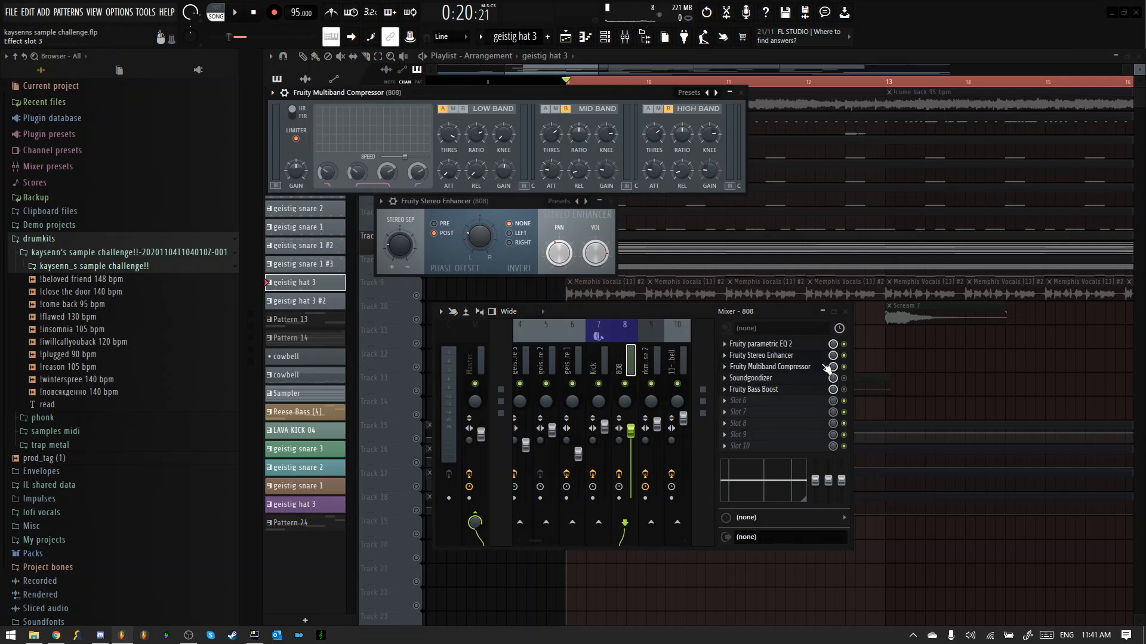
pyautogui.click(823, 358)
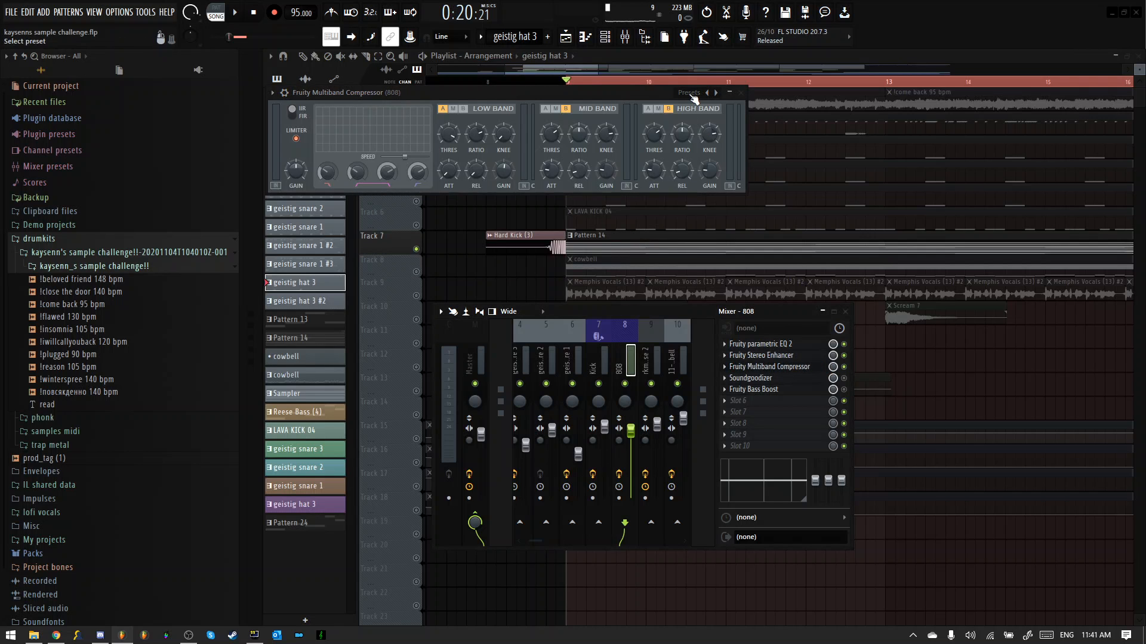
pyautogui.click(740, 93)
pyautogui.press('space')
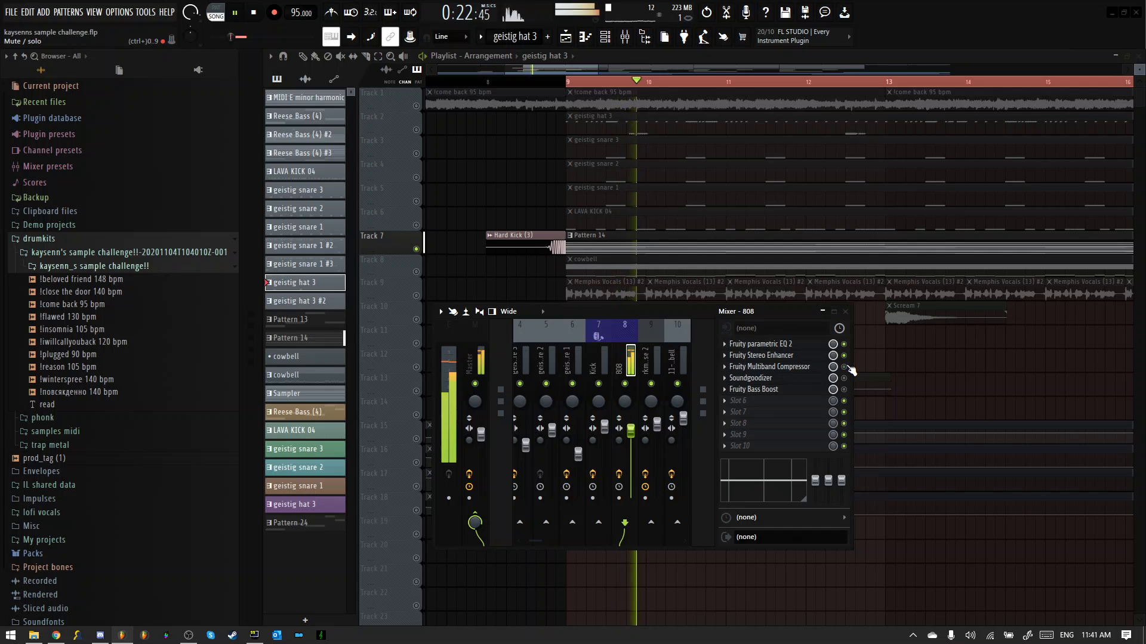
pyautogui.press('space')
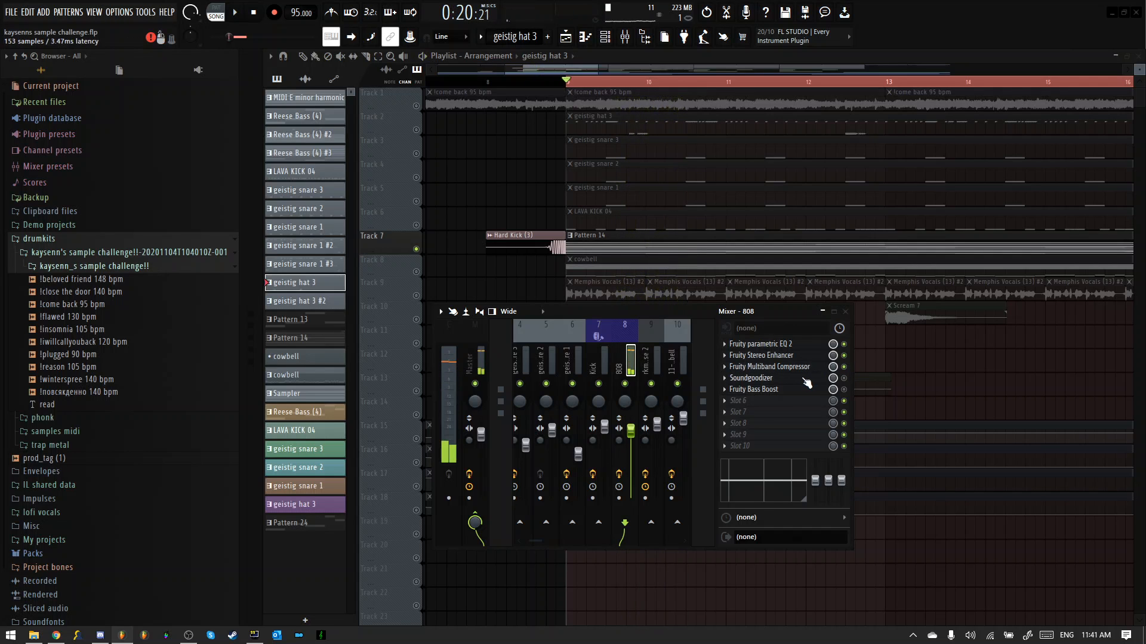
# Step: Re-enable Soundgoodizer on the 808 track, inspect its mode and amount, and play the bass through it
pyautogui.click(807, 382)
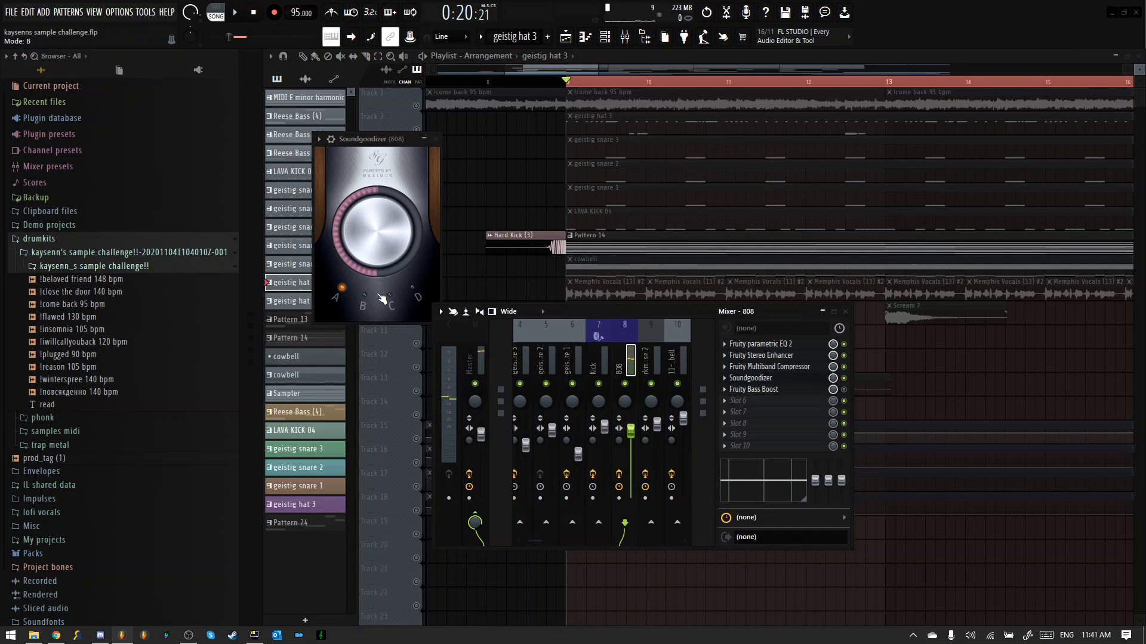
pyautogui.click(358, 304)
pyautogui.press('space')
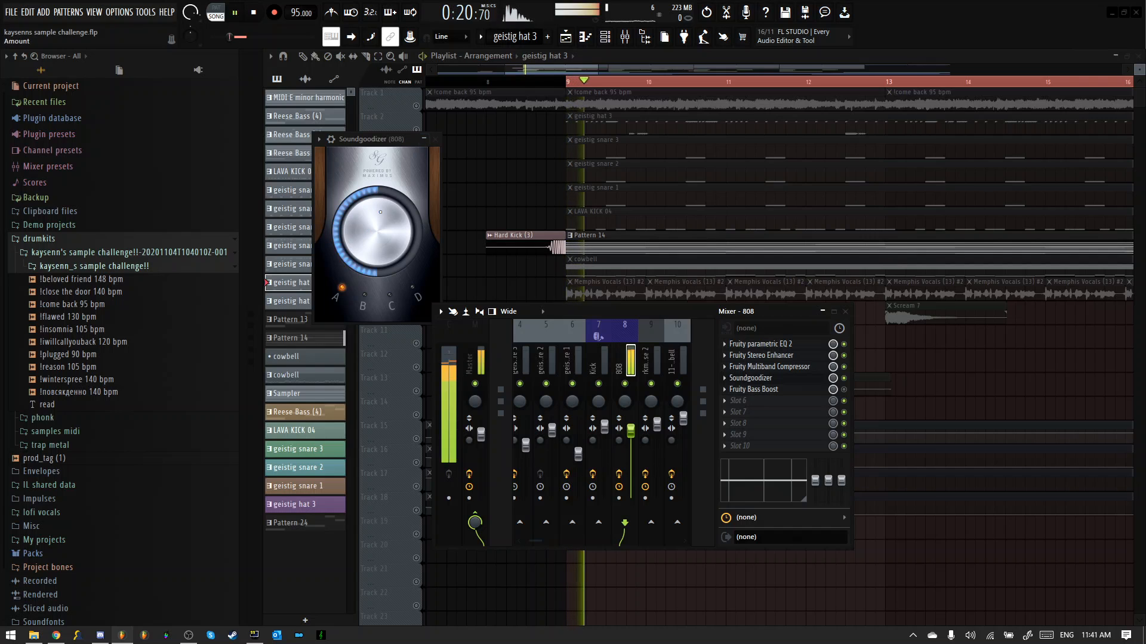
pyautogui.click(436, 140)
pyautogui.press('space')
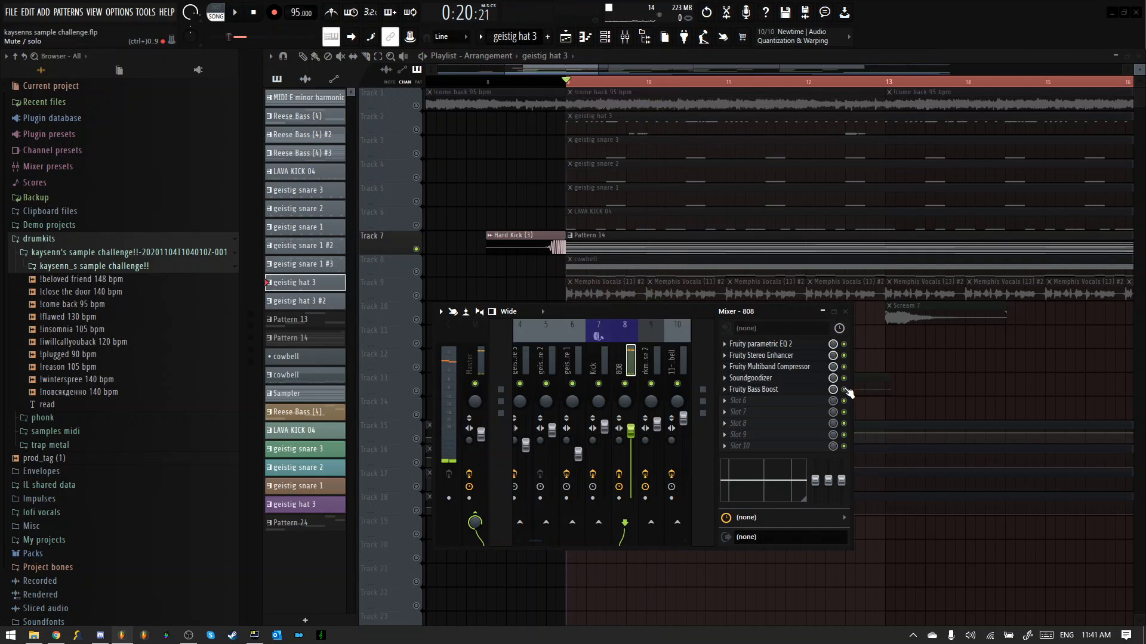
# Step: Re-enable Fruity Bass Boost on the 808 track, inspect its frequency and amount, and play the bass with the full effect chain
pyautogui.press('space')
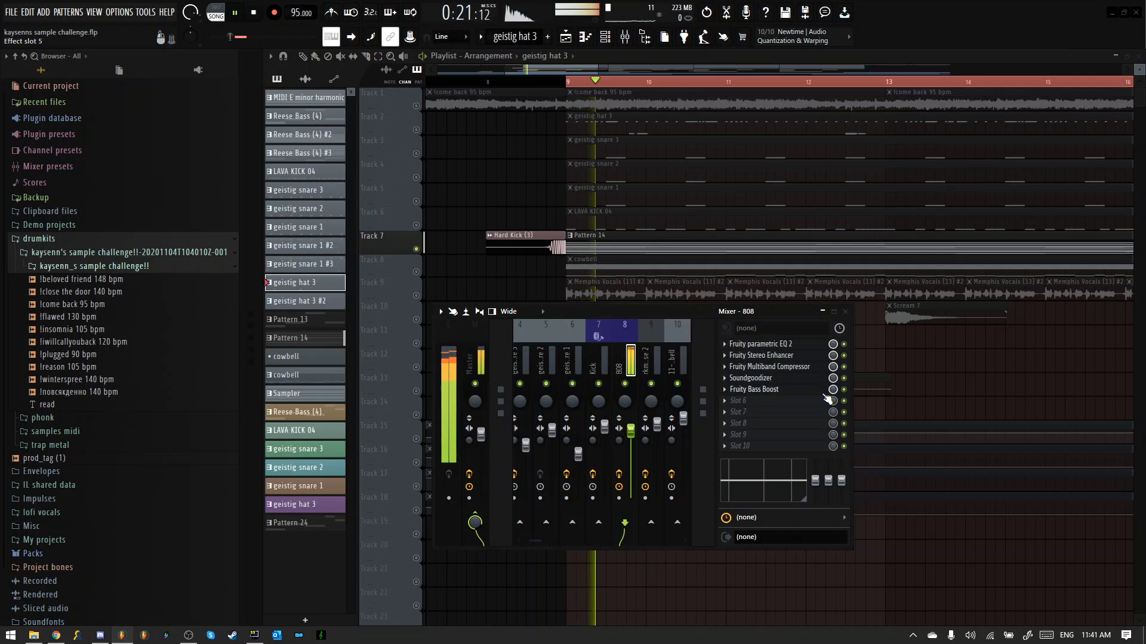
pyautogui.click(824, 392)
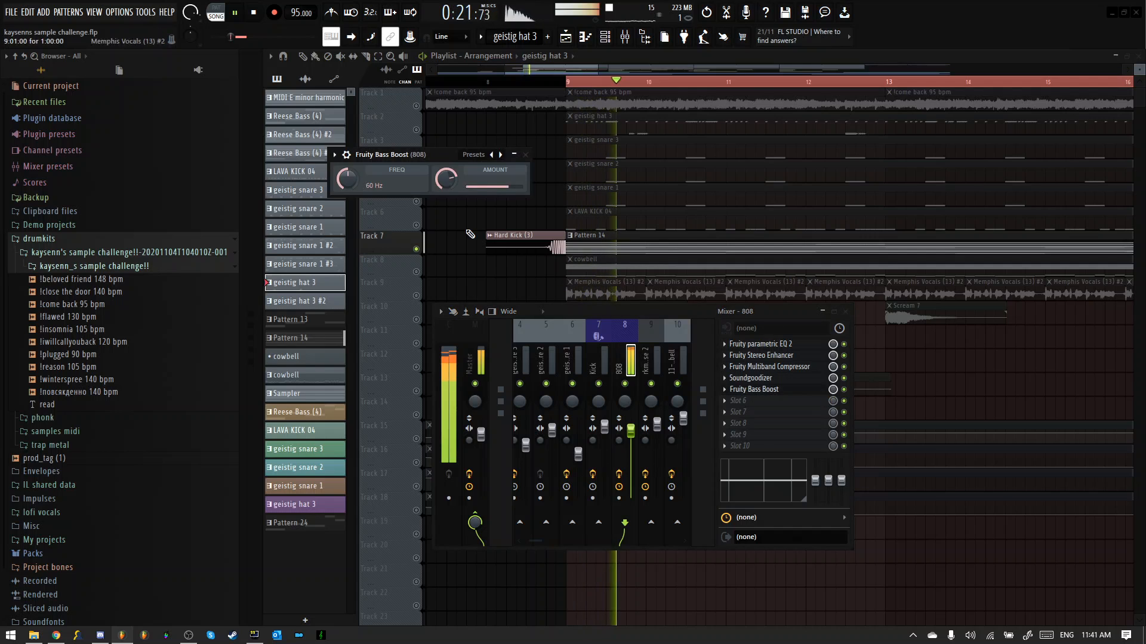
pyautogui.click(525, 155)
pyautogui.press('space')
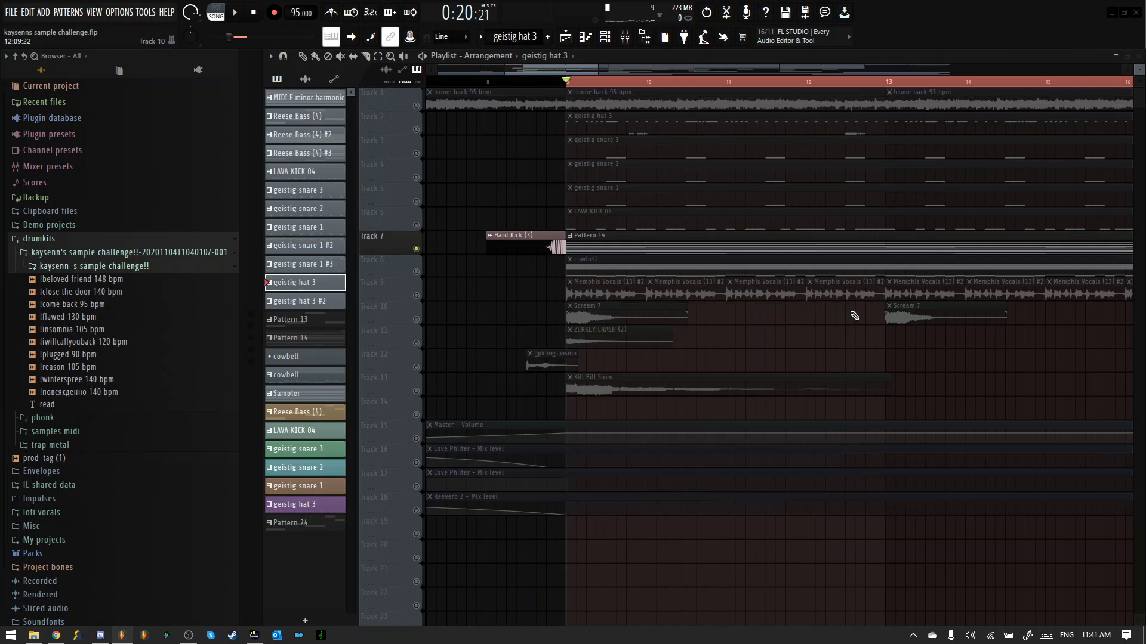
# Step: Close the mixer and set the playlist's time selection to bars 17 to 25, over the Reese Bass (4) #2 clip
pyautogui.click(845, 311)
pyautogui.scroll(-1, 748, 291)
pyautogui.scroll(-5, 748, 291)
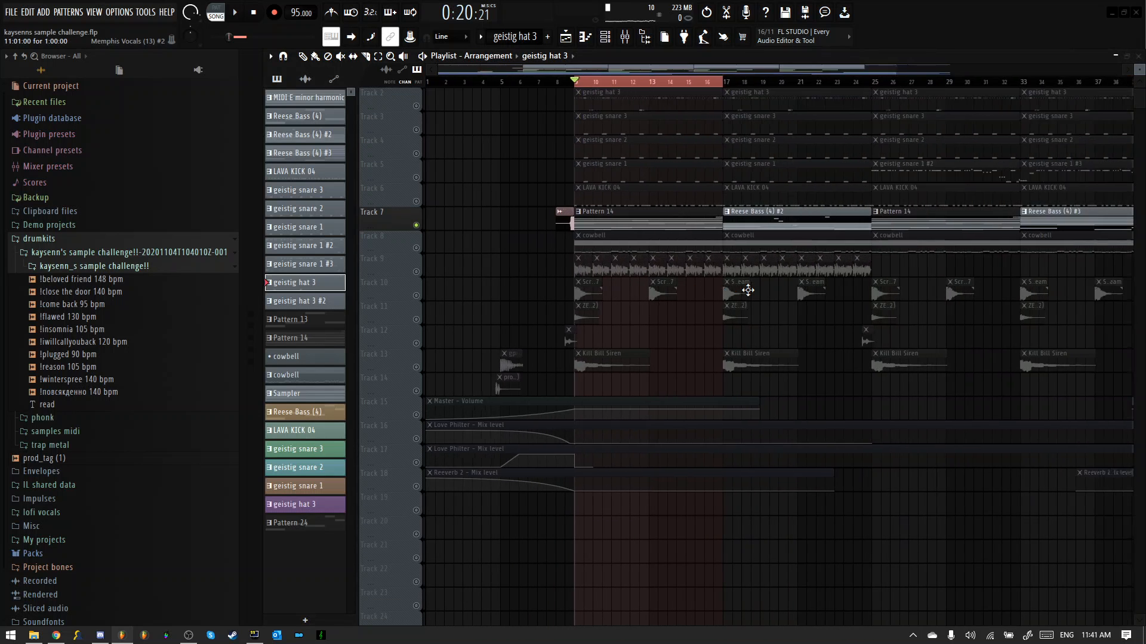
pyautogui.scroll(1, 600, 243)
pyautogui.moveTo(607, 83); pyautogui.dragTo(701, 105)
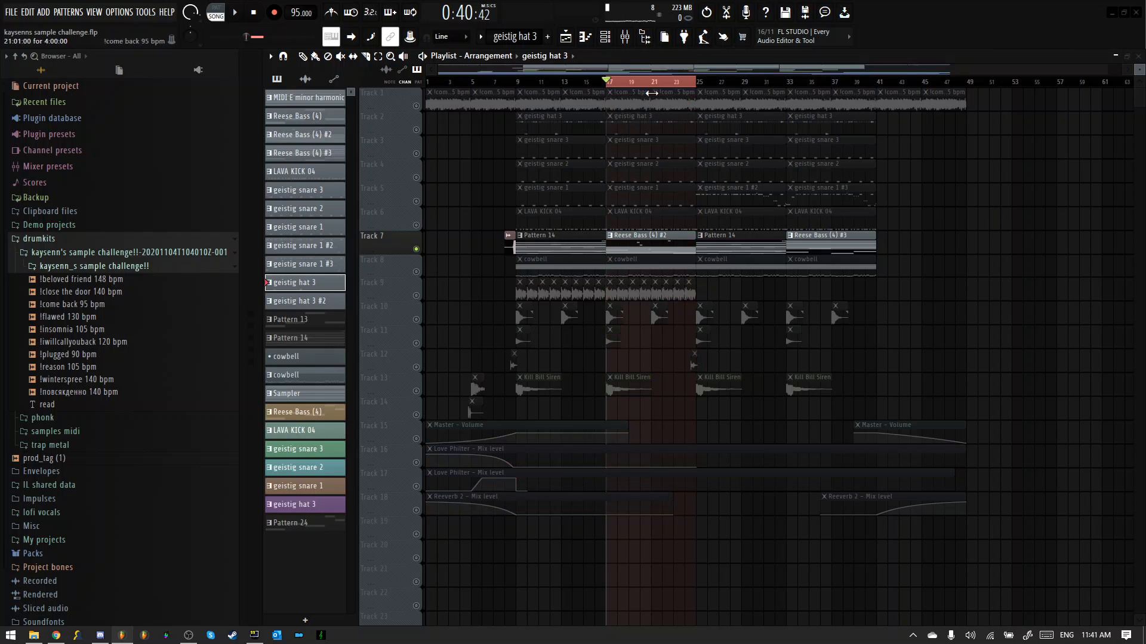
# Step: Show the rkm reese 2 mixer track's effect chain and play the Reese bass with all its effects
pyautogui.press('F9')
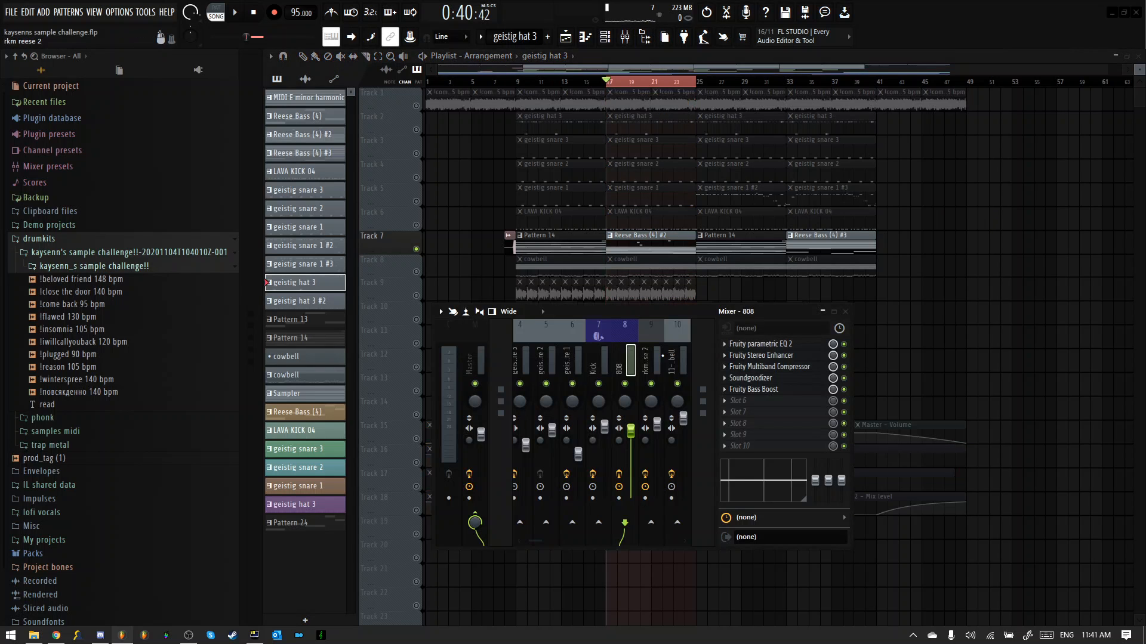
pyautogui.click(662, 356)
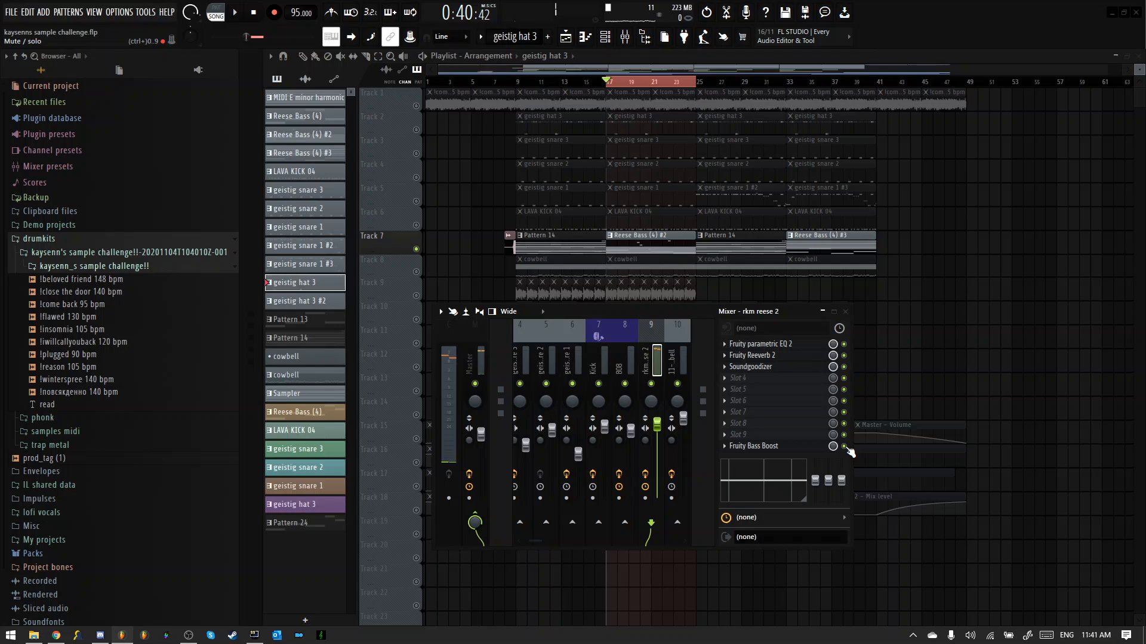
pyautogui.press('space')
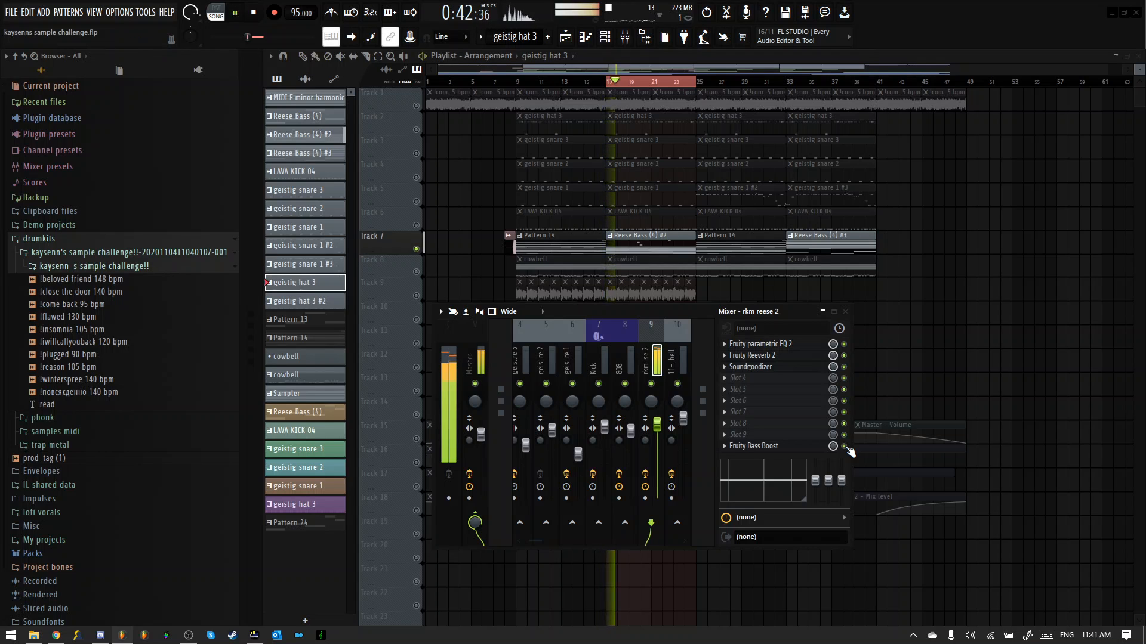
pyautogui.press('space')
# Step: Bypass Fruity Bass Boost, Soundgoodizer and Fruity Reeverb 2 on the rkm reese 2 track and play the Reese bass with only its EQ
pyautogui.click(844, 446)
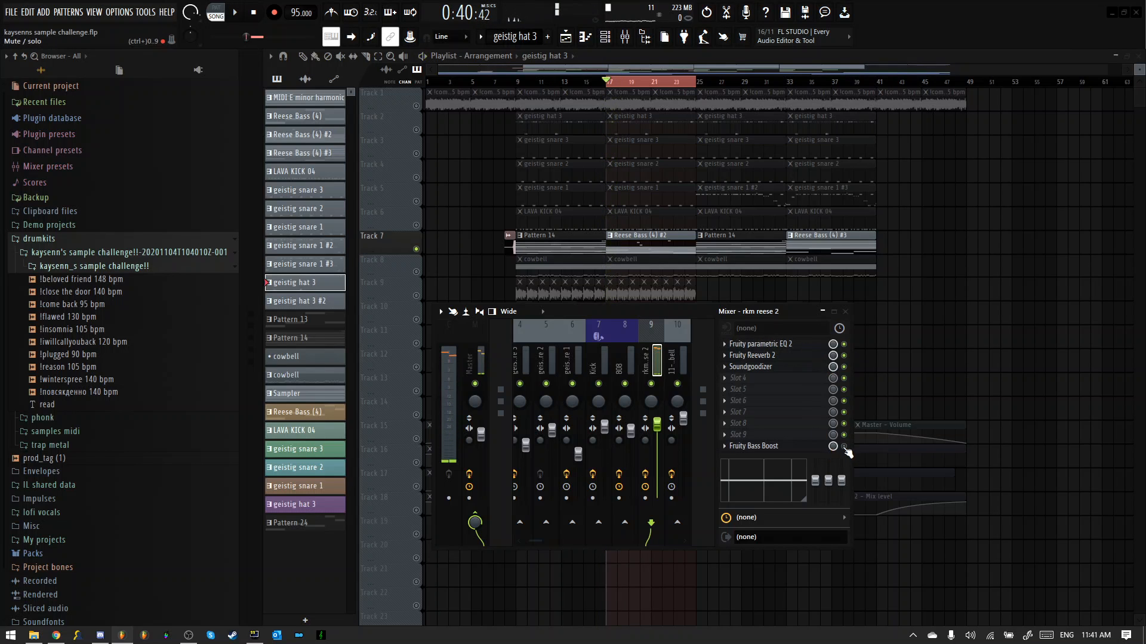
pyautogui.click(786, 344)
pyautogui.click(786, 344)
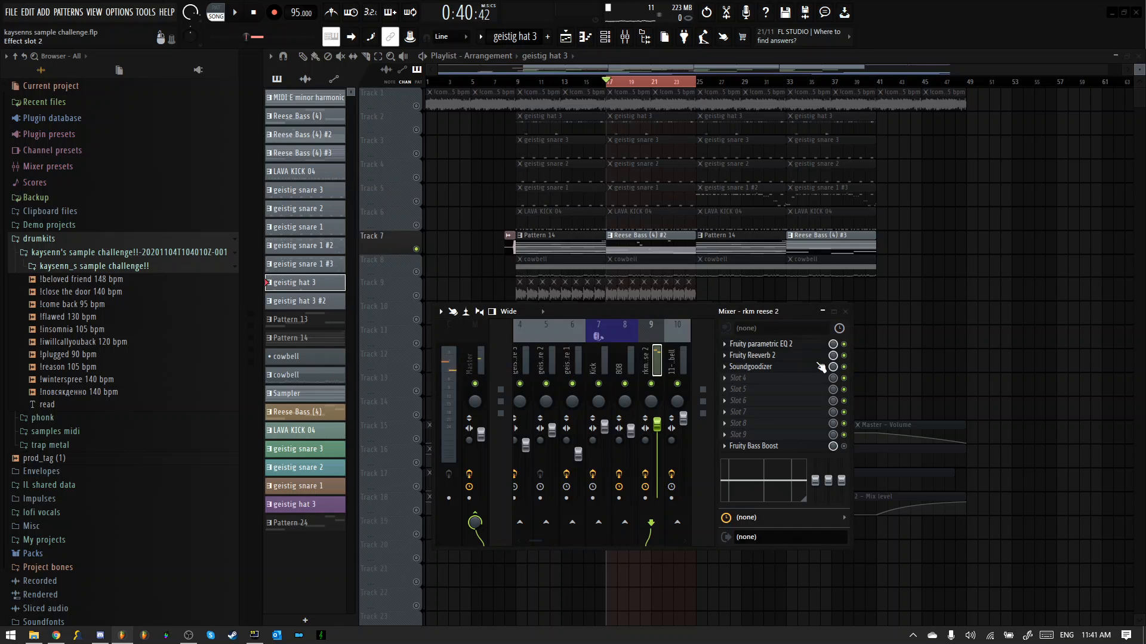
pyautogui.press('space')
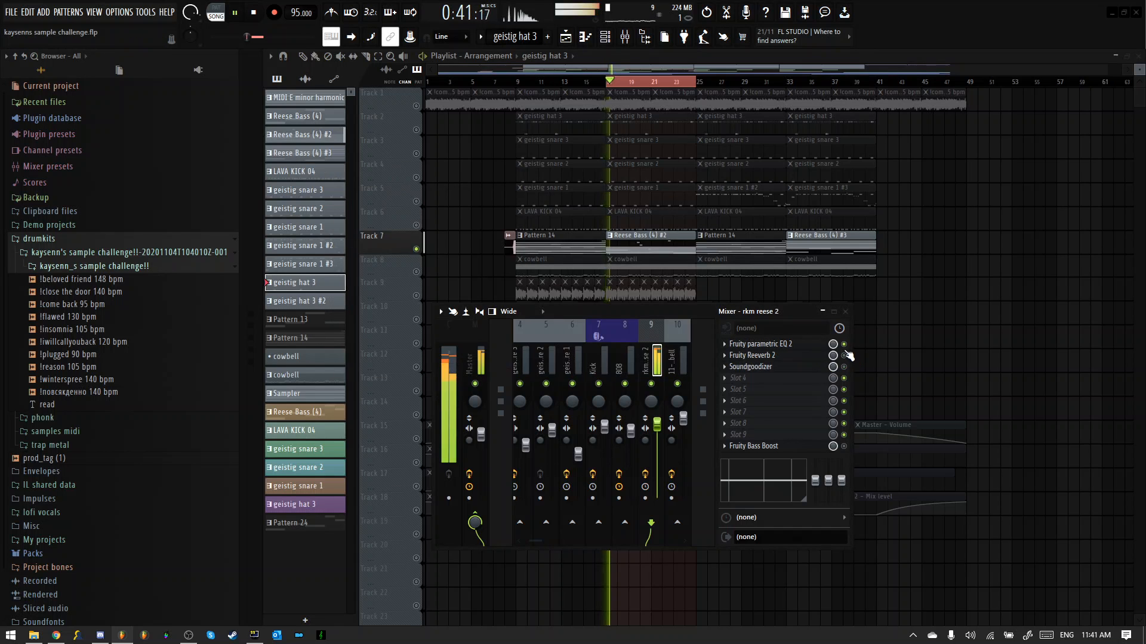
# Step: Select the Reese Bass (4) #2 clip's pattern and inspect the rkm reese 2 track's Fruity parametric EQ 2 curve during playback
pyautogui.scroll(3, 624, 261)
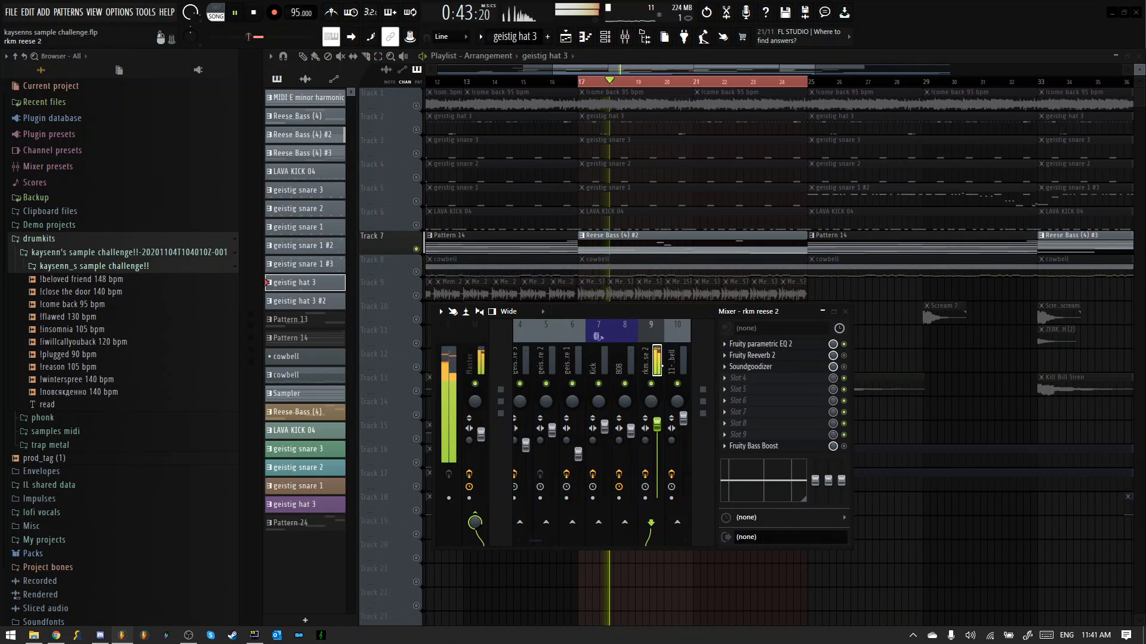
pyautogui.click(674, 247)
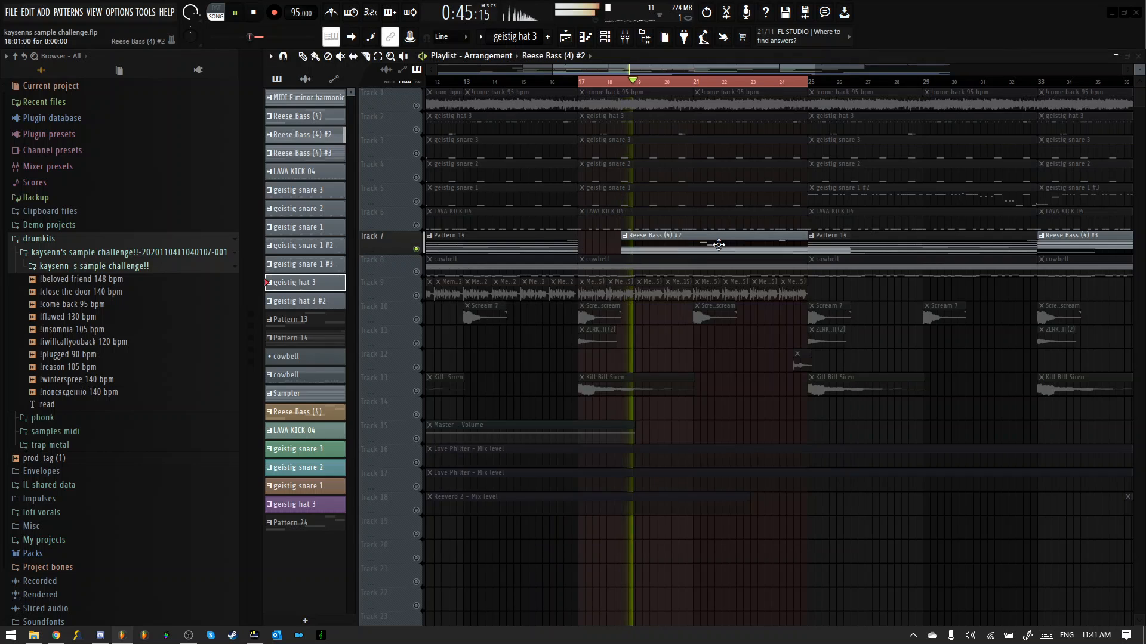
pyautogui.click(624, 36)
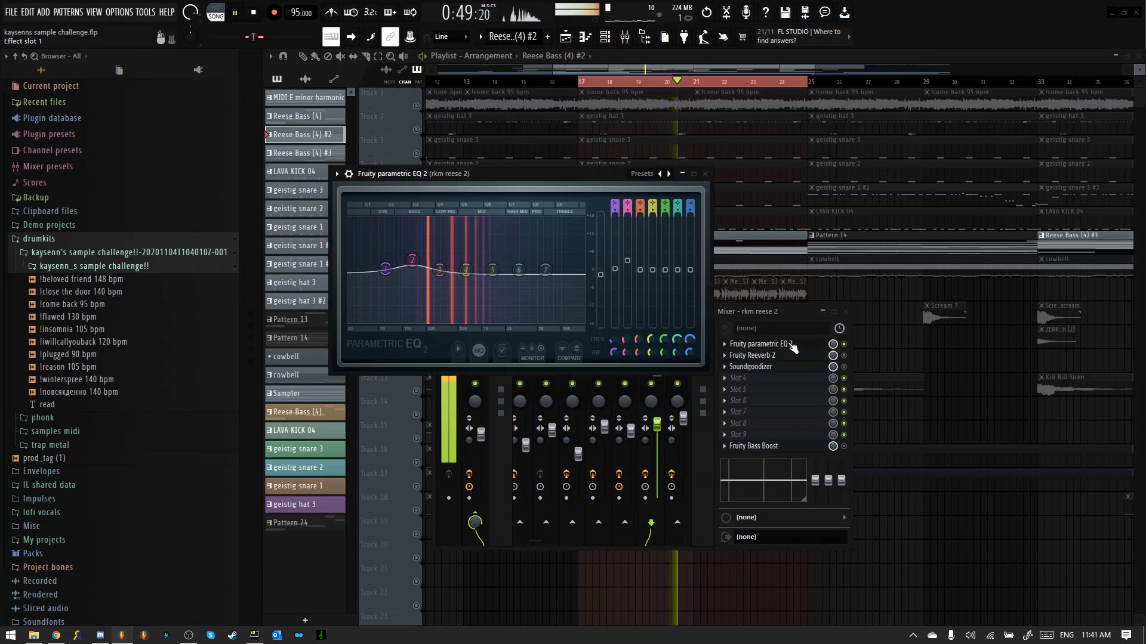
pyautogui.press('space')
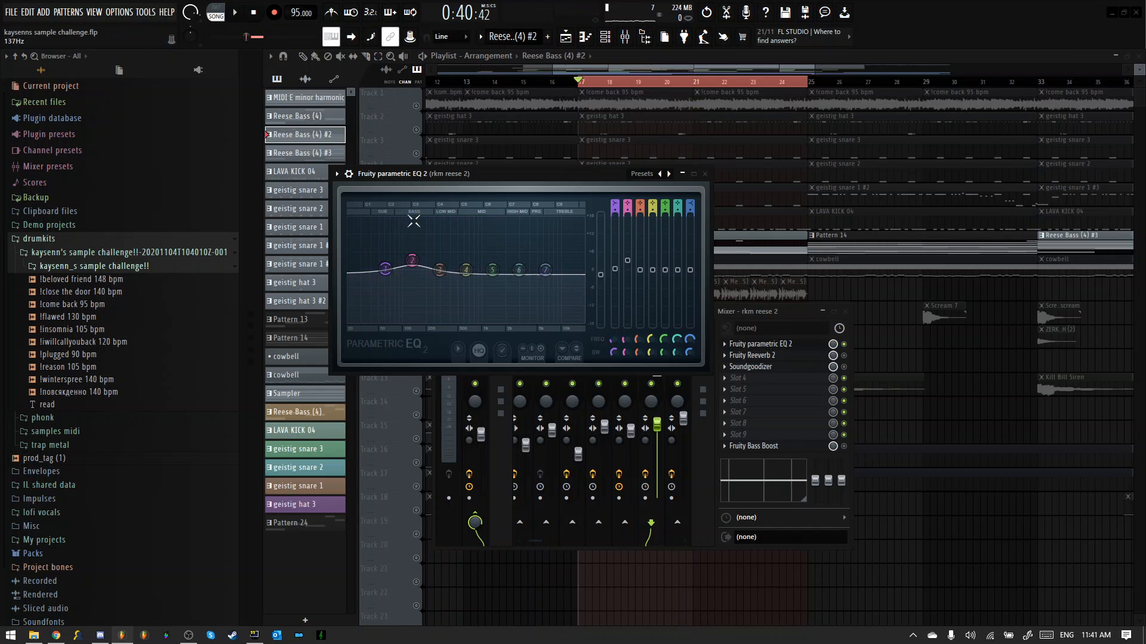
pyautogui.click(705, 174)
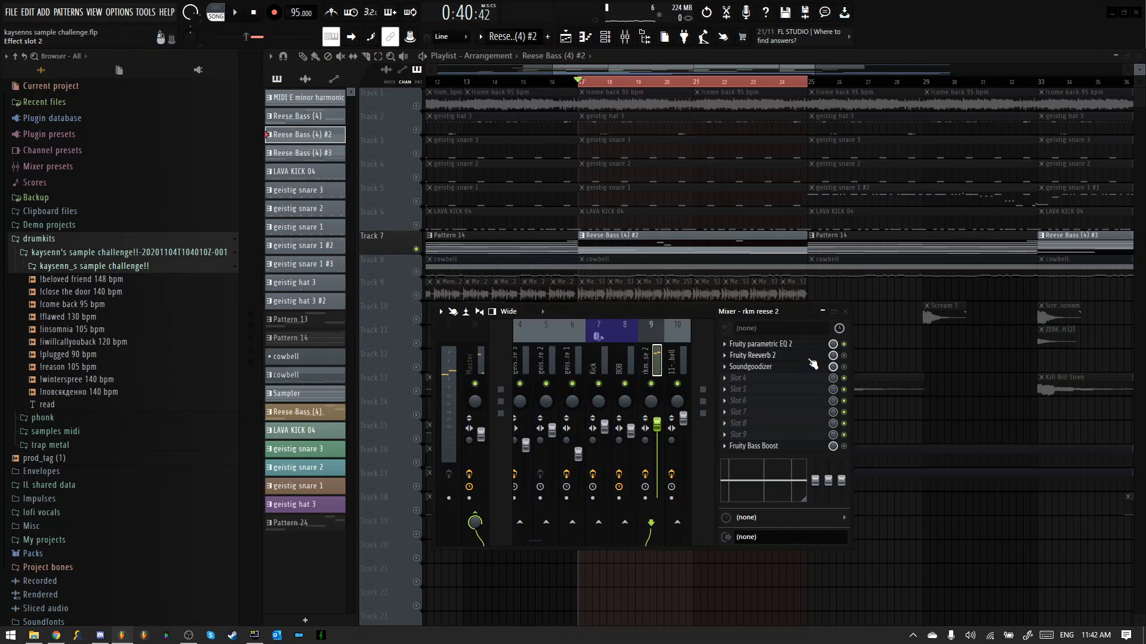
# Step: Re-enable Fruity Reeverb 2 and Soundgoodizer on the rkm reese 2 track, inspect their settings and play the Reese bass
pyautogui.click(799, 356)
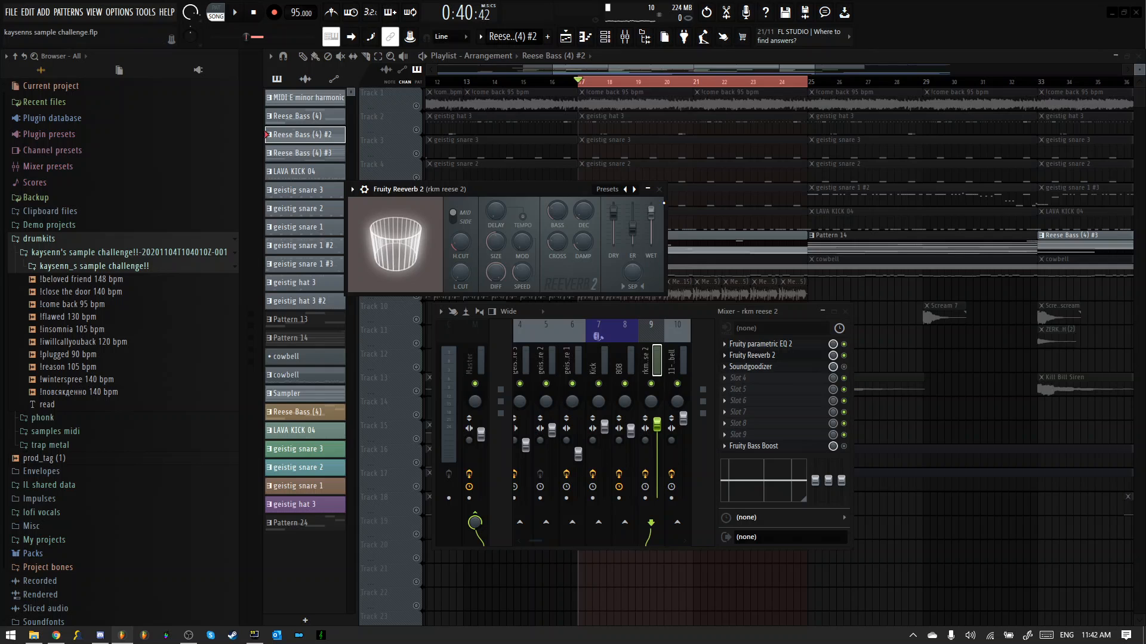
pyautogui.click(658, 189)
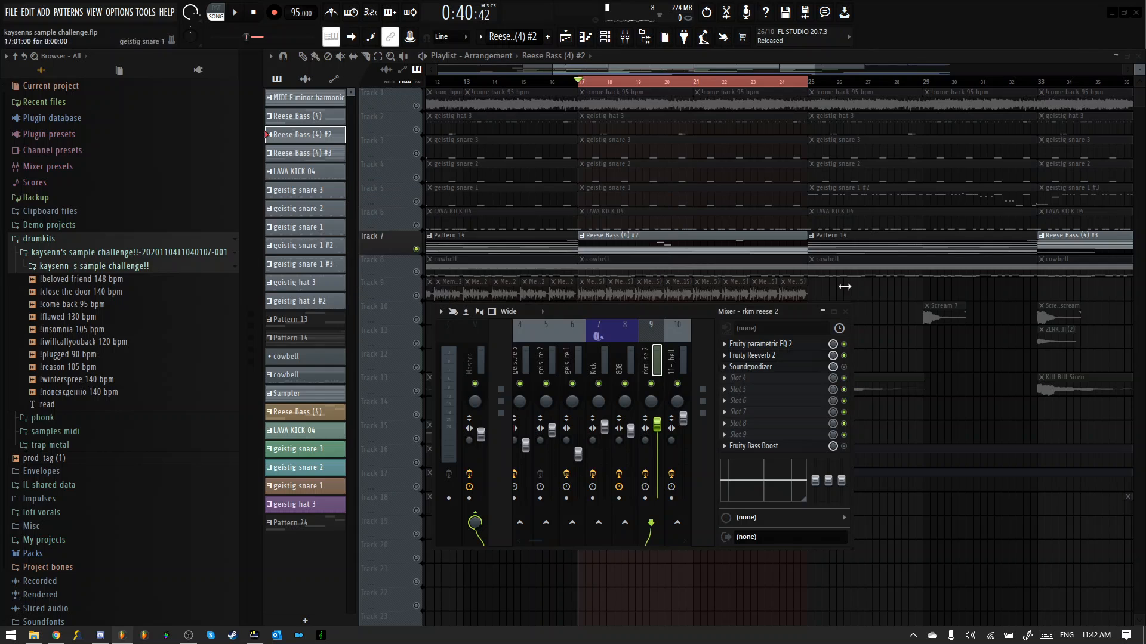
pyautogui.click(796, 368)
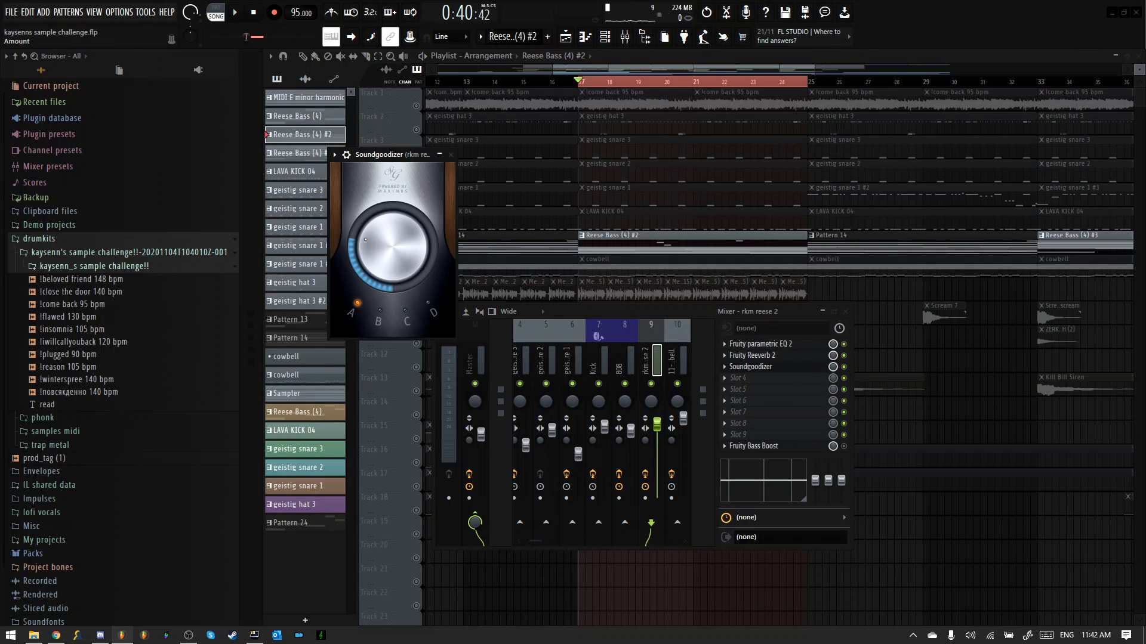
pyautogui.press('space')
pyautogui.click(451, 155)
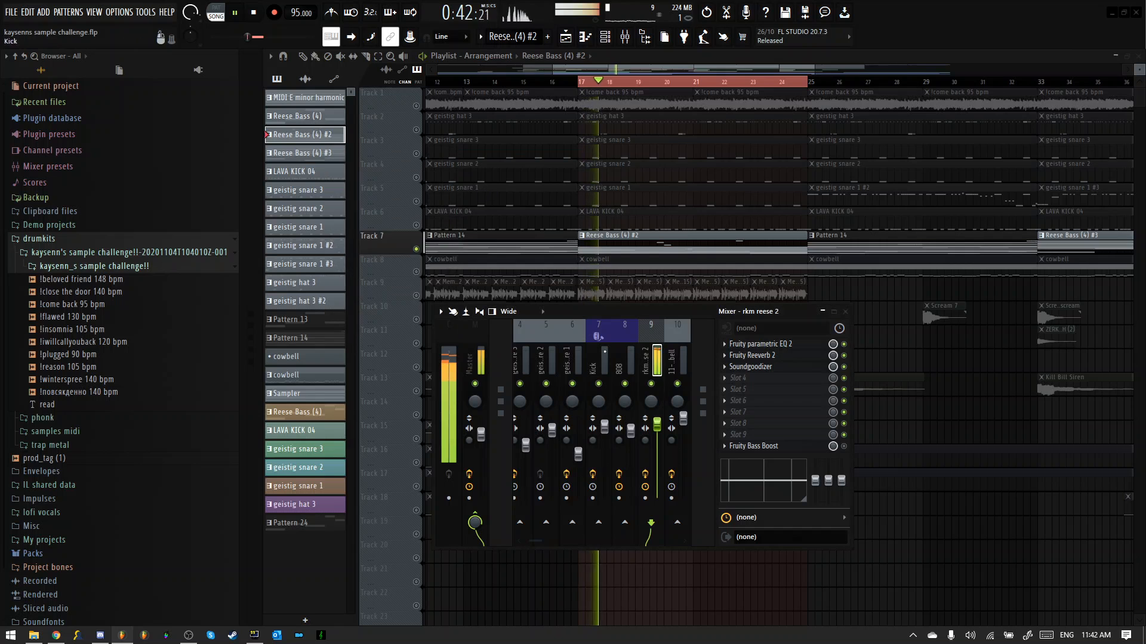
# Step: Check the 11-Moar Cowbell track's effects, return to rkm reese 2, and look over all mixer tracks in the enlarged mixer
pyautogui.click(682, 361)
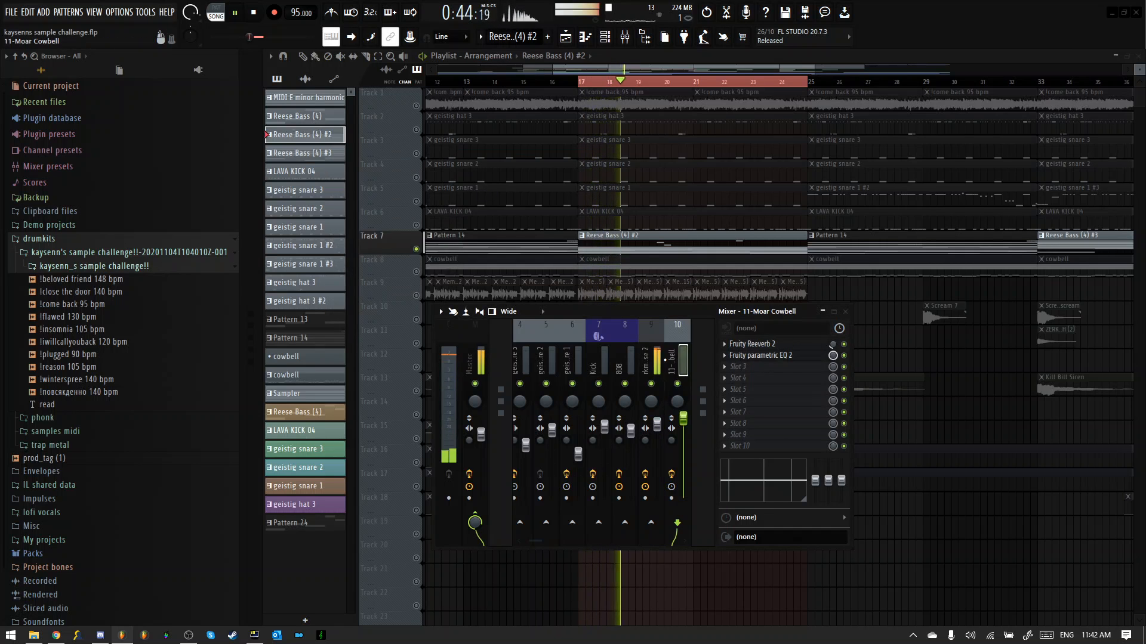
pyautogui.click(654, 361)
pyautogui.click(835, 311)
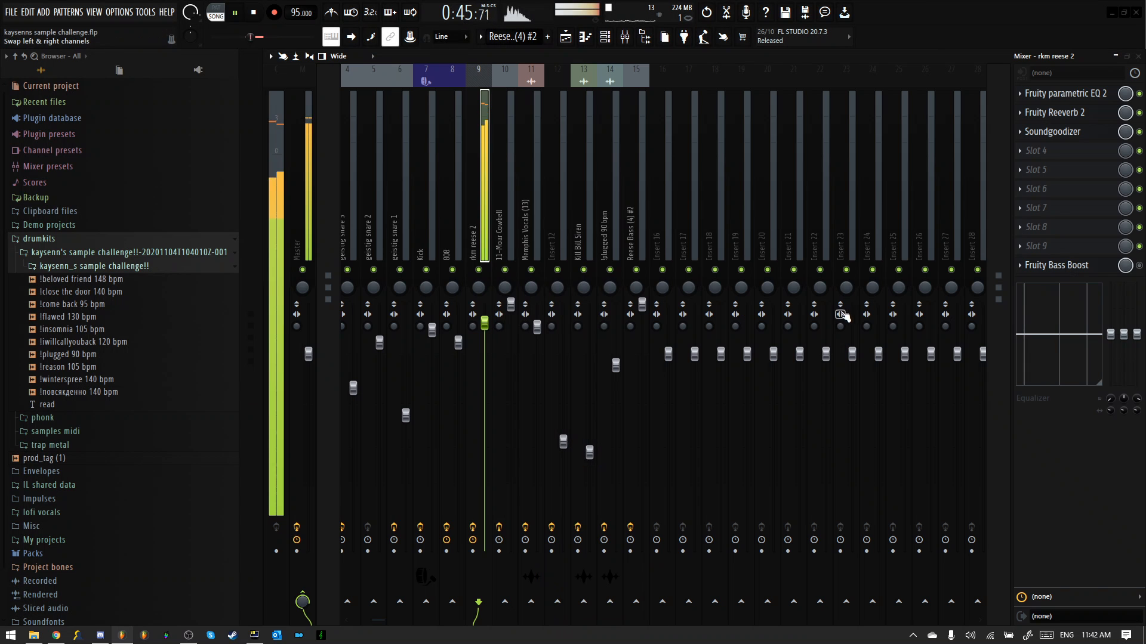
pyautogui.click(1127, 56)
pyautogui.scroll(3, 623, 359)
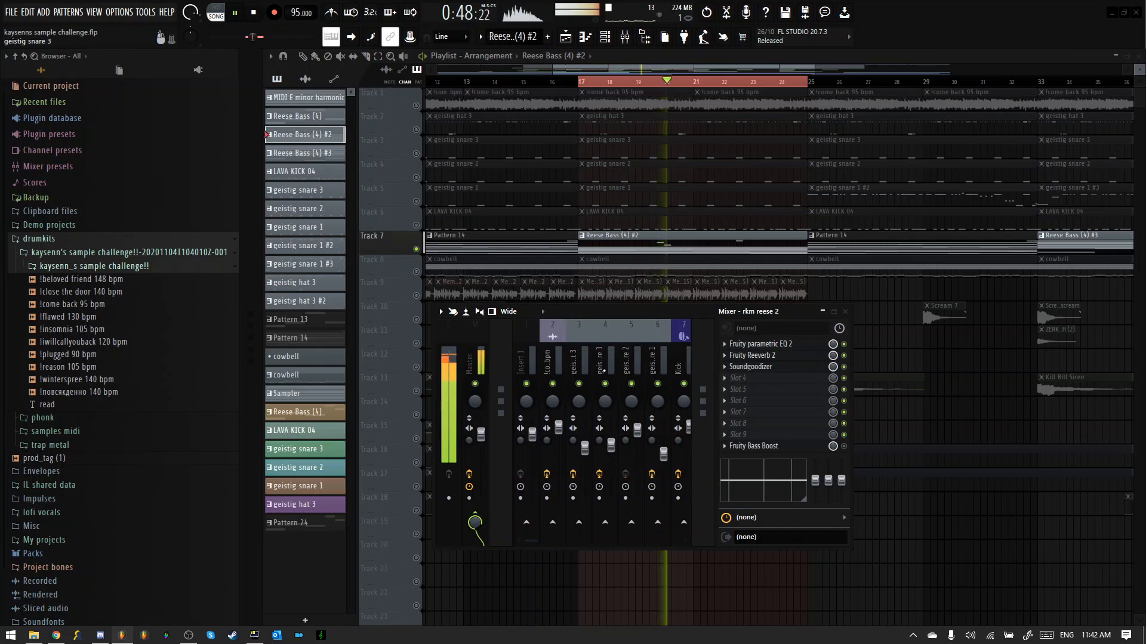
# Step: Check the Master track's effect chain during playback, reselect rkm reese 2, stop playback and close the mixer
pyautogui.click(474, 358)
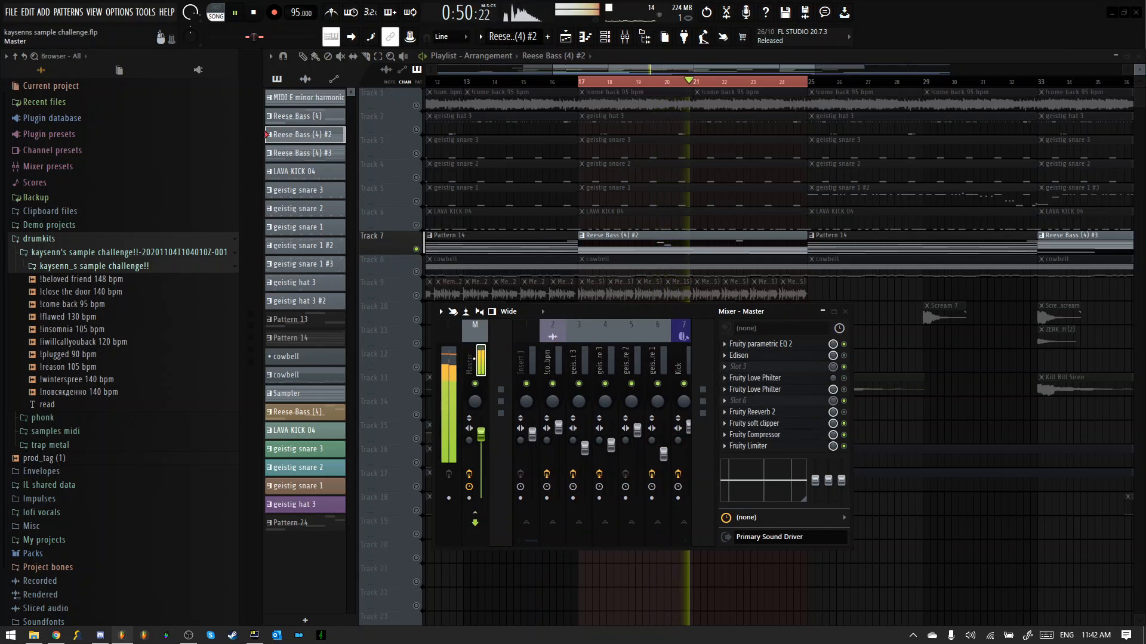
pyautogui.scroll(-3, 623, 359)
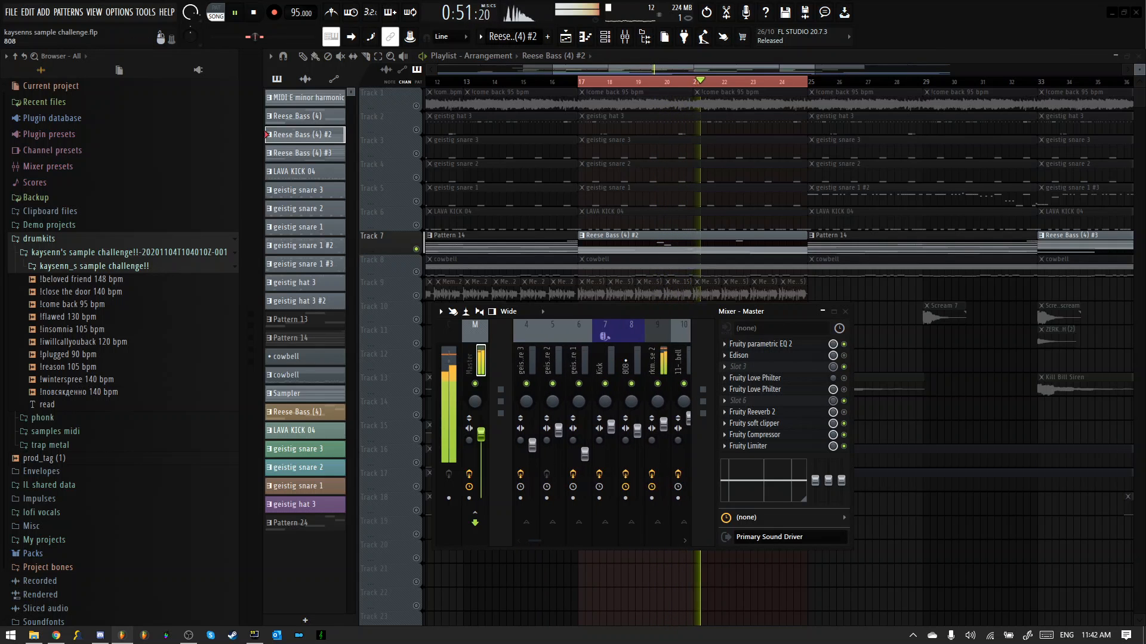
pyautogui.click(660, 358)
pyautogui.press('space')
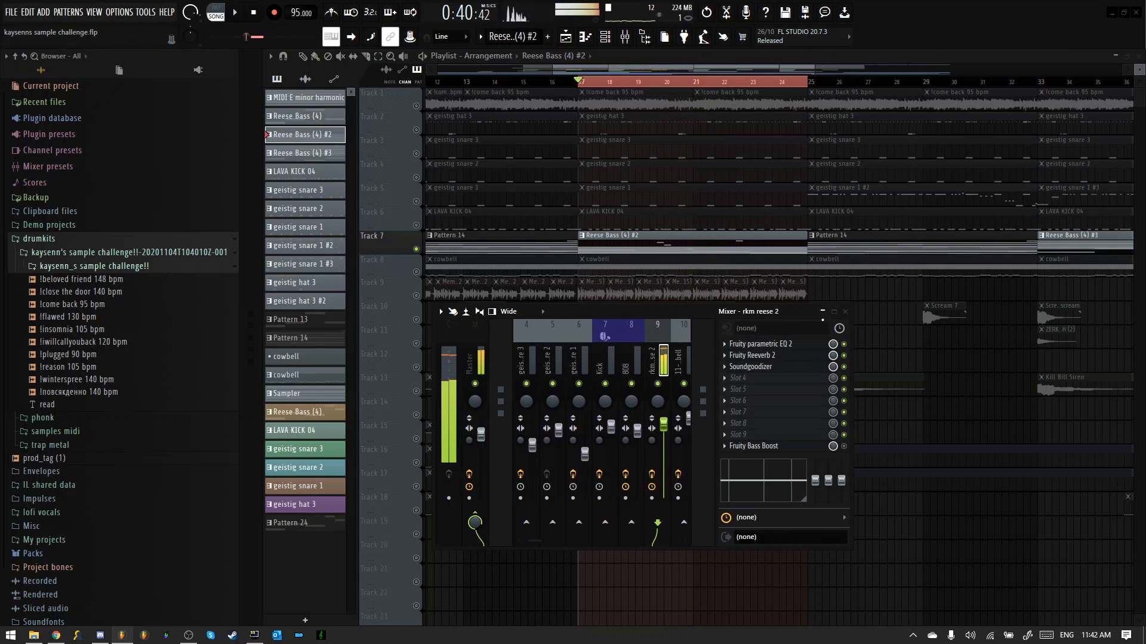
pyautogui.click(845, 311)
# Step: Set the playlist time selection from bar 25 to bar 41
pyautogui.scroll(-5, 866, 270)
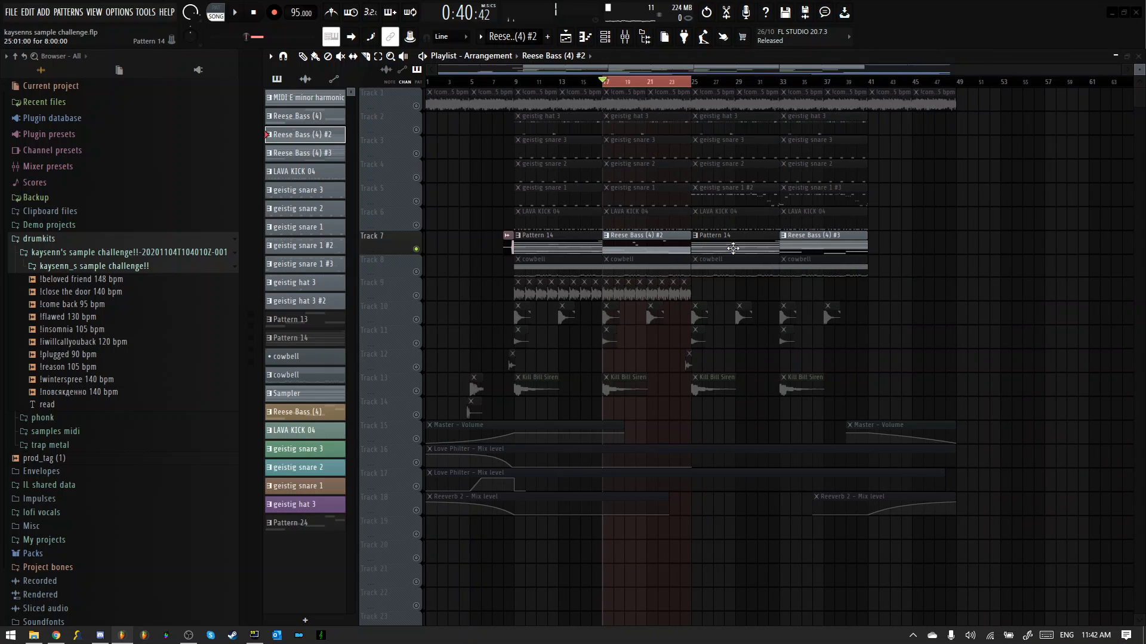
pyautogui.scroll(-2, 729, 292)
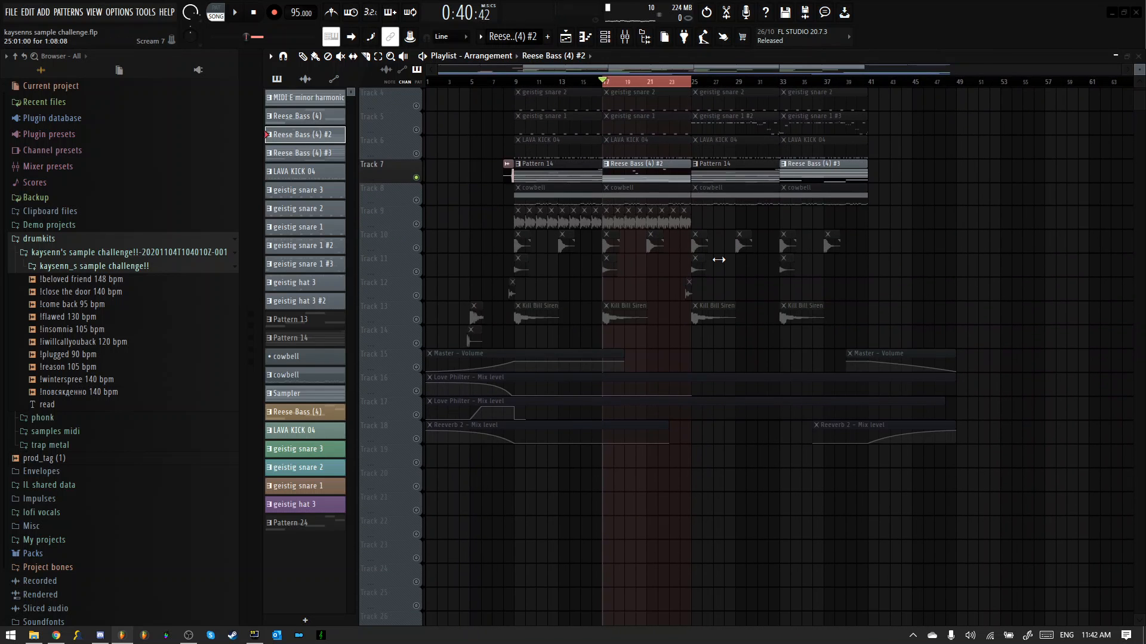
pyautogui.scroll(2, 718, 257)
pyautogui.moveTo(691, 82); pyautogui.dragTo(778, 82)
pyautogui.scroll(1, 885, 239)
pyautogui.scroll(3, 885, 239)
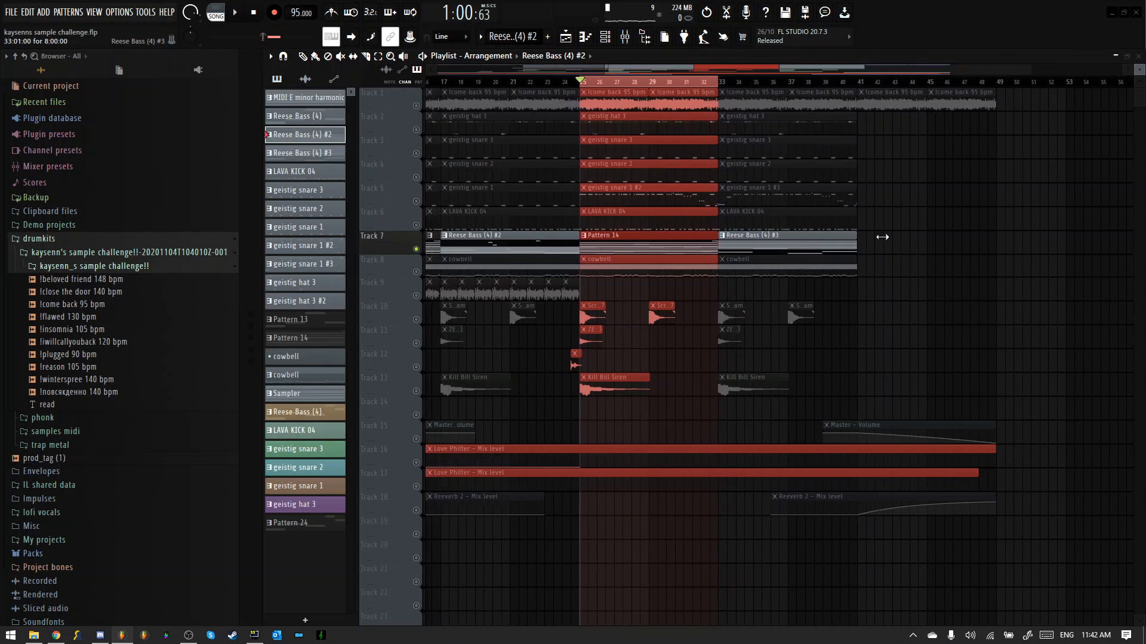
pyautogui.rightClick(854, 85)
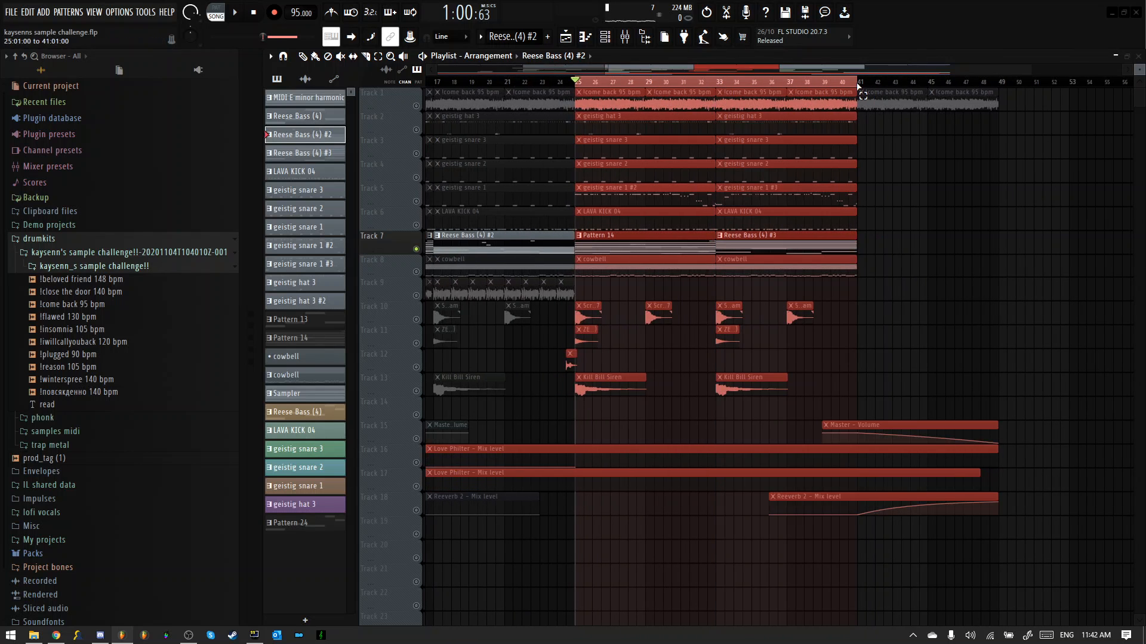
# Step: Solo Track 5 and play its geistig snare 1 #2 clip from bar 25
pyautogui.rightClick(923, 200)
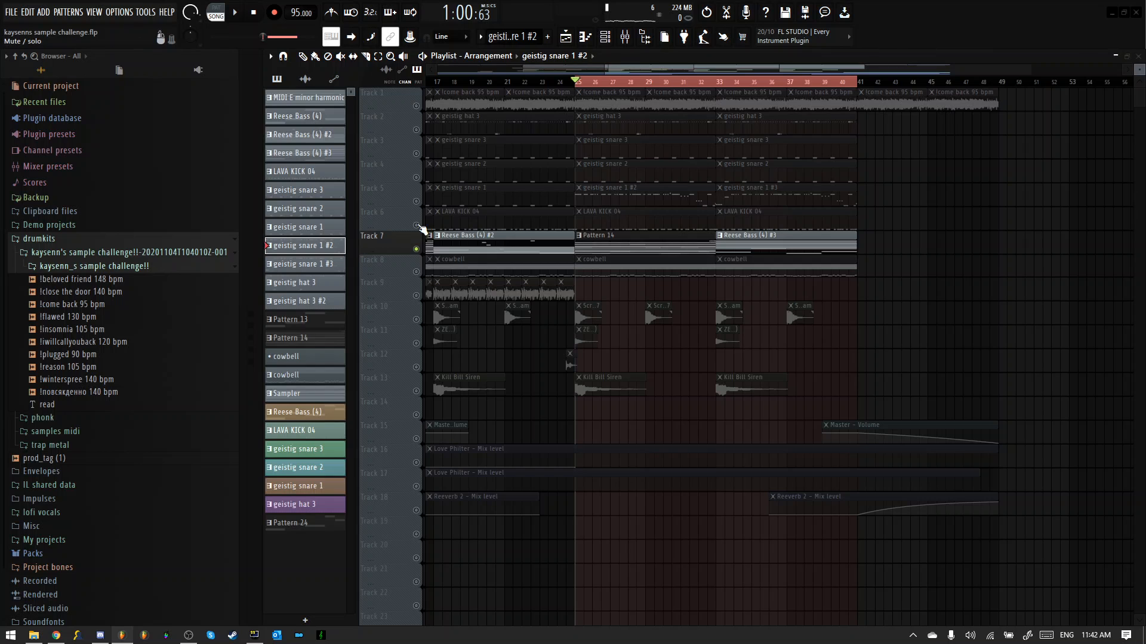
pyautogui.press('space')
pyautogui.press('space')
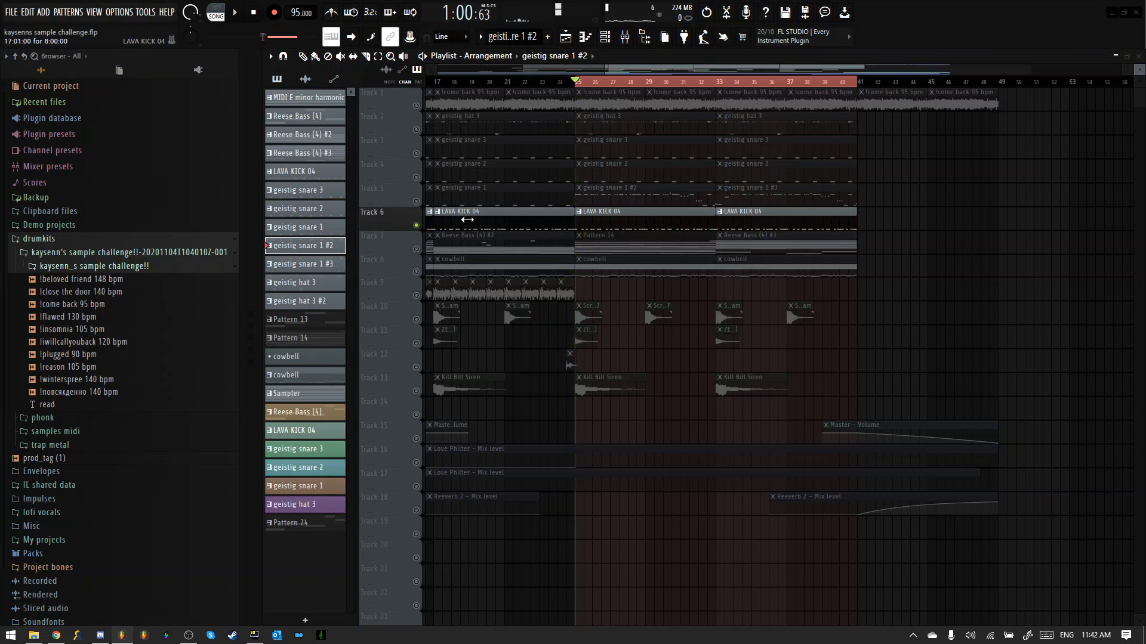
pyautogui.click(421, 201)
pyautogui.press('space')
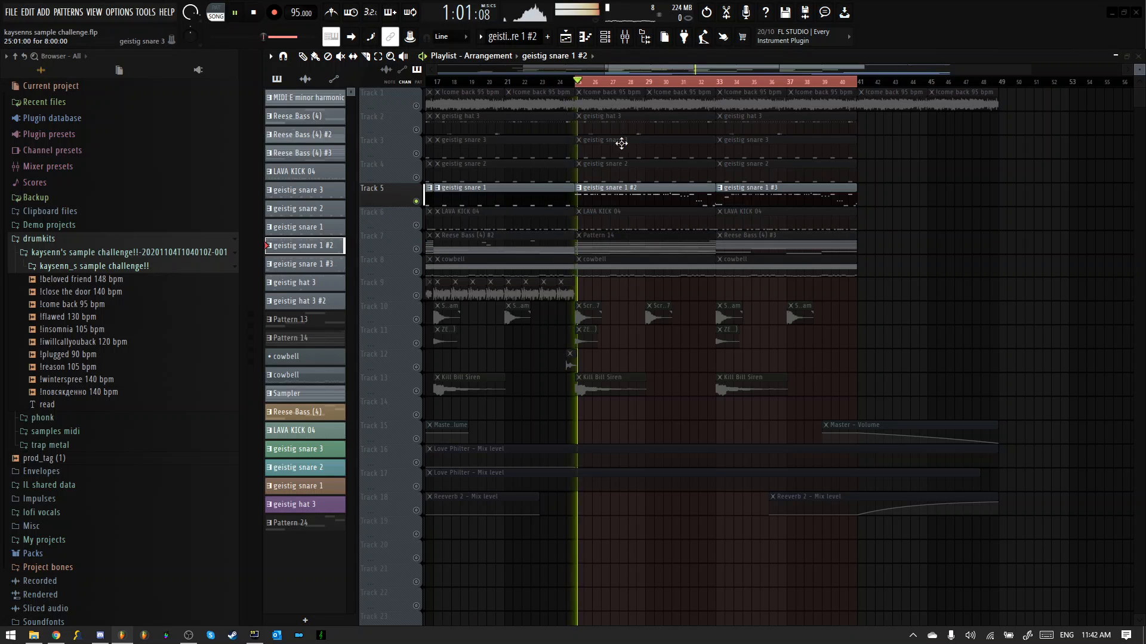
pyautogui.scroll(3, 590, 158)
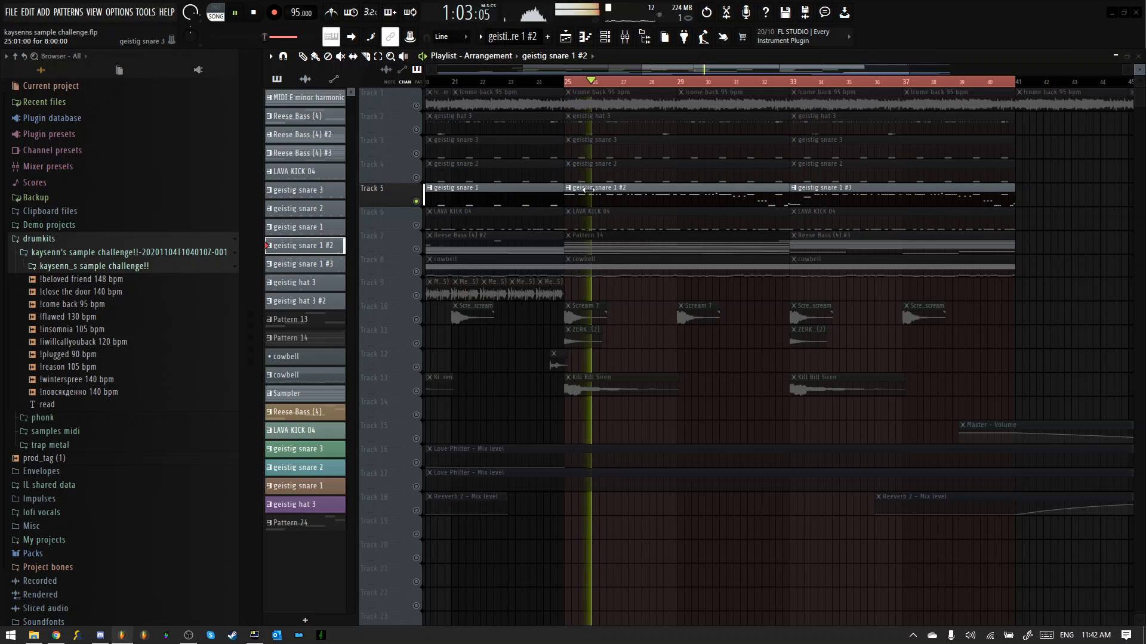
# Step: Inspect the notes of the geistig snare 1 #2 and geistig snare 1 #3 patterns in the piano roll while they play
pyautogui.doubleClick(670, 193)
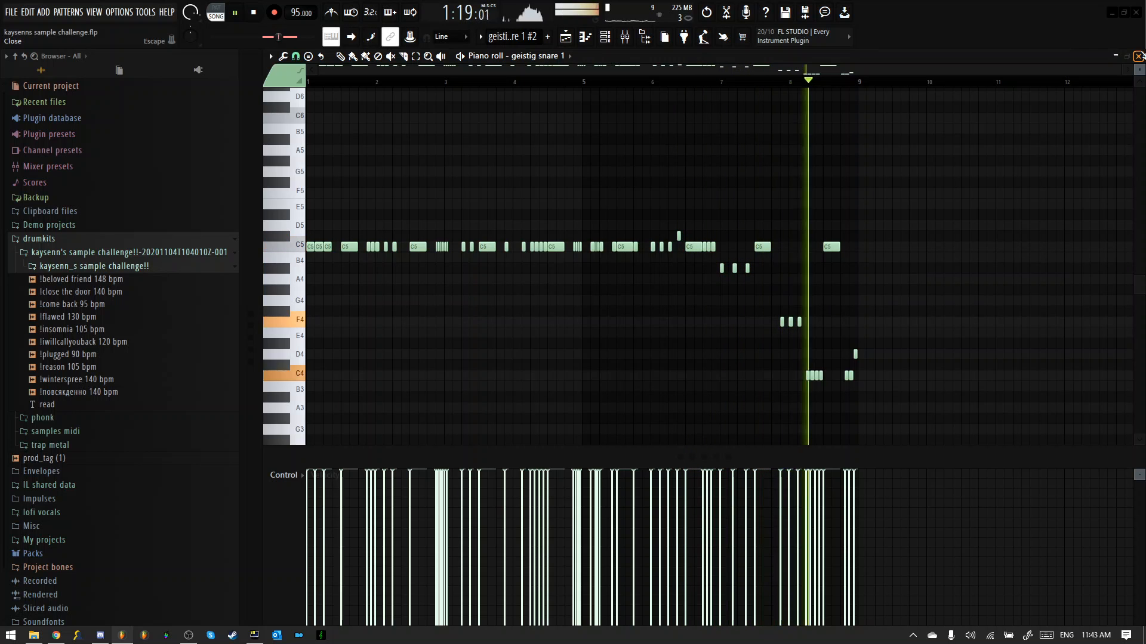
pyautogui.press('F6')
pyautogui.click(1139, 56)
pyautogui.press('F6')
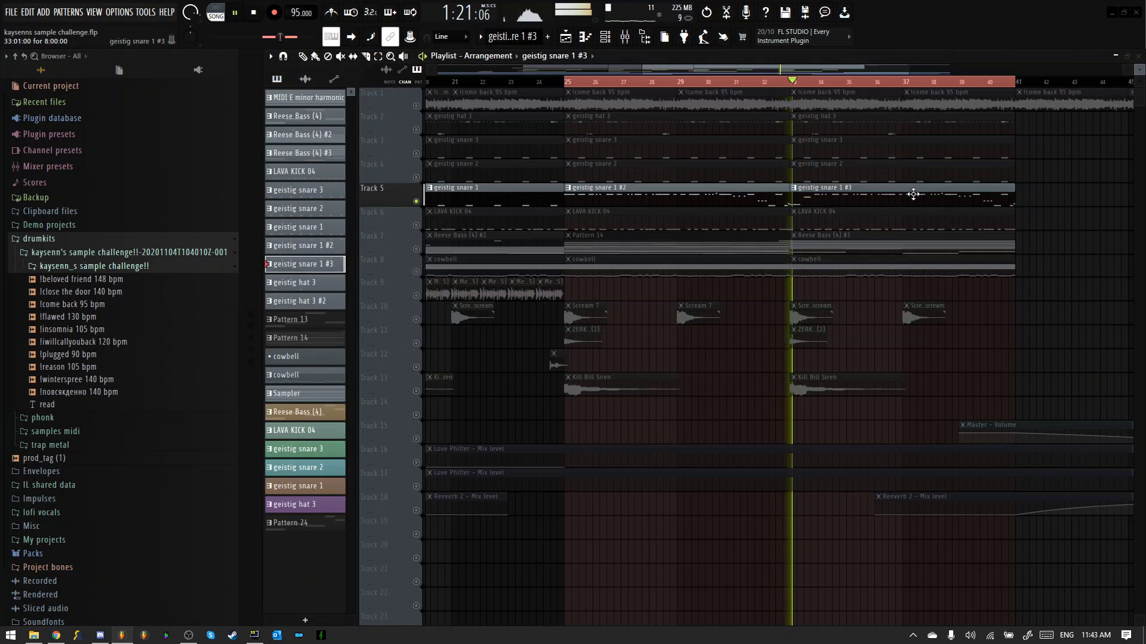
pyautogui.press('F7')
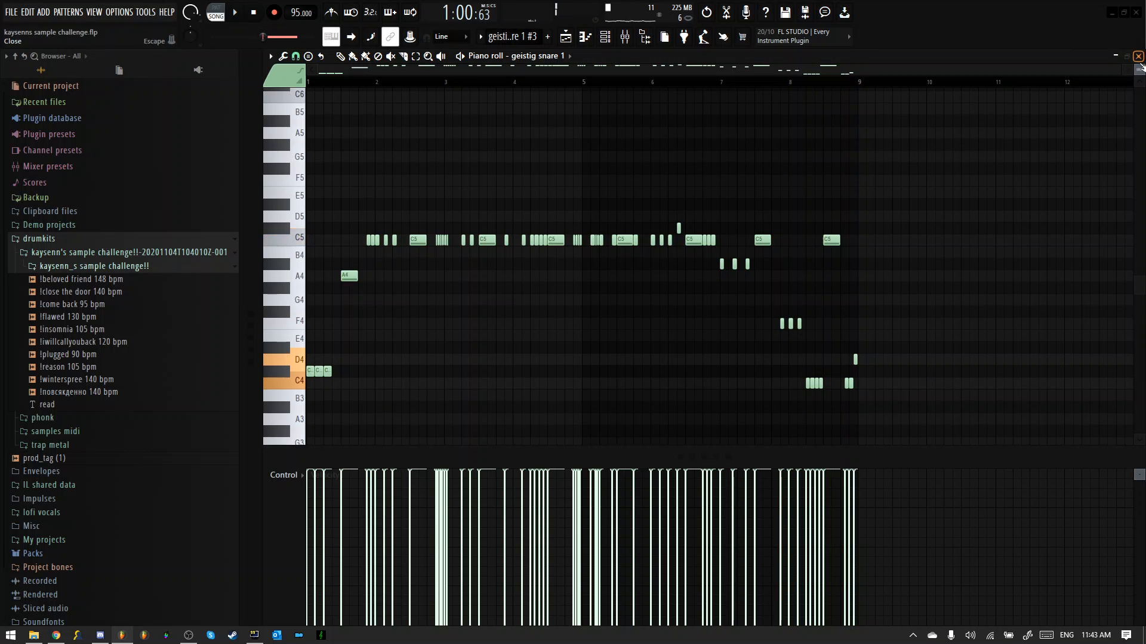
pyautogui.press('F5')
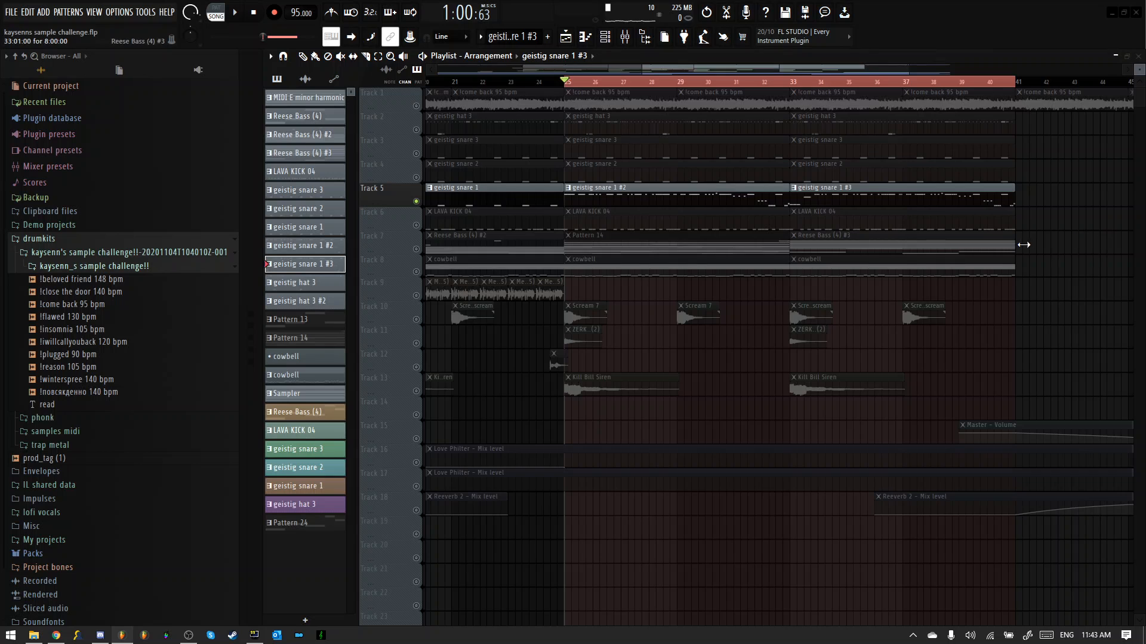
# Step: Solo Track 10 and unmute Tracks 11, 12 and 13 so the effect clips are active together
pyautogui.scroll(-3, 1002, 260)
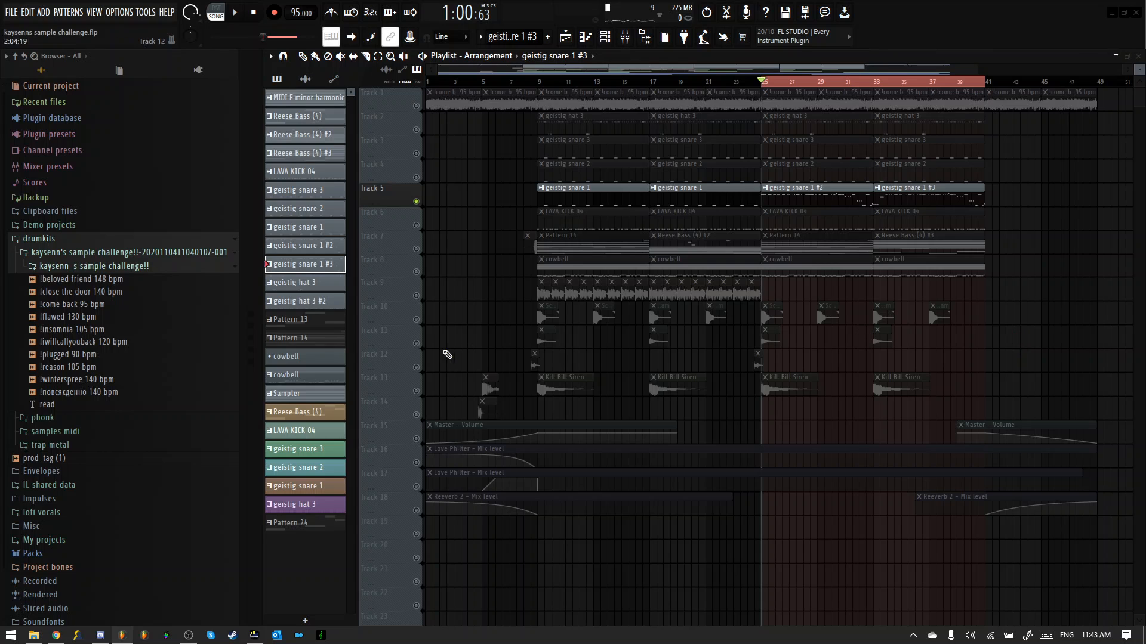
pyautogui.rightClick(420, 320)
pyautogui.click(420, 343)
pyautogui.moveTo(419, 372); pyautogui.dragTo(381, 422)
pyautogui.click(420, 373)
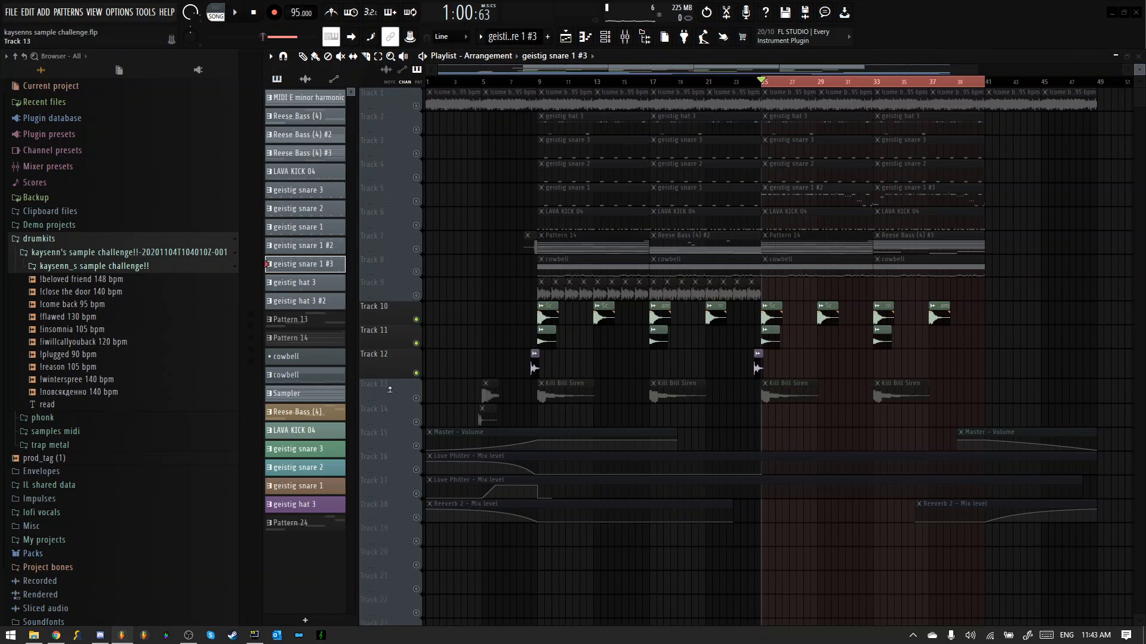
pyautogui.click(417, 398)
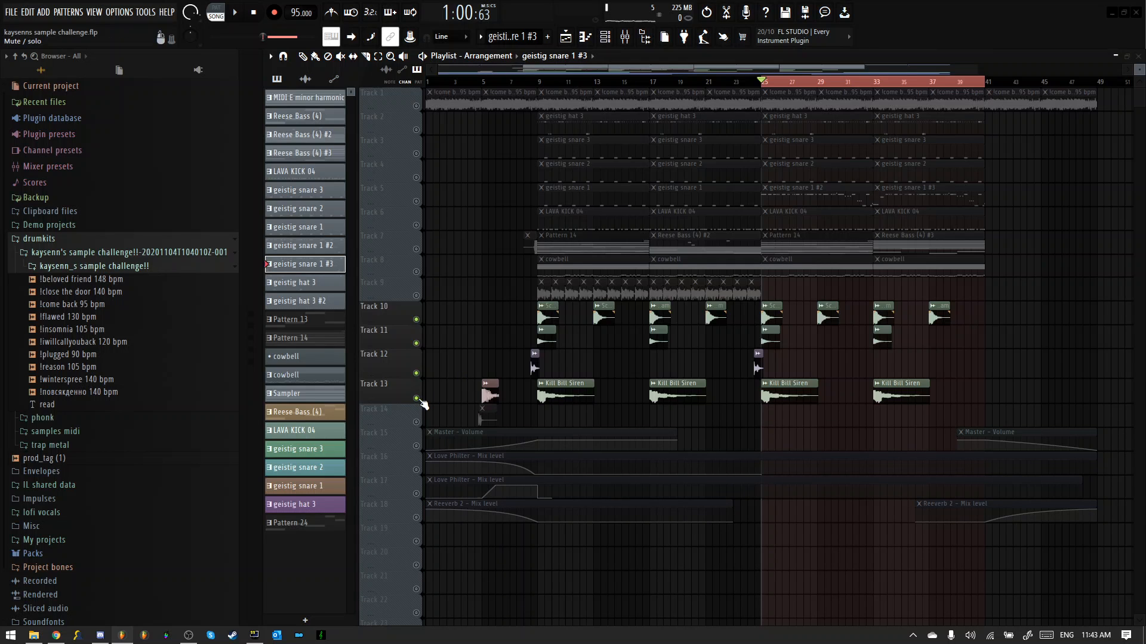
# Step: Clear the time selection and play the intro's prod_tag (1) and gpk chucky laugh 2 clips near bar 5
pyautogui.click(496, 82)
pyautogui.scroll(5, 560, 291)
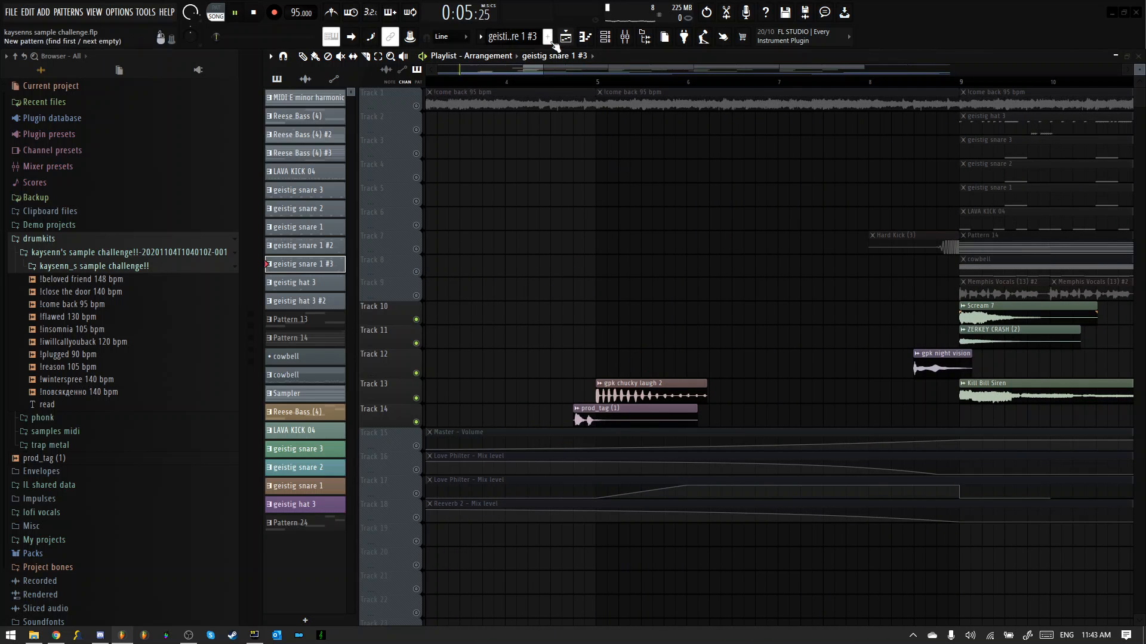
pyautogui.scroll(-3, 552, 95)
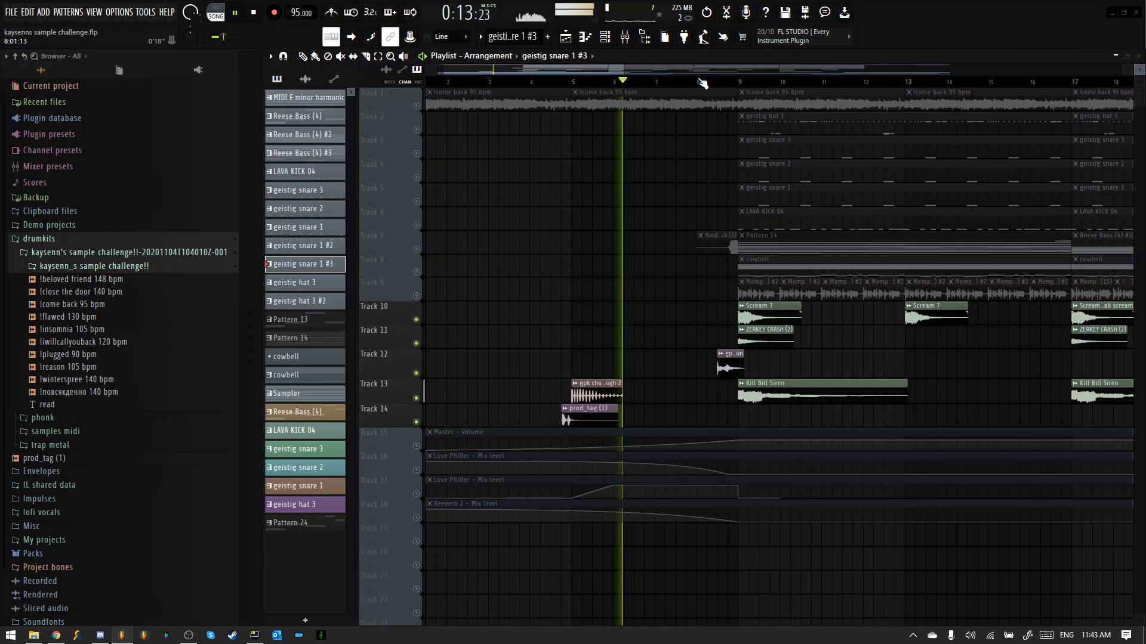
pyautogui.press('space')
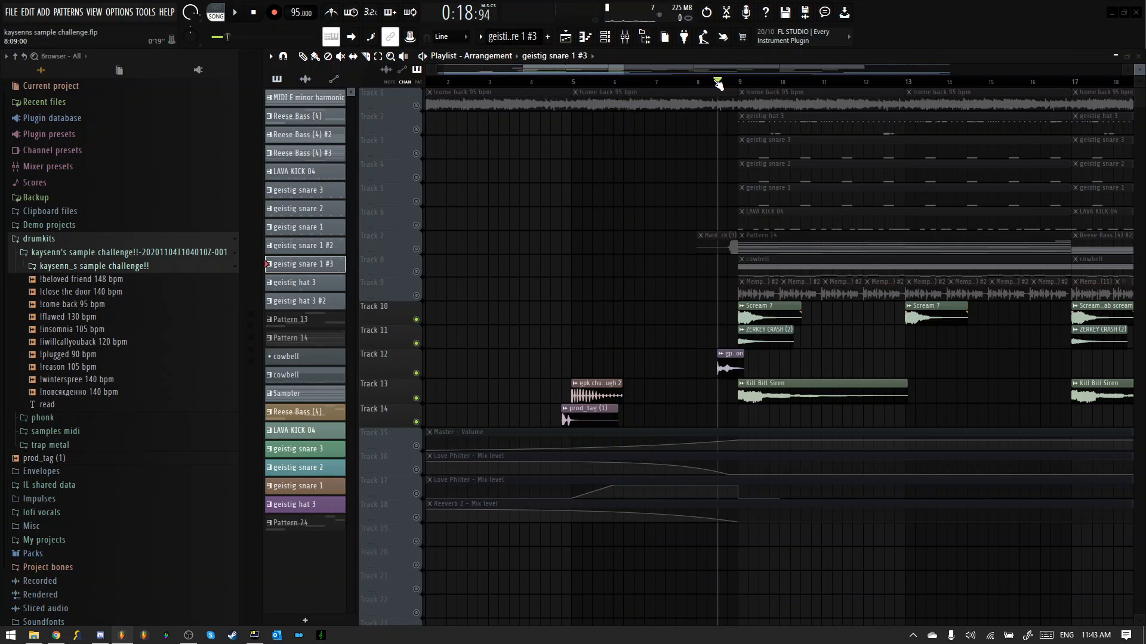
# Step: Unmute Track 7 to play its Hard Kick (3) clip, mute it again and play the effect clips from gpk night vision
pyautogui.scroll(3, 686, 221)
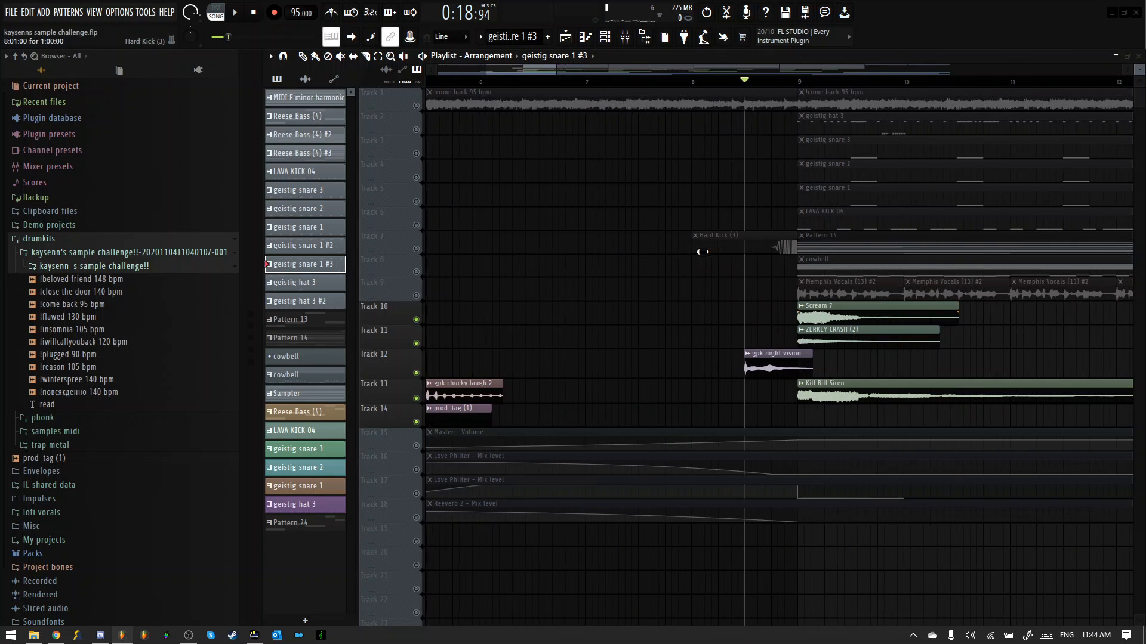
pyautogui.click(416, 249)
pyautogui.press('space')
pyautogui.press('space')
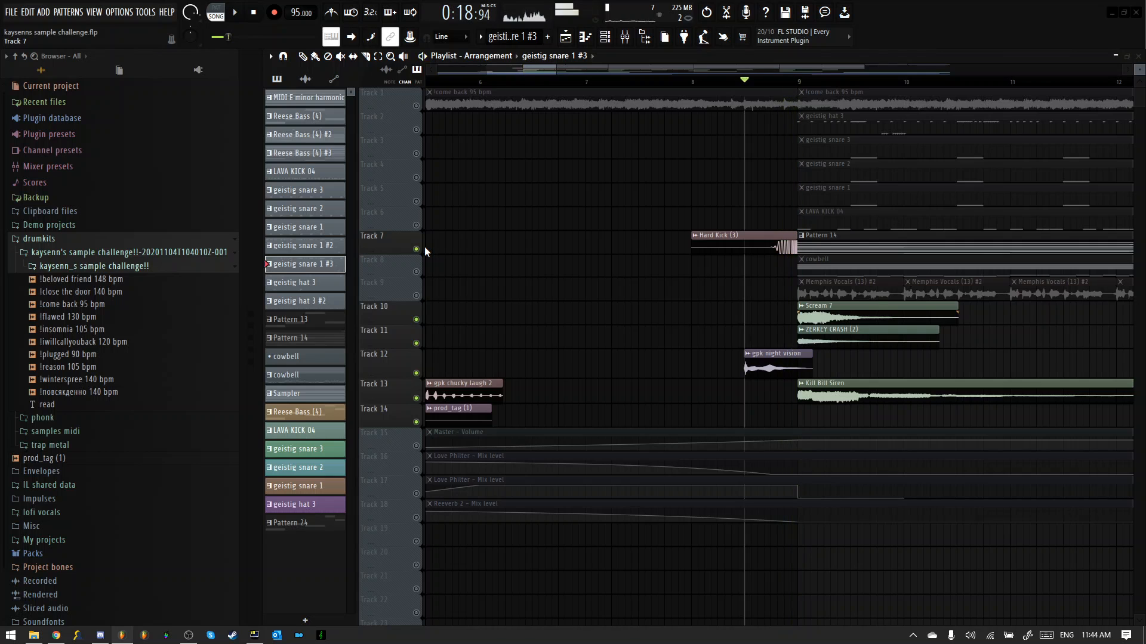
pyautogui.click(416, 248)
pyautogui.press('space')
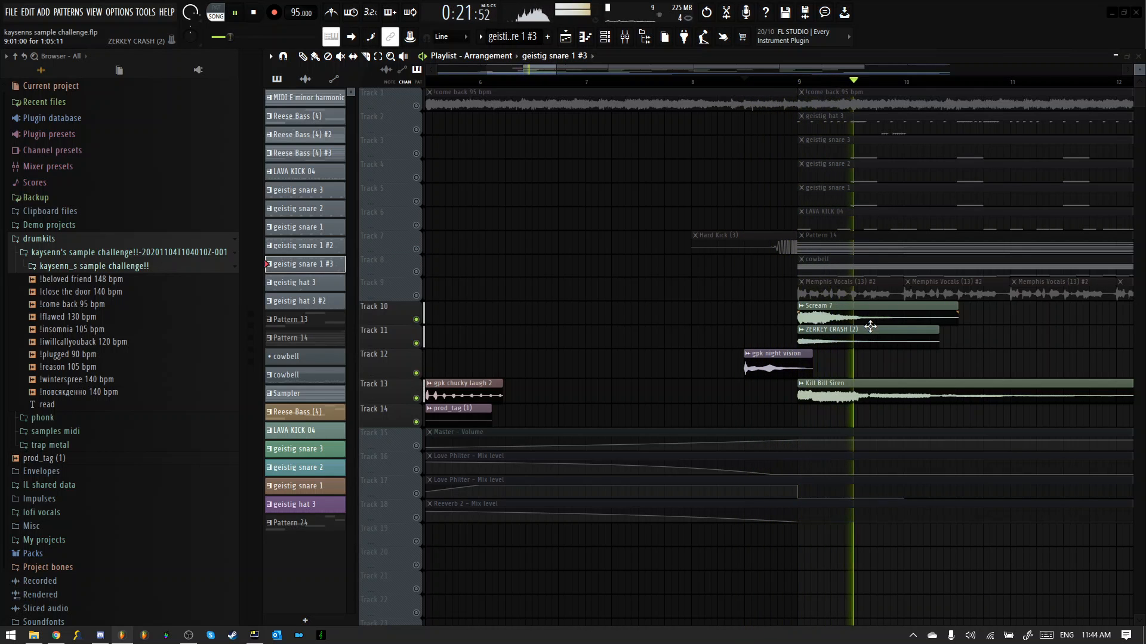
# Step: Stop playback and examine the Kill Bill Siren clip's sample settings and waveform
pyautogui.scroll(-3, 870, 326)
pyautogui.press('space')
pyautogui.doubleClick(692, 384)
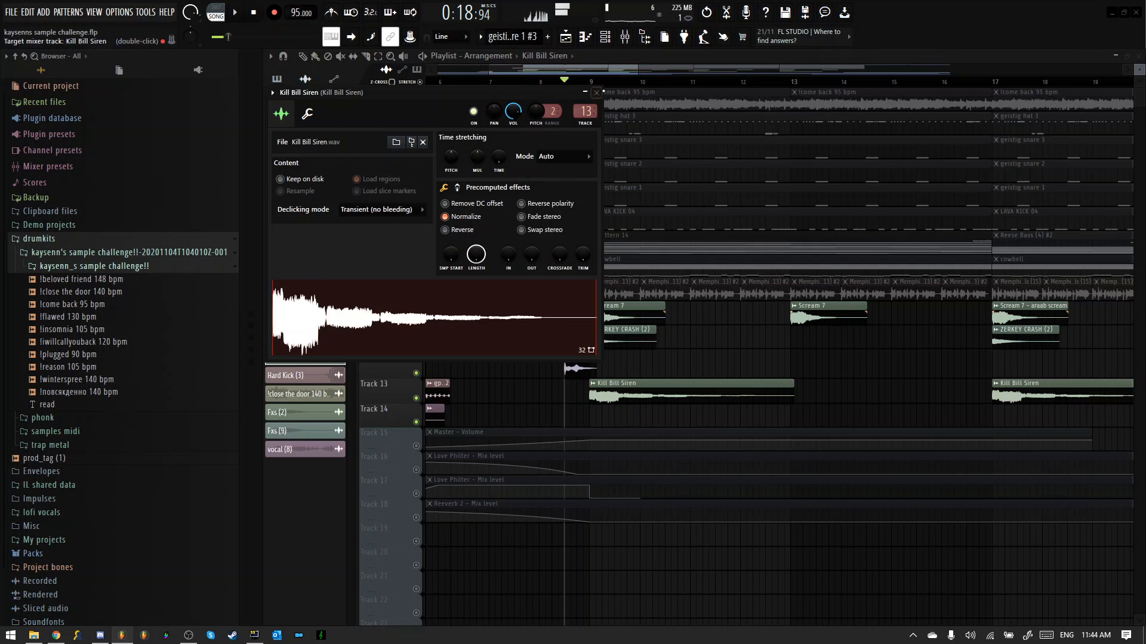
pyautogui.click(596, 93)
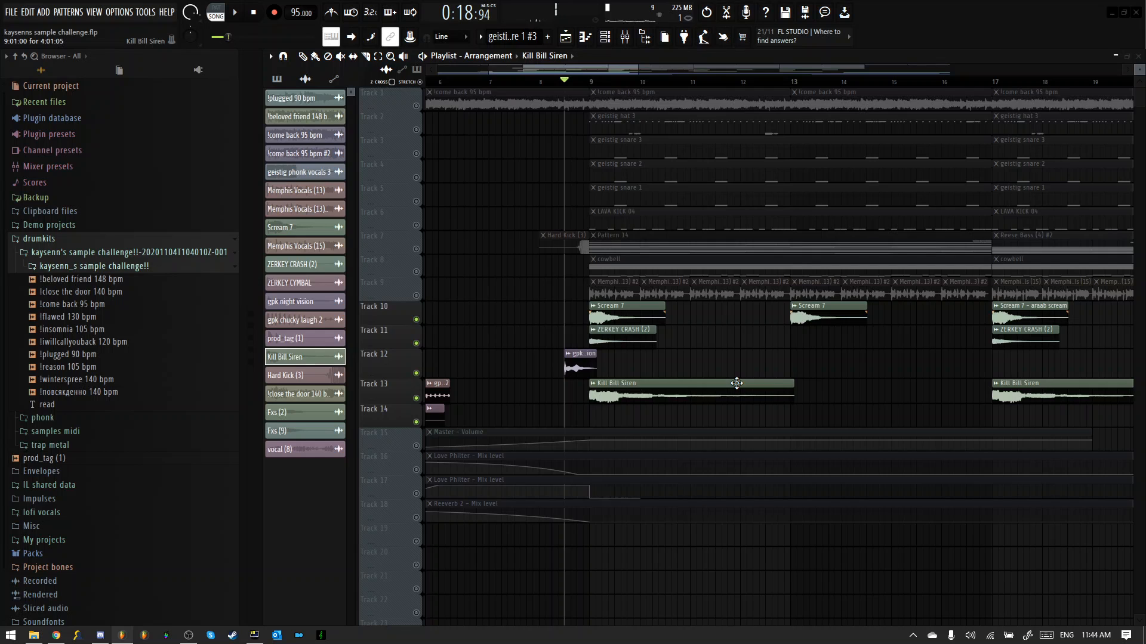
pyautogui.doubleClick(736, 384)
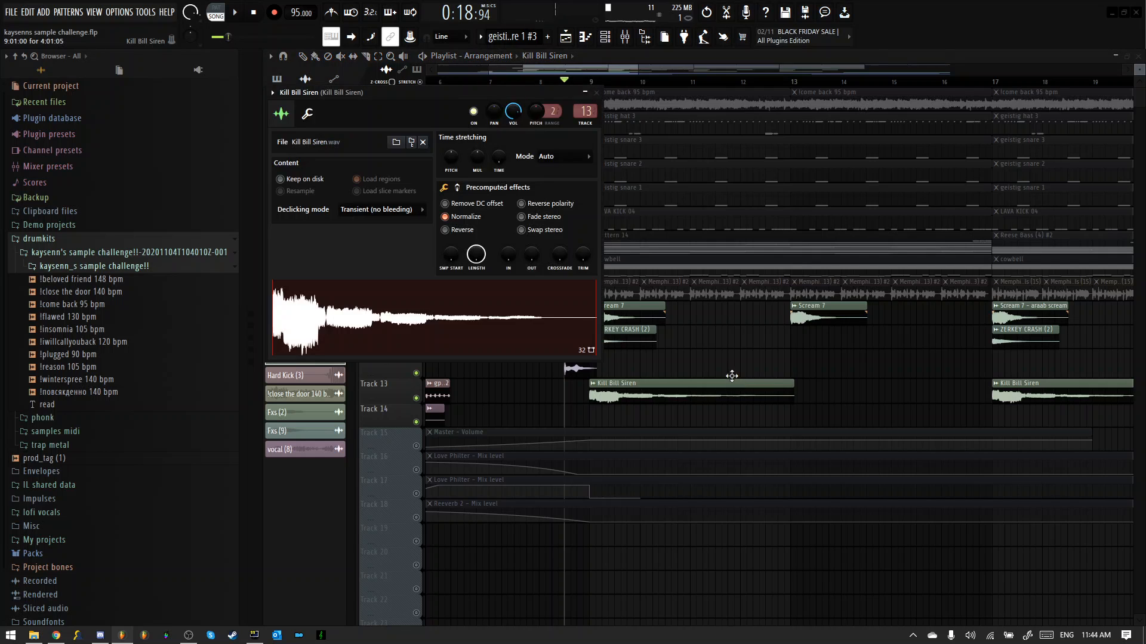
pyautogui.click(596, 93)
# Step: Solo Track 13 and play the Kill Bill Siren clip from bar 9
pyautogui.press('space')
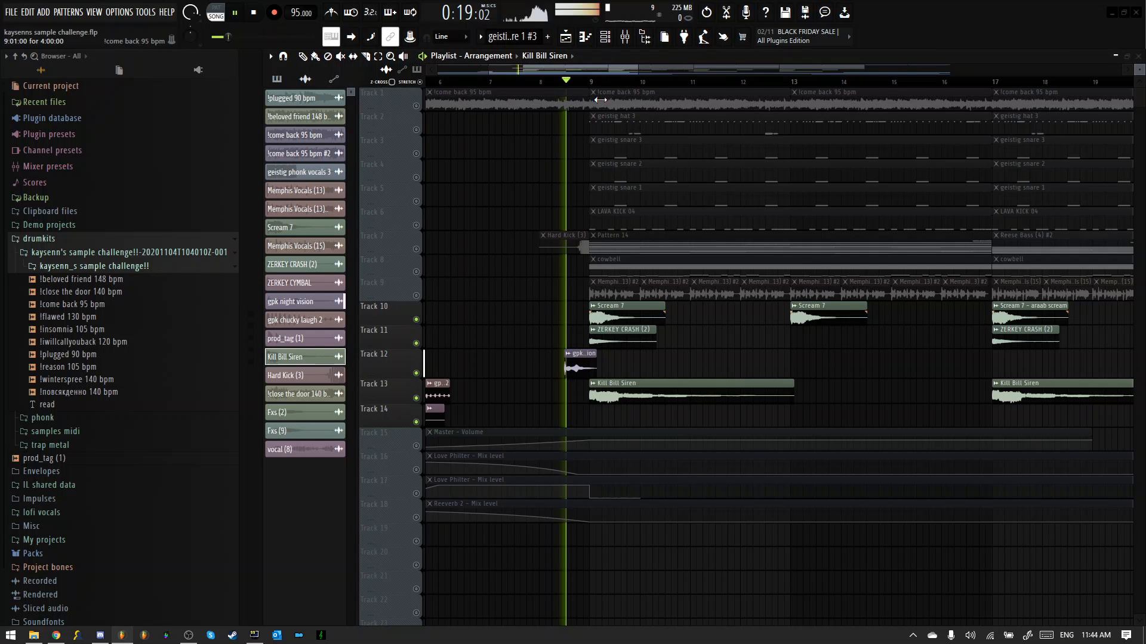
pyautogui.rightClick(417, 397)
pyautogui.press('space')
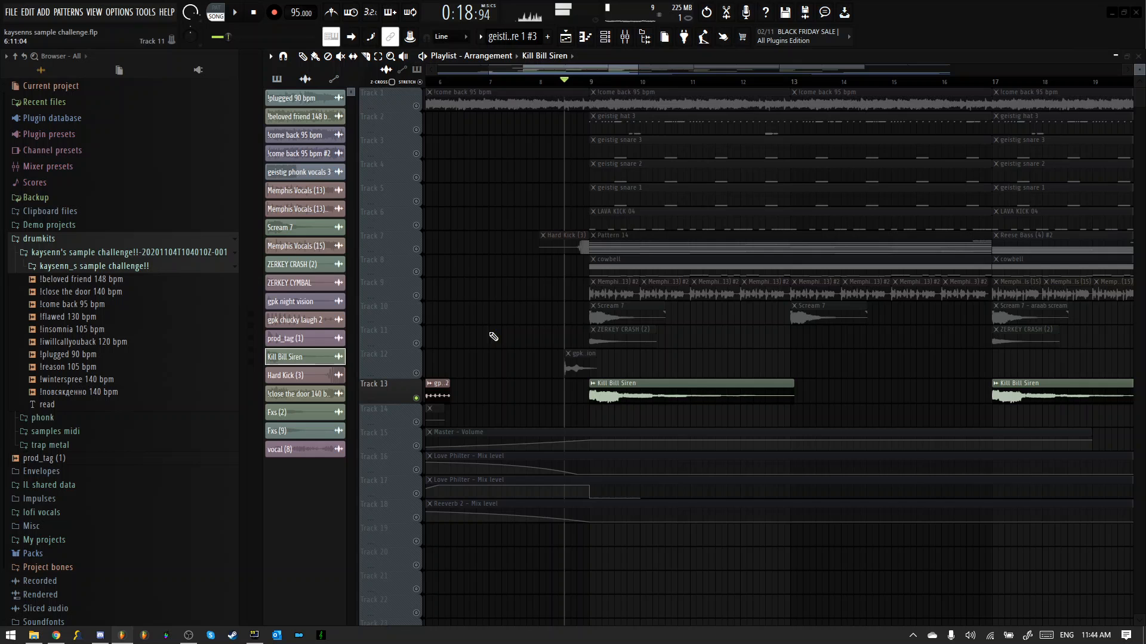
pyautogui.click(596, 86)
pyautogui.press('space')
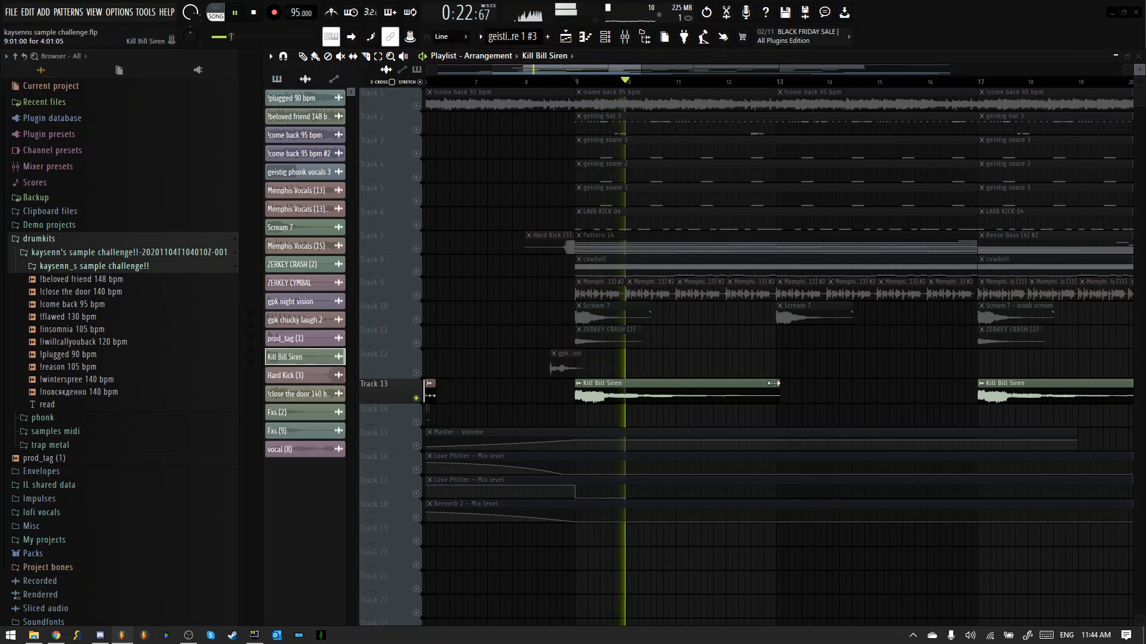
pyautogui.press('space')
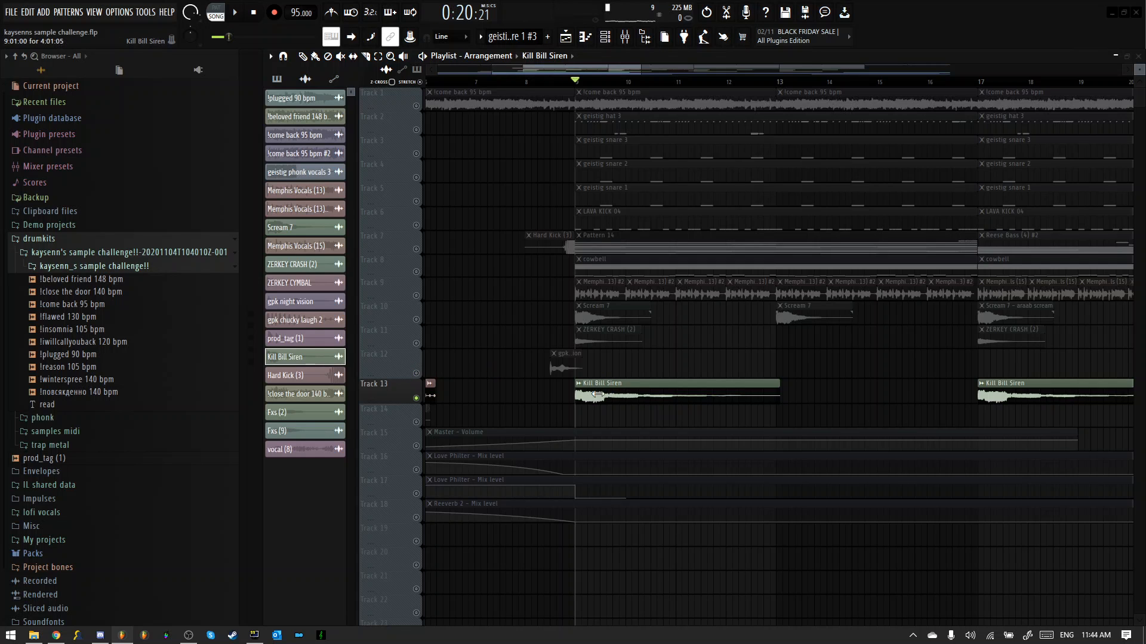
# Step: Check Kill Bill Siren's time-stretching pitch setting while the clip plays, close its settings and save the project
pyautogui.doubleClick(706, 389)
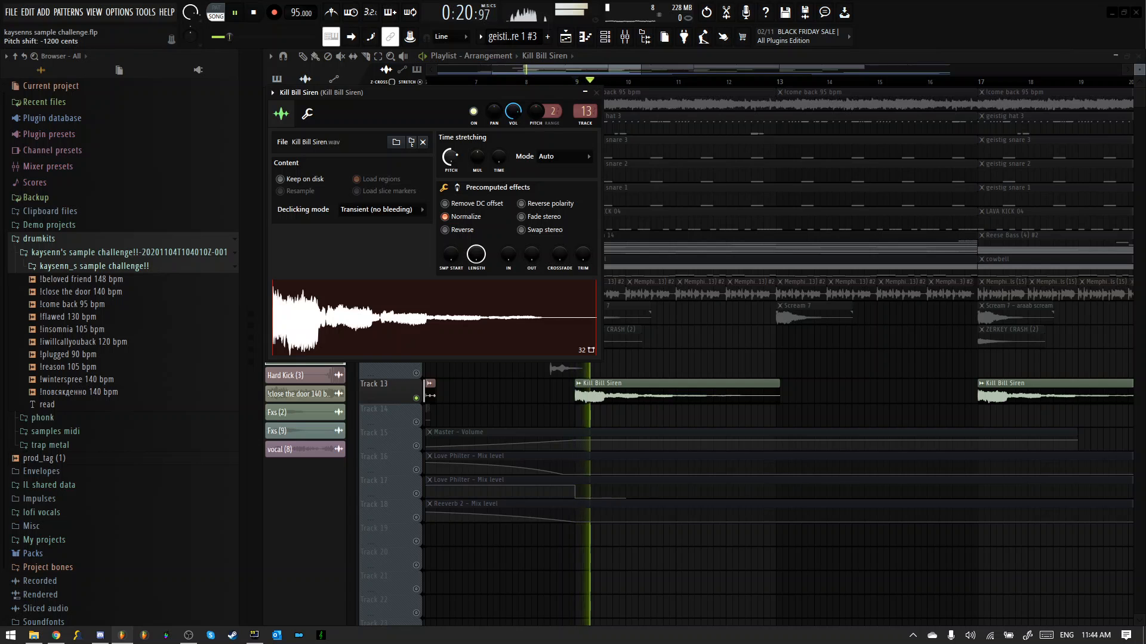
pyautogui.rightClick(451, 157)
pyautogui.click(483, 167)
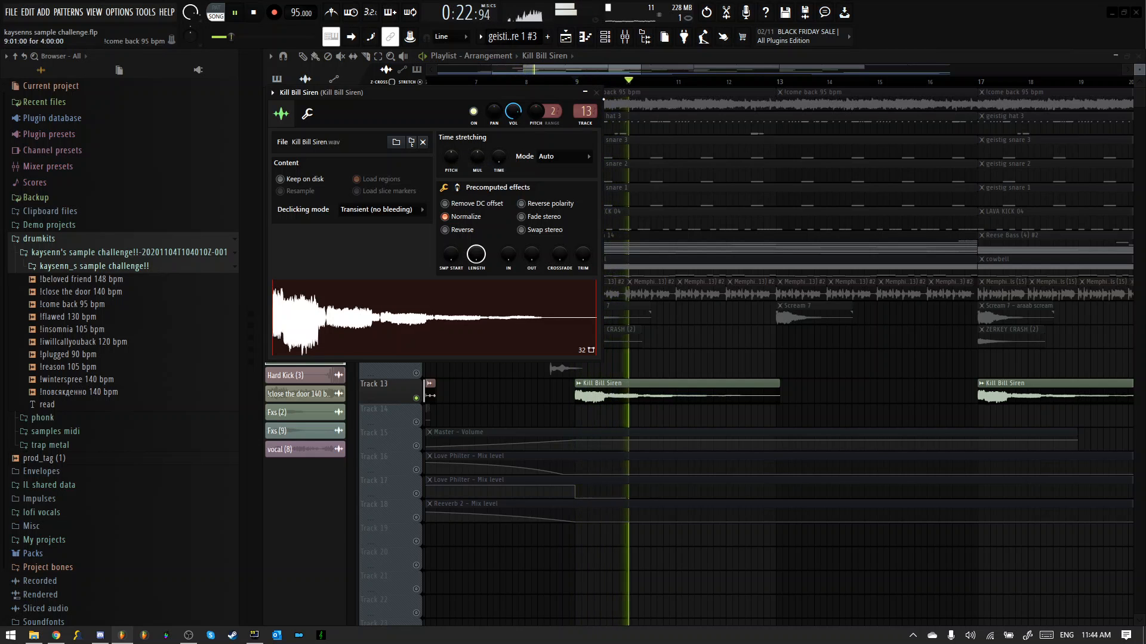
pyautogui.press('space')
pyautogui.click(595, 93)
pyautogui.hotkey('ctrl', 's')
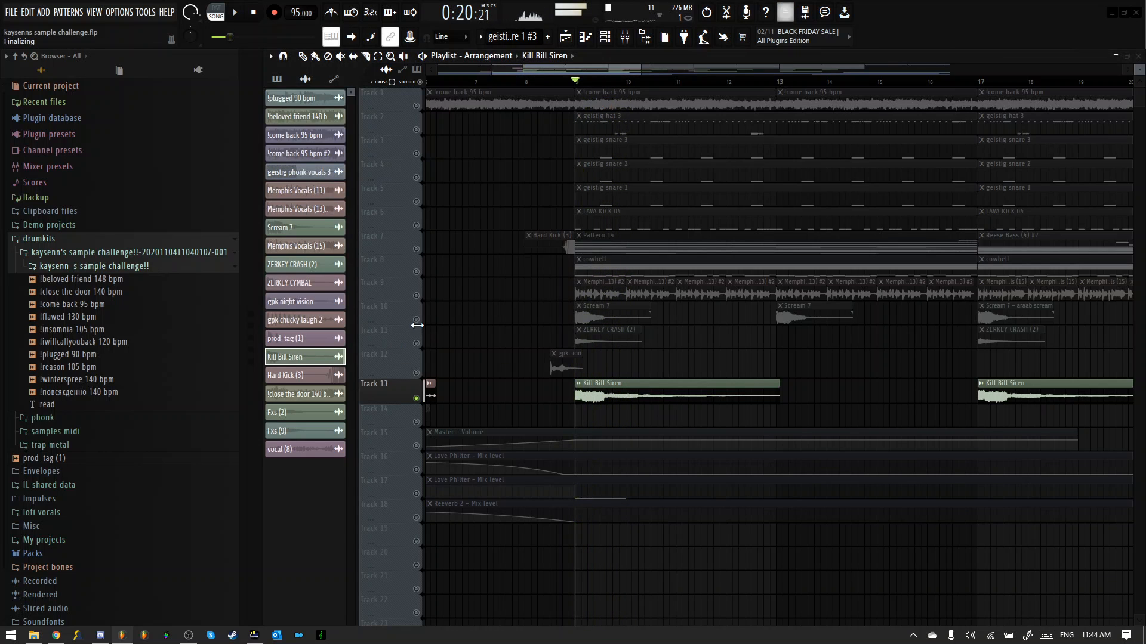
# Step: Unmute Track 11, mute Track 13 and play the ZERKEY CRASH (2) clip from bar 9, stopping playback when heard
pyautogui.click(415, 344)
pyautogui.moveTo(416, 404); pyautogui.dragTo(416, 403)
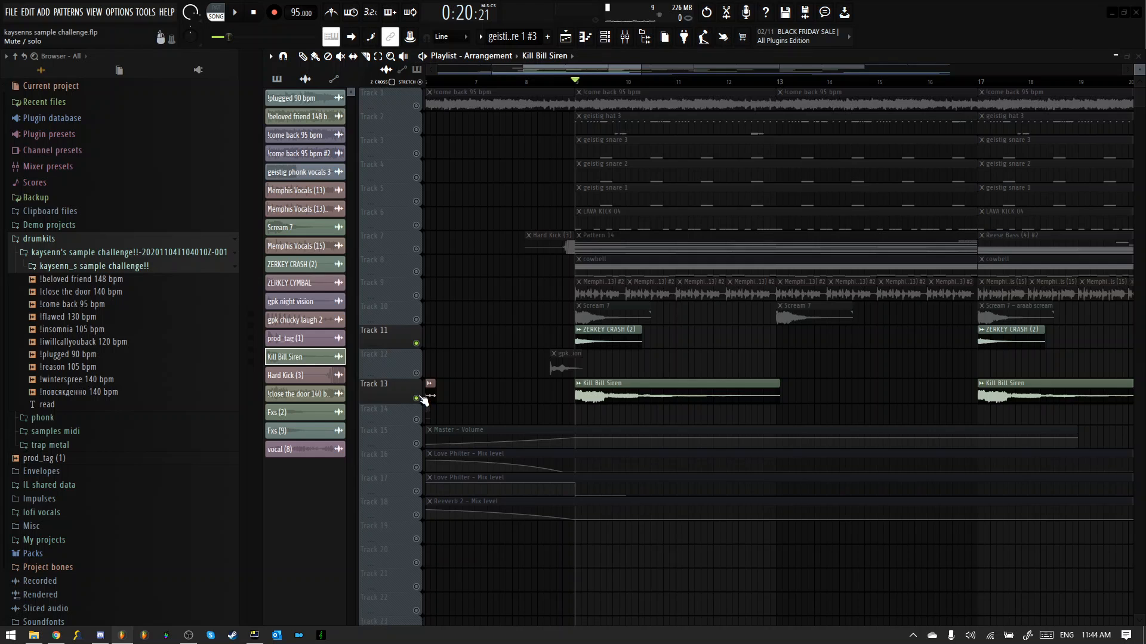
pyautogui.click(416, 398)
pyautogui.press('space')
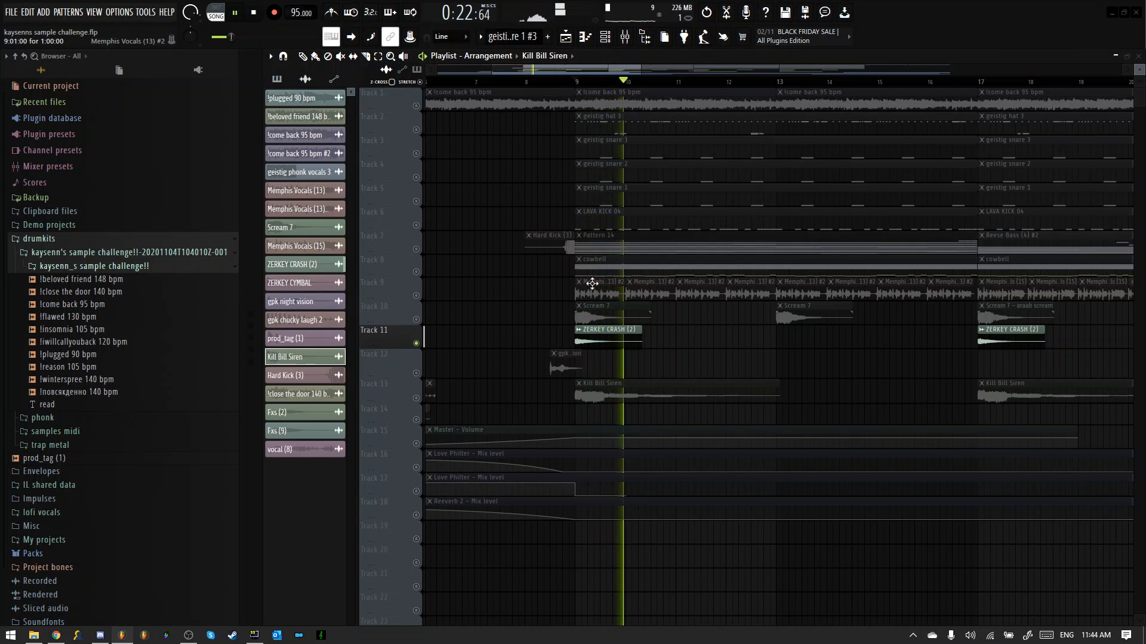
pyautogui.press('space')
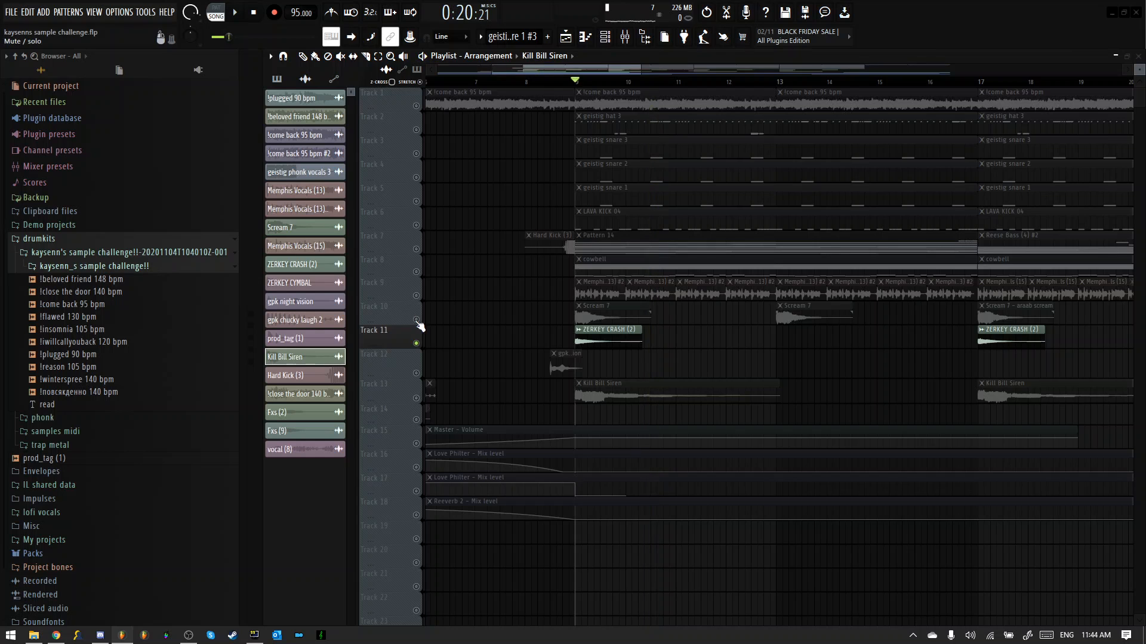
# Step: Unmute Track 10, mute Track 11 and play the Scream 7 clip from bar 9, stopping playback when heard
pyautogui.click(416, 319)
pyautogui.click(418, 343)
pyautogui.press('space')
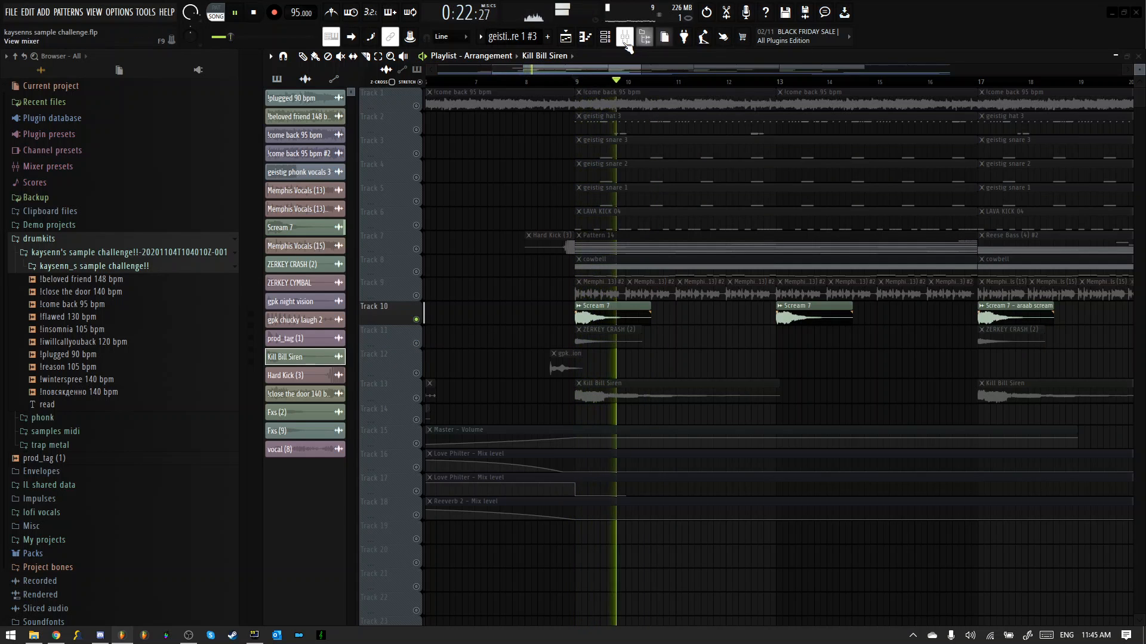
pyautogui.press('space')
# Step: Check the Fruity Reeverb 2 effect on mixer Insert 12 and close the mixer
pyautogui.press('F9')
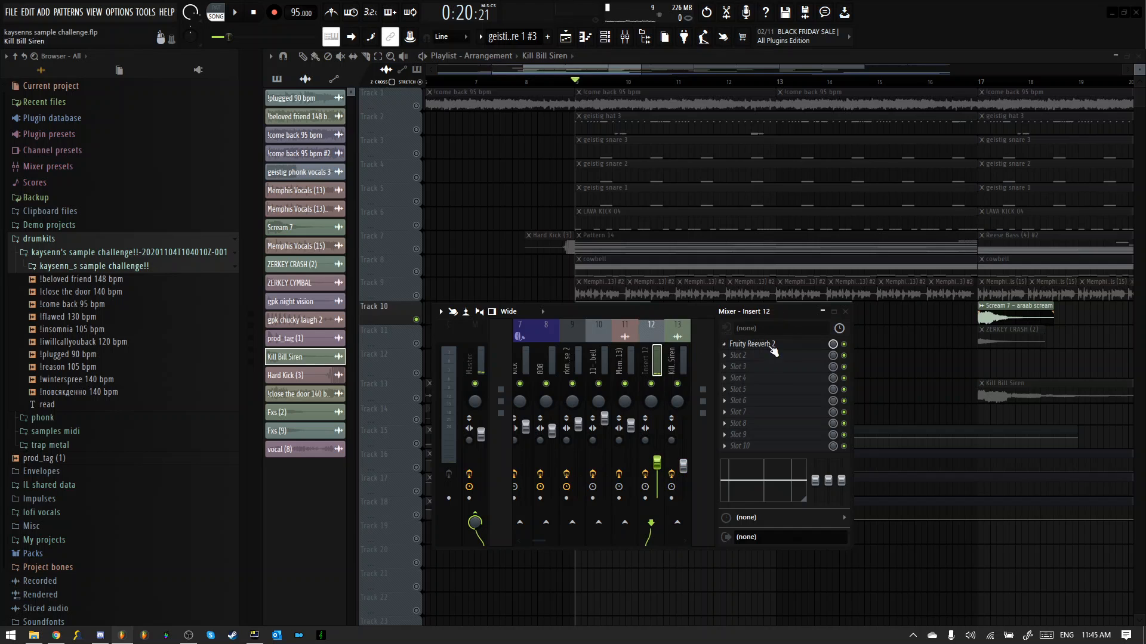
pyautogui.click(773, 346)
pyautogui.click(785, 346)
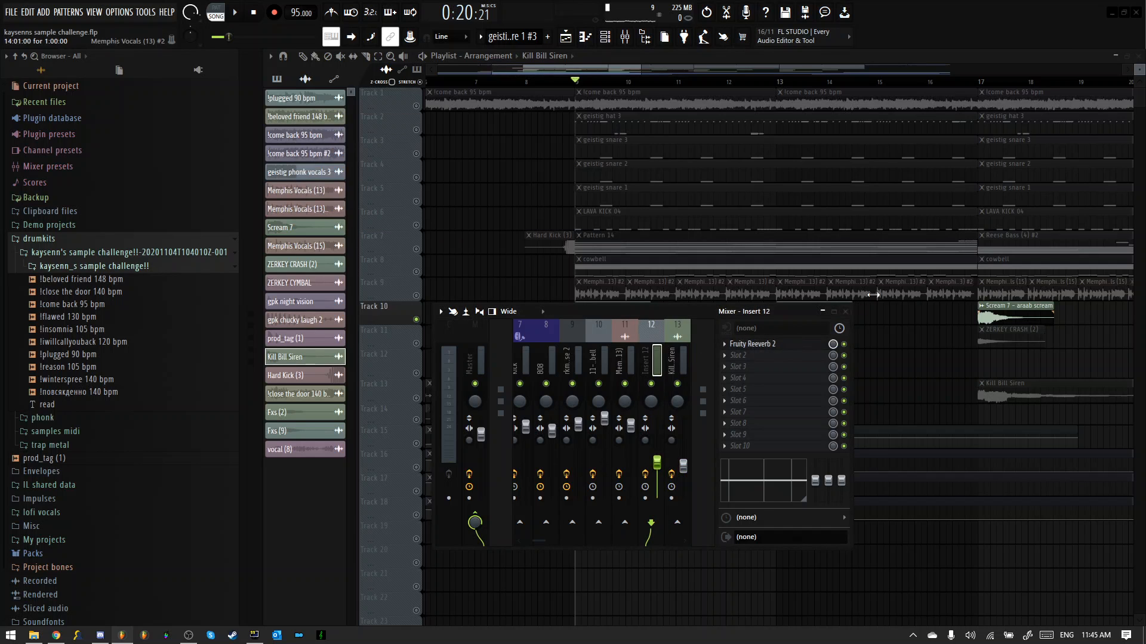
pyautogui.click(844, 312)
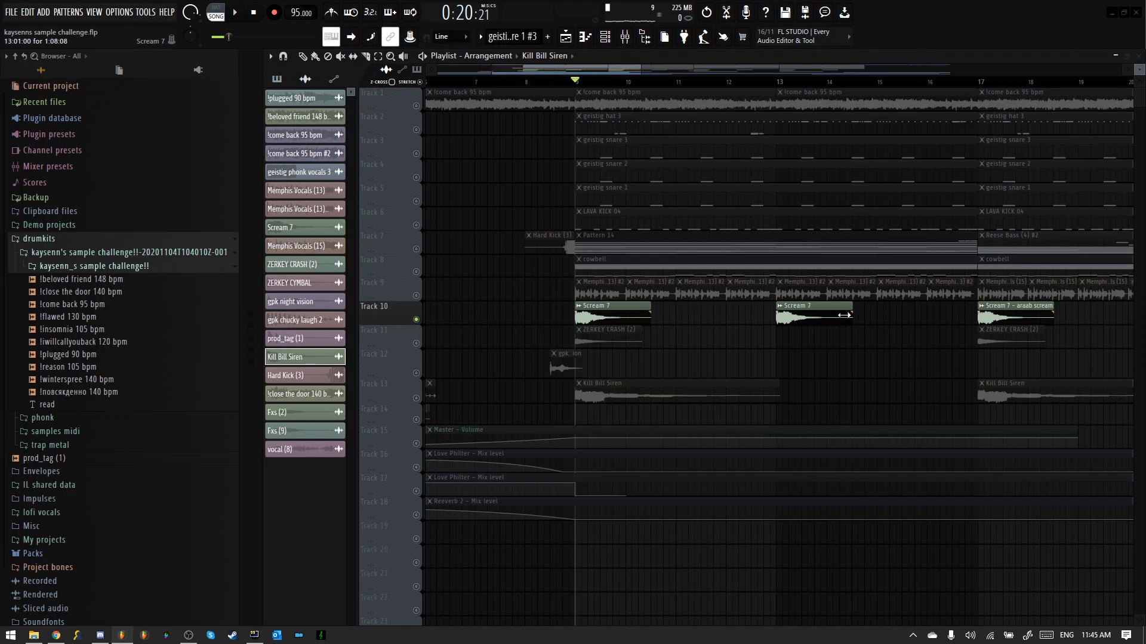
# Step: Unmute Track 11 and play the Scream 7 and ZERKEY CRASH (2) clips together, resuming from just before bar 13
pyautogui.click(437, 338)
pyautogui.press('space')
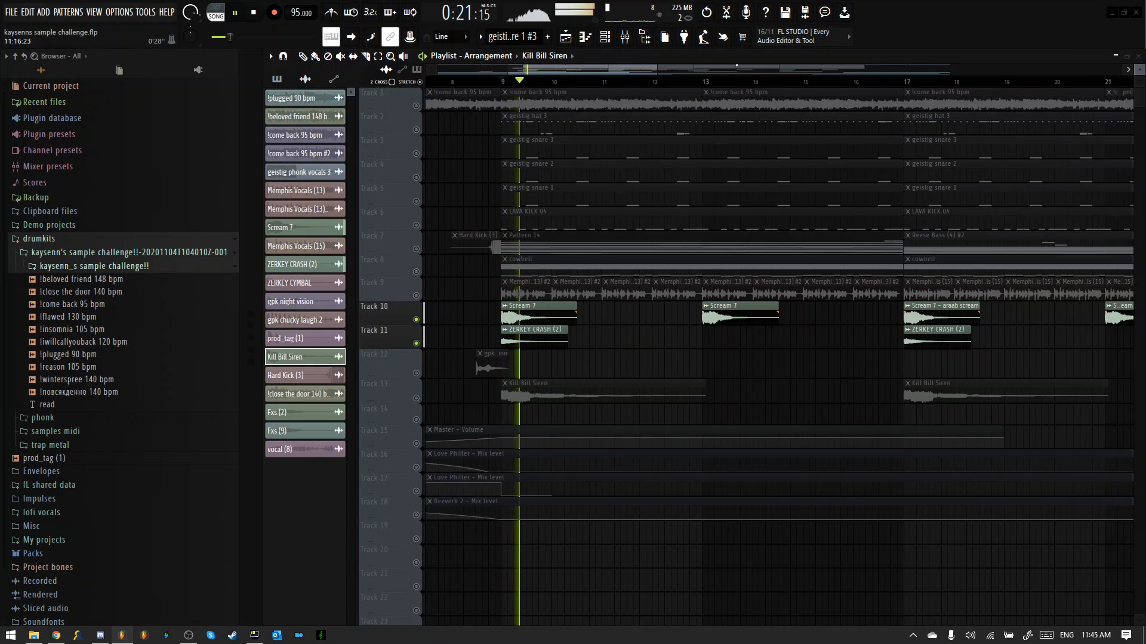
pyautogui.click(639, 82)
pyautogui.press('space')
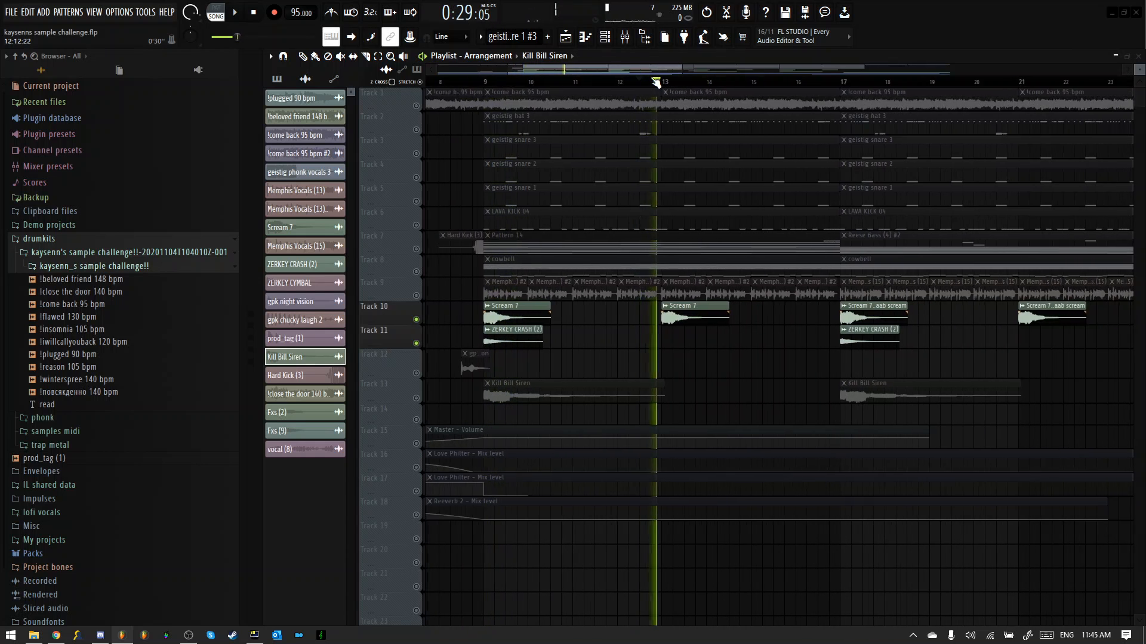
pyautogui.scroll(-4, 654, 82)
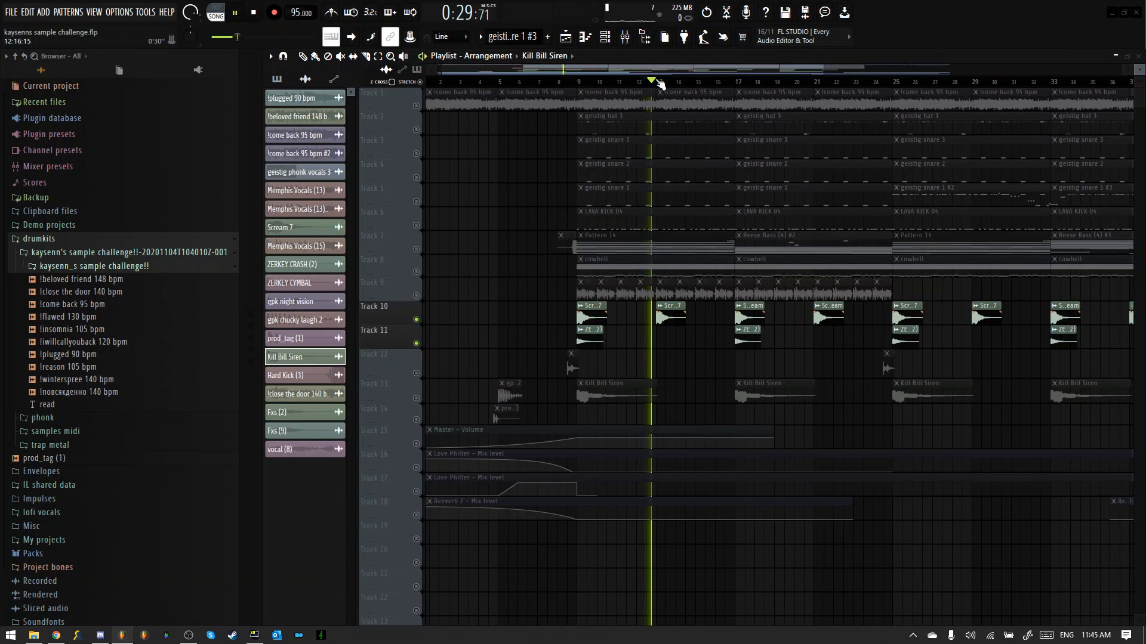
pyautogui.scroll(-1, 679, 89)
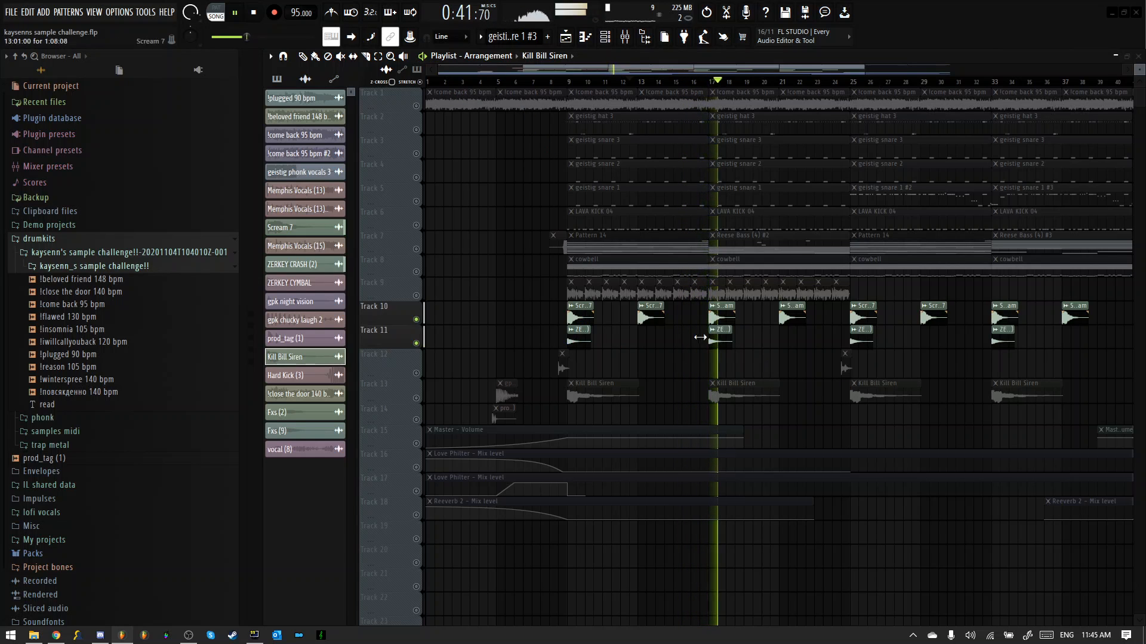
# Step: Unmute Tracks 12 and 13 and play all the effect clips together from shortly before bar 25
pyautogui.click(416, 373)
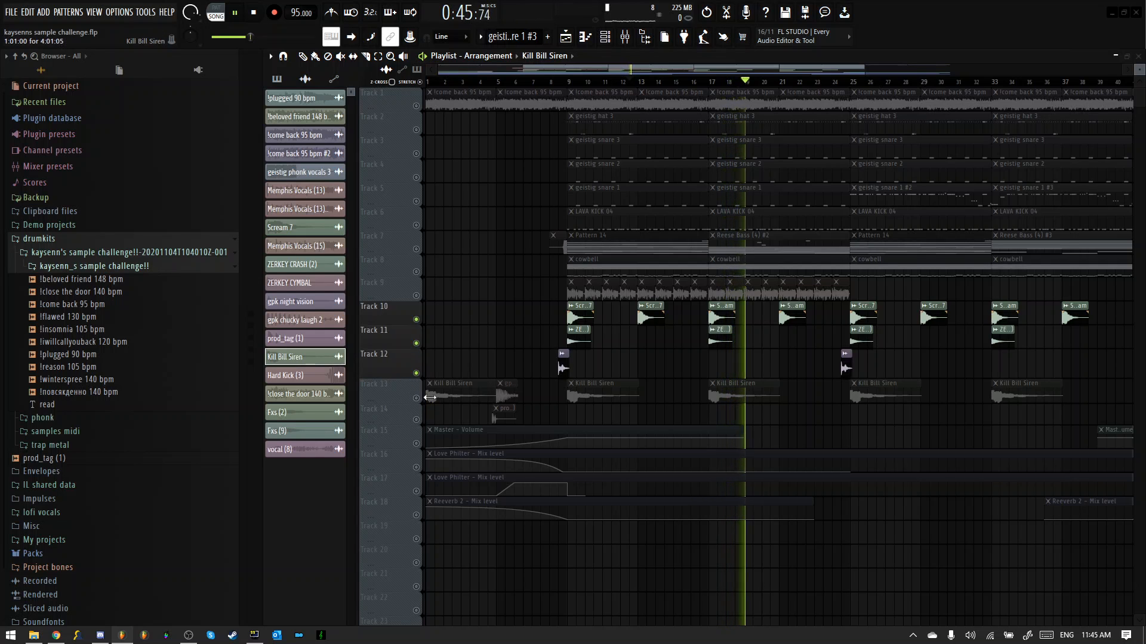
pyautogui.click(417, 398)
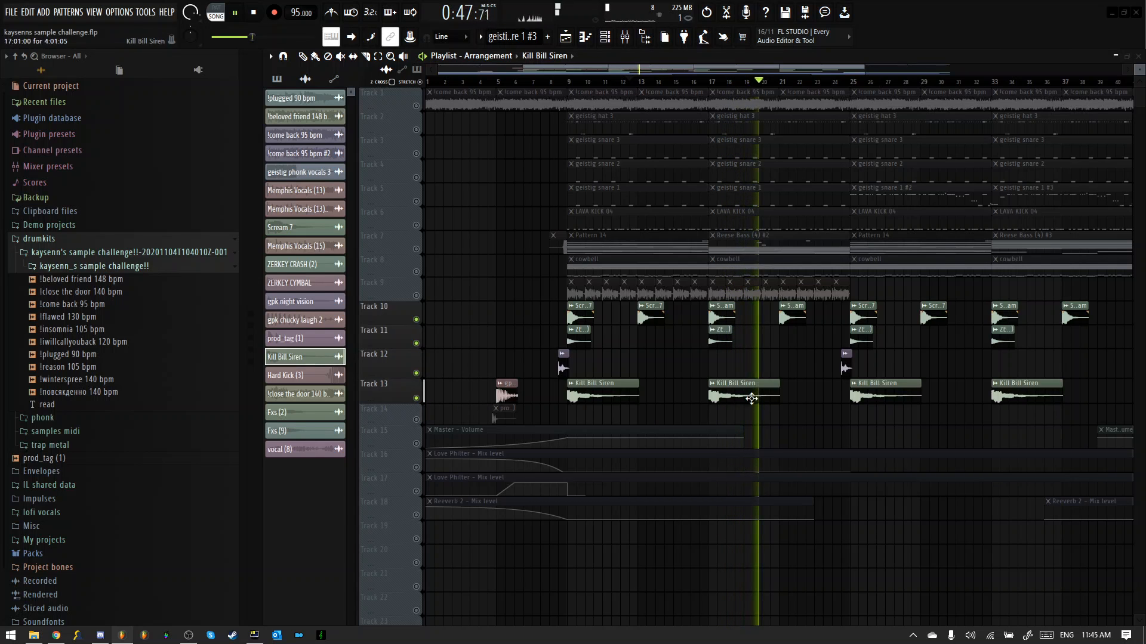
pyautogui.click(827, 82)
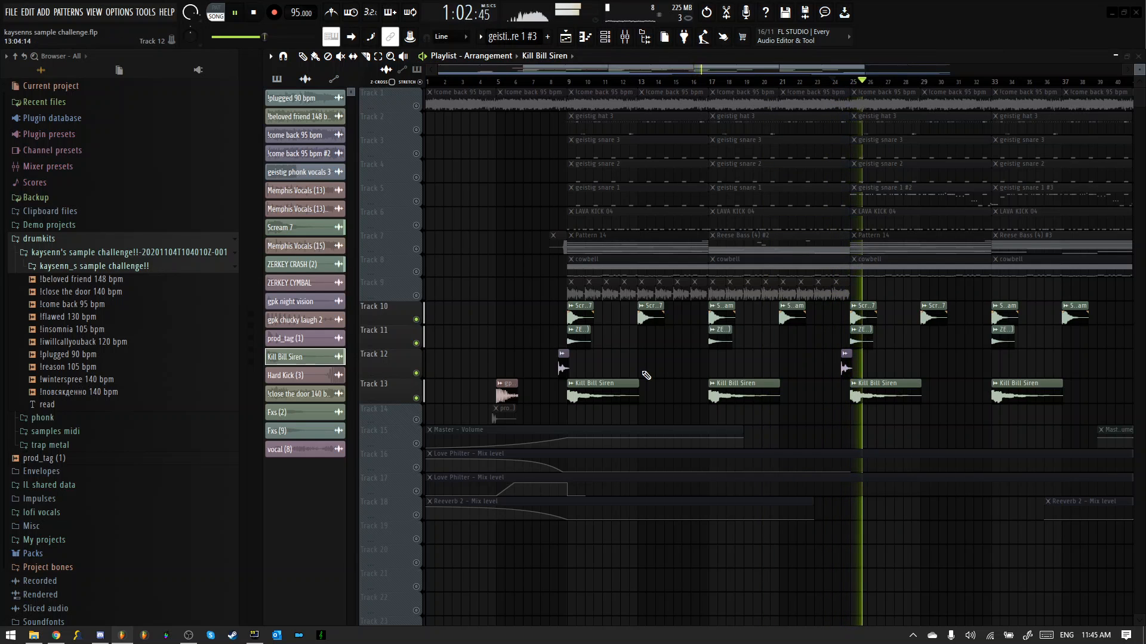
pyautogui.scroll(-4, 657, 341)
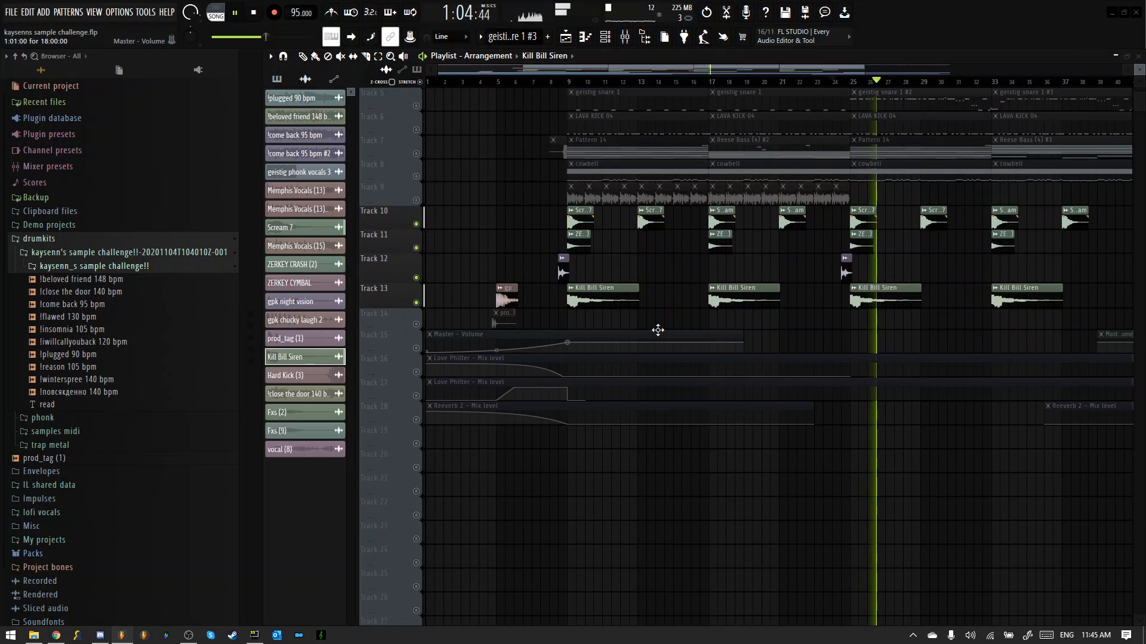
pyautogui.scroll(1, 657, 330)
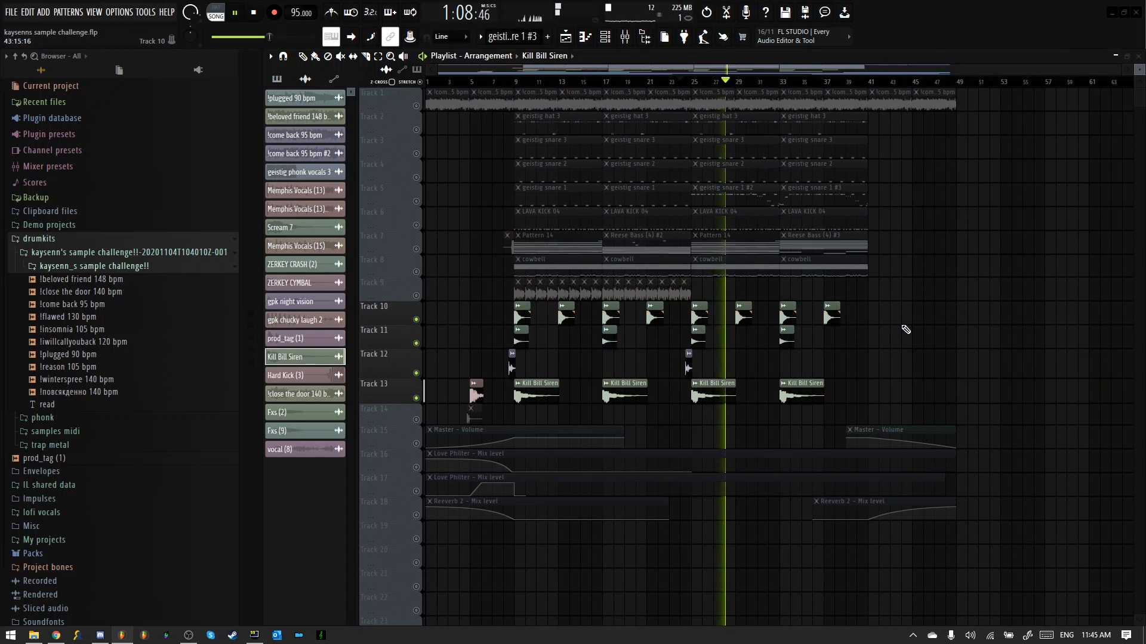
# Step: Stop playback, enable all playlist tracks again and return the playback position to the start of the song
pyautogui.press('space')
pyautogui.rightClick(416, 319)
pyautogui.click(662, 80)
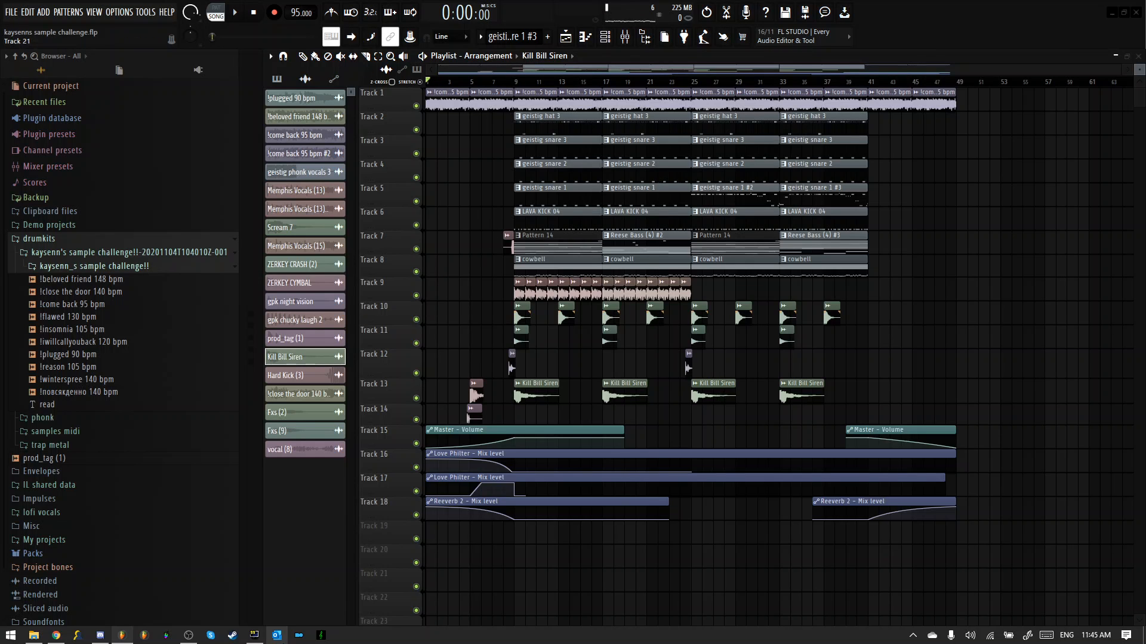
# Step: Switch to OBS to check its audio mixer, return to FL Studio and play the full arrangement from bar 1
pyautogui.click(190, 637)
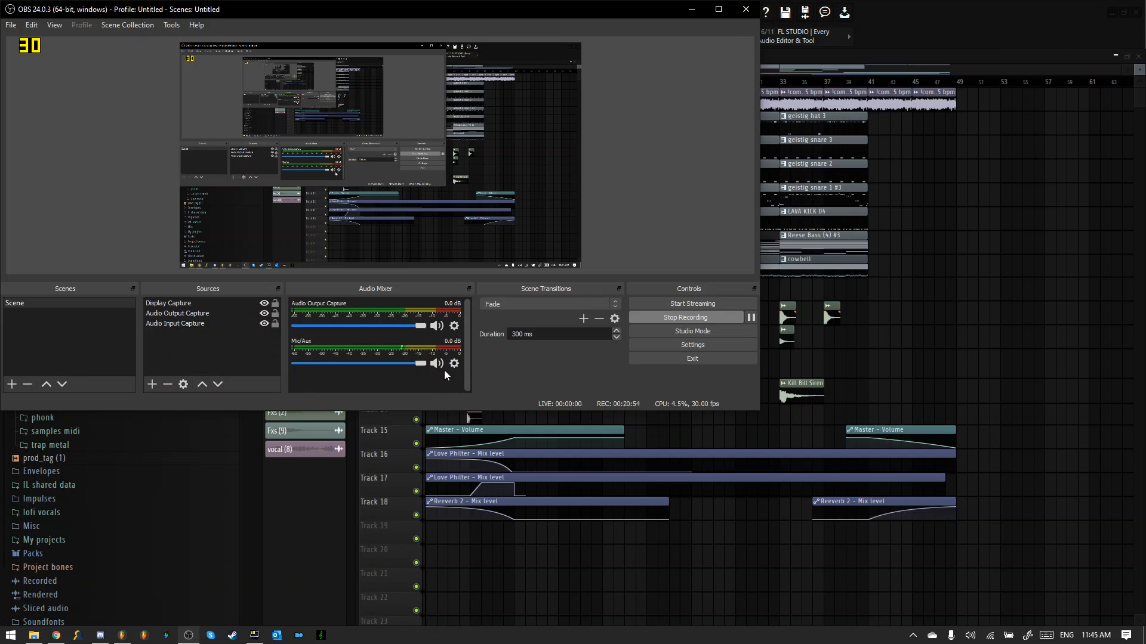
pyautogui.click(910, 273)
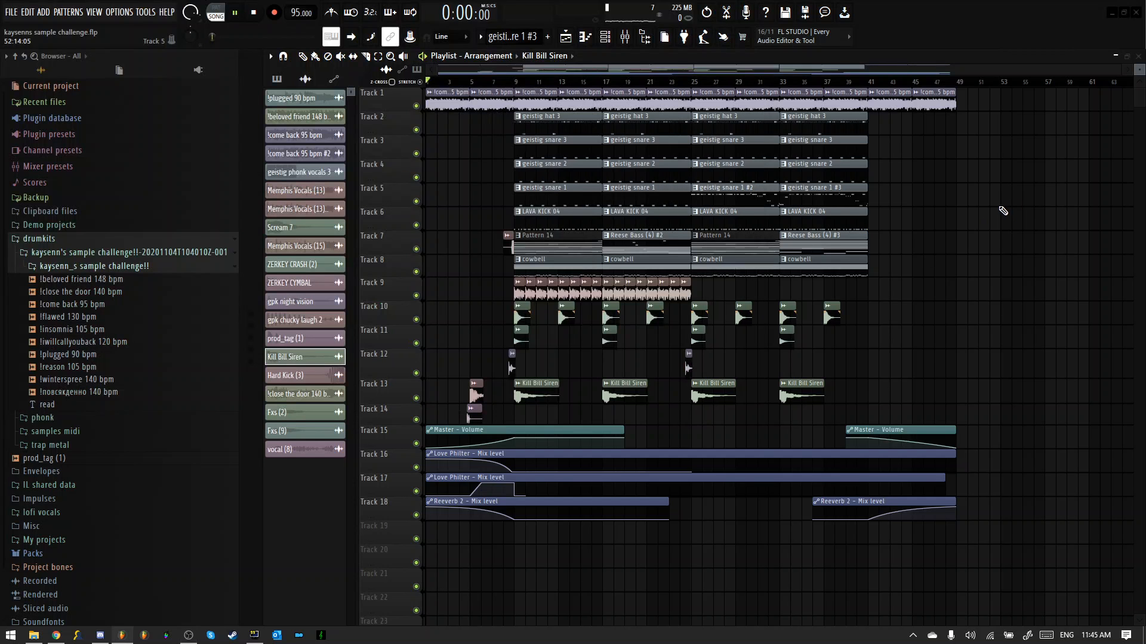
pyautogui.press('space')
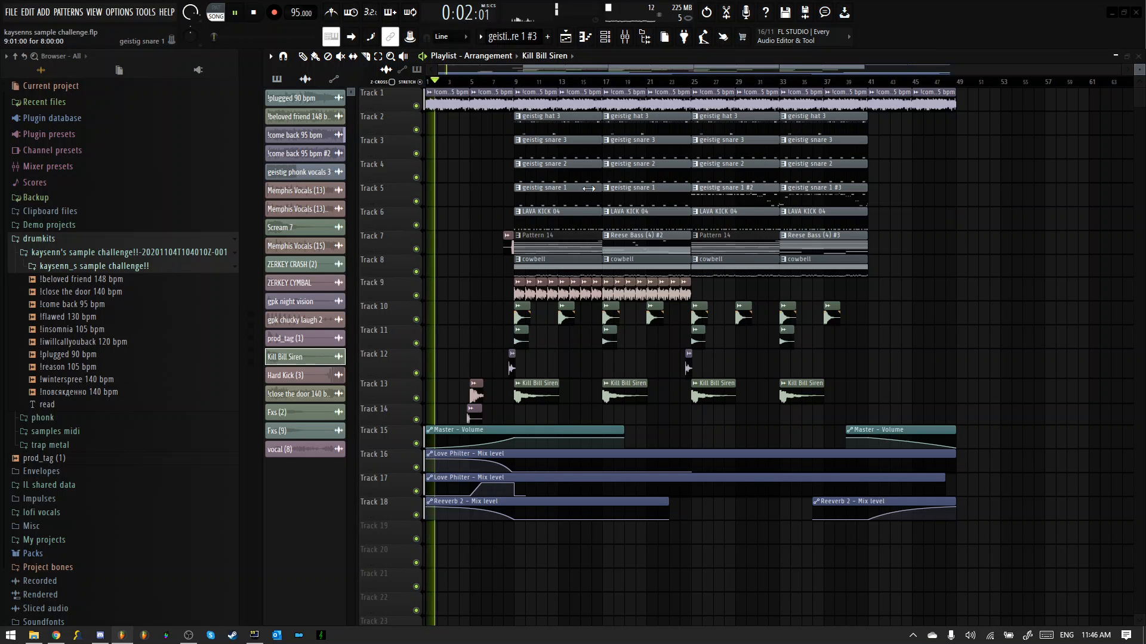
pyautogui.scroll(2, 459, 165)
pyautogui.scroll(-2, 459, 164)
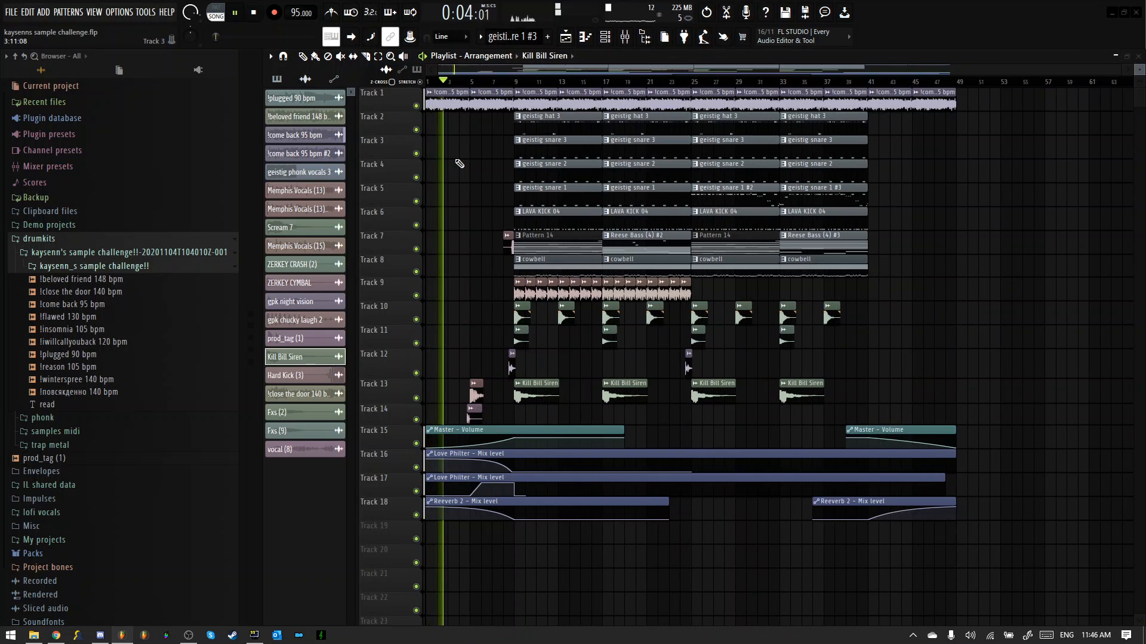
# Step: Stop playback, solo the Fruity Reeverb 2 slot on the Master mixer track and release the solo again
pyautogui.press('space')
pyautogui.press('F9')
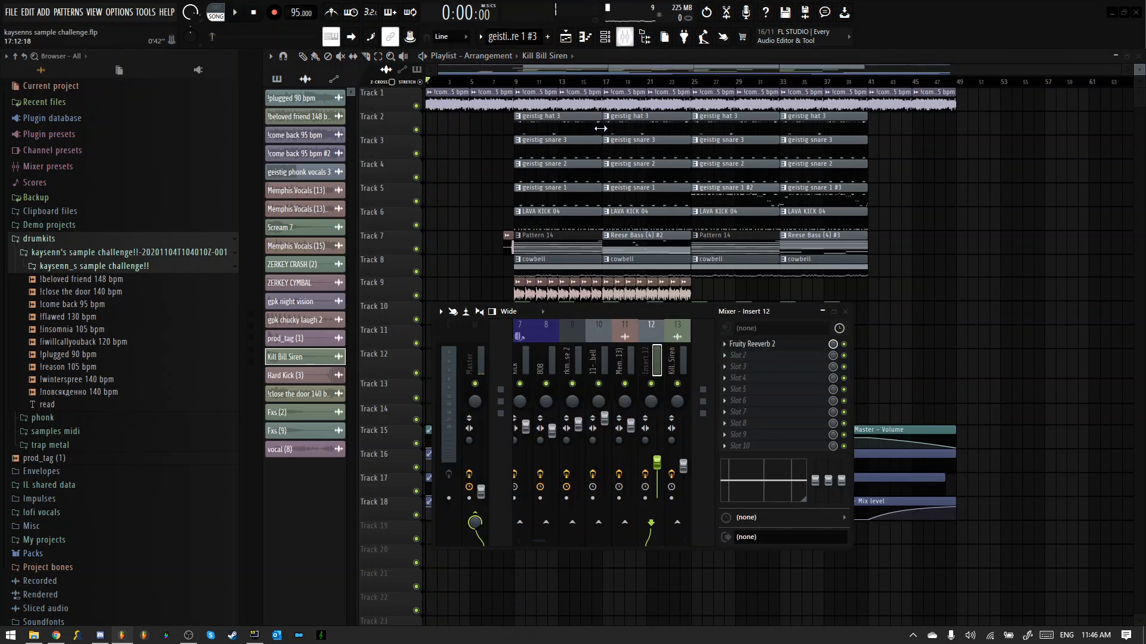
pyautogui.click(475, 358)
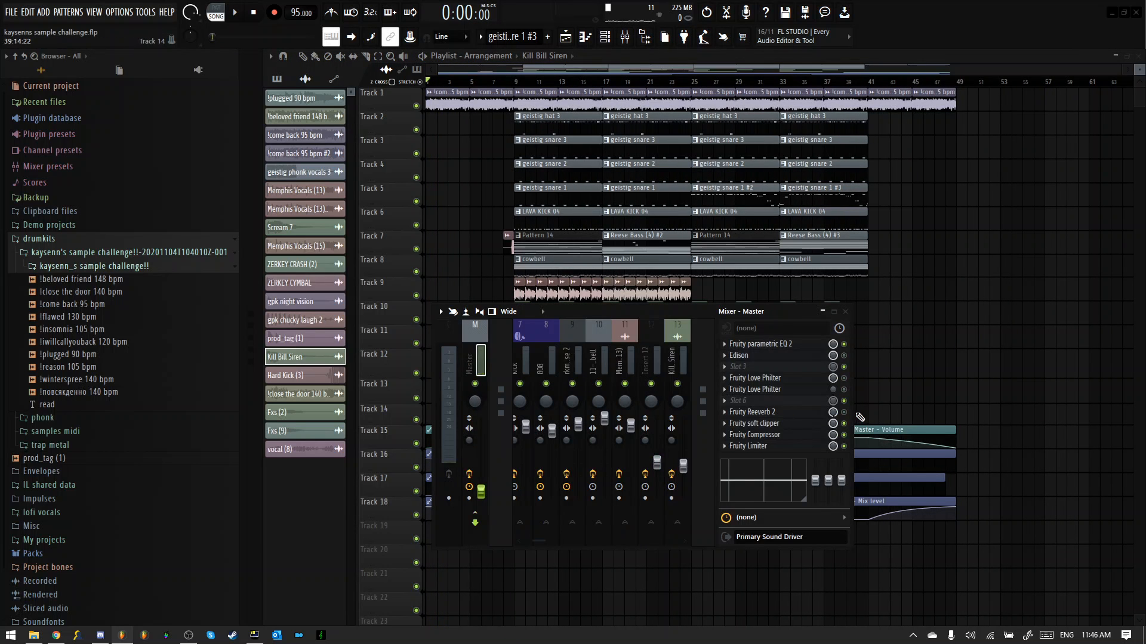
pyautogui.rightClick(848, 416)
pyautogui.click(859, 421)
pyautogui.rightClick(847, 416)
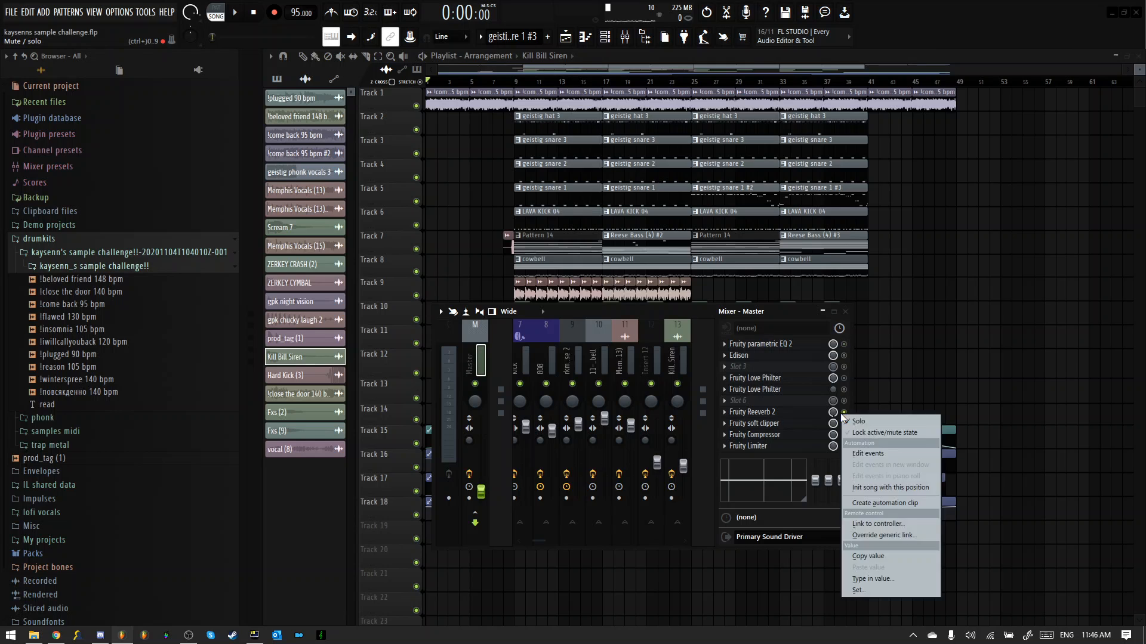
pyautogui.click(859, 421)
# Step: Restart the full arrangement from the beginning and close the mixer
pyautogui.press('space')
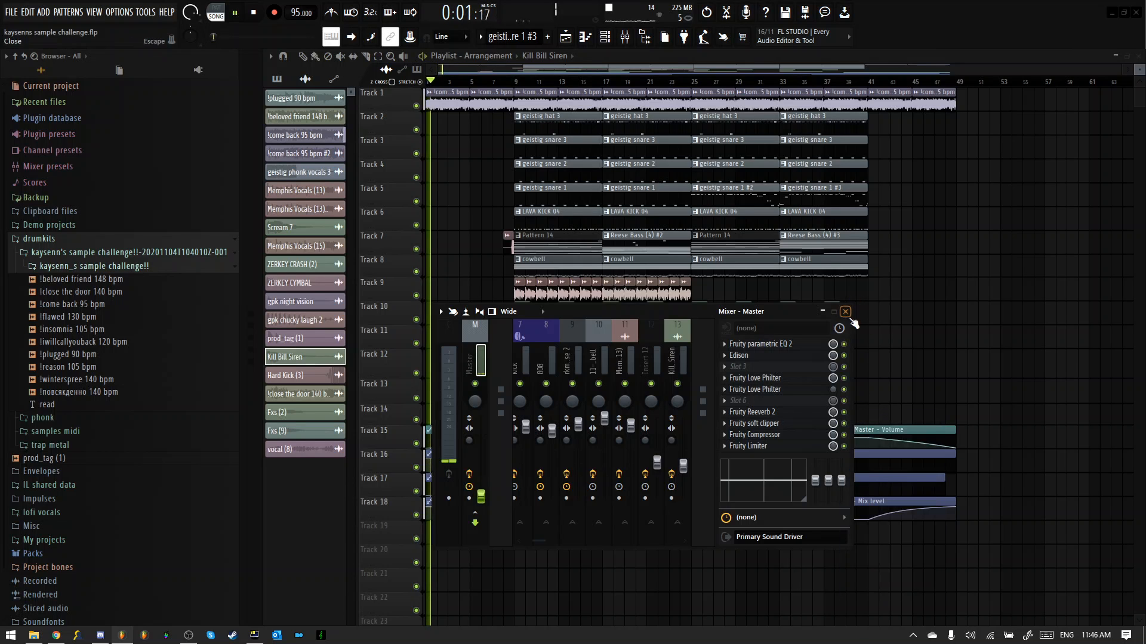
pyautogui.click(845, 311)
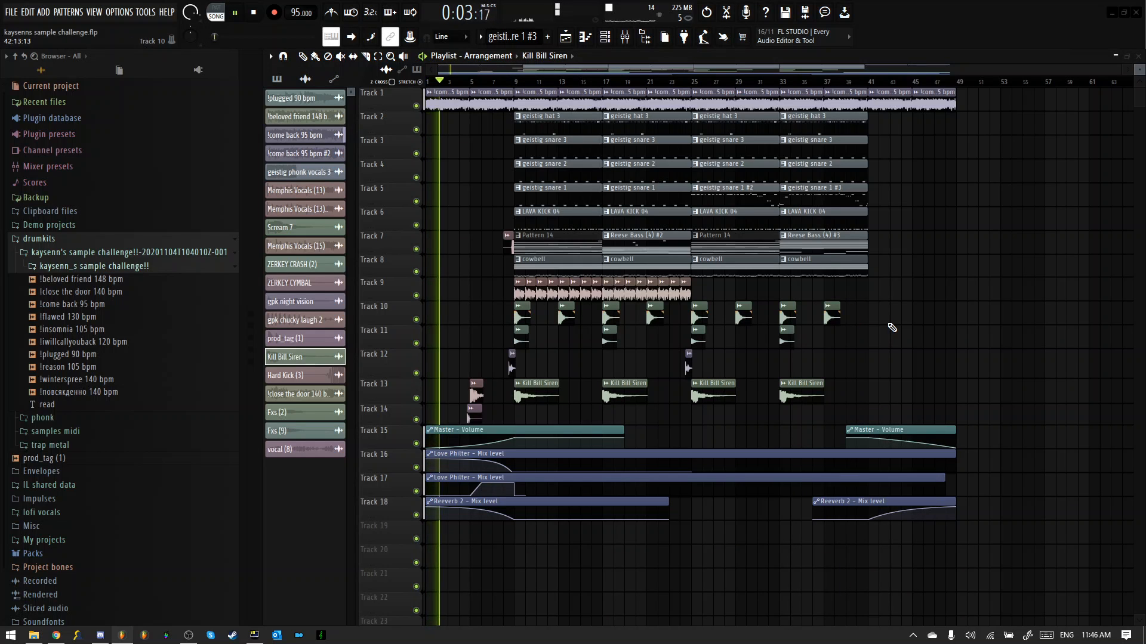